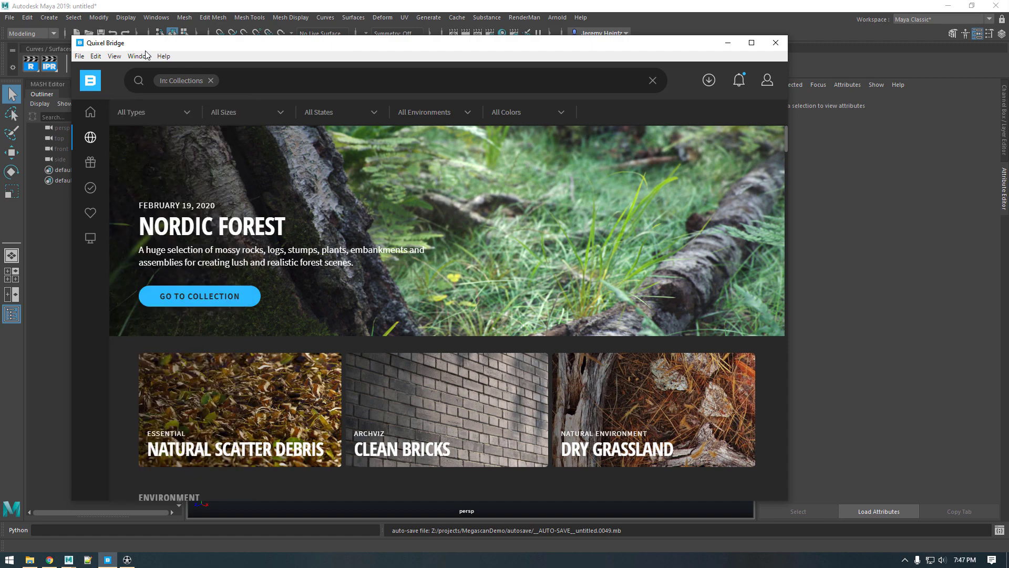
Step: Reposition the Quixel Bridge window and look through the Environment, Essential and Archviz collections
left_click_drag(156, 44, 176, 45)
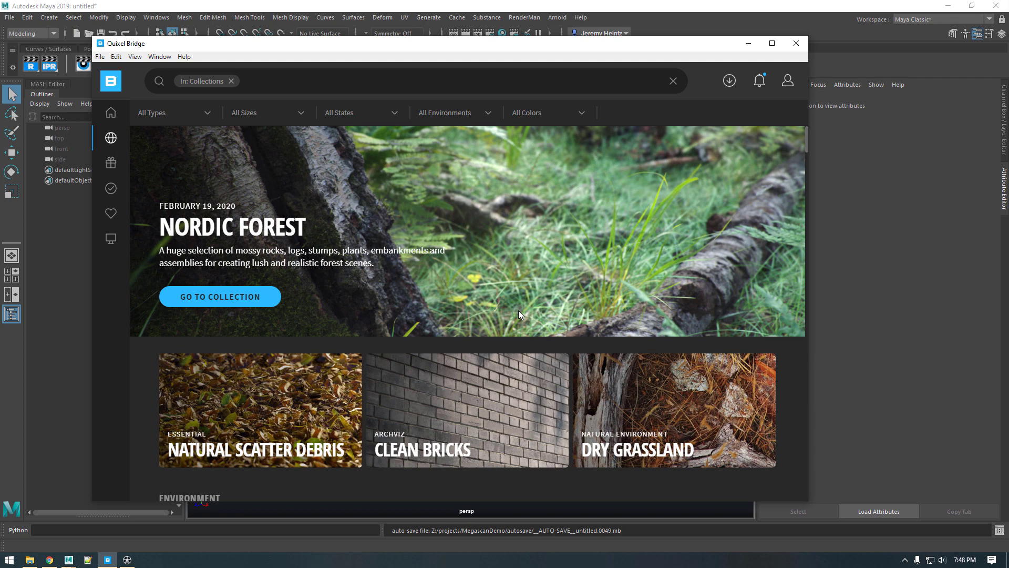
left_click_drag(488, 45, 518, 34)
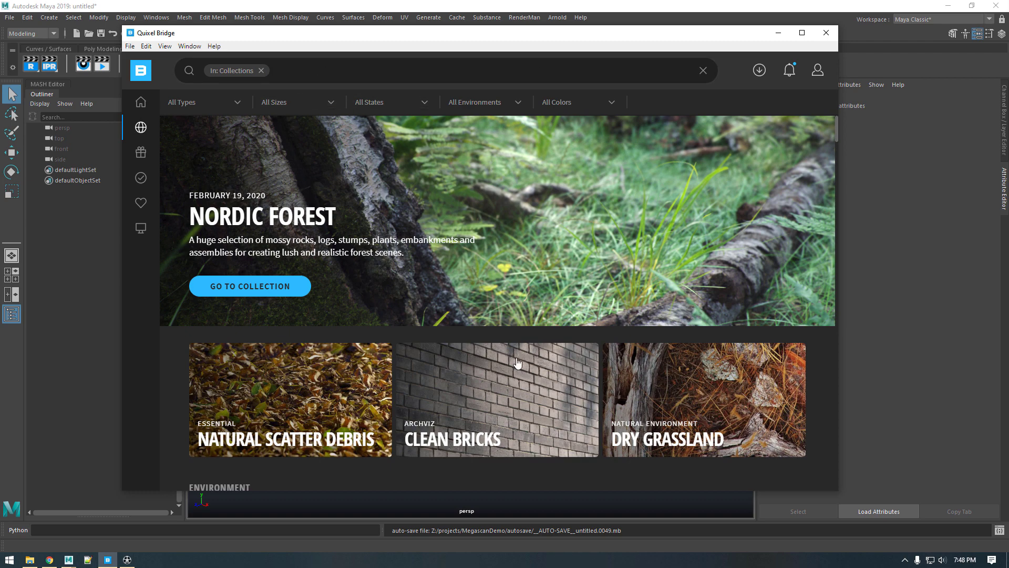
scroll(532, 355, "down", 4)
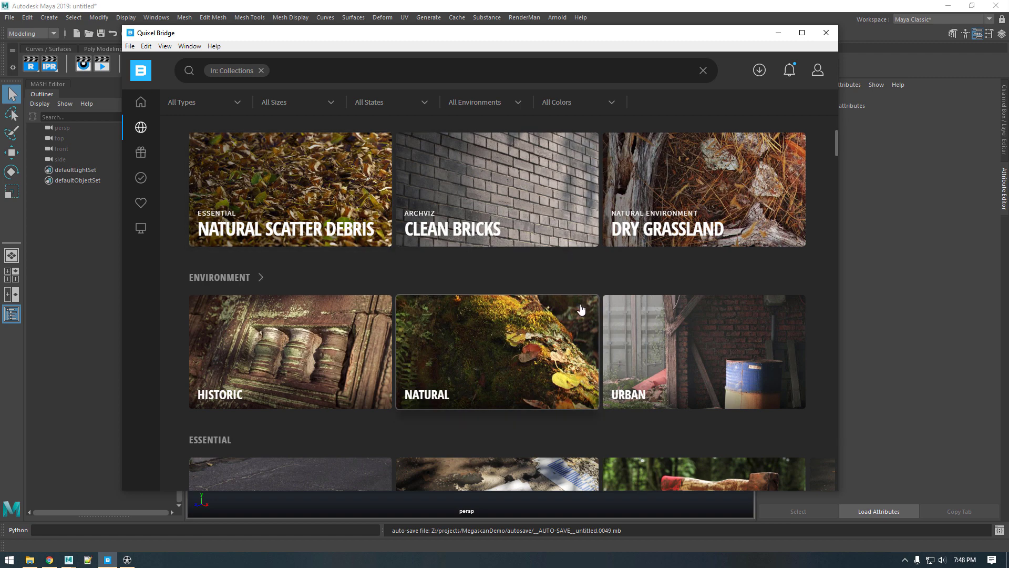
scroll(473, 294, "down", 2)
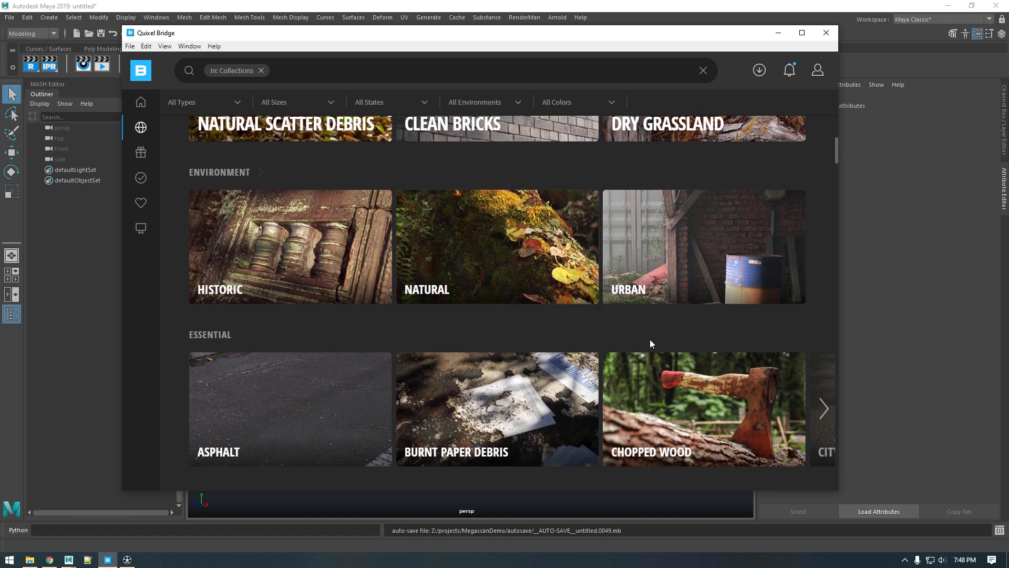
scroll(353, 251, "down", 14)
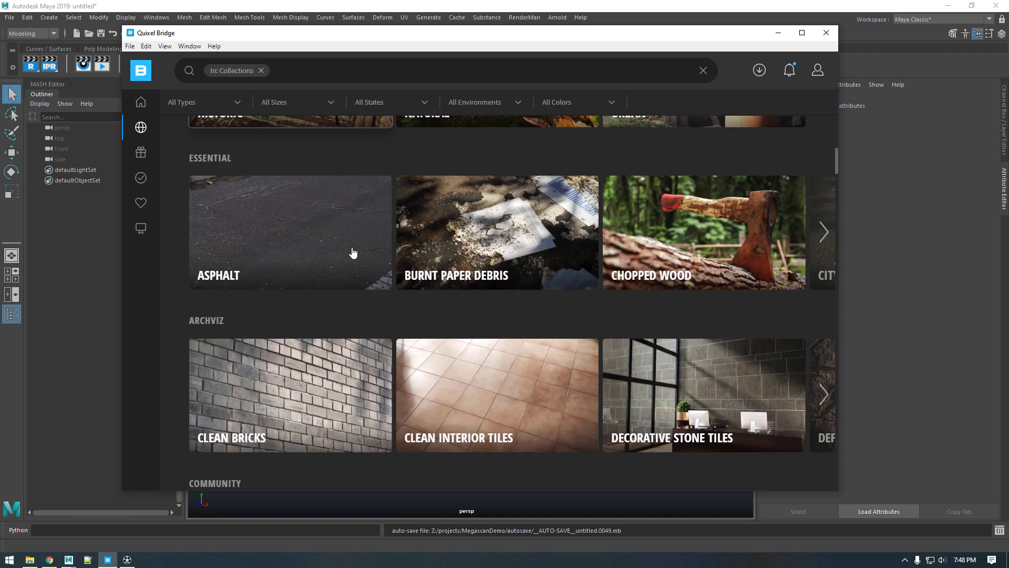
scroll(354, 246, "up", 16)
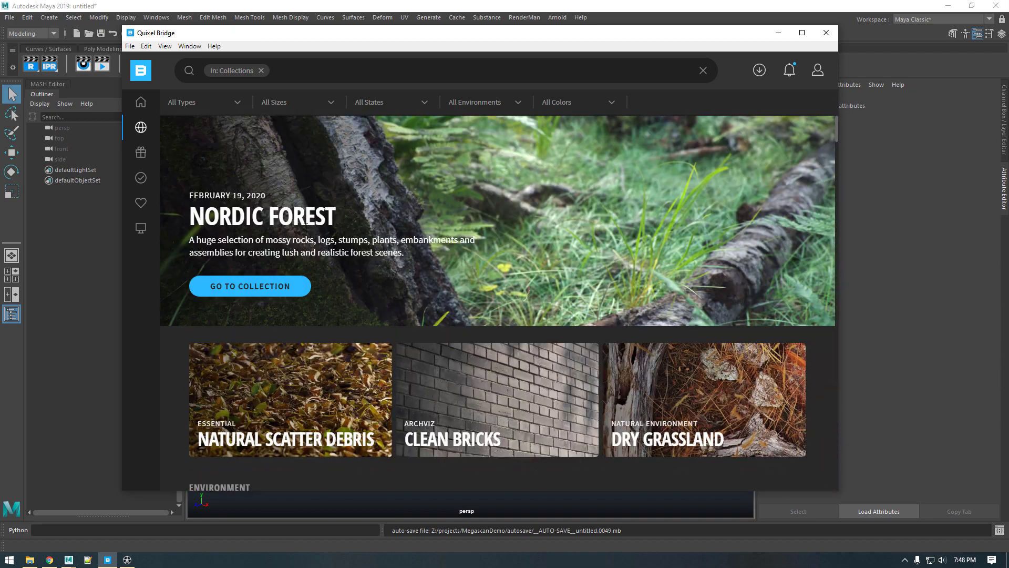
Step: Open the purchased assets and show the details of the Swamp Grass 3D plant
mouse_move(138, 180)
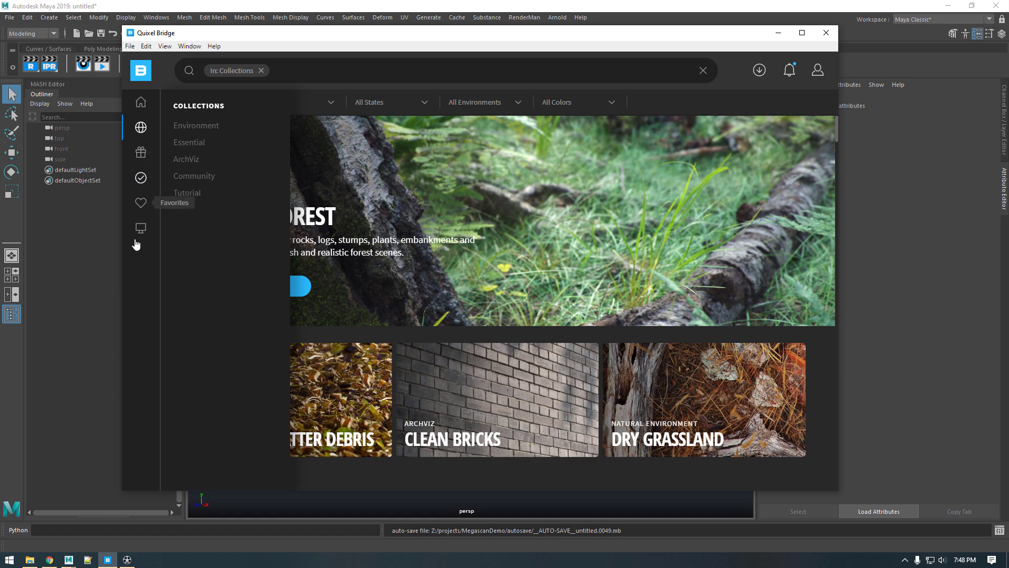
left_click(140, 180)
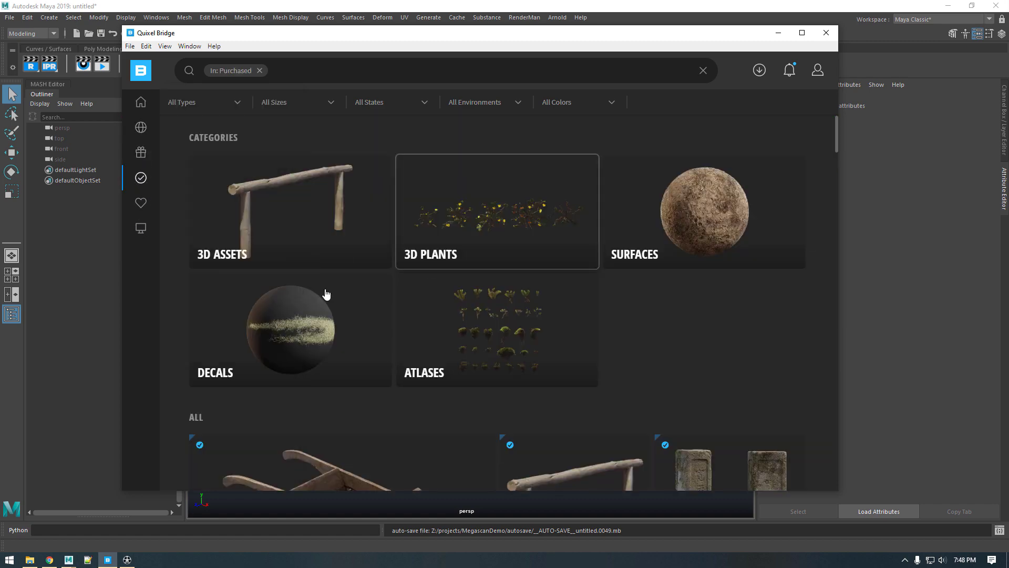
scroll(530, 331, "down", 10)
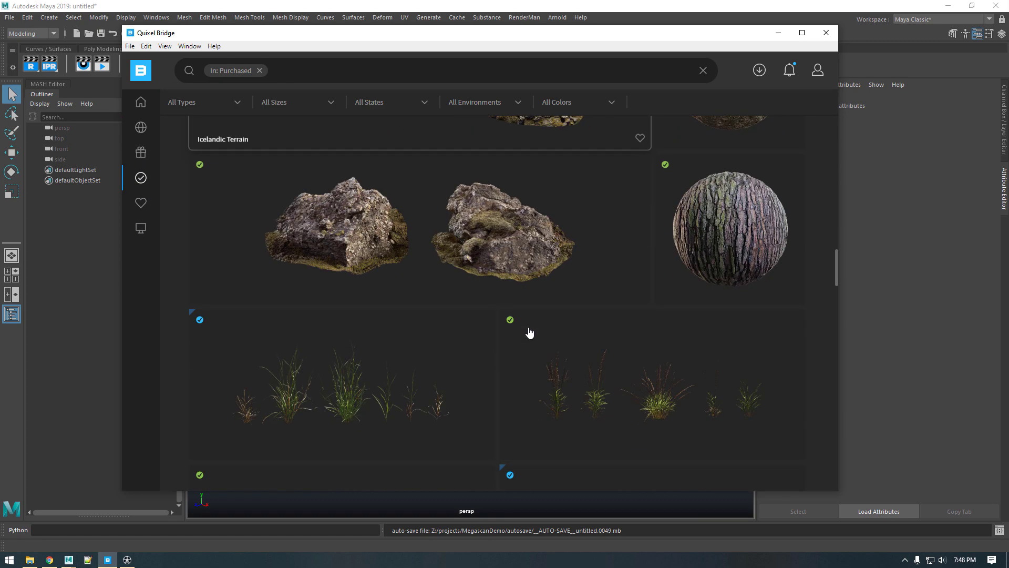
scroll(527, 332, "down", 3)
scroll(516, 259, "down", 10)
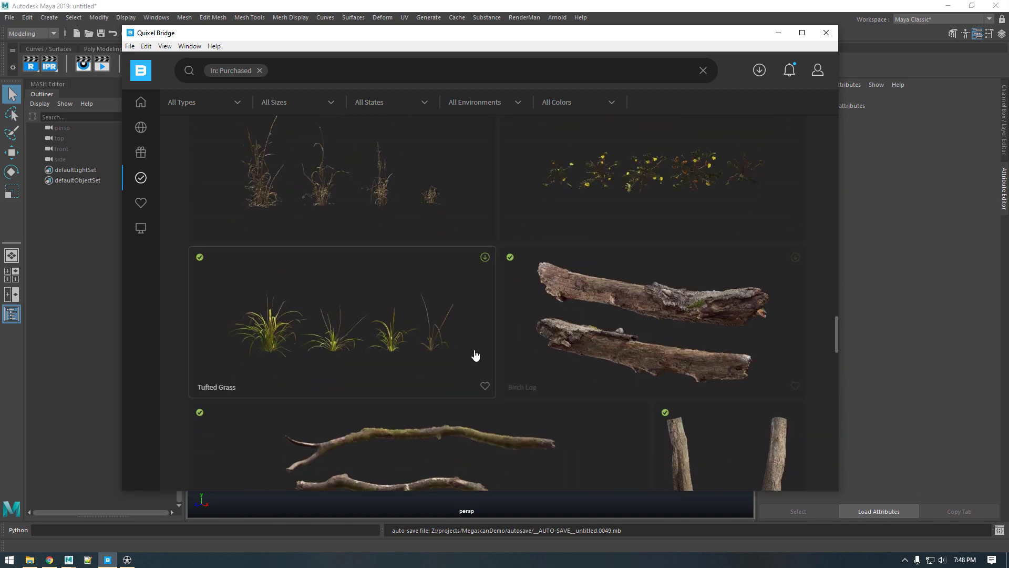
scroll(450, 378, "up", 1)
scroll(451, 378, "up", 8)
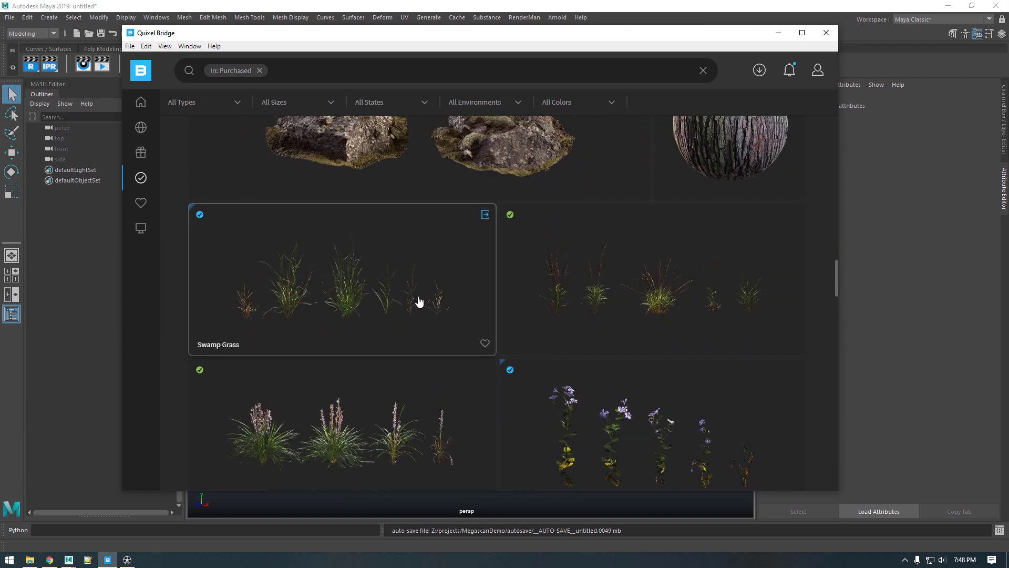
left_click(352, 297)
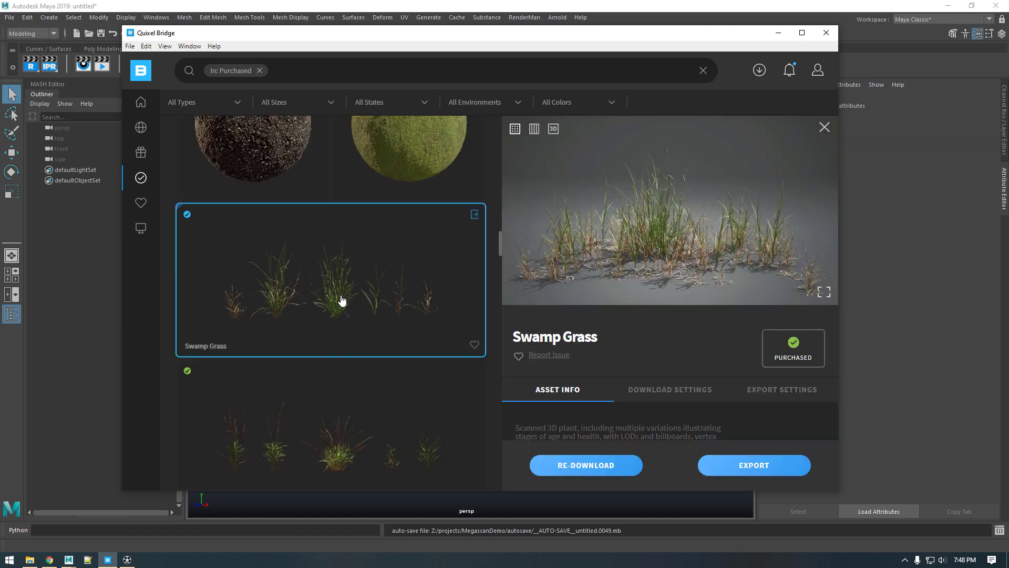
Step: Compare the available actions for Swamp Grass and Reed Grass, ending with Swamp Grass selected
scroll(681, 344, "down", 3)
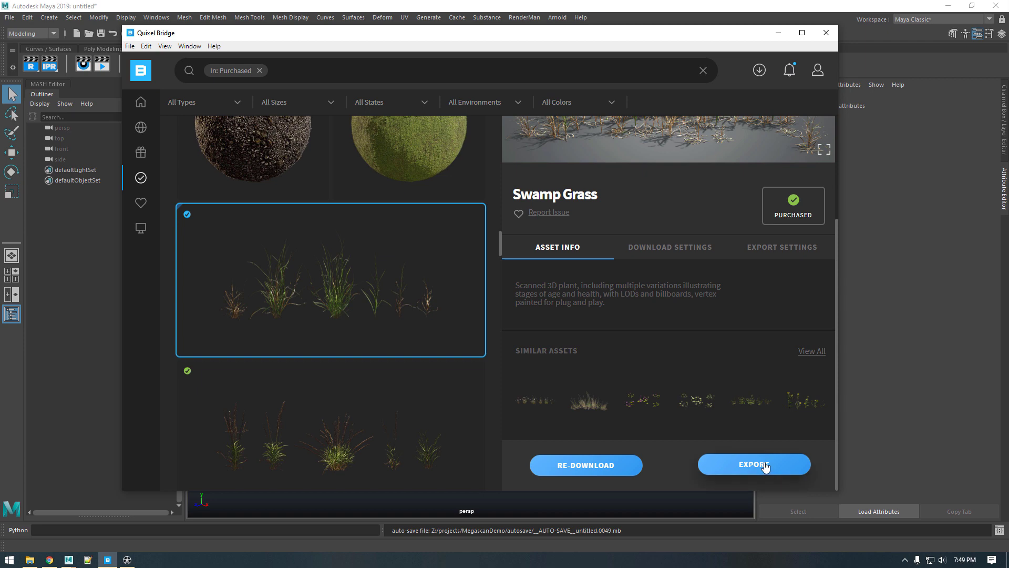
left_click(340, 419)
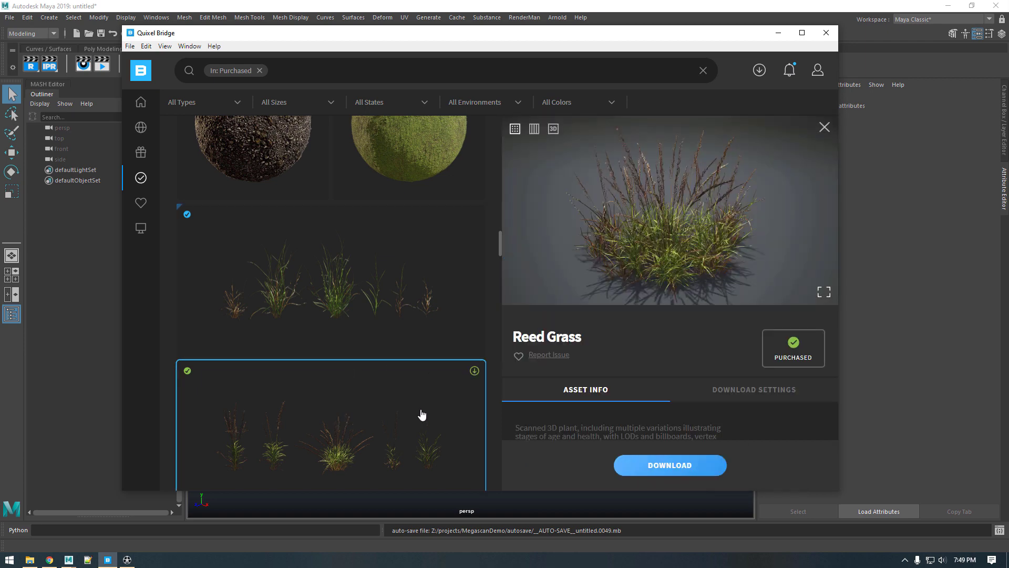
scroll(570, 463, "down", 2)
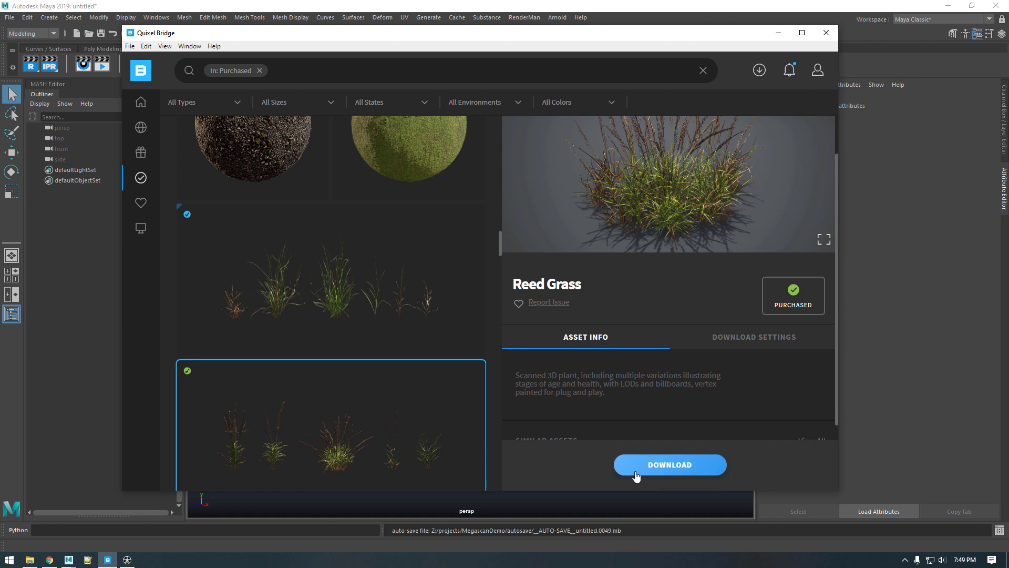
left_click(349, 283)
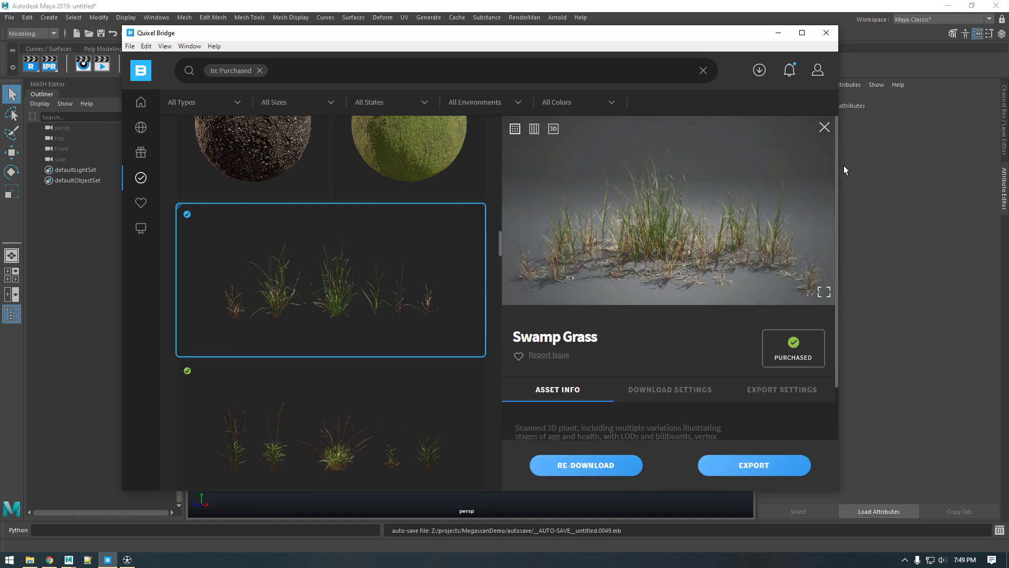
Step: Choose 4K texture resolution and FBX mesh format in the Swamp Grass download settings
left_click_drag(837, 160, 842, 307)
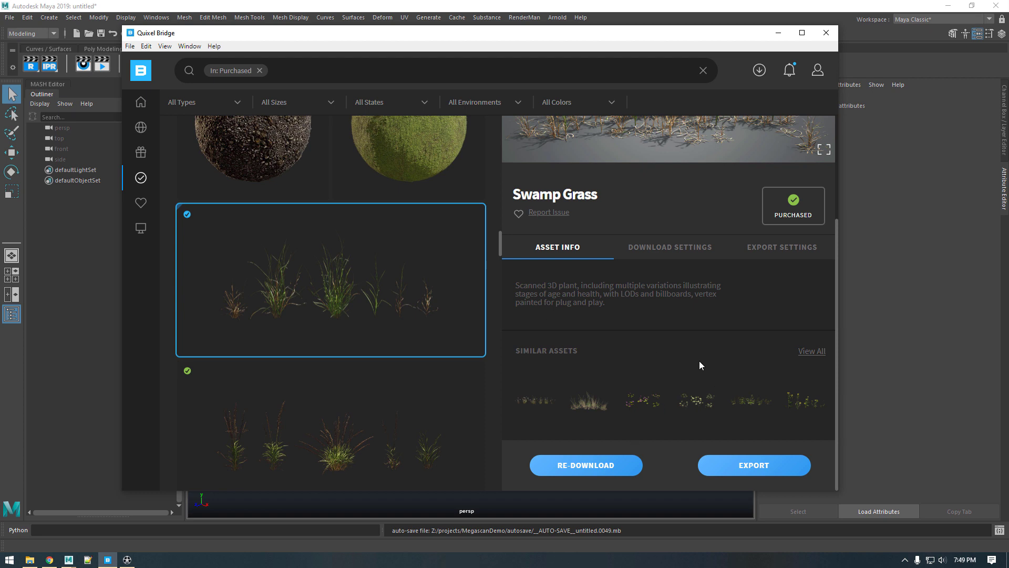
left_click(675, 248)
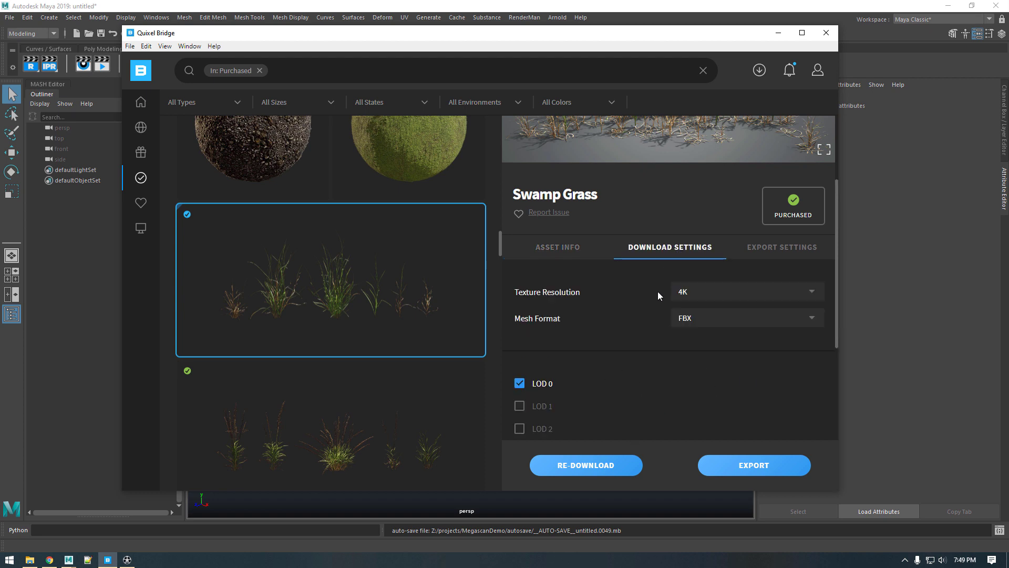
scroll(643, 346, "down", 5)
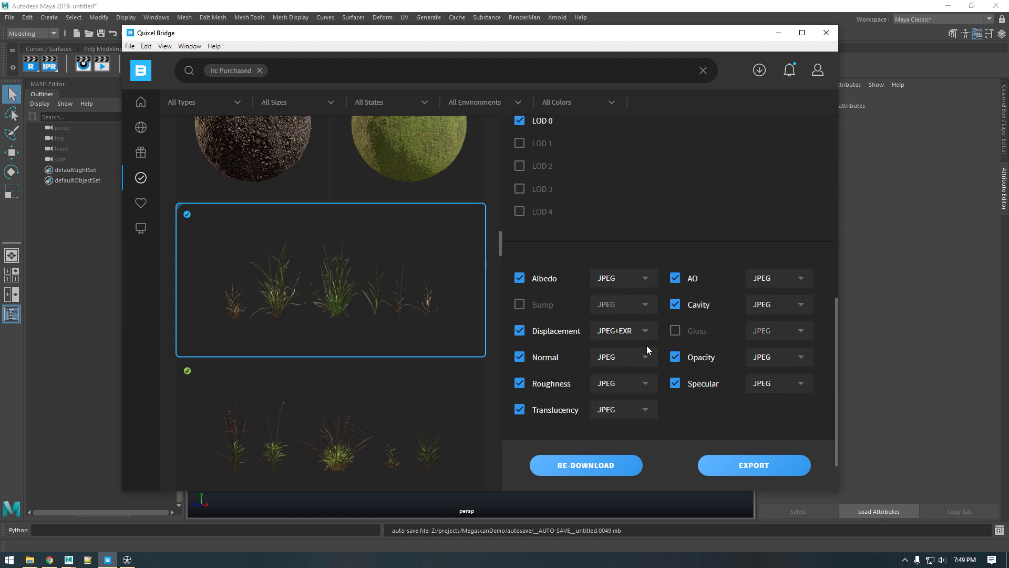
scroll(624, 289, "up", 5)
left_click(704, 236)
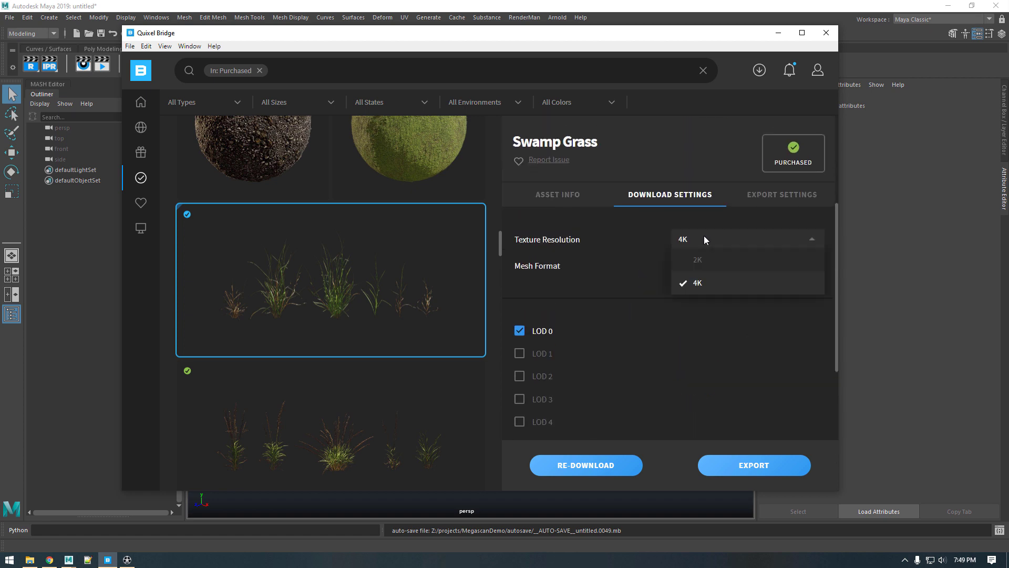
left_click(713, 283)
left_click(701, 263)
left_click(703, 287)
Step: Review the LOD and texture map options in the Swamp Grass download settings
scroll(621, 295, "down", 2)
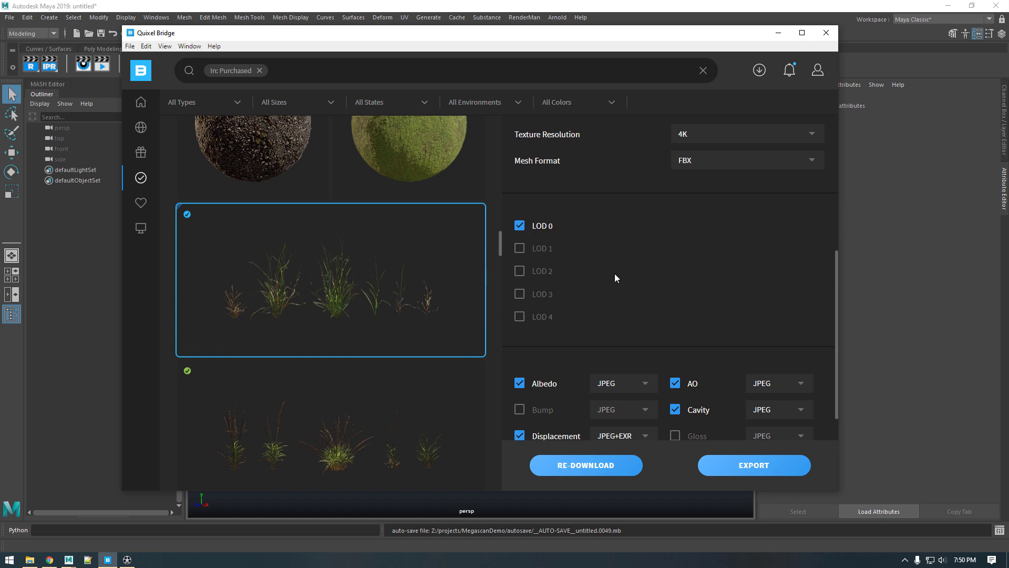
scroll(681, 255, "down", 3)
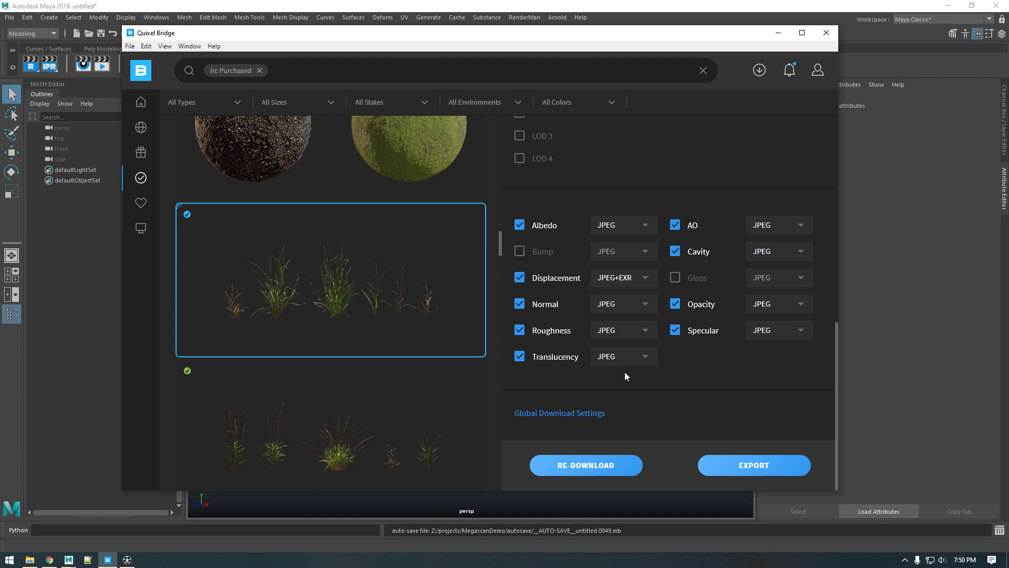
scroll(652, 408, "up", 10)
scroll(644, 327, "down", 3)
left_click(604, 467)
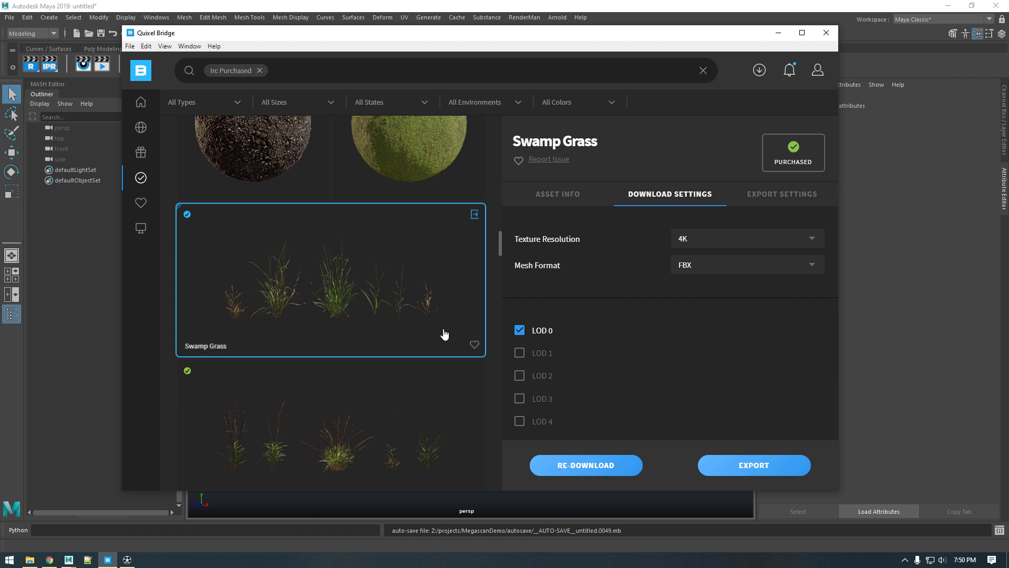
scroll(661, 386, "up", 3)
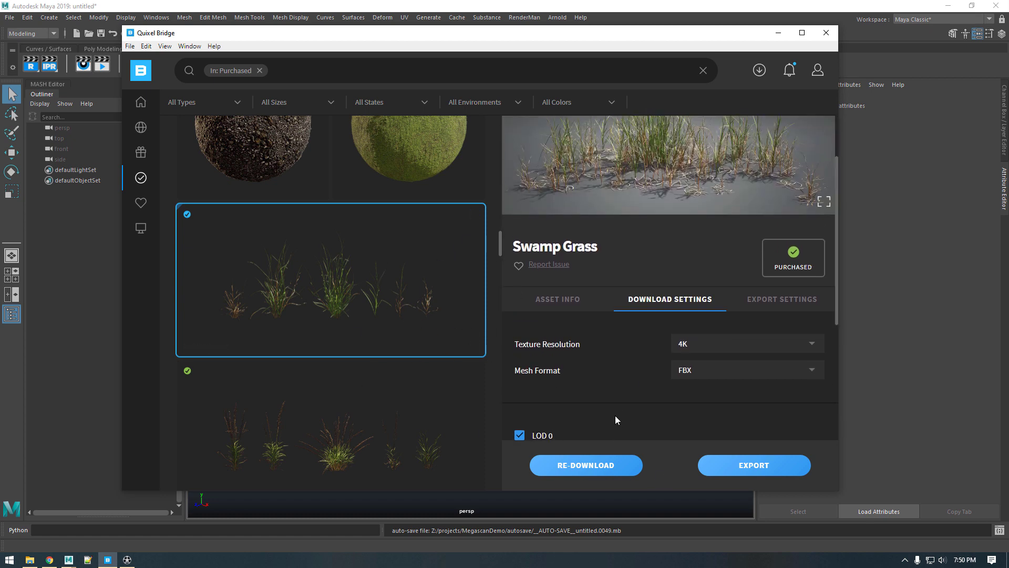
scroll(627, 403, "down", 2)
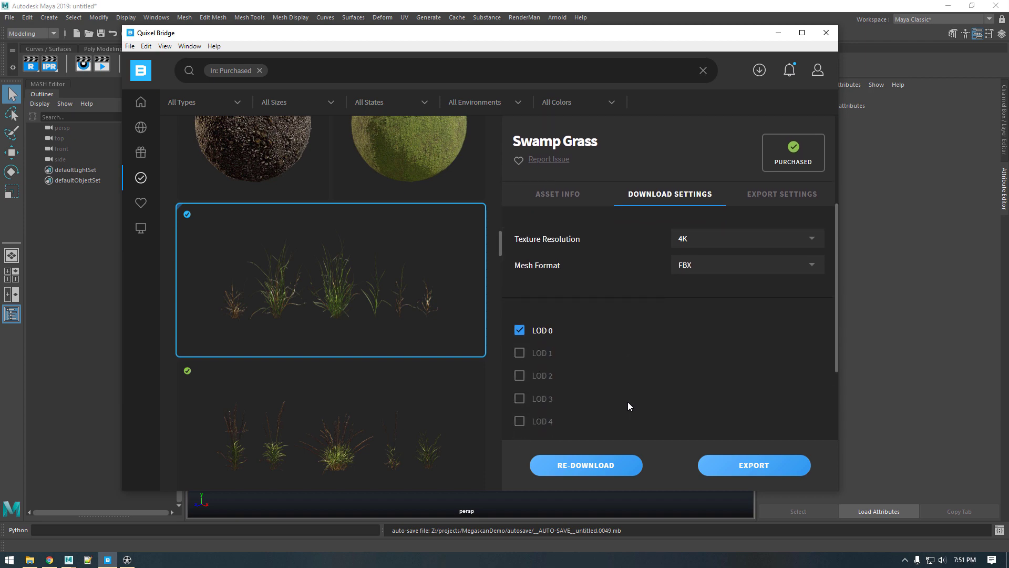
Step: Move the Bridge window aside to uncover the Maya scene and try to export Swamp Grass
left_click(743, 469)
left_click_drag(624, 39, 773, 45)
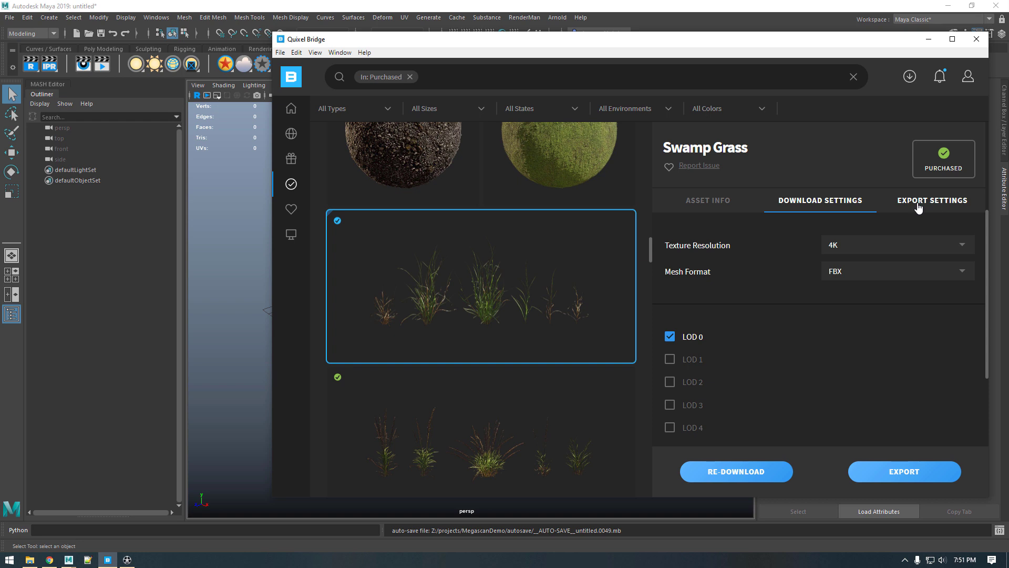
scroll(875, 329, "down", 2)
scroll(906, 247, "up", 4)
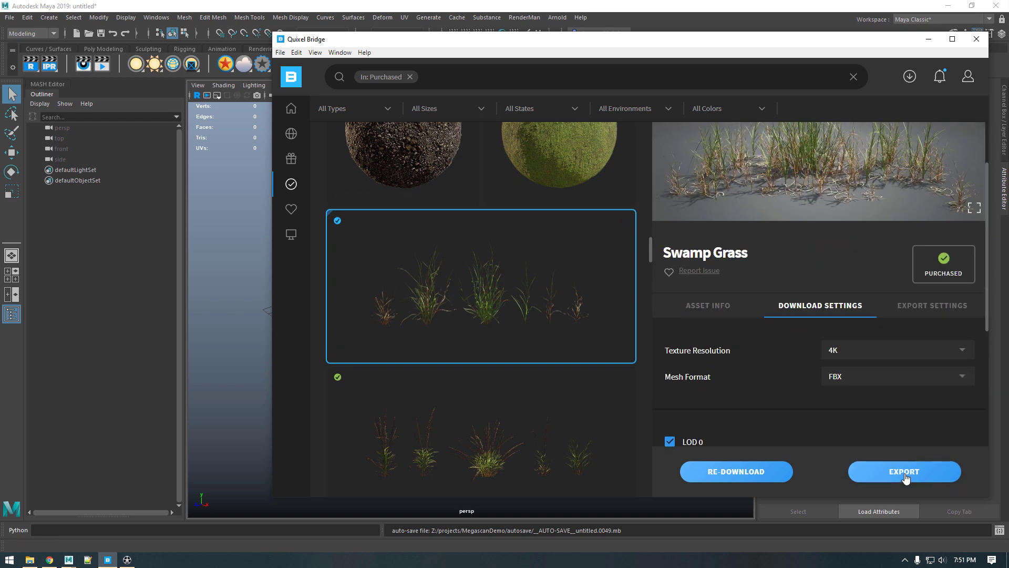
left_click(905, 473)
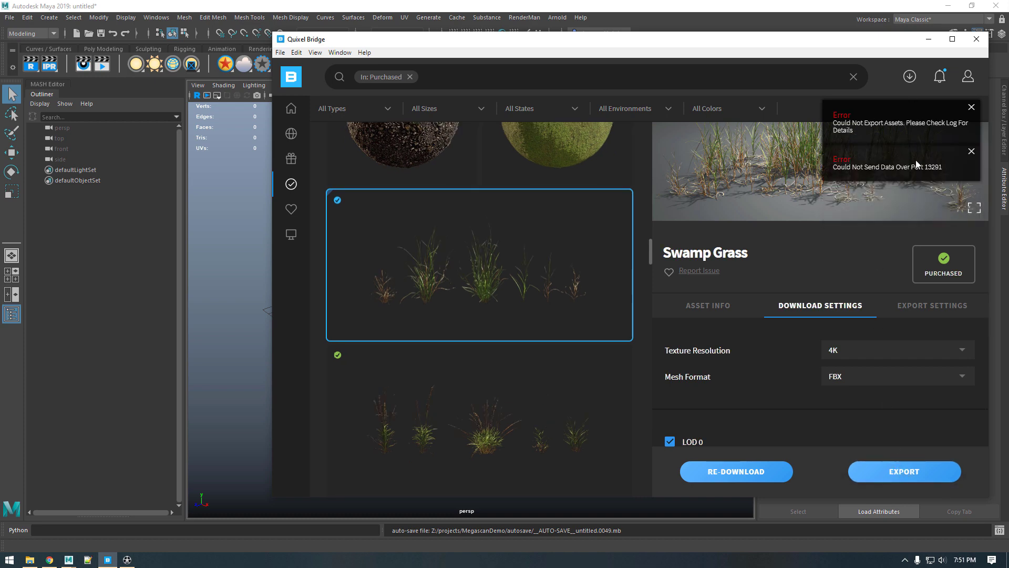
left_click_drag(849, 167, 944, 167)
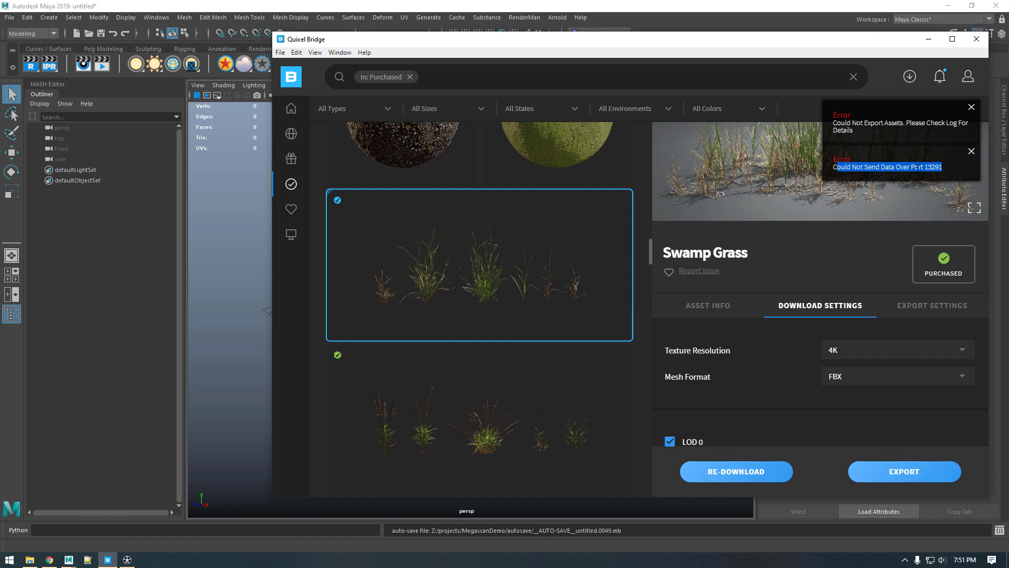
left_click(945, 167)
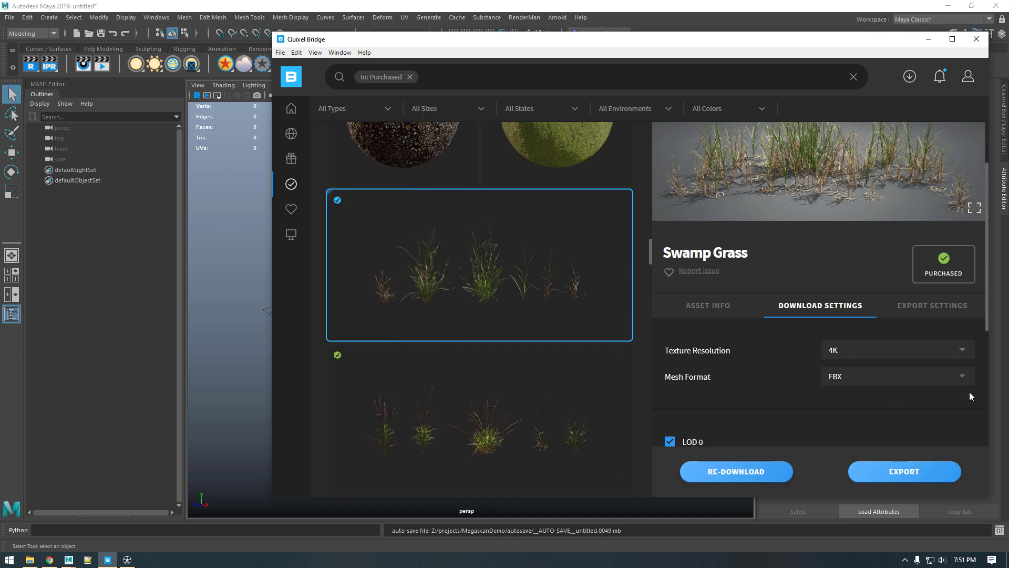
Step: Choose Maya as the export target in the Swamp Grass export settings and copy the Maya script
left_click(961, 319)
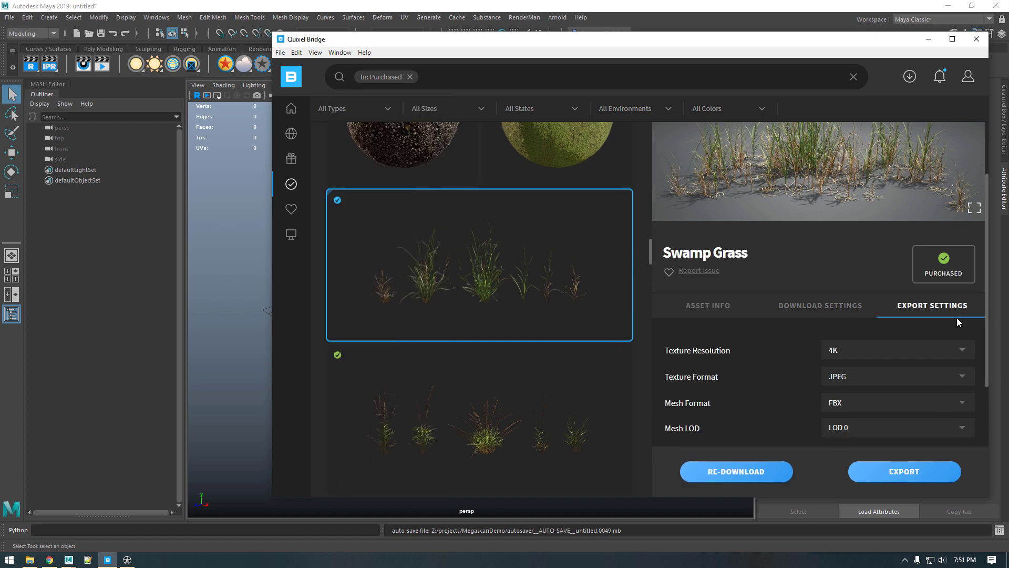
scroll(799, 328, "down", 3)
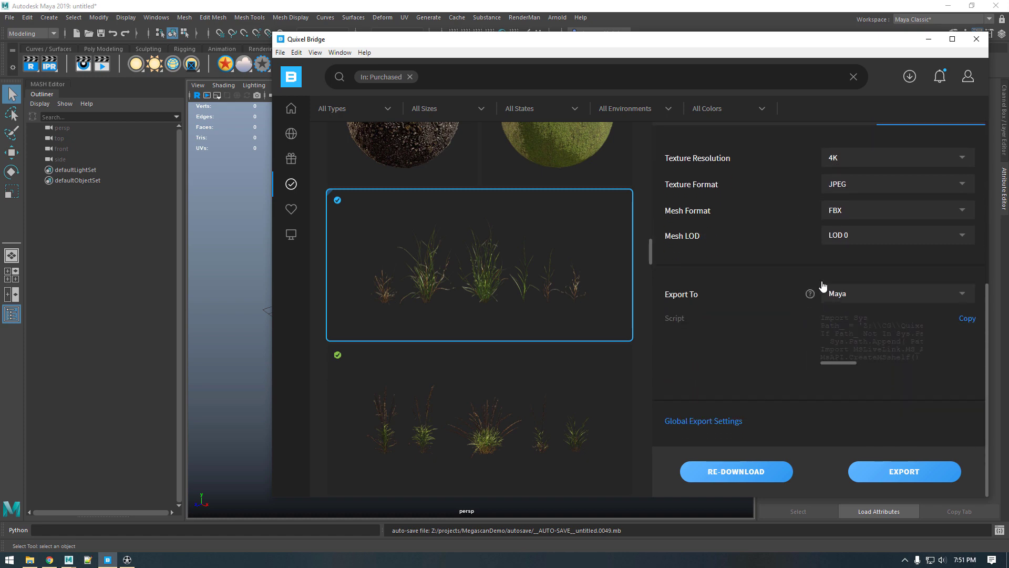
left_click(885, 298)
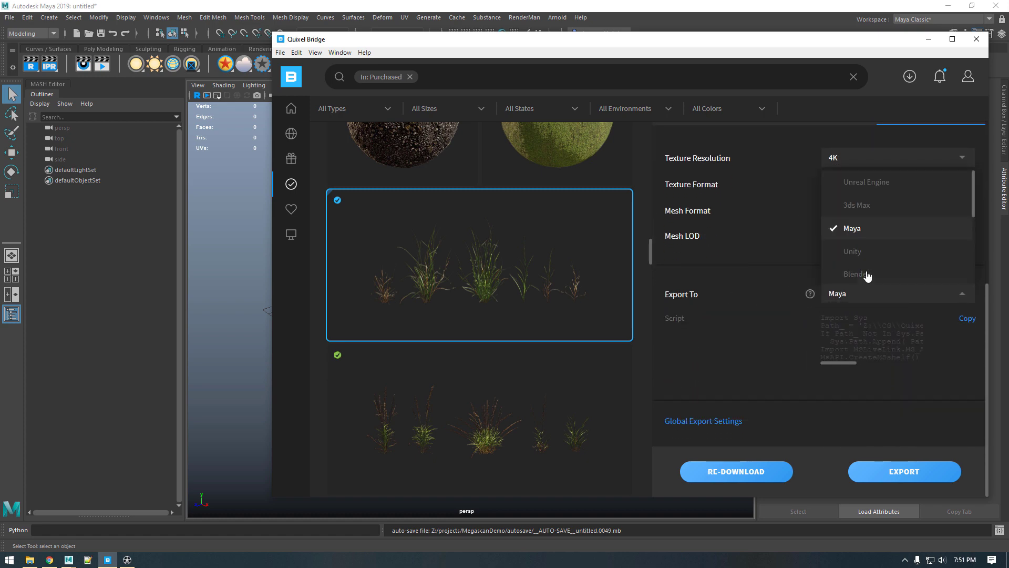
left_click(862, 235)
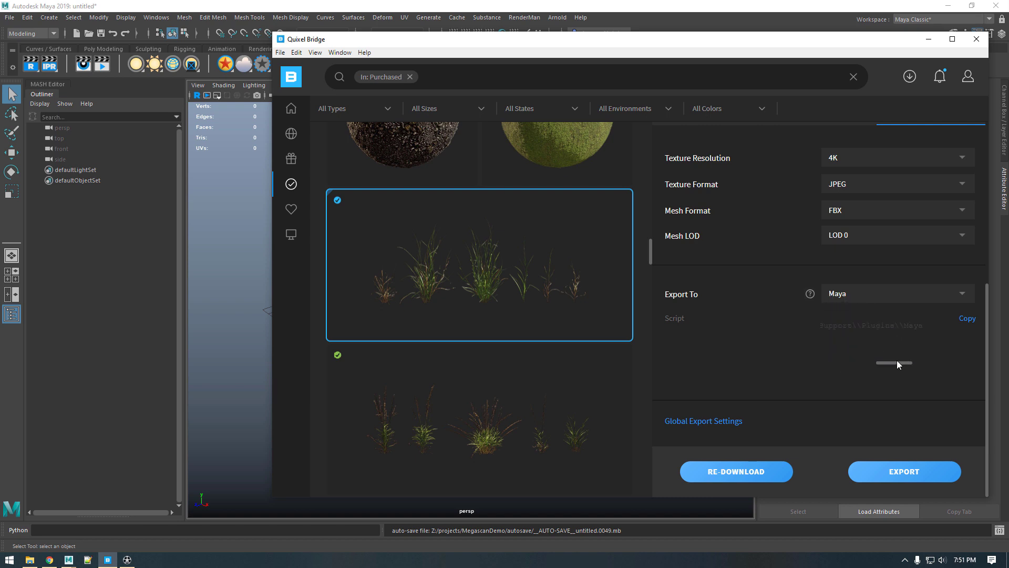
left_click(968, 319)
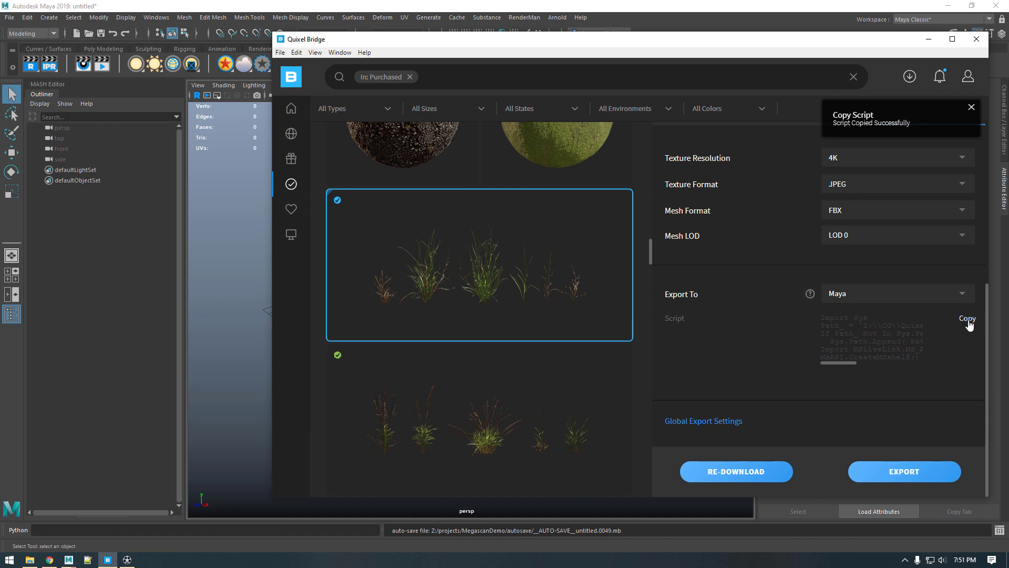
Step: Switch to Maya, run the copied Bridge script in the Python command line, and close the MS Plugin window
left_click(217, 19)
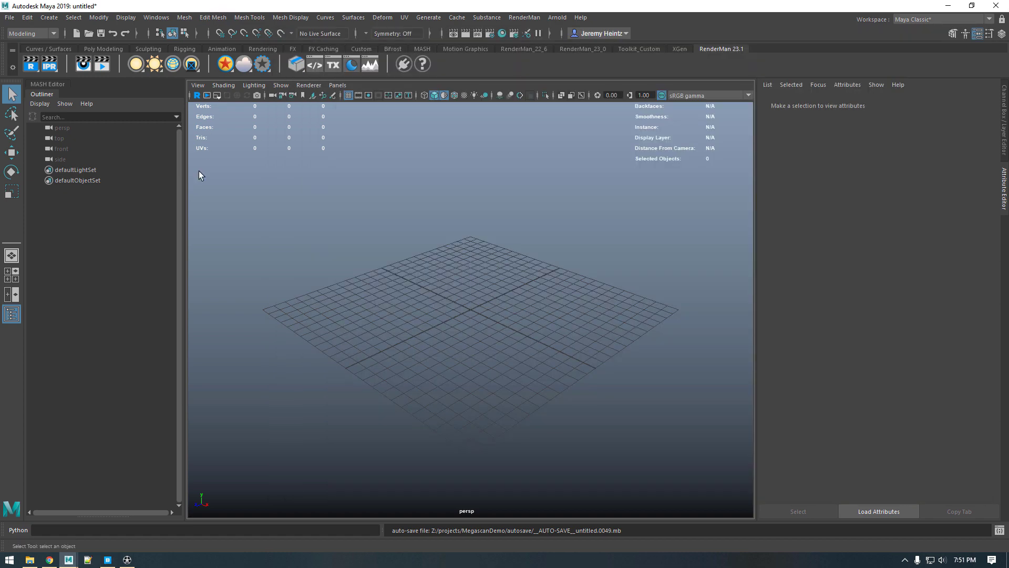
left_click(81, 530)
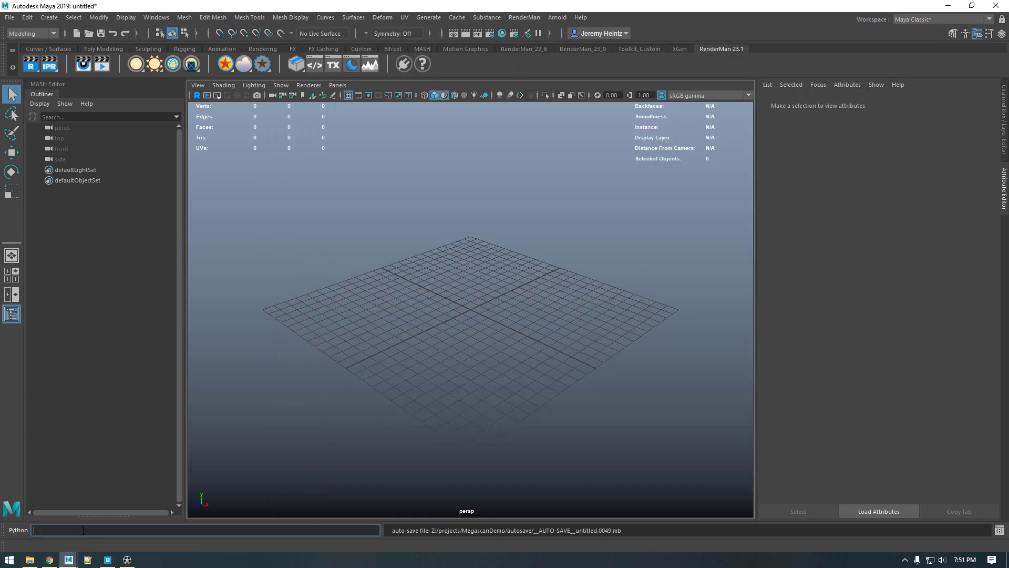
left_click(18, 534)
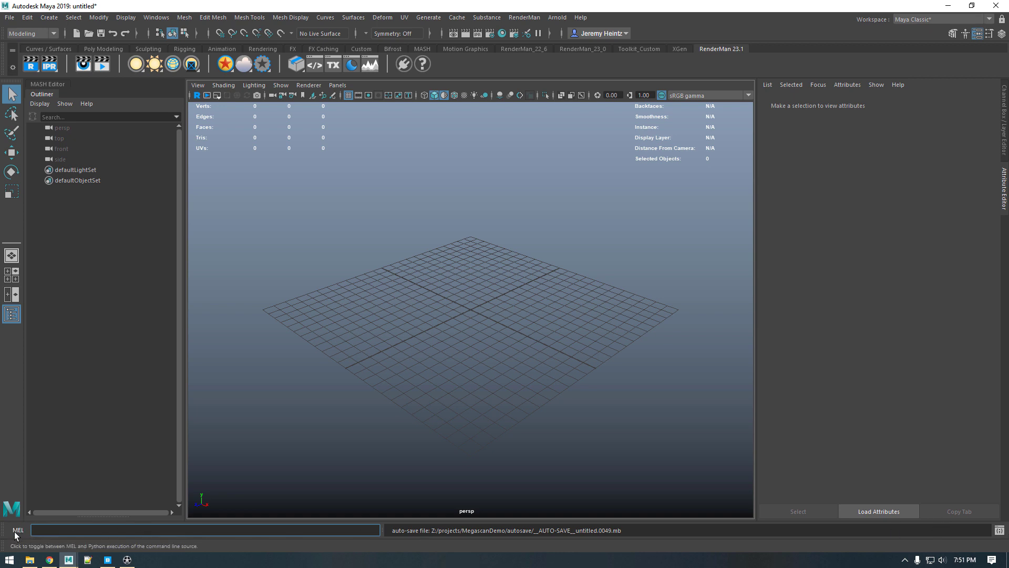
left_click(19, 534)
key("ctrl+v")
key("Return")
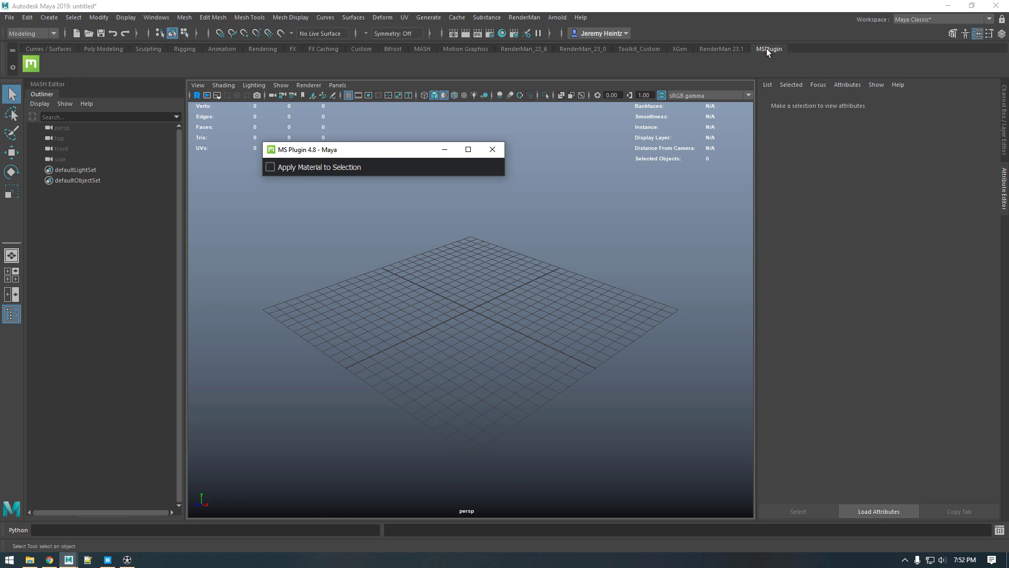
left_click_drag(385, 145, 202, 62)
left_click(312, 61)
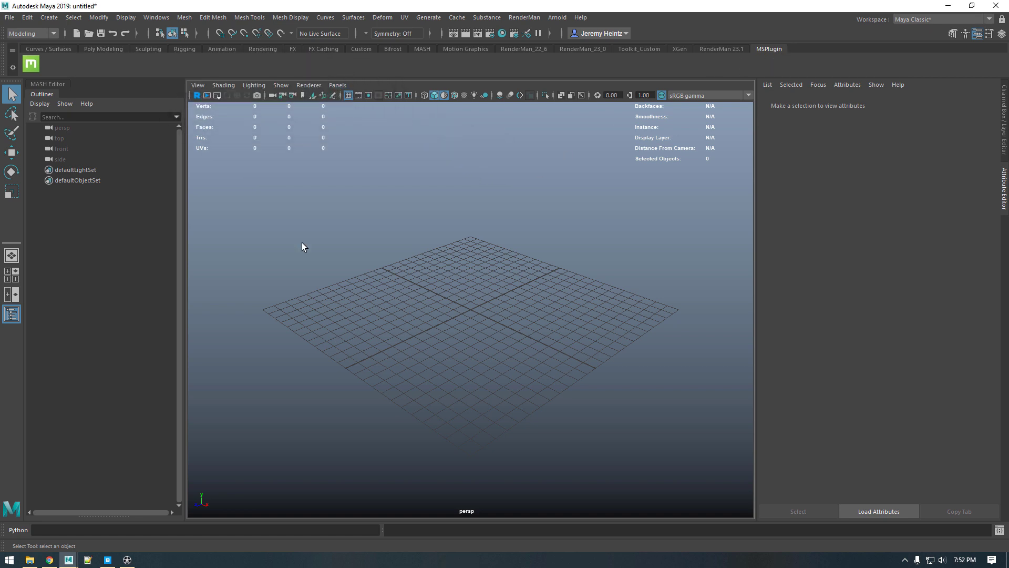
Step: Switch to Quixel Bridge, try to export Swamp Grass to Maya, and return to Maya to dismiss the plugin dialog
left_click(108, 559)
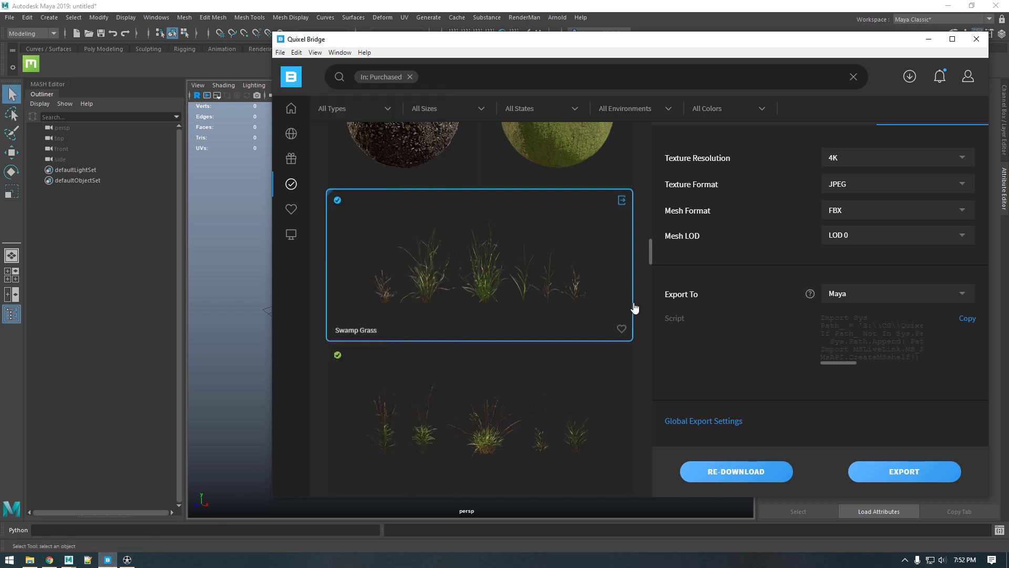
scroll(770, 299, "up", 5)
left_click(825, 326)
scroll(875, 343, "down", 5)
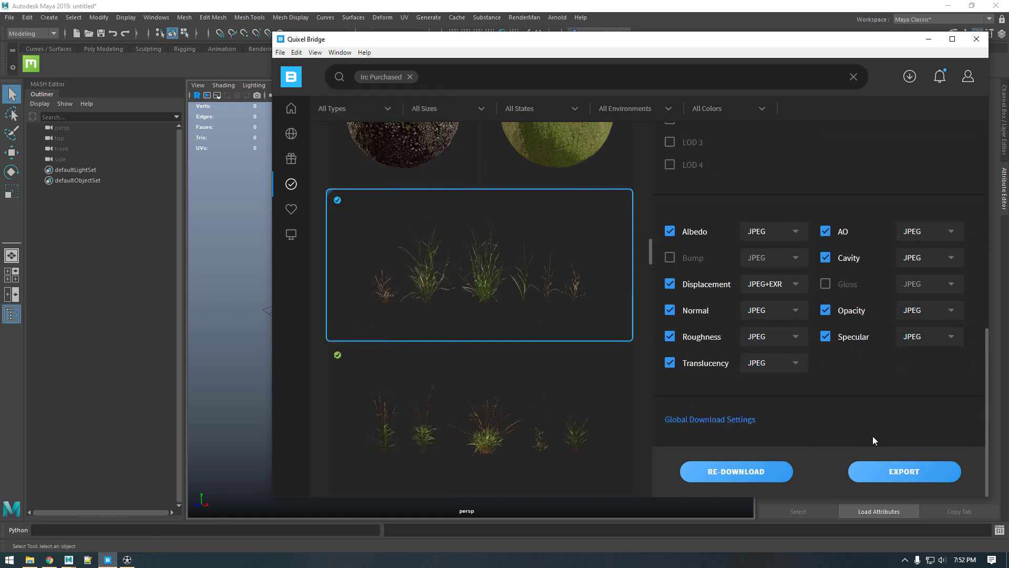
left_click(894, 471)
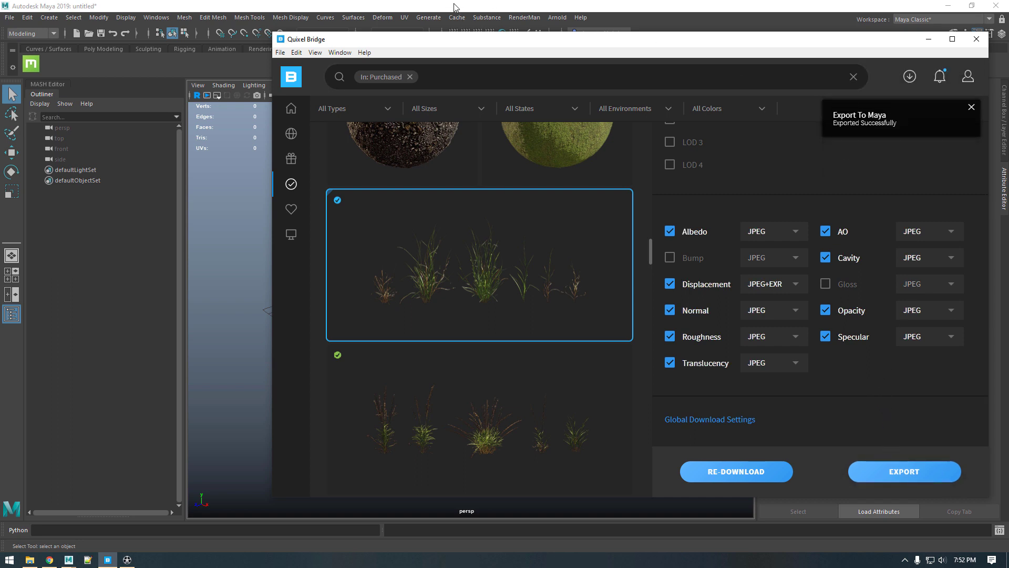
left_click(126, 8)
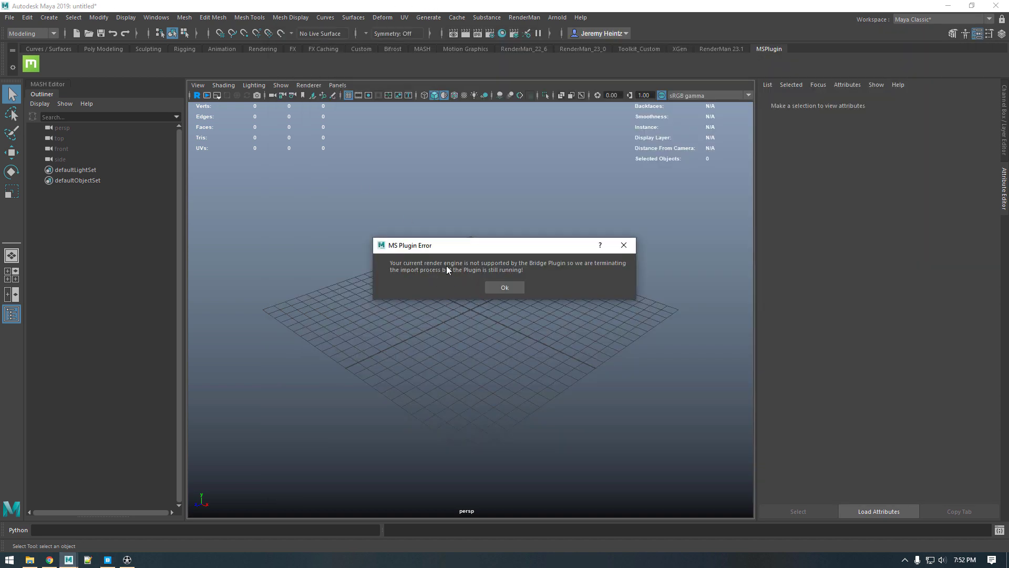
left_click(502, 287)
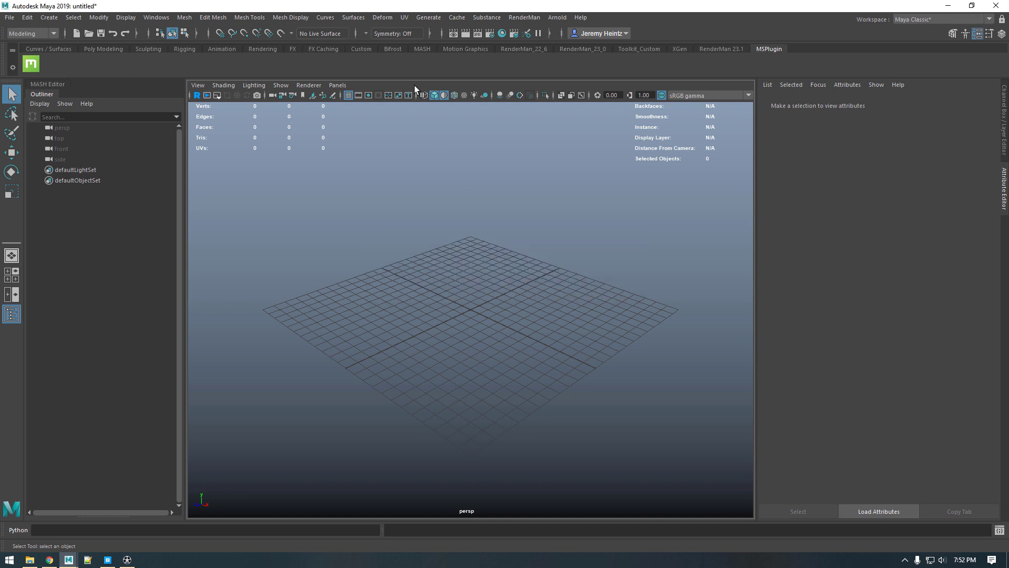
Step: Check the renderers available in Maya's Render Settings and close the window
left_click(493, 35)
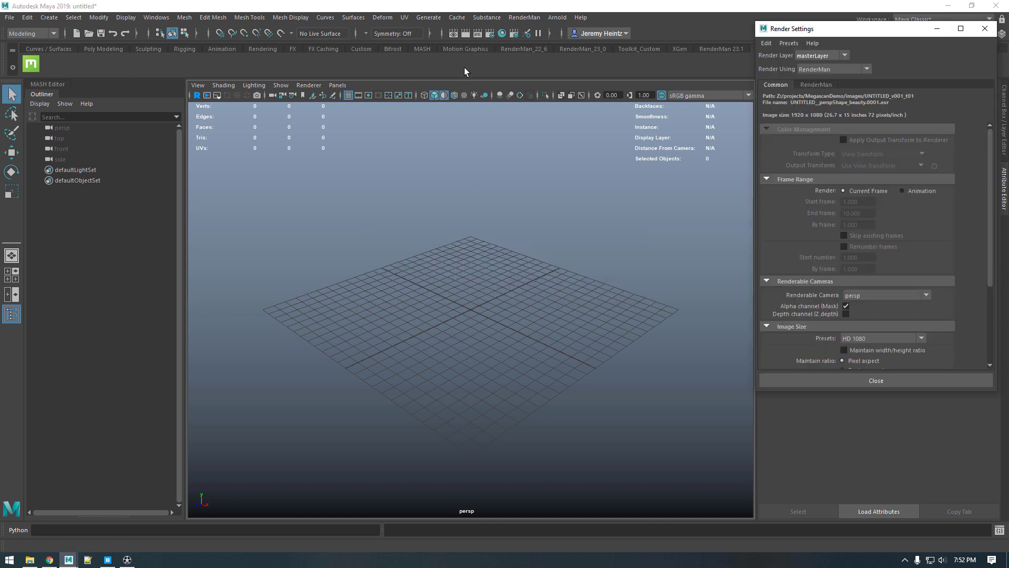
left_click(824, 69)
left_click(825, 71)
left_click(826, 72)
left_click(826, 72)
left_click(985, 29)
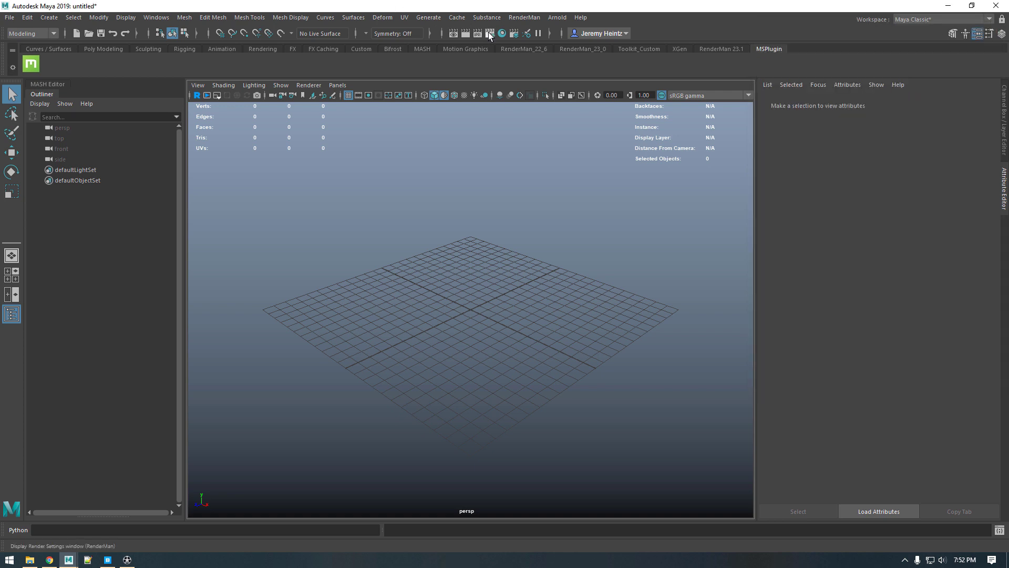
Step: Look up mtoa in the Plug-in Manager to check whether it is loaded, and close the manager
left_click(158, 17)
mouse_move(189, 118)
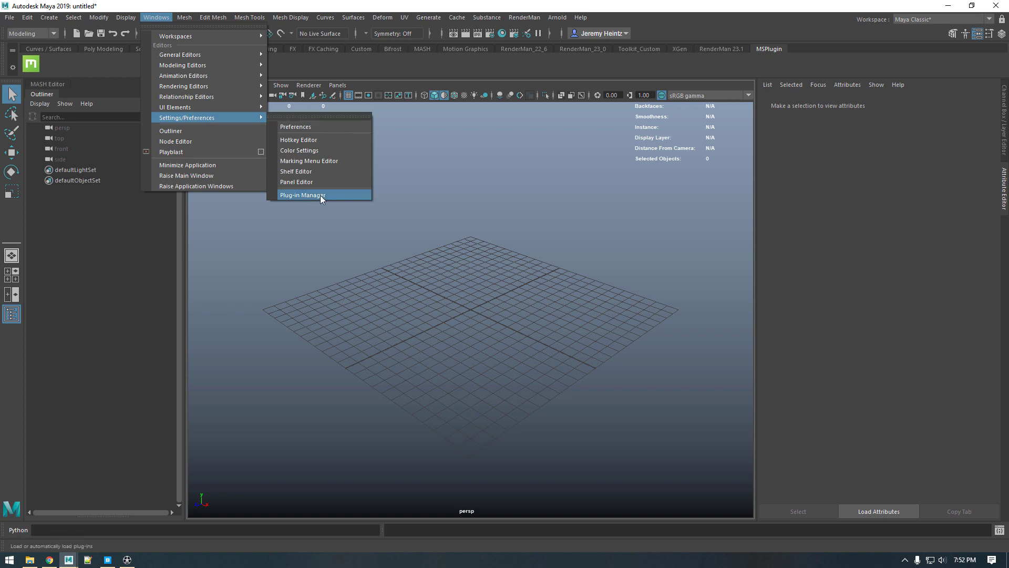
left_click(320, 195)
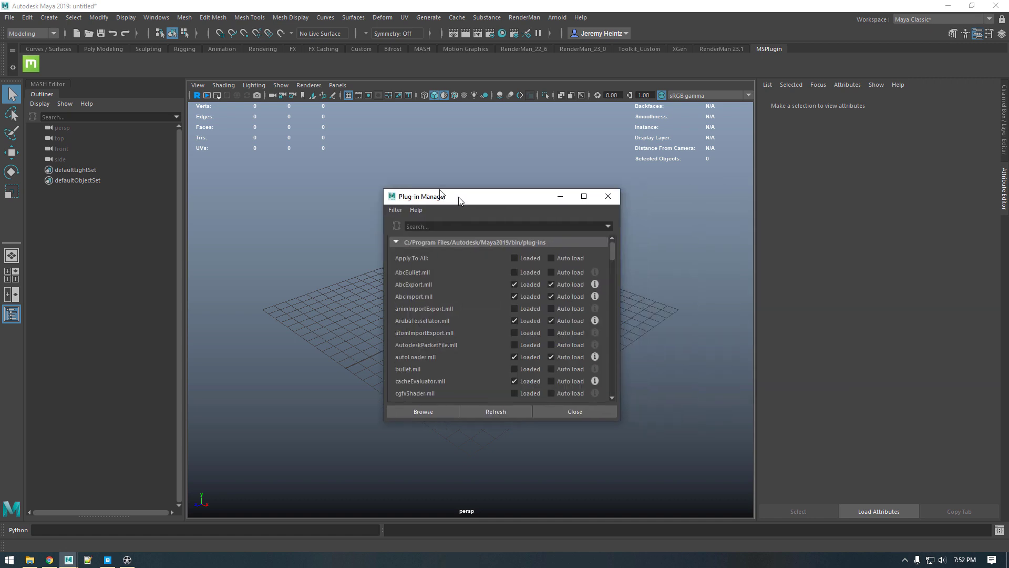
left_click(374, 157)
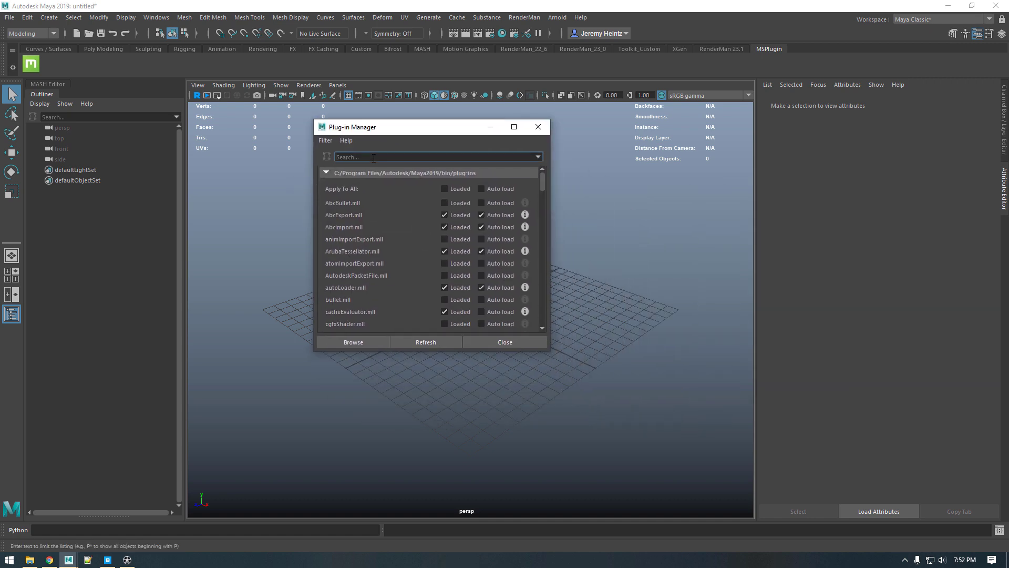
type("mtoa")
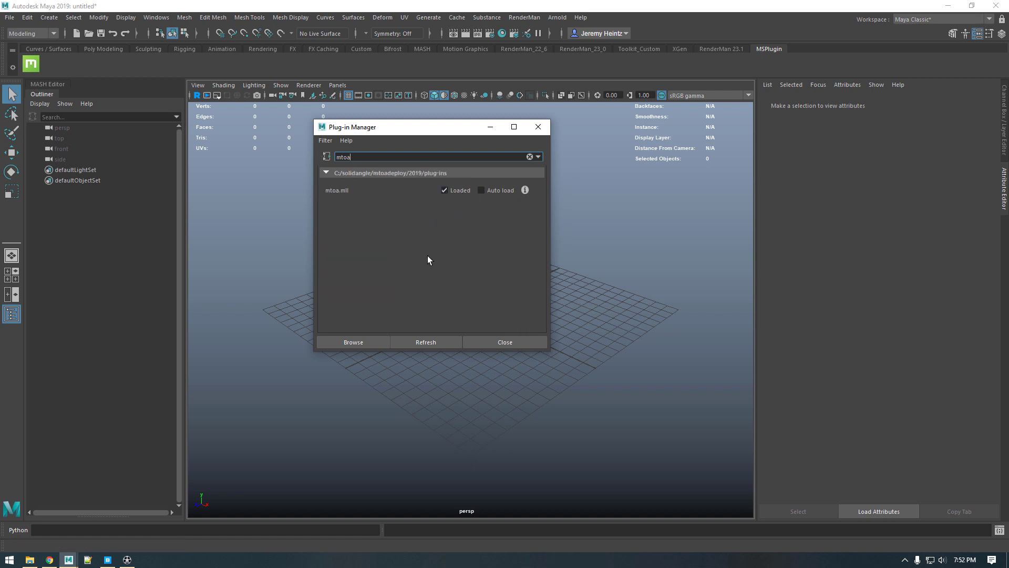
left_click(539, 127)
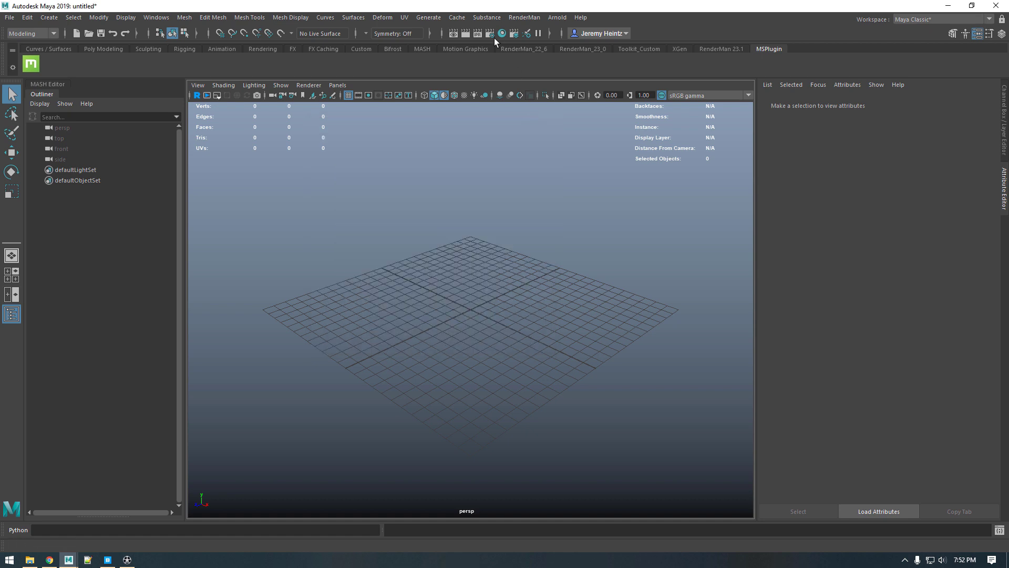
Step: Set the renderer to Arnold Renderer in the Render Settings
left_click(492, 36)
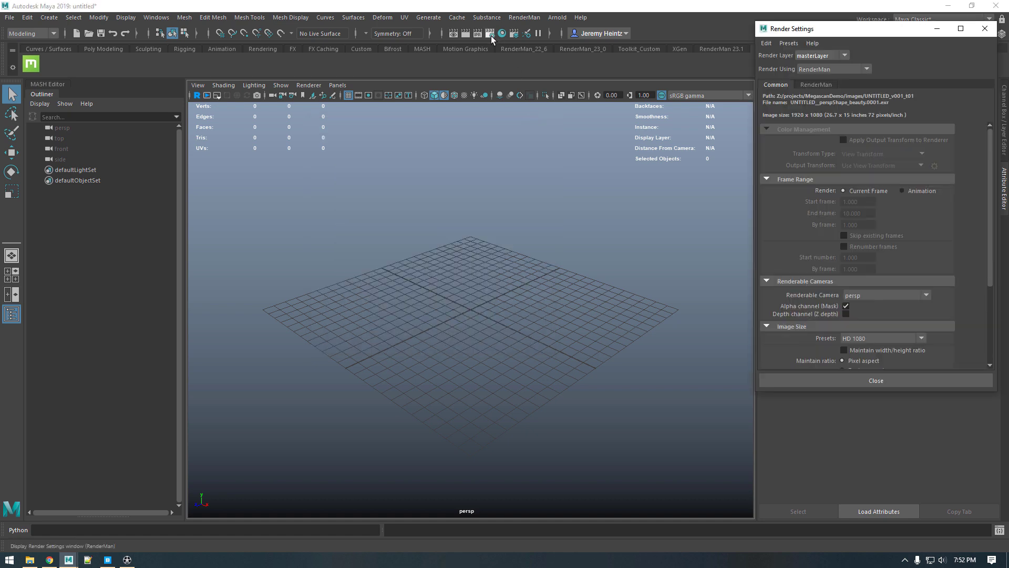
left_click(814, 69)
left_click(818, 122)
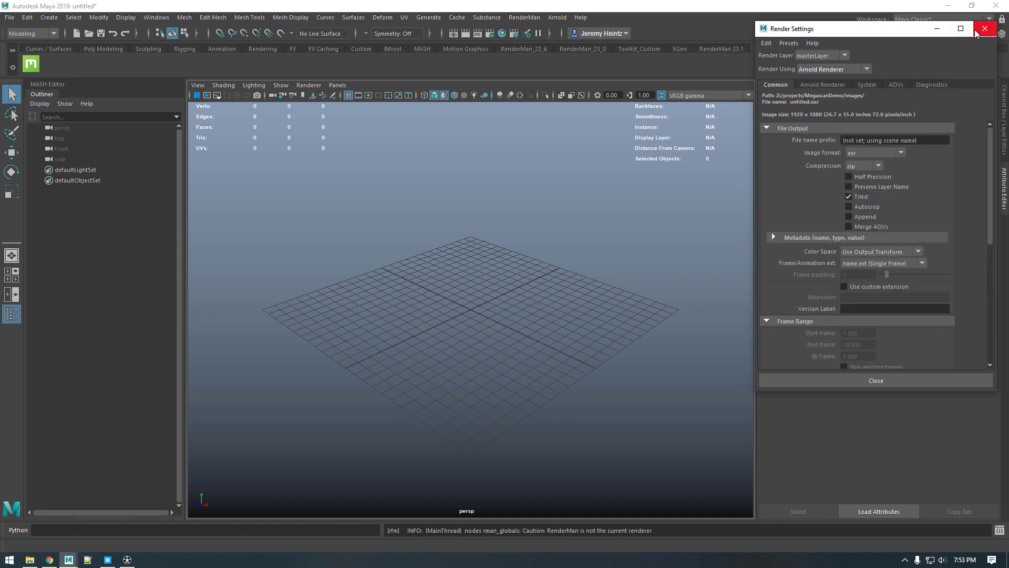
Step: Switch to Quixel Bridge, export Swamp Grass to Maya, and return to Maya to inspect the imported meshes
left_click(107, 559)
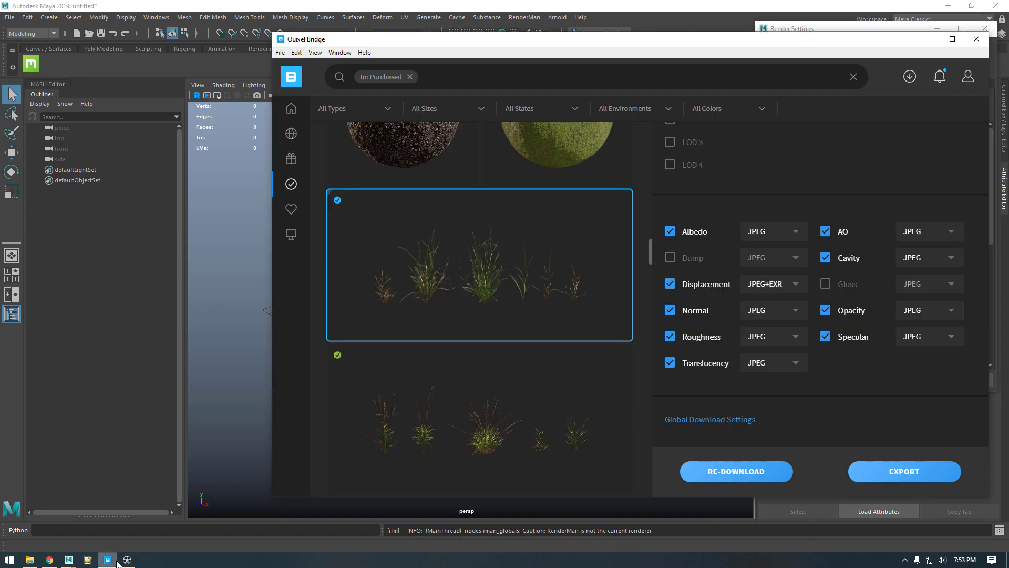
left_click(911, 473)
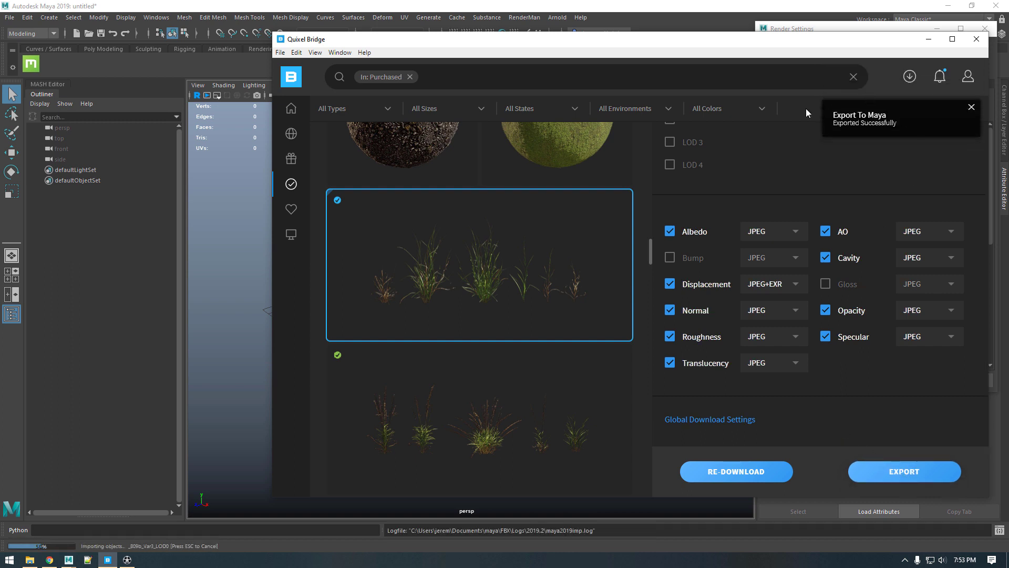
left_click(210, 10)
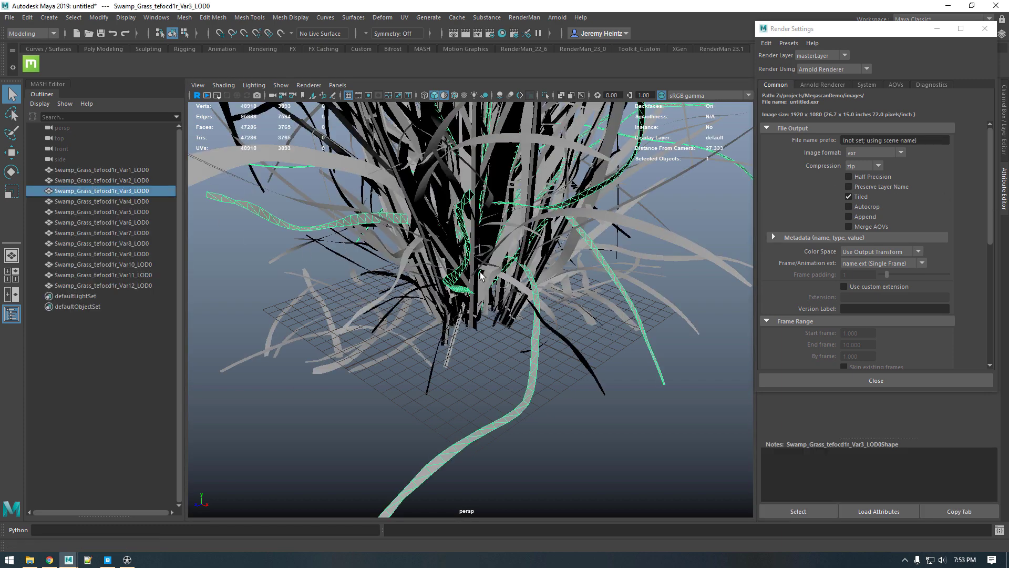
scroll(480, 275, "down", 6)
middle_click_drag(459, 221, 466, 294, "alt")
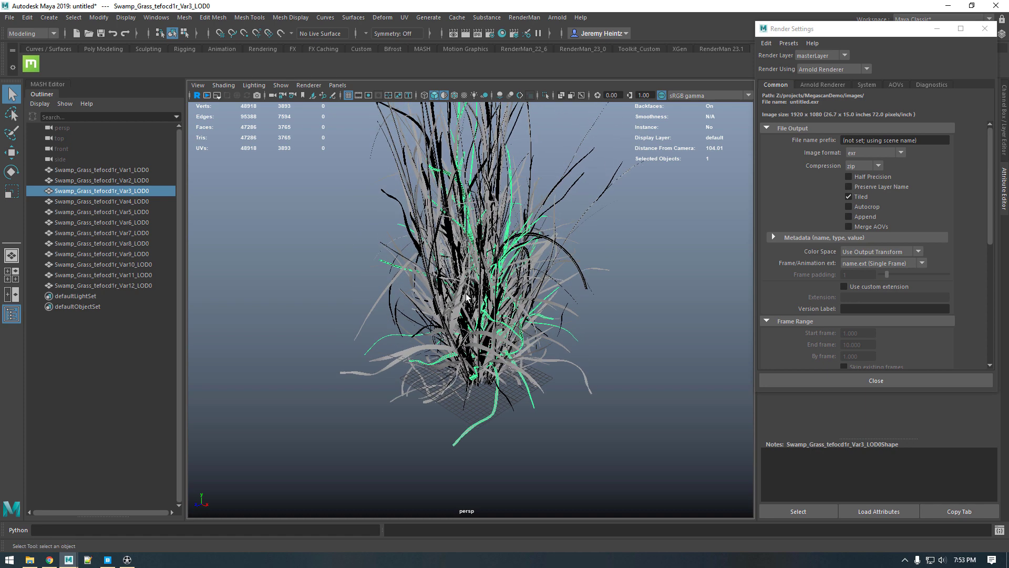
scroll(376, 280, "down", 2)
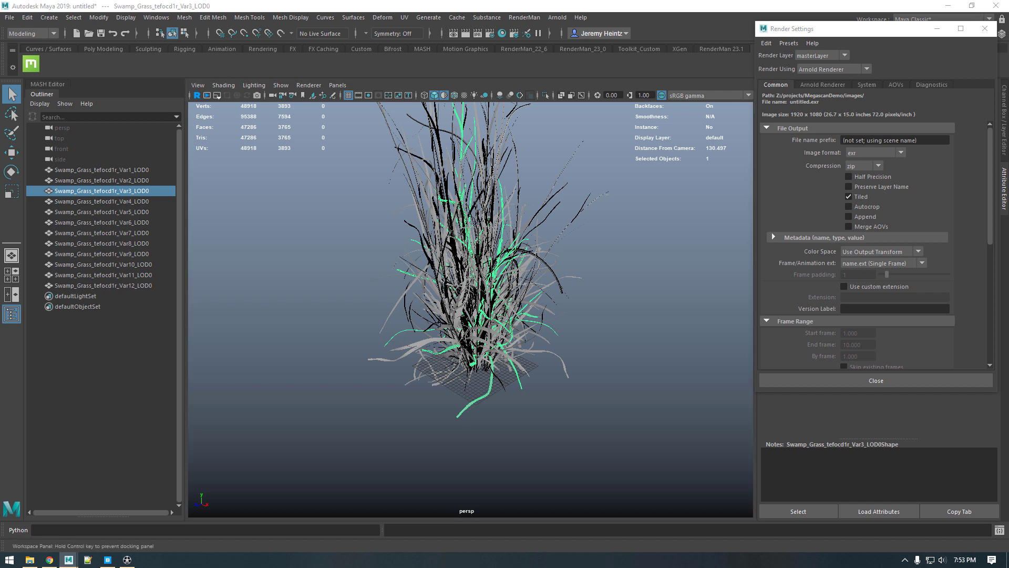
Step: Switch the scene's renderer away from Arnold Renderer and close the Render Settings
left_click(820, 71)
left_click(823, 112)
left_click(984, 29)
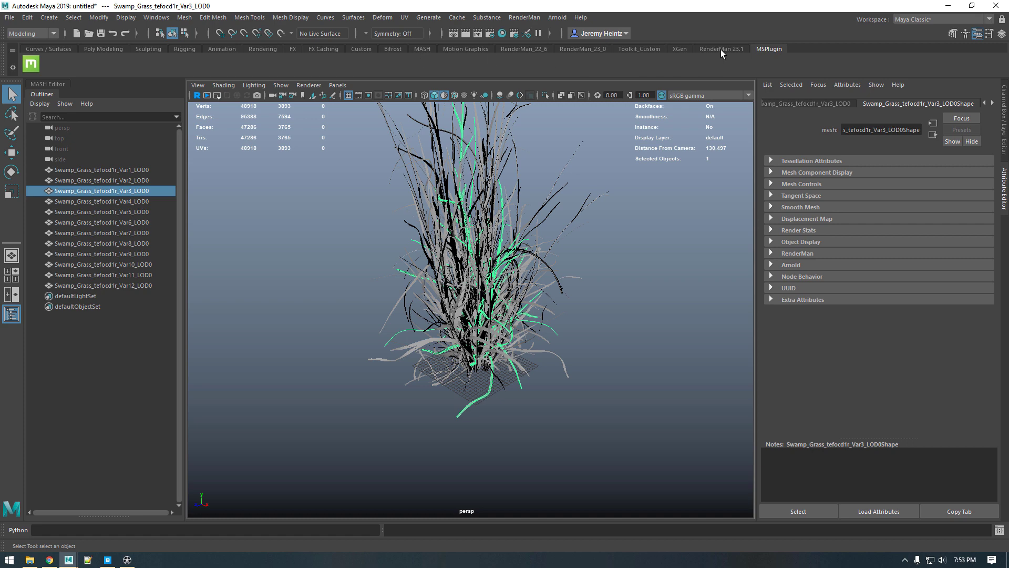
Step: Bring up the Hypershade layout, assign lambert1 to all twelve Swamp Grass meshes, and delete the unused material nodes
left_click(640, 49)
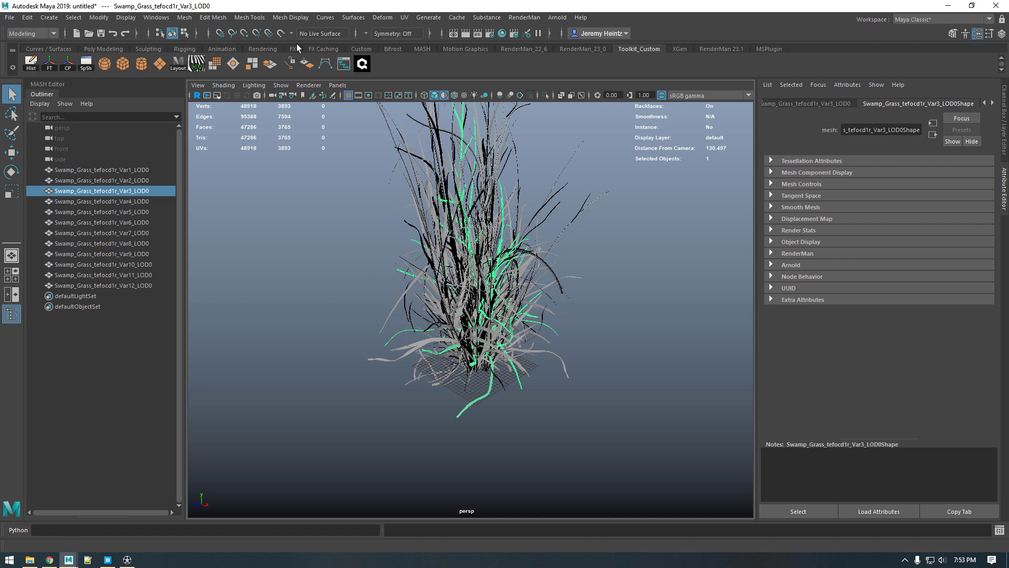
left_click(178, 60)
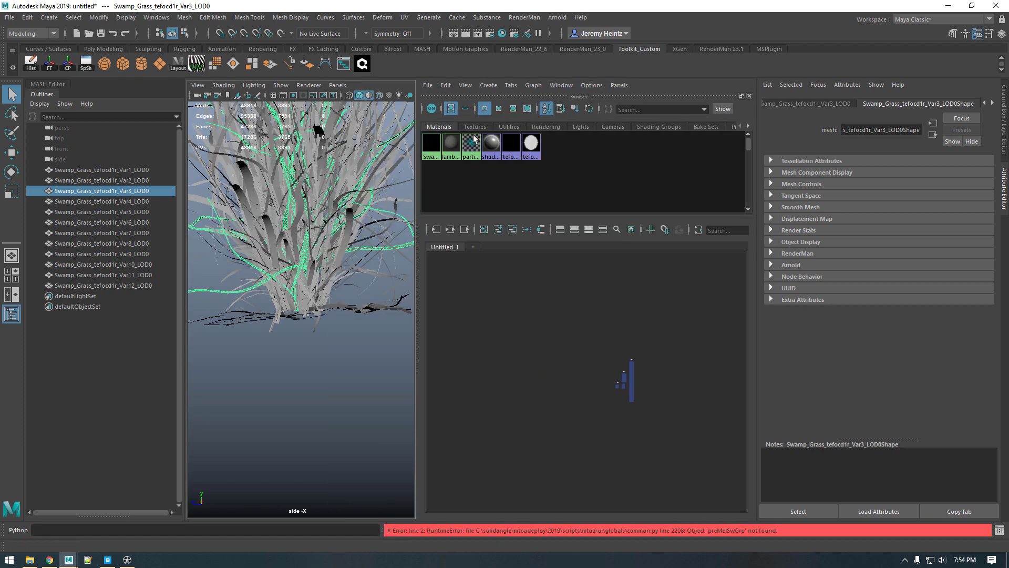
left_click_drag(85, 173, 102, 285)
right_click(451, 143)
left_click(449, 169)
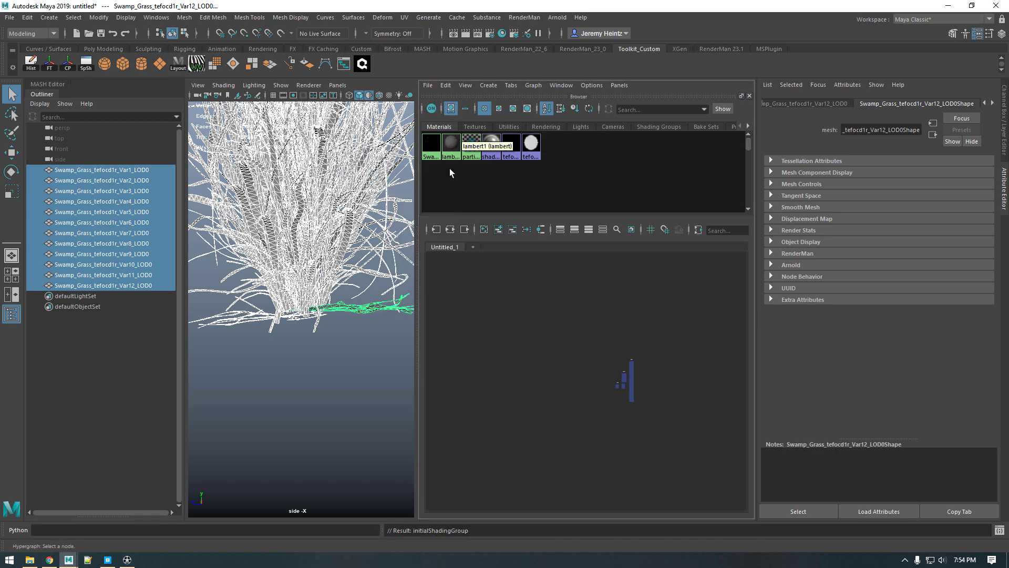
left_click(446, 86)
left_click(472, 115)
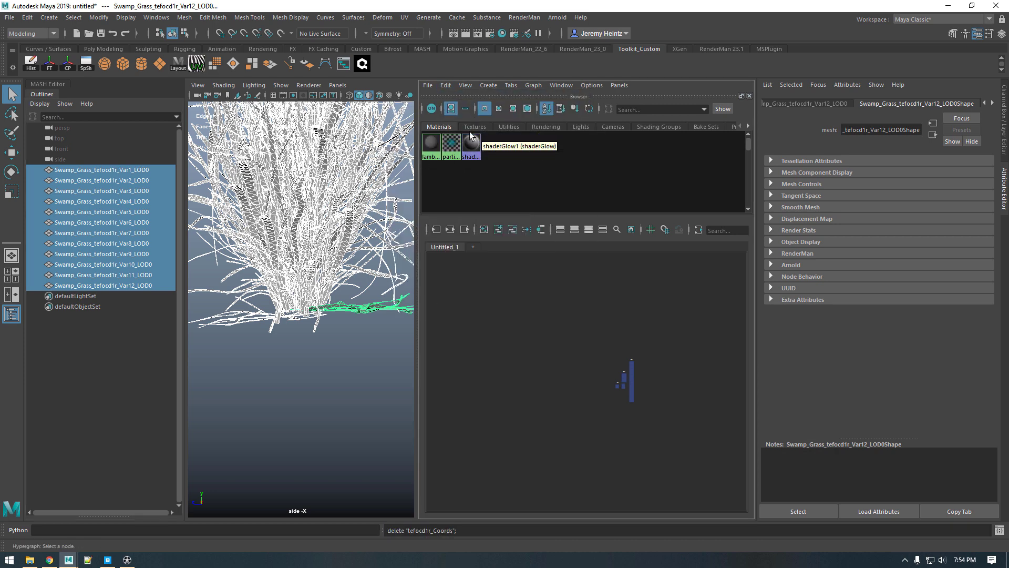
Step: Set the viewport to the persp camera, deselect the grass meshes, and widen the viewport beside the Hypershade
left_click(338, 85)
mouse_move(368, 96)
left_click(457, 96)
left_click(396, 260)
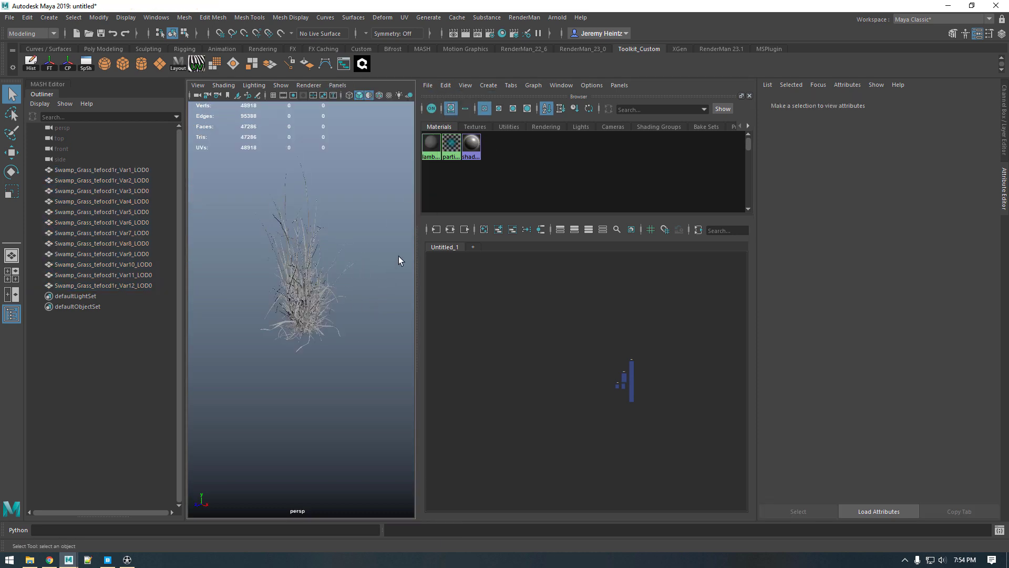
left_click_drag(418, 247, 523, 248)
Step: Frame the whole grass clump in the perspective view and turn on multisample anti-aliasing
middle_click_drag(390, 279, 388, 301, "alt")
mouse_move(388, 301)
left_mouse_down("alt")
mouse_move(352, 313)
mouse_move(389, 336)
left_mouse_up("alt")
scroll(353, 313, "up", 5)
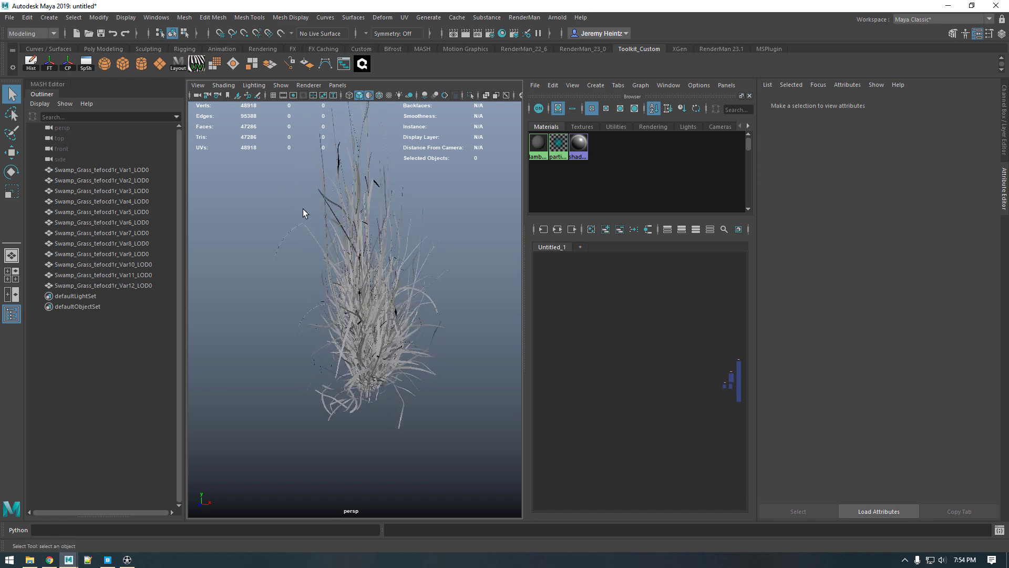
left_click(445, 96)
right_click_drag(404, 295, 322, 262, "alt")
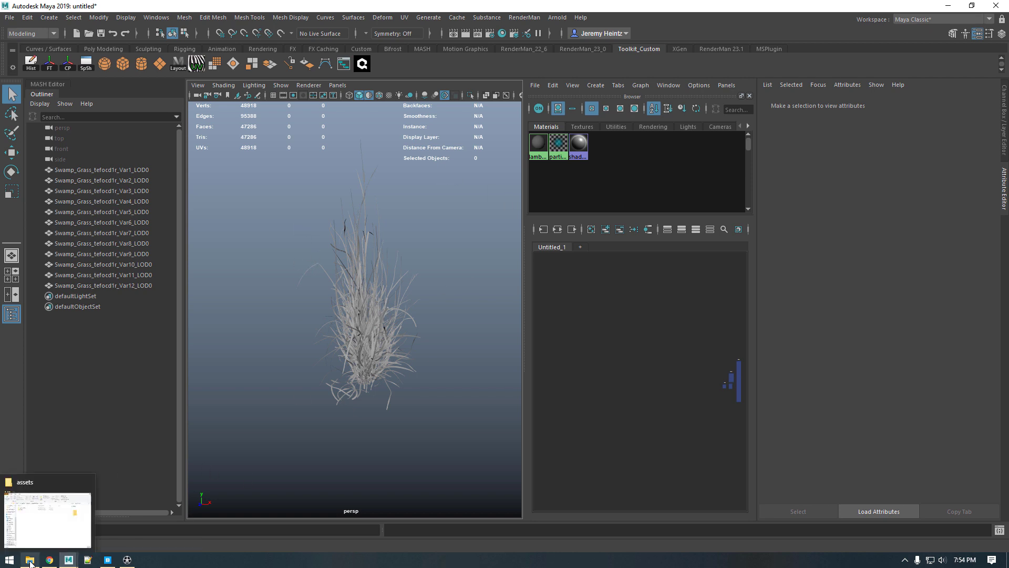
Step: Switch to File Explorer and open the 3dplant folder inside Quixel Bridge's Downloaded folder
left_click(108, 560)
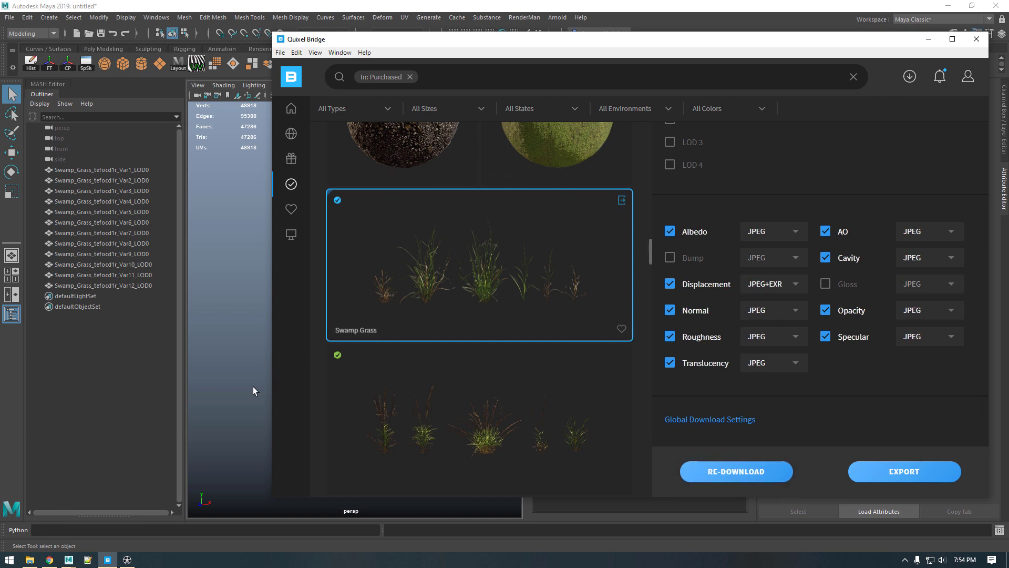
mouse_move(29, 558)
left_click(48, 518)
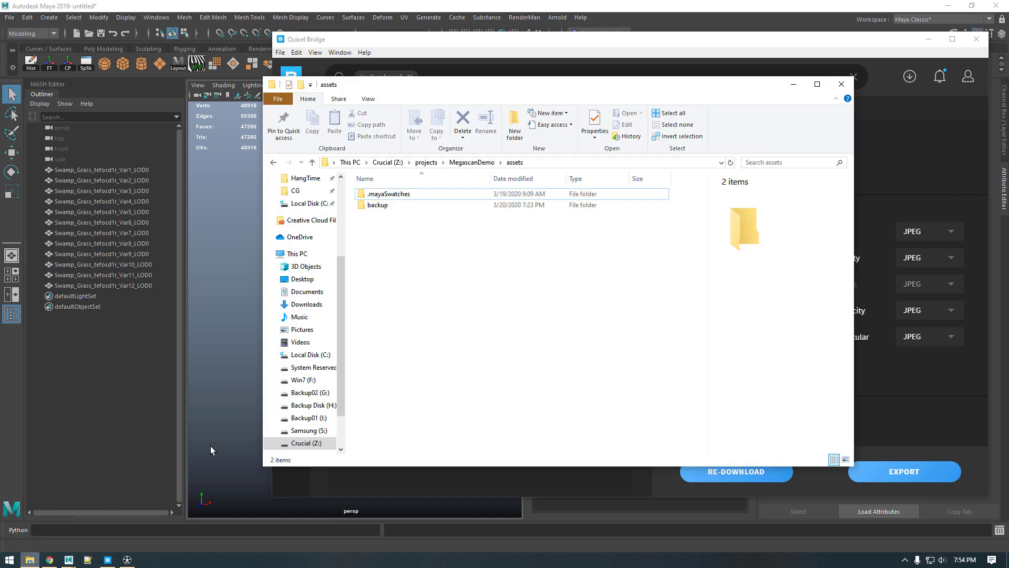
scroll(308, 252, "up", 4)
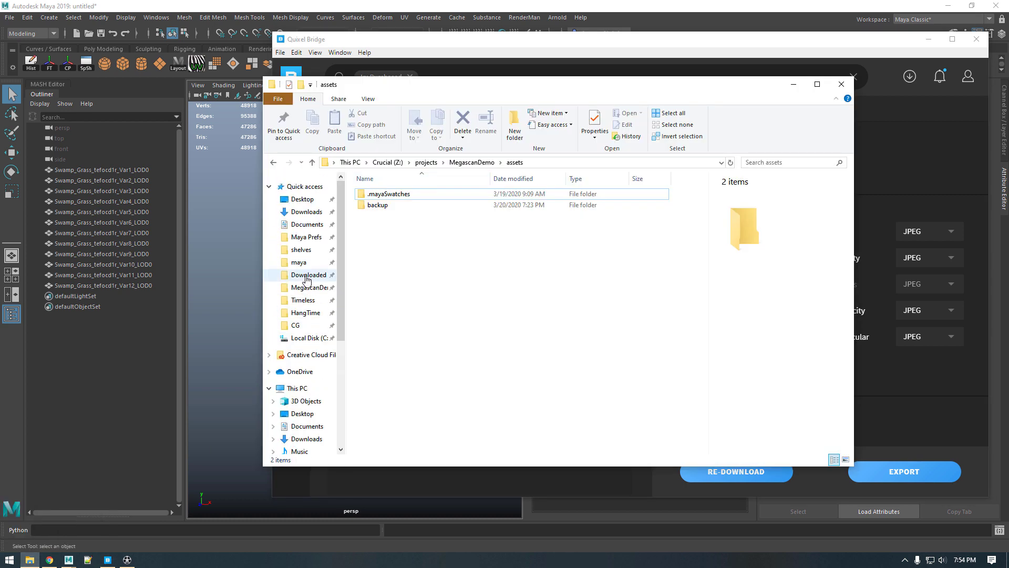
left_click(309, 275)
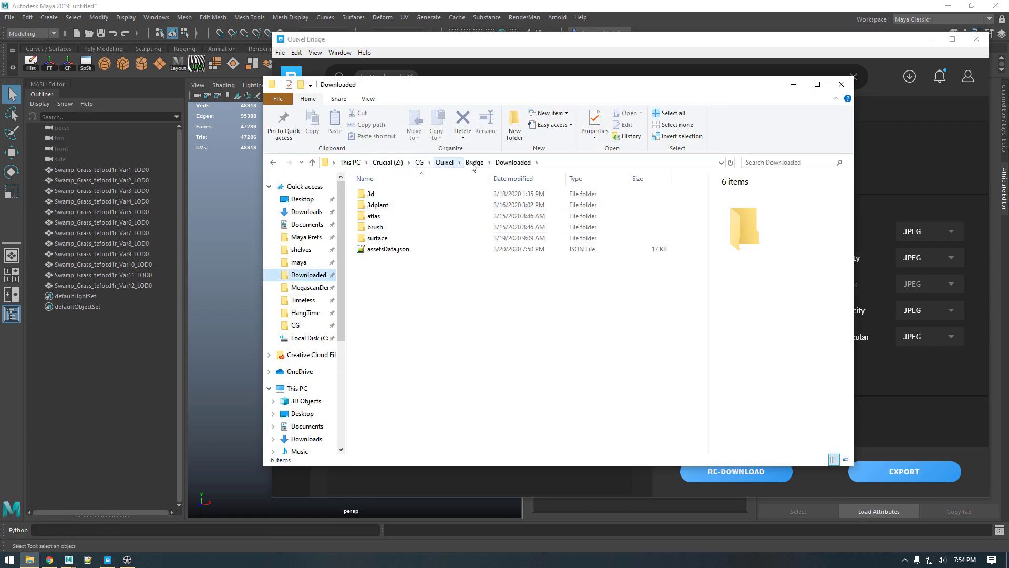
double_click(383, 208)
Step: Sort the 3dplant folders by date modified and open plants_3d_tefocd1r to view the Swamp Grass files
left_click_drag(527, 89, 253, 121)
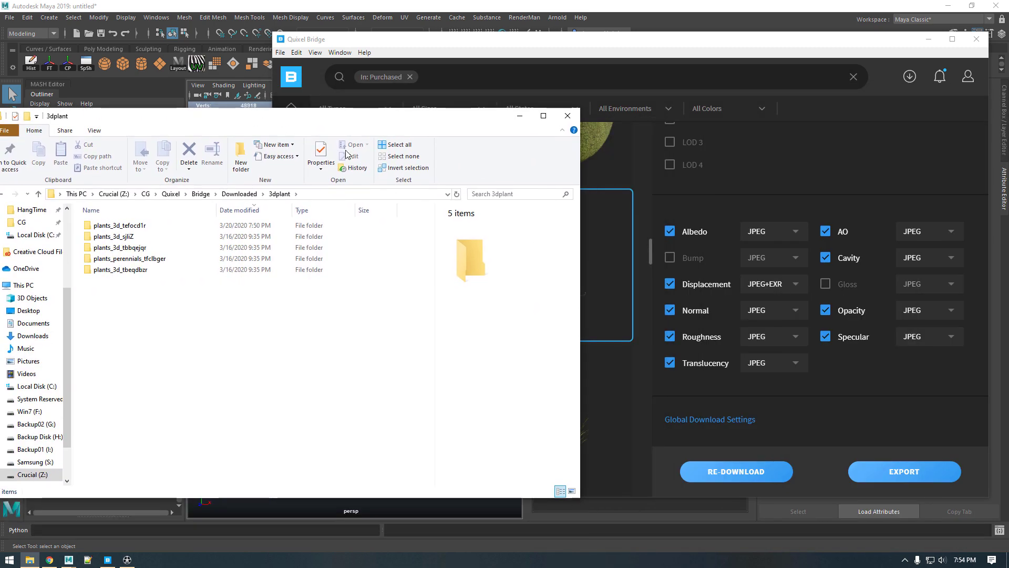
left_click(242, 210)
left_click(242, 210)
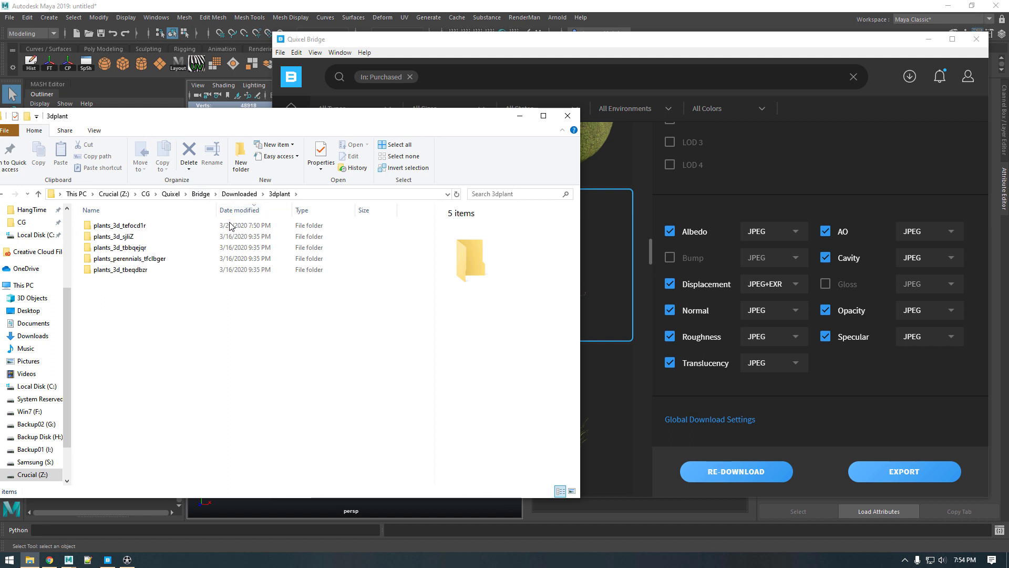
double_click(125, 228)
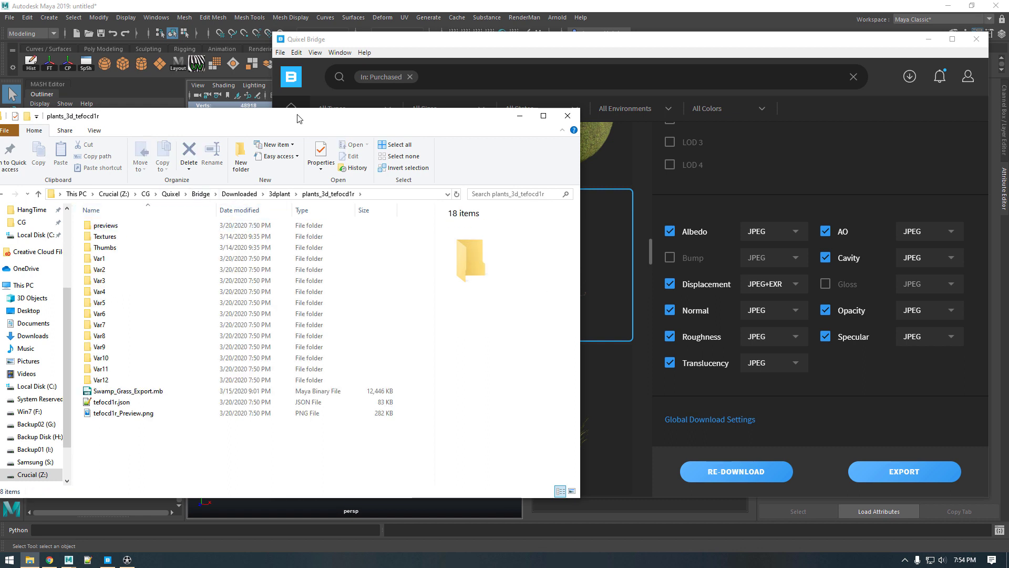
left_click_drag(300, 117, 421, 98)
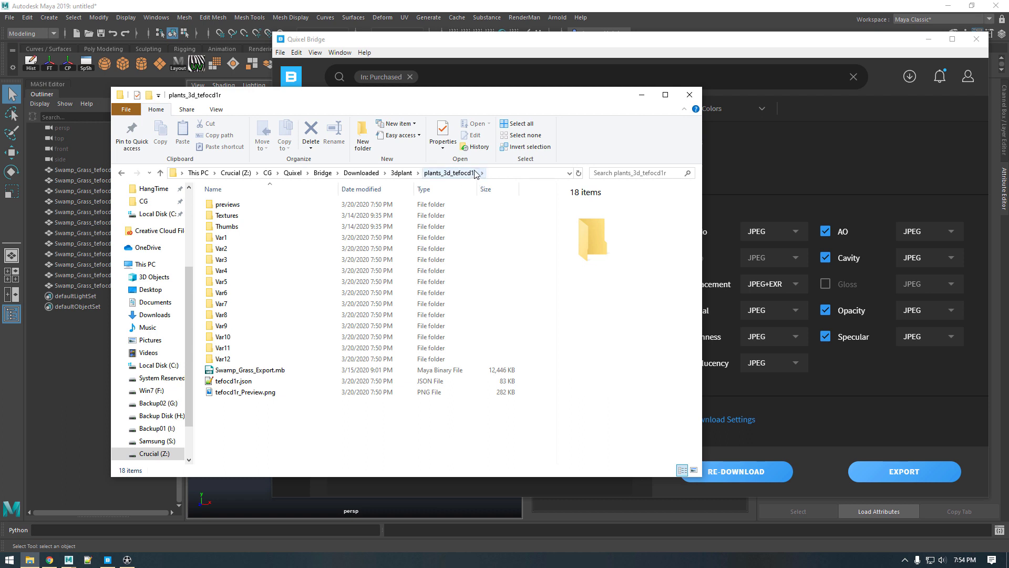
left_click_drag(468, 95, 474, 88)
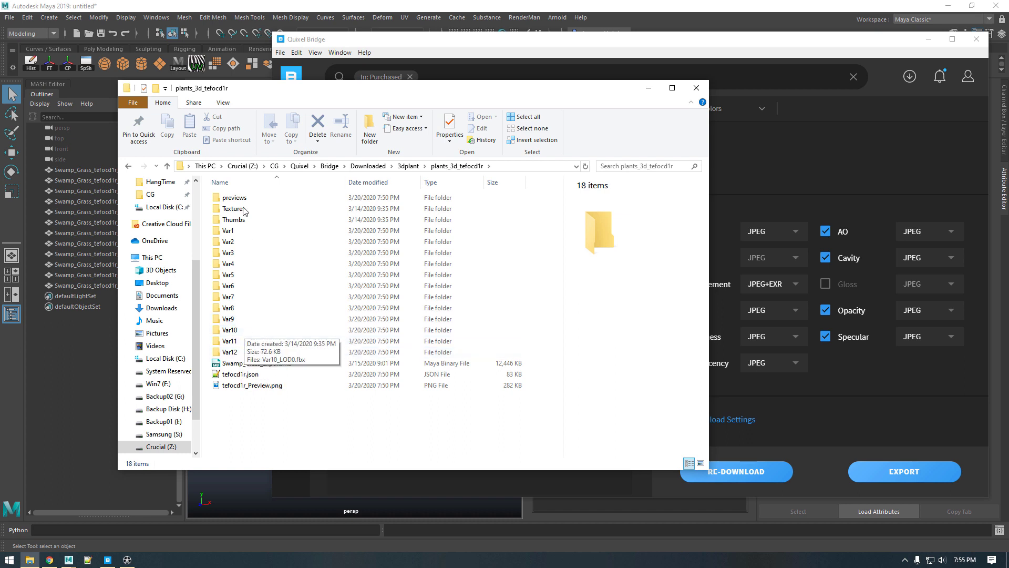
Step: Open the asset's Textures > Atlas folder and examine all the downloaded texture maps
left_click(236, 353)
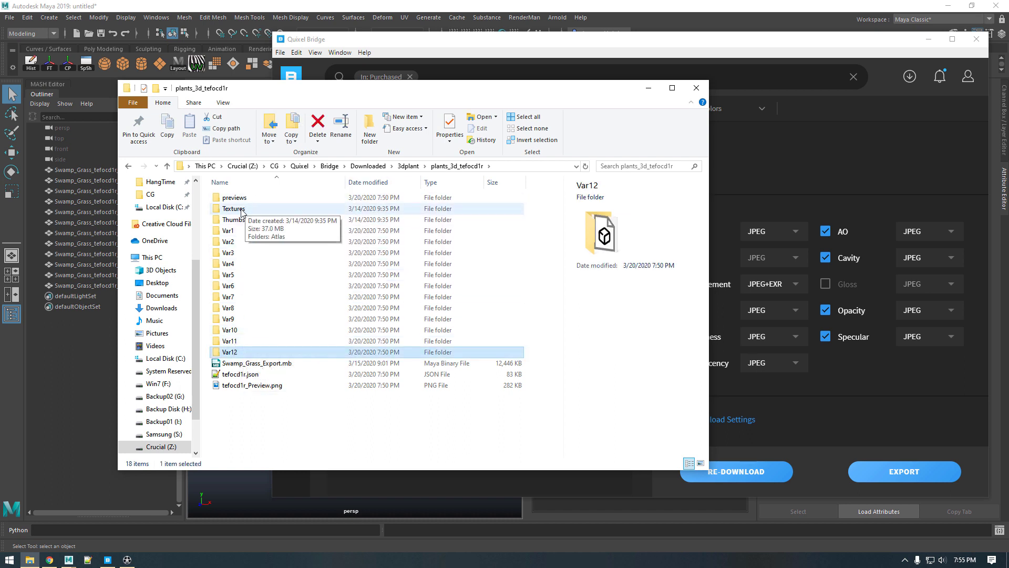
double_click(242, 210)
double_click(234, 198)
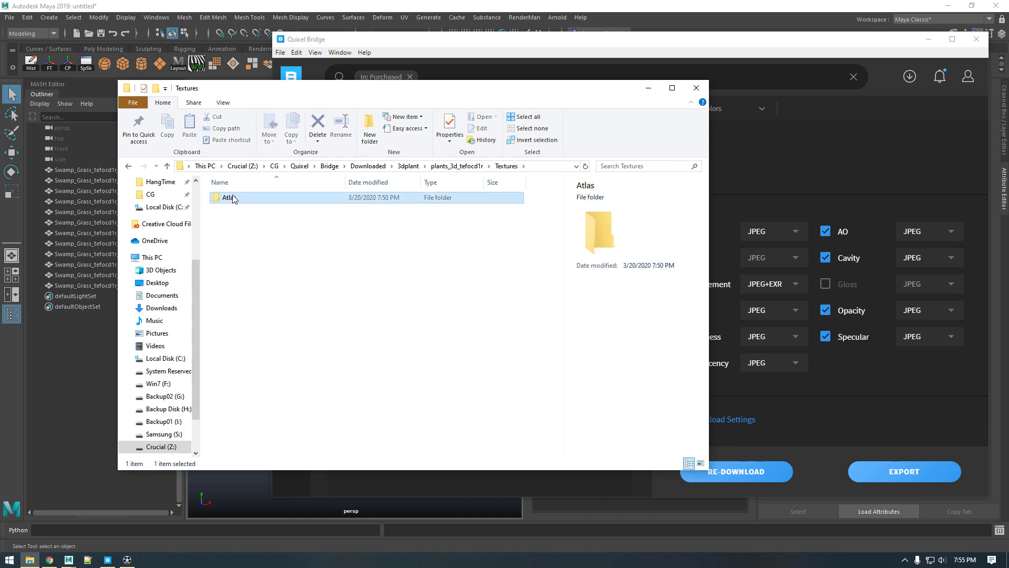
key("ctrl+a")
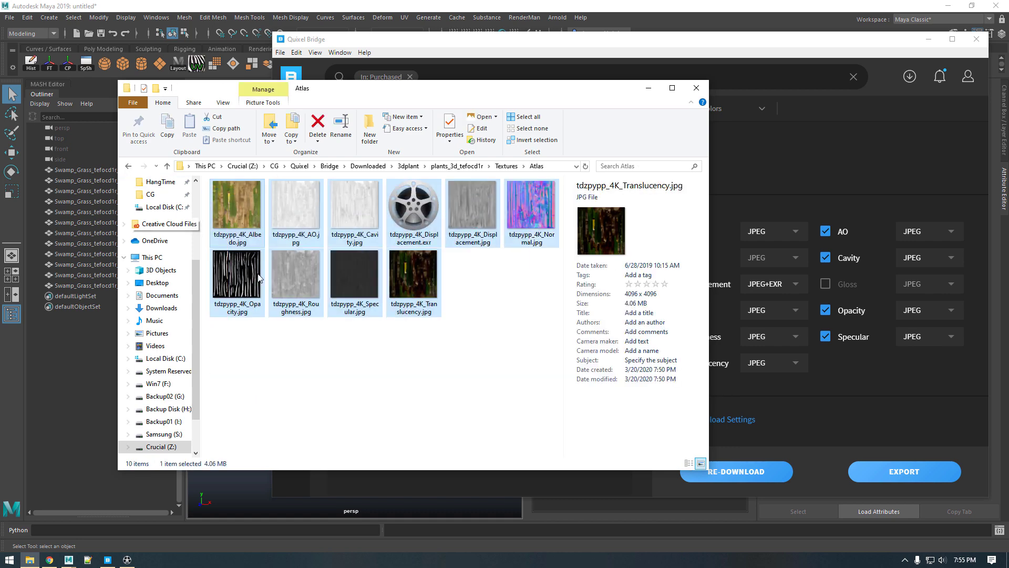
left_click_drag(537, 93, 695, 148)
left_click_drag(705, 422, 382, 242)
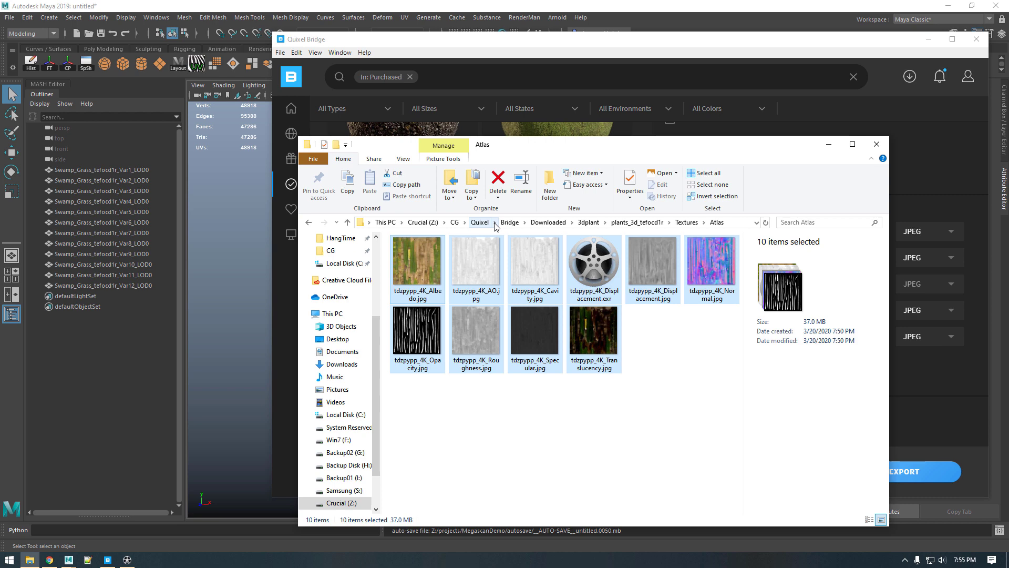
left_click(729, 417)
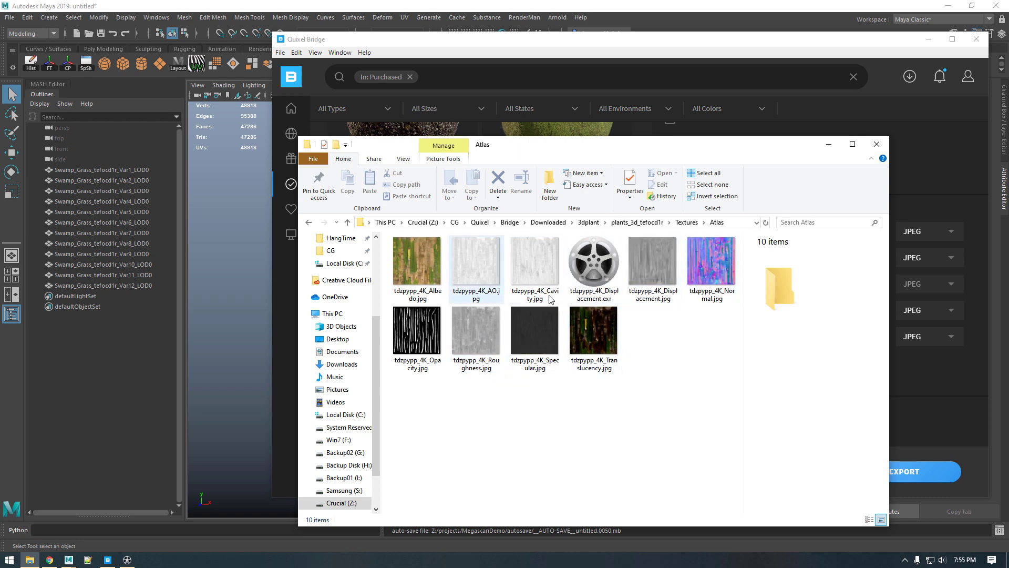
Step: Switch back to Maya, clear the Hypershade graph, and enlarge the Hypershade to fill the whole panel area
left_click(260, 10)
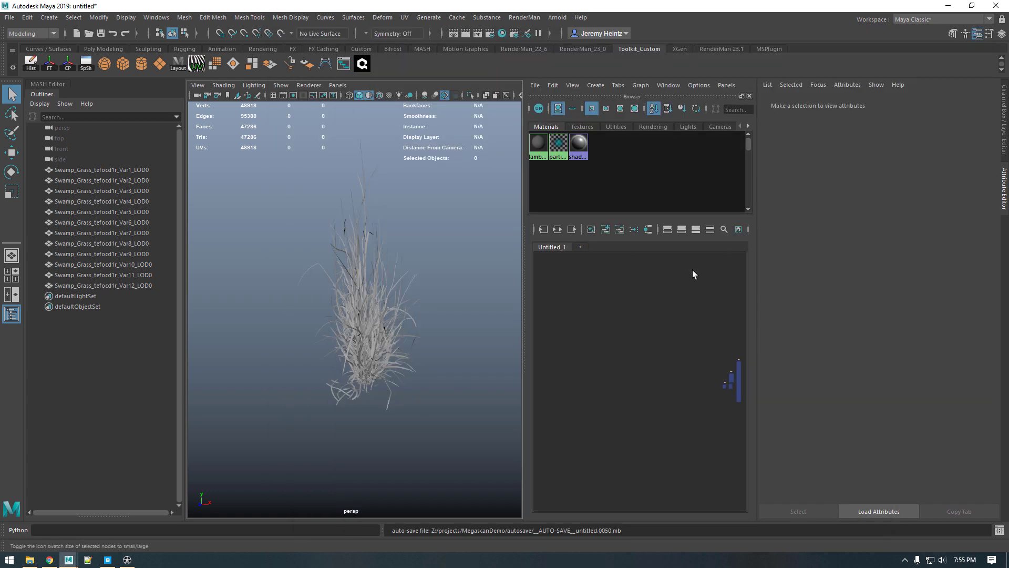
left_click(593, 233)
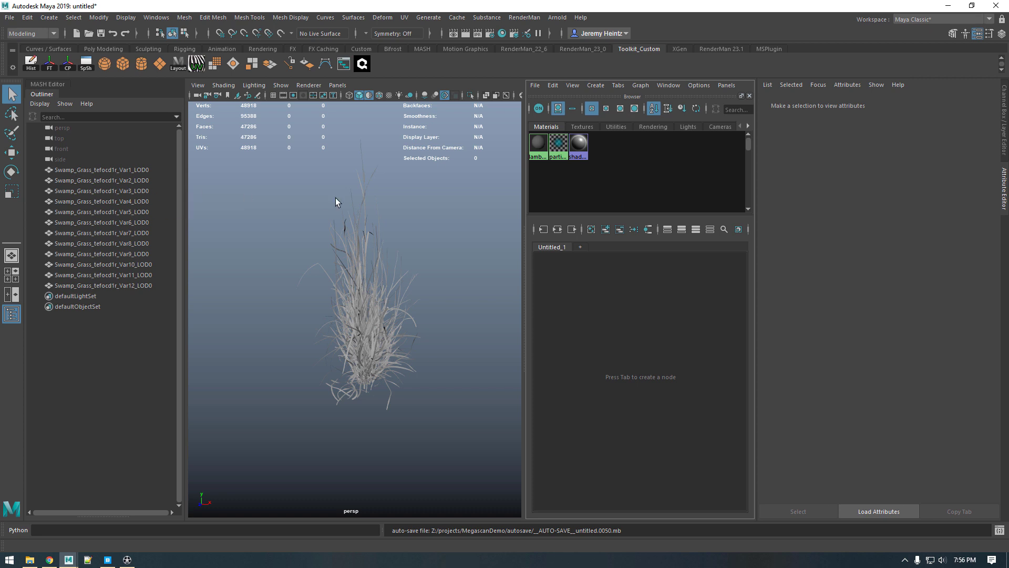
left_click_drag(524, 242, 393, 248)
key("space")
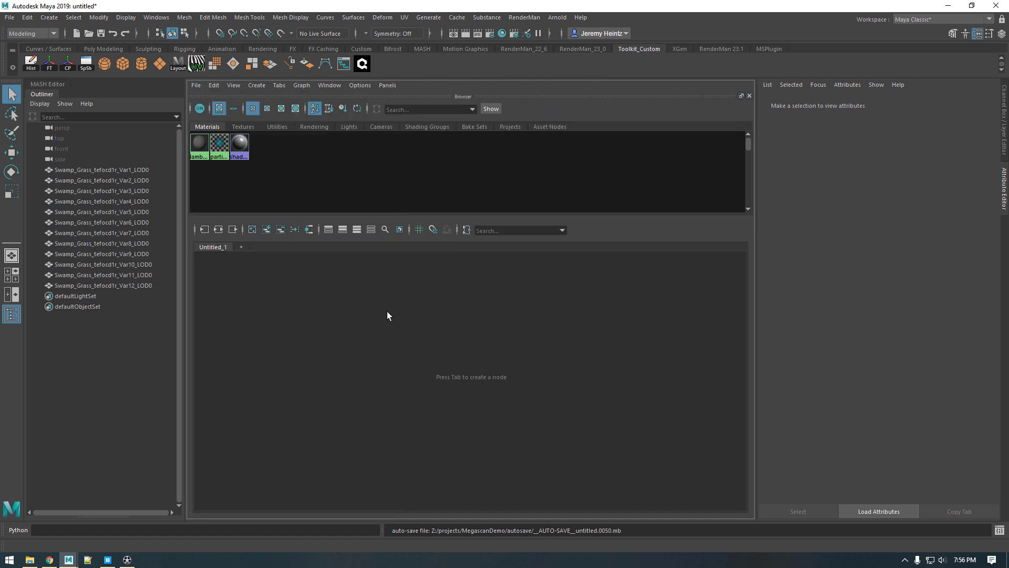
Step: Create a PxrSurface material in the Hypershade graph and show its attributes
key("Tab")
type("pxrs")
key("Down")
key("Down")
key("Down")
key("Down")
key("Down")
key("Return")
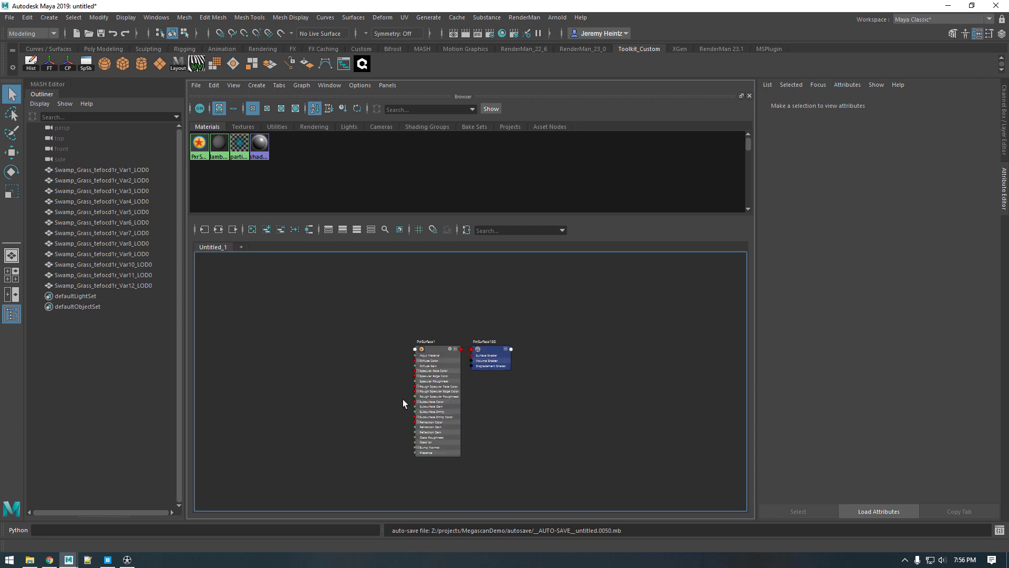
scroll(402, 403, "up", 2)
left_click(478, 368)
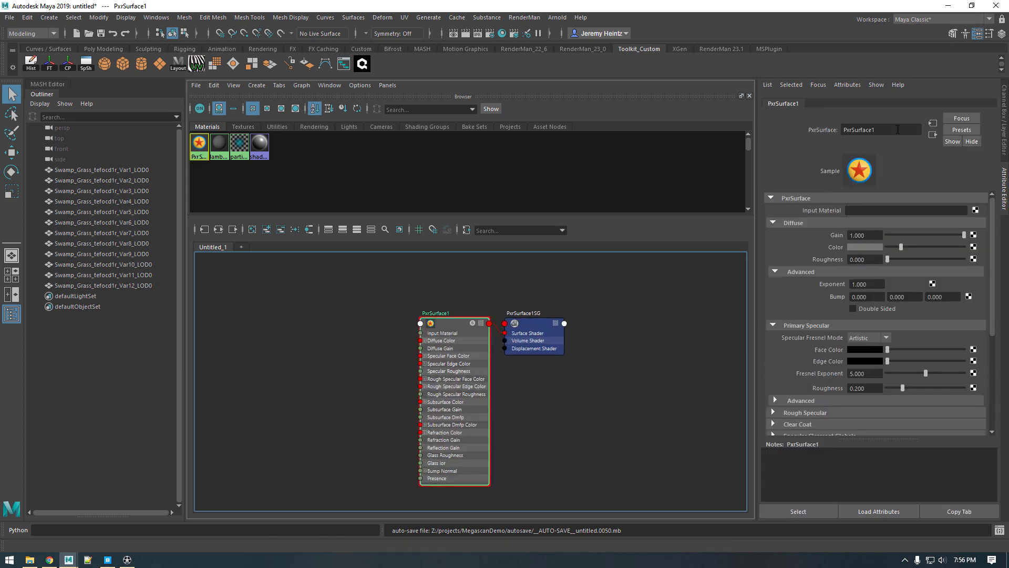
double_click(889, 129)
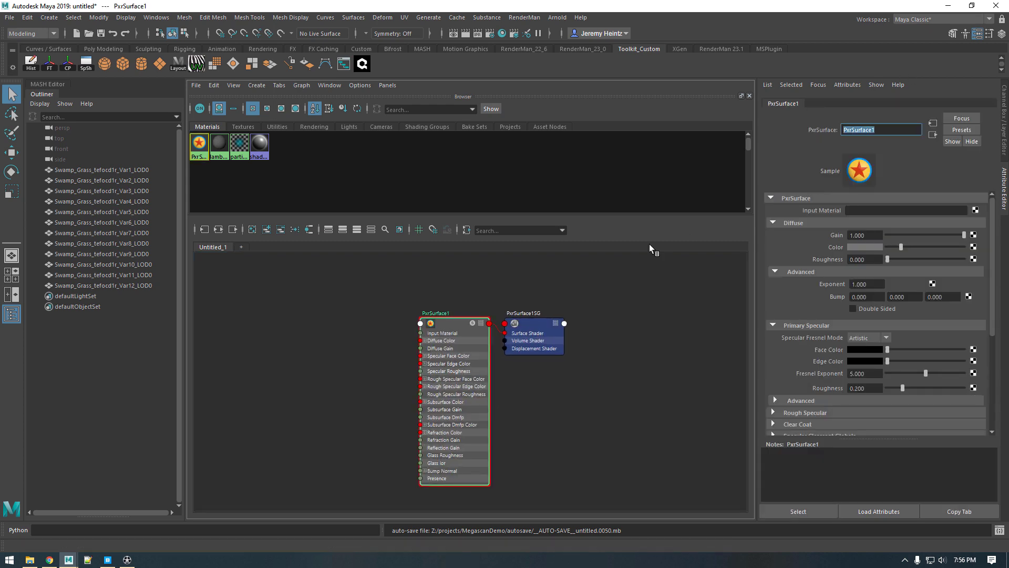
Step: Add a PxrTexture node beside the PxrSurface material and select it
left_click(332, 349)
middle_click_drag(354, 343, 444, 331, "alt")
scroll(413, 346, "down", 2)
key("Tab")
type("tex")
key("Down")
key("Down")
key("Down")
key("Down")
key("Down")
key("Down")
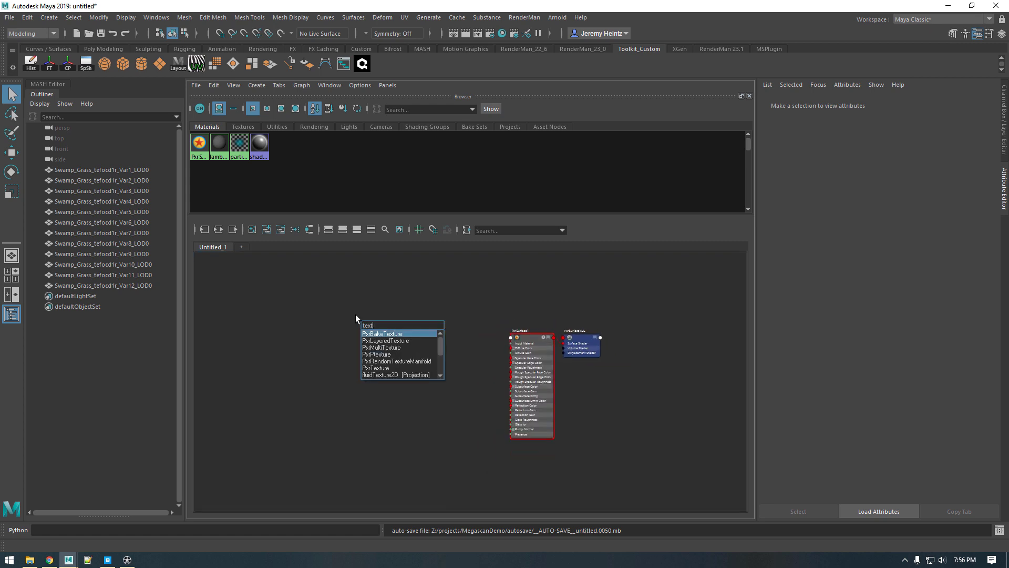
key("Return")
left_click(395, 318)
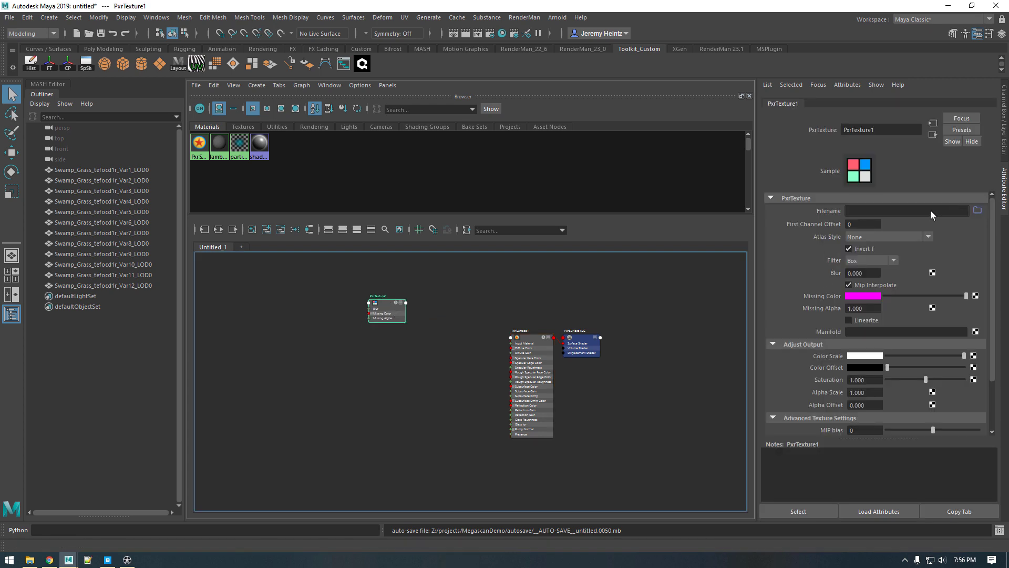
Step: Load tdzpypp_4K_Albedo.jpg from the plants_3d_tefocd1r Atlas folder into the PxrTexture node and turn on Linearize
left_click(977, 210)
left_click(444, 175)
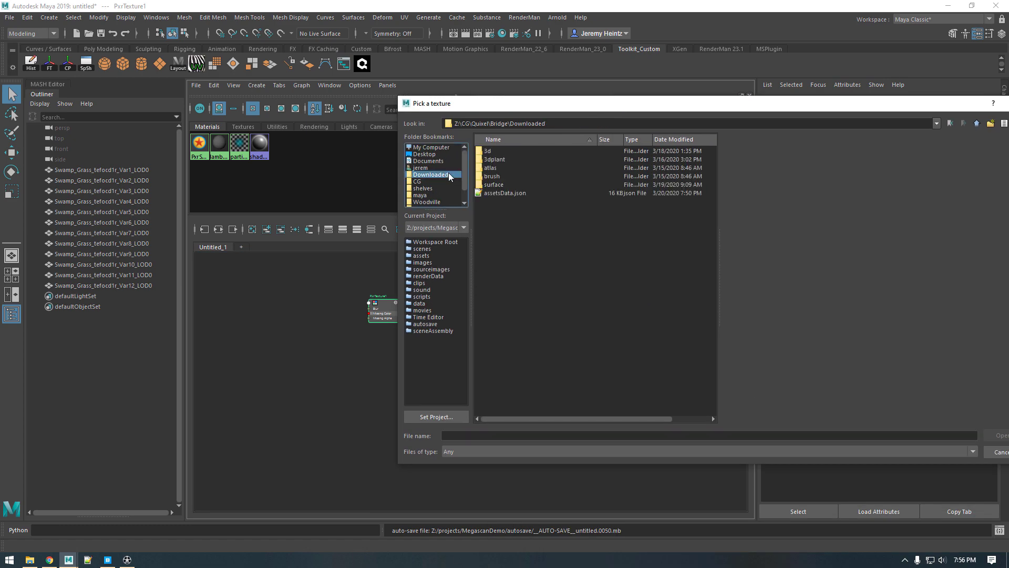
double_click(493, 157)
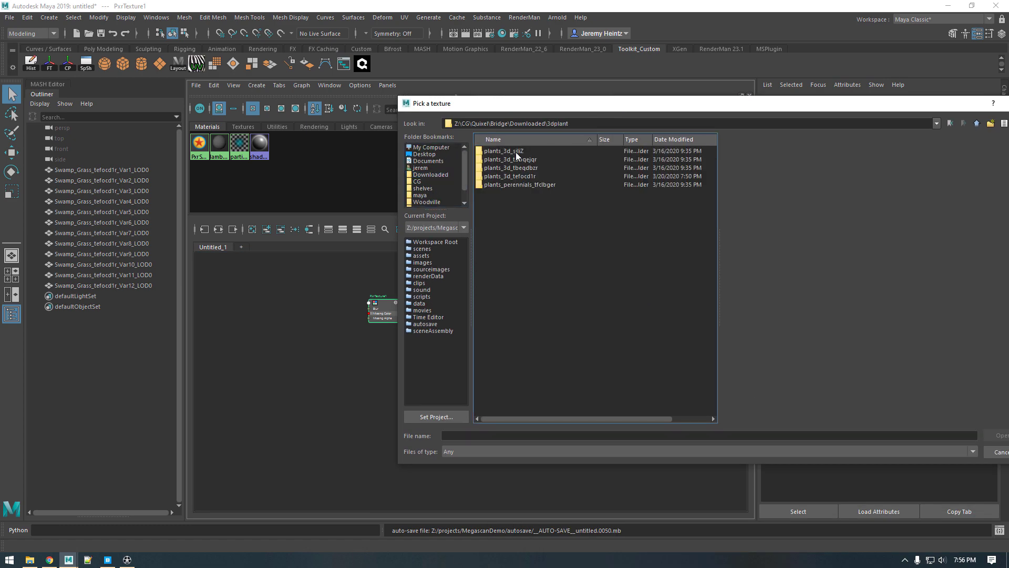
left_click(670, 141)
double_click(524, 185)
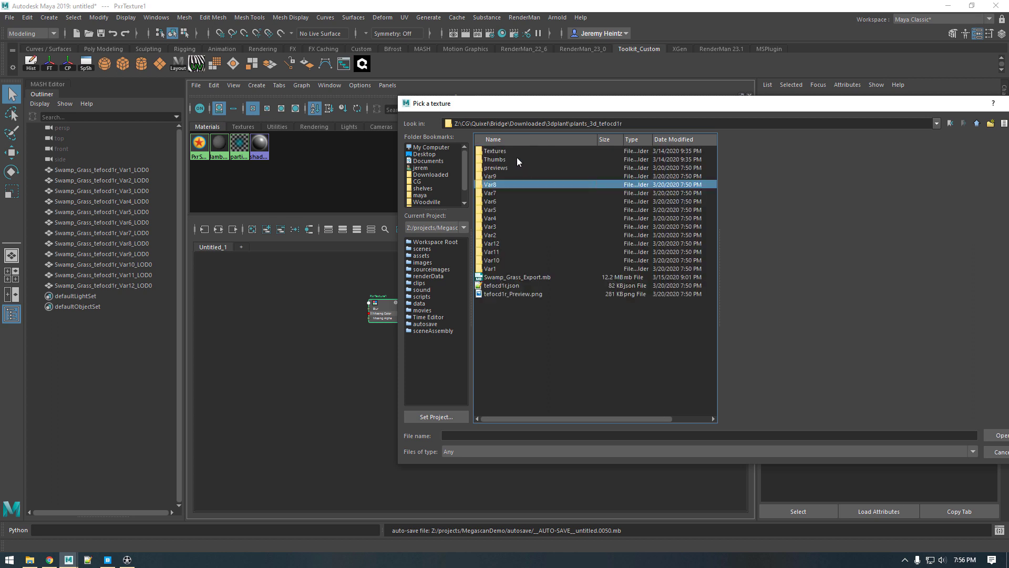
double_click(497, 152)
double_click(496, 151)
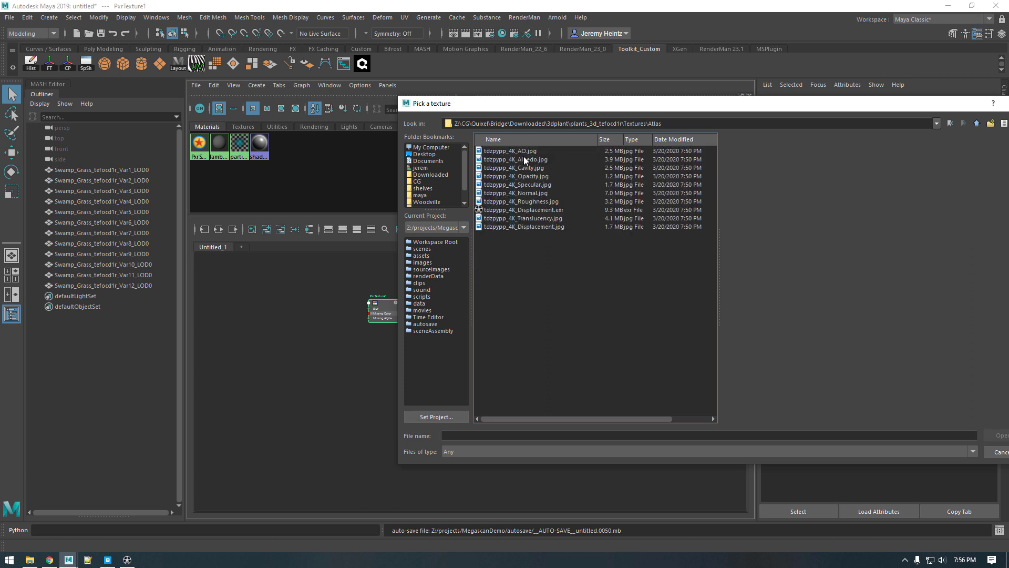
left_click(521, 158)
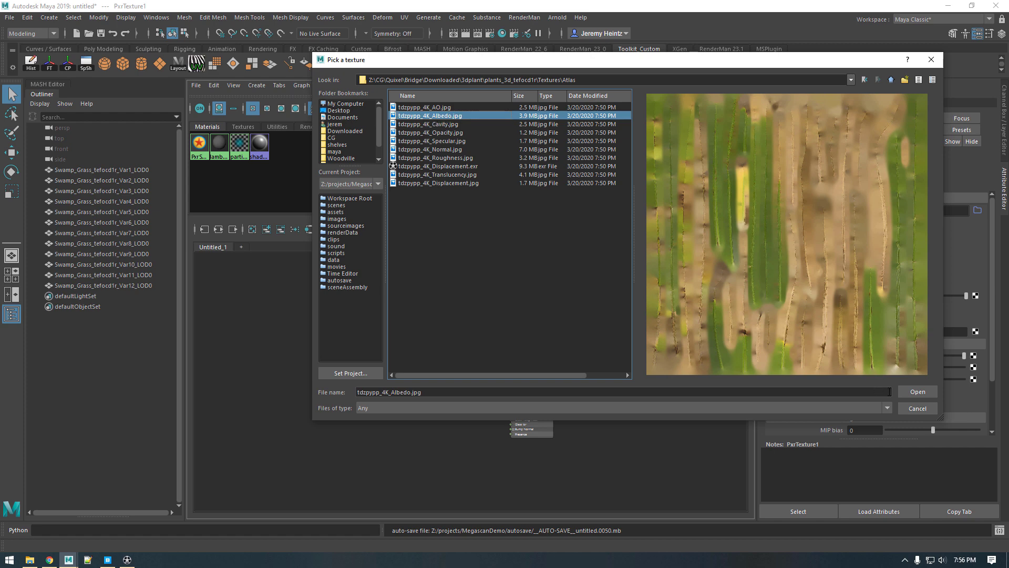
left_click(918, 392)
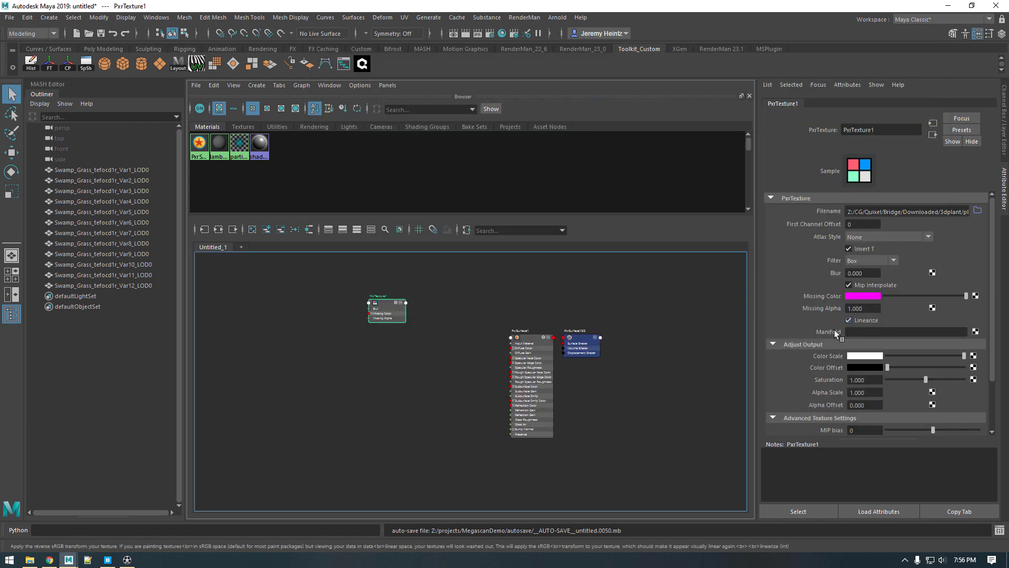
Step: Connect the albedo texture's resultRGB to the PxrSurface Diffuse Color and reposition the texture node
left_click(531, 345)
middle_click_drag(825, 238, 824, 247)
left_click_drag(394, 311, 377, 327)
Step: Duplicate the albedo texture node and load tdzpypp_4K_Roughness.jpg into the copy with Linearize turned off
key("ctrl+d")
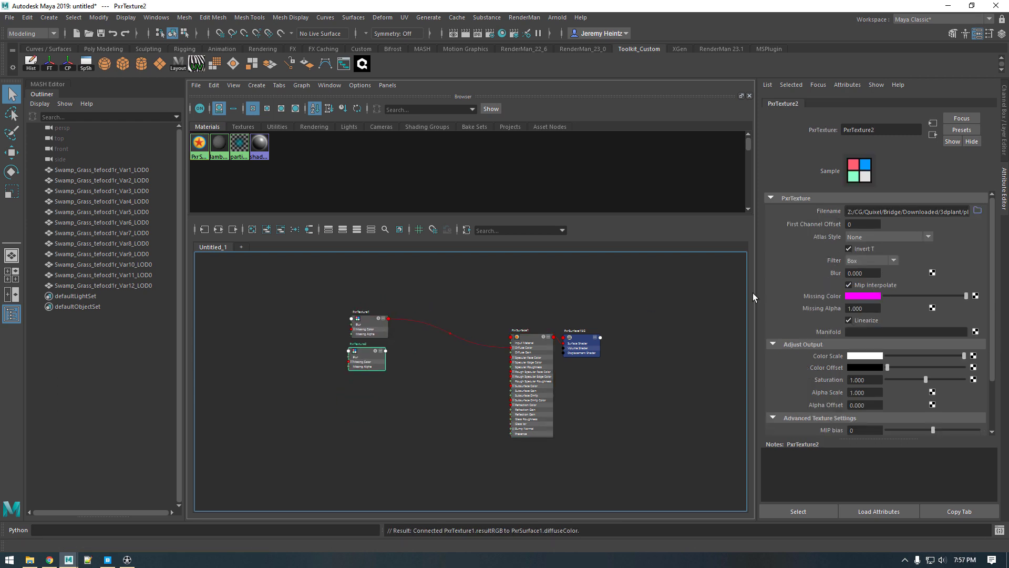
left_click(978, 210)
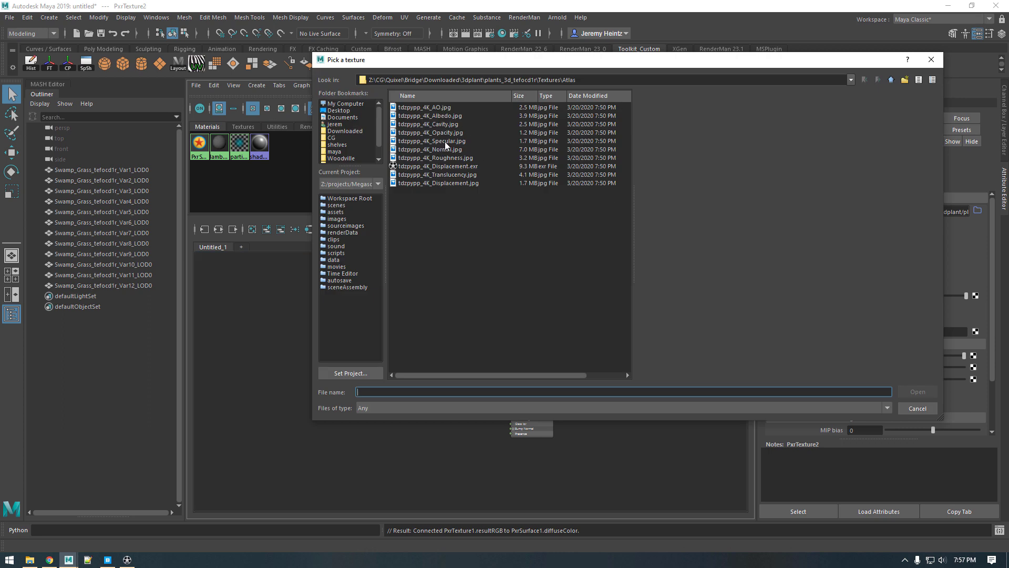
left_click(448, 158)
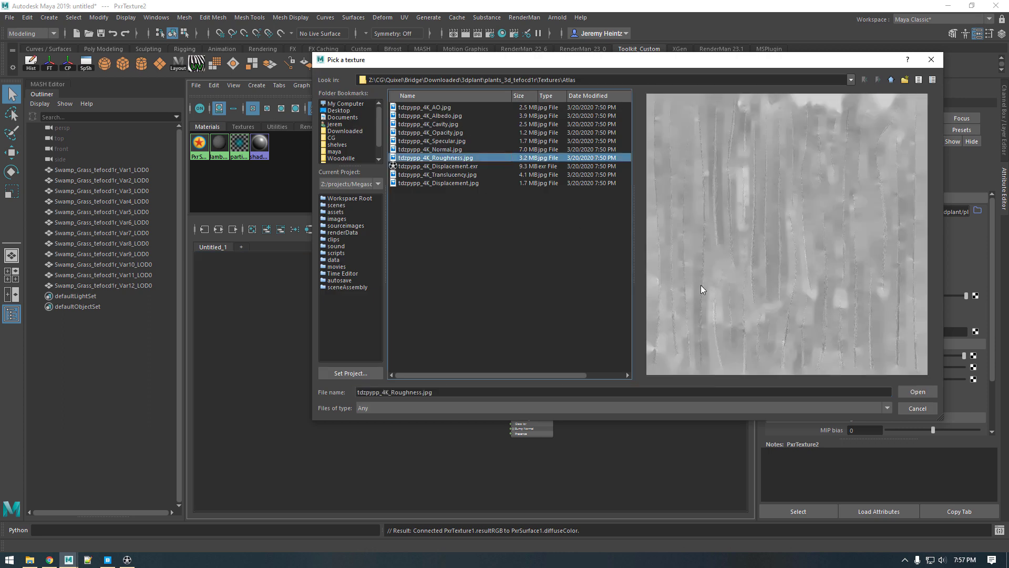
left_click(918, 392)
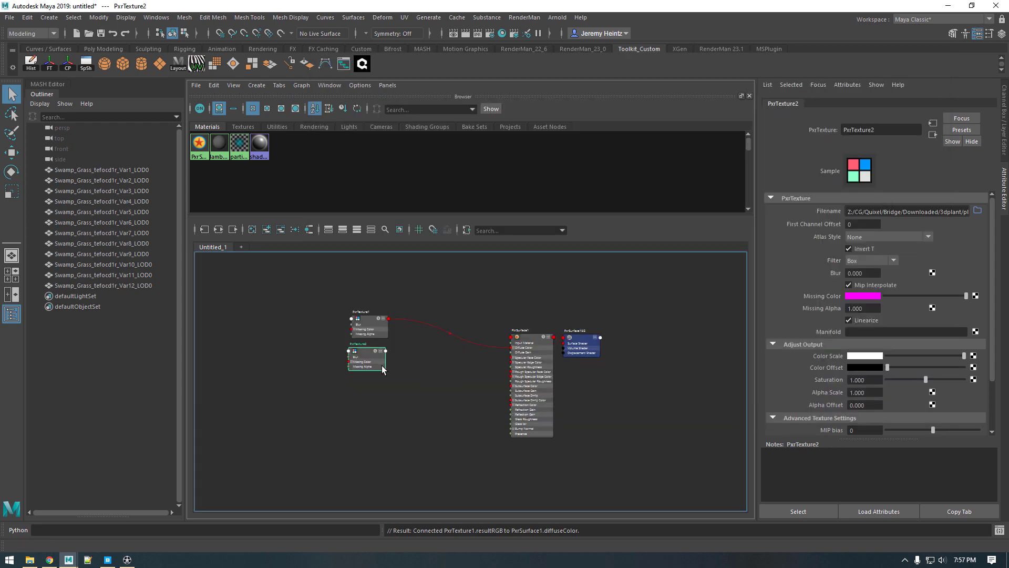
left_click_drag(382, 366, 391, 370)
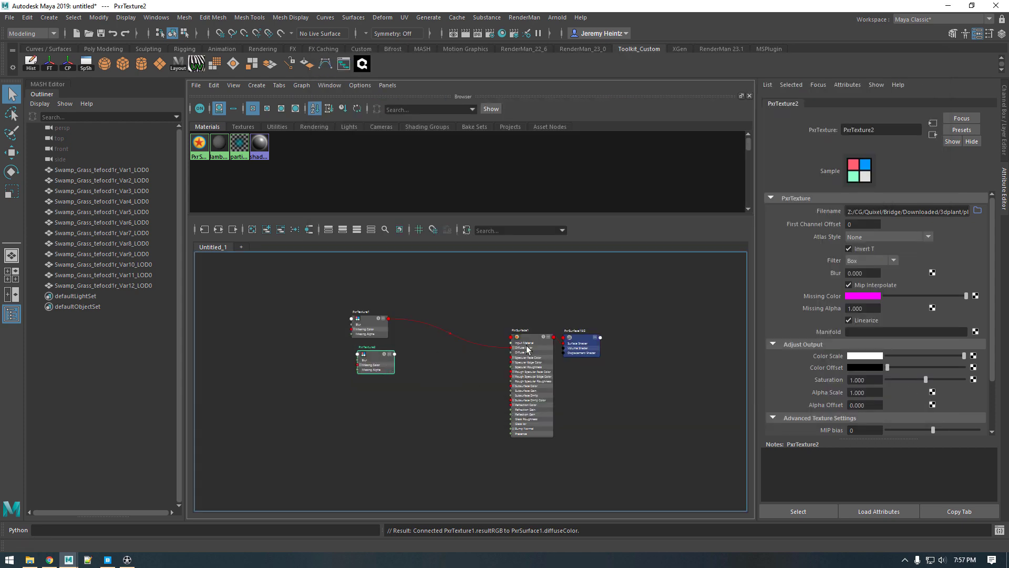
left_click(861, 321)
Step: Connect the roughness texture's resultR to the Specular Roughness of the PxrSurface material
scroll(399, 353, "up", 2)
left_click(390, 350)
left_click(432, 341)
left_click(553, 368)
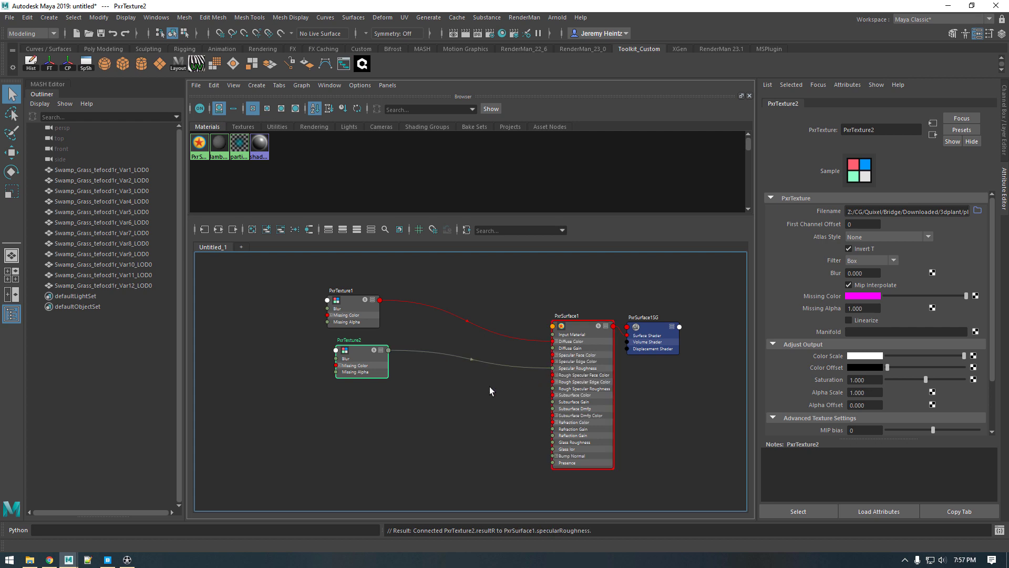
Step: Align the roughness texture node under the albedo node, then duplicate it and place the copy below
left_click_drag(390, 371, 379, 371)
key("ctrl+d")
left_click_drag(372, 448, 357, 419)
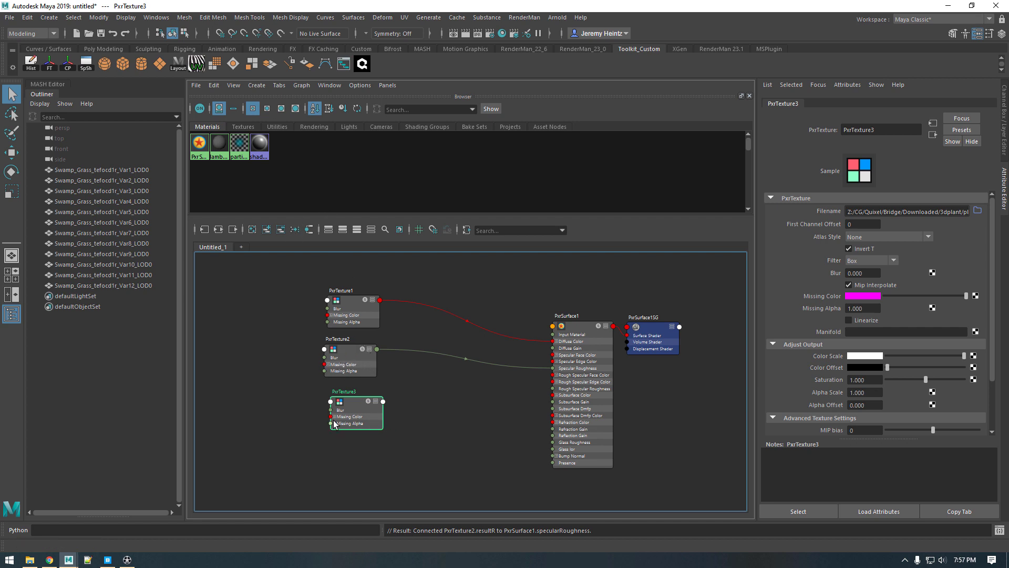
Step: Line up the newly duplicated texture node under the roughness node and load tdzpypp_4K_Specular.jpg into it
left_click_drag(348, 419, 346, 414)
left_click(978, 210)
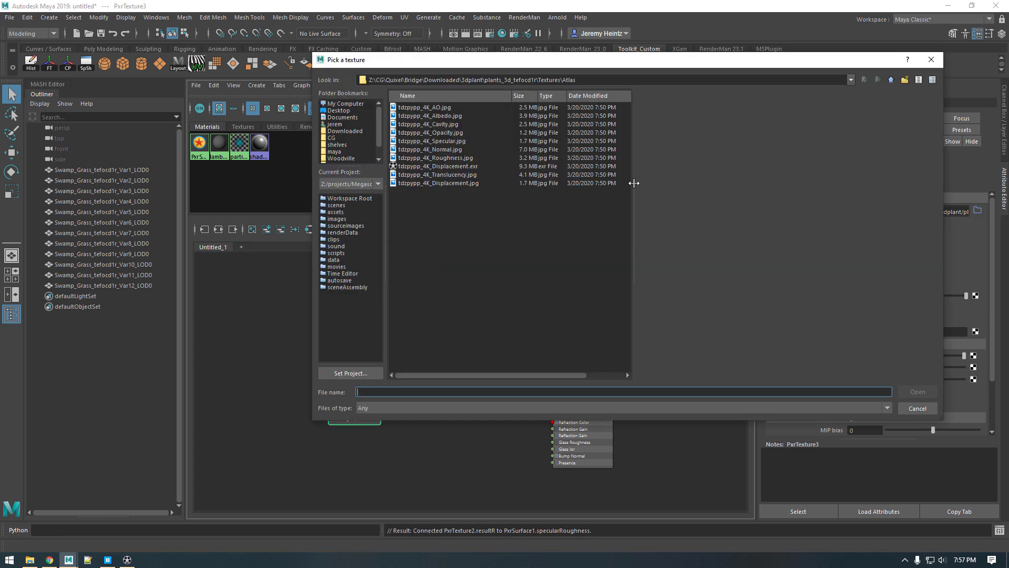
left_click(445, 141)
left_click(917, 392)
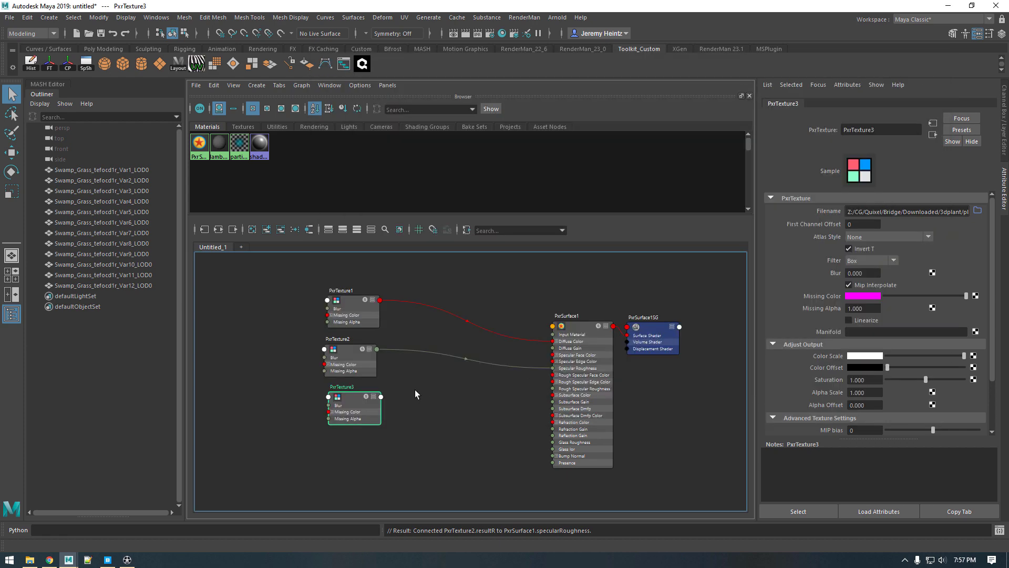
Step: Connect the specular texture's resultRGB to the PxrSurface Specular Face Color and set the Specular Edge Color to white
left_click(558, 395)
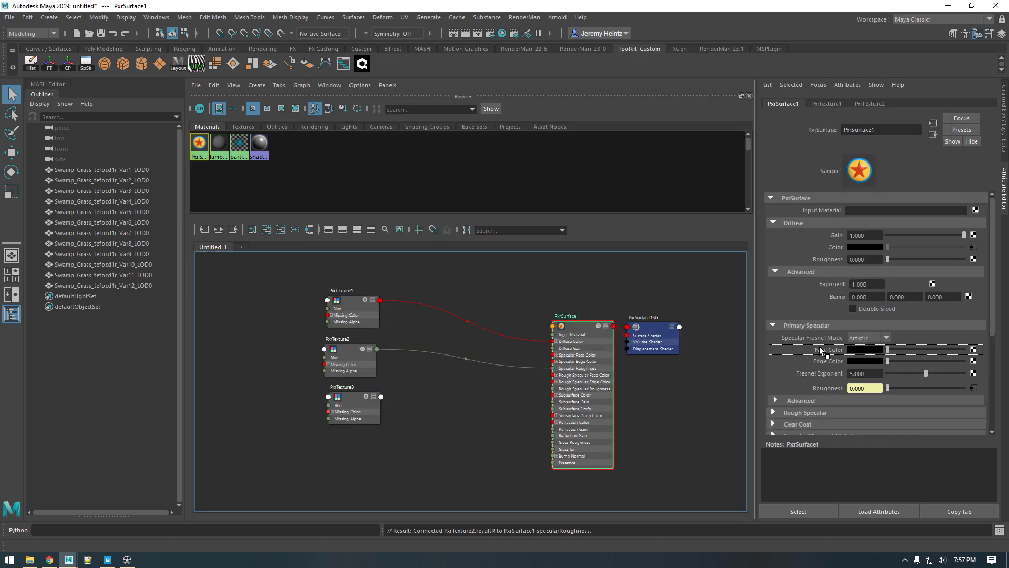
left_click_drag(888, 361, 966, 361)
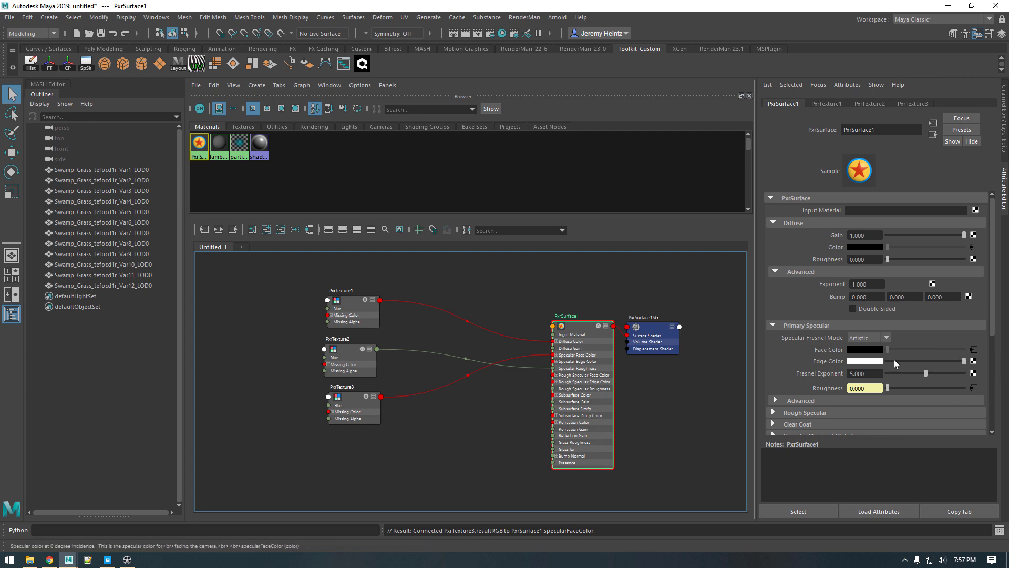
left_click_drag(356, 412, 344, 419)
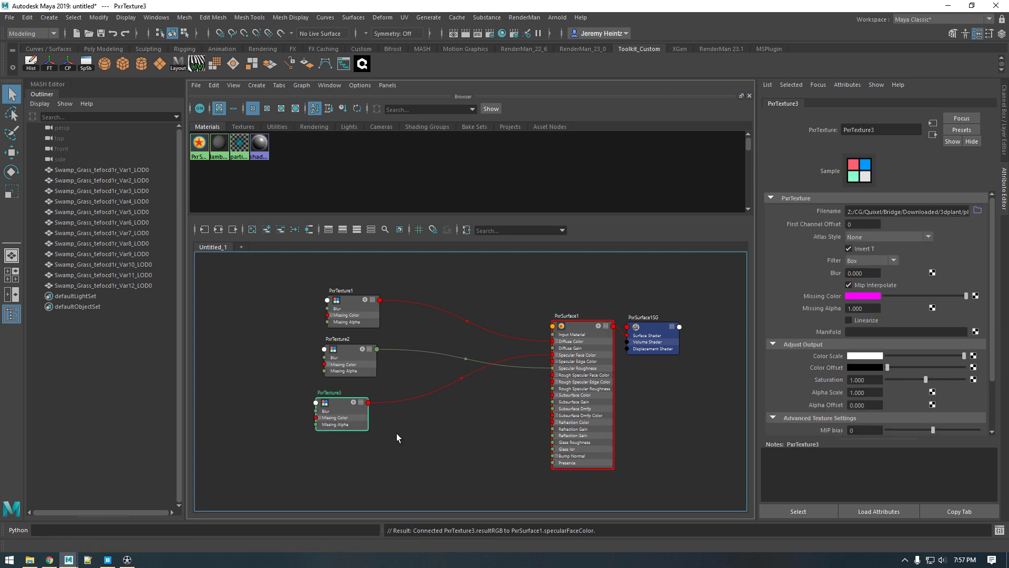
Step: Duplicate the specular texture node, place the copy beneath it, and load tdzpypp_4K_Opacity.jpg into the copy
key("ctrl+d")
left_click(366, 412)
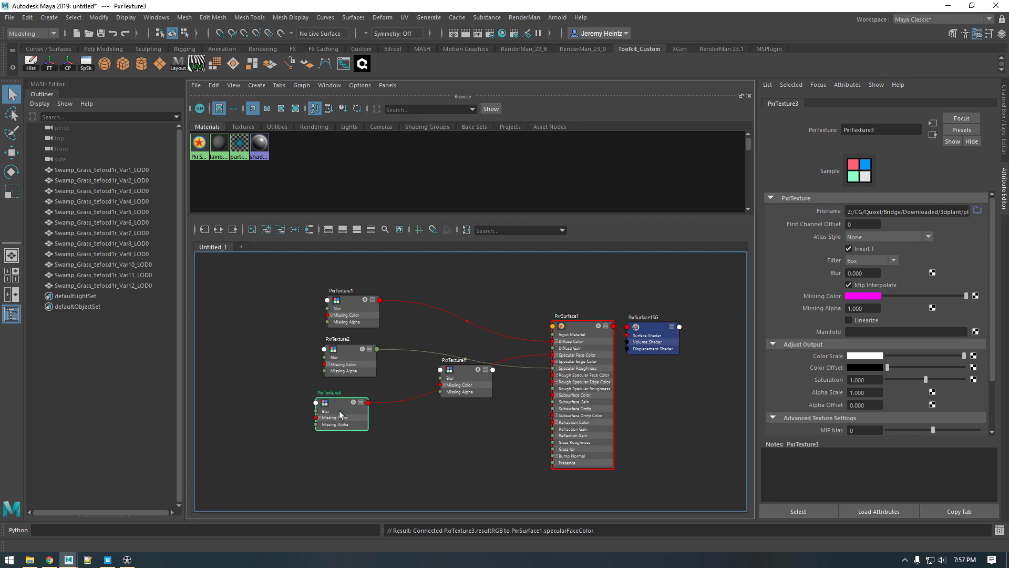
left_click_drag(471, 385, 345, 467)
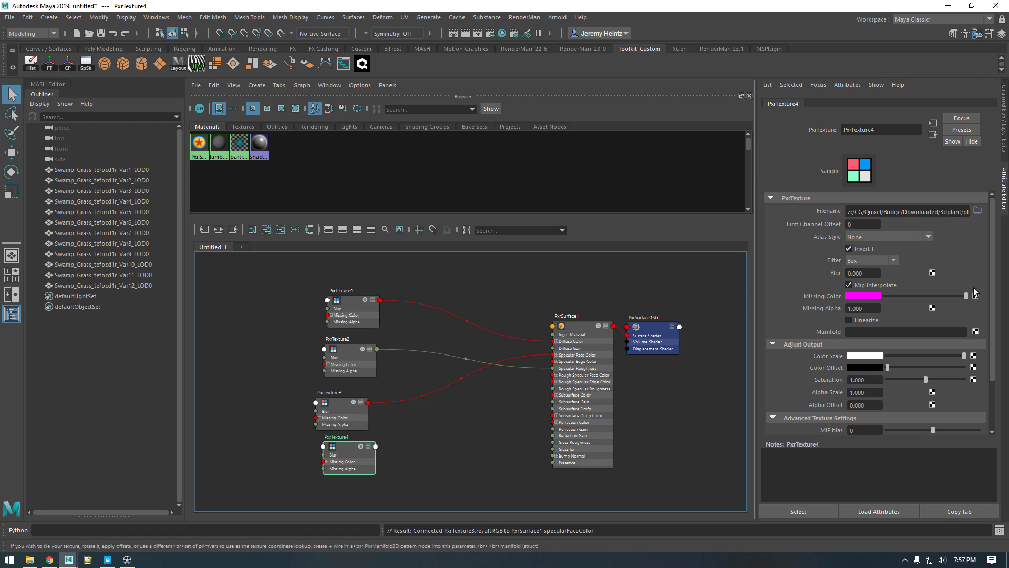
left_click(978, 210)
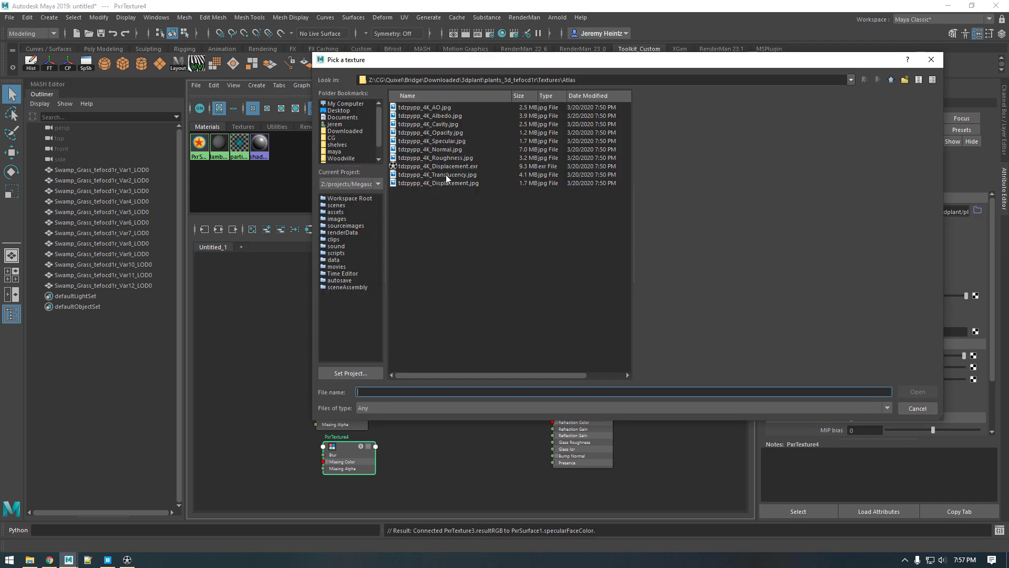
left_click(444, 132)
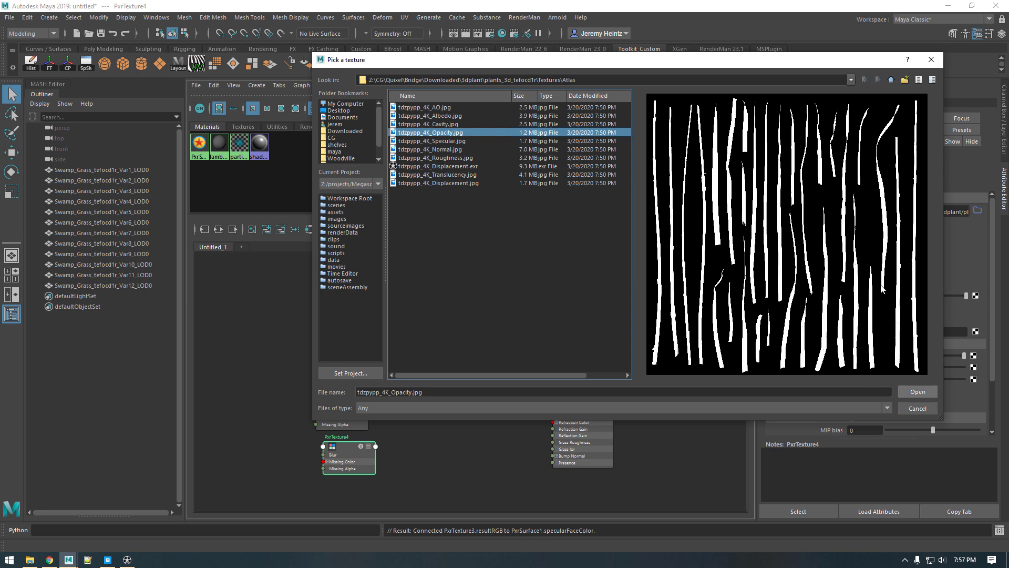
left_click(919, 393)
Step: Connect the opacity texture's resultR to the PxrSurface Presence and move the opacity node lower in the graph
middle_click_drag(454, 454, 465, 405, "alt")
left_click(386, 395)
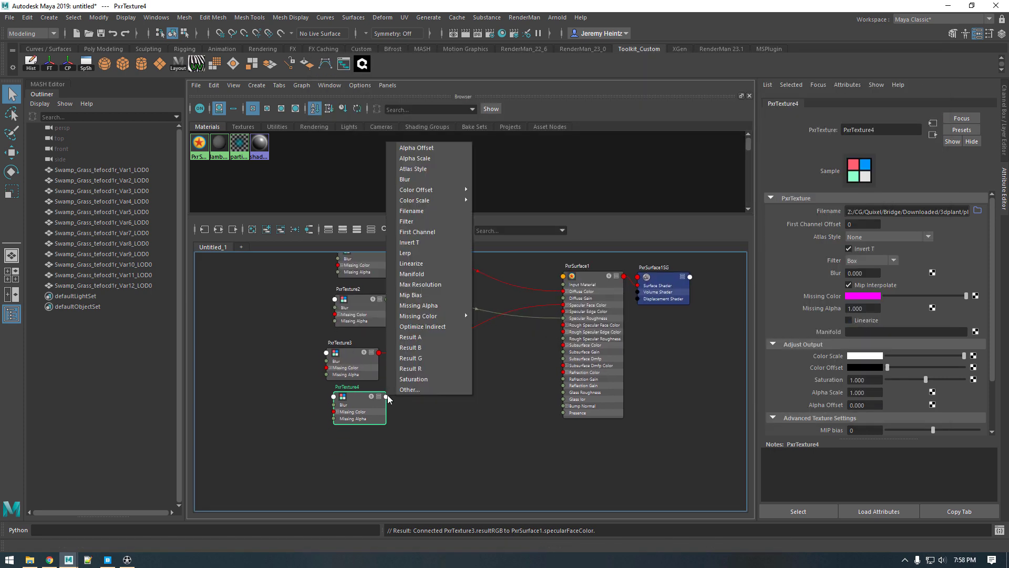
left_click(431, 368)
left_click(564, 412)
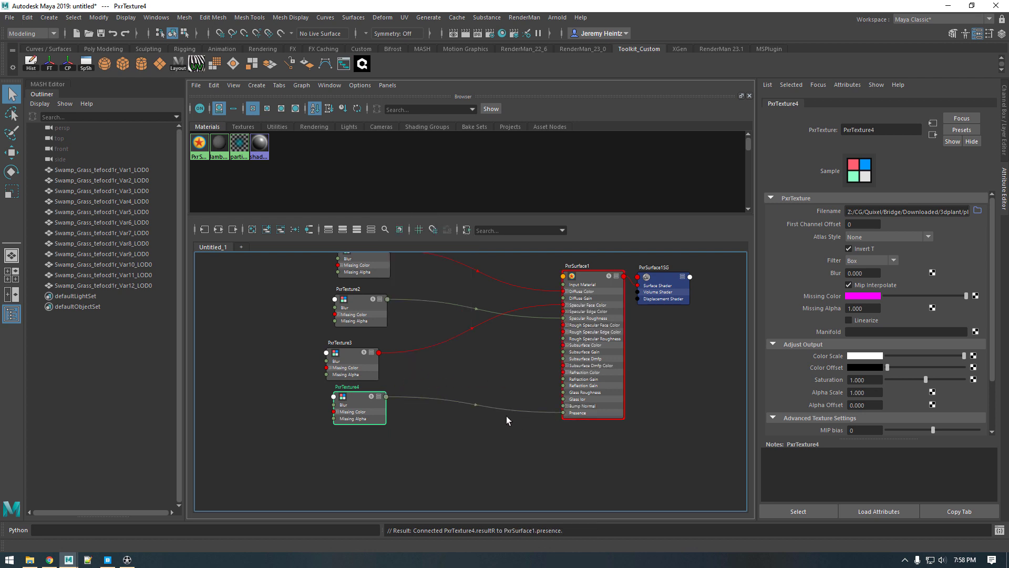
middle_click_drag(430, 397, 427, 429, "alt")
left_click_drag(368, 436, 368, 487)
Step: Duplicate the specular texture node, place the copy above the opacity node, and load tdzpypp_4K_Translucency.jpg with Linearize on
left_click_drag(360, 396, 370, 384)
key("ctrl+d")
left_click_drag(475, 392, 360, 436)
left_click(978, 210)
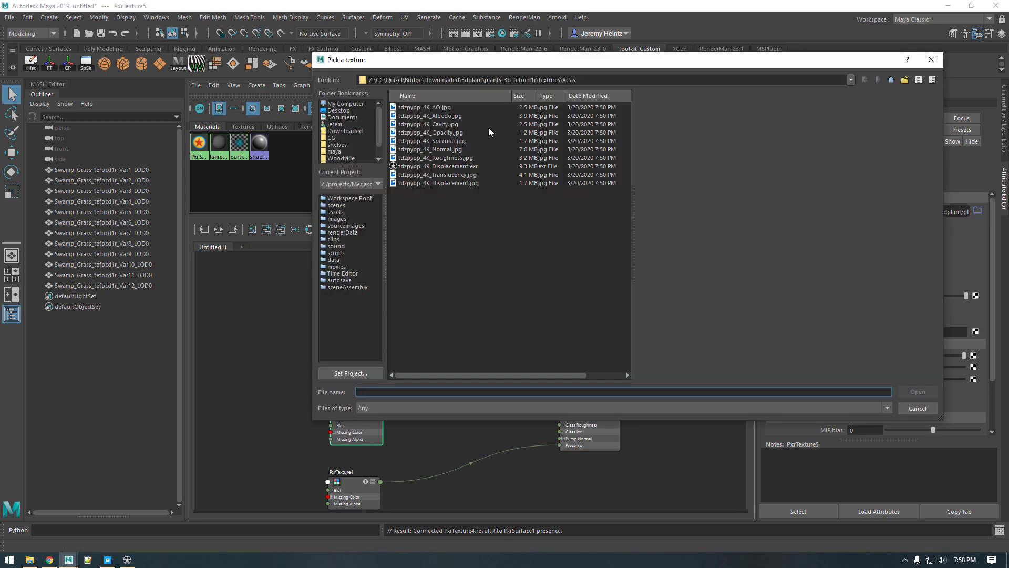
left_click(451, 175)
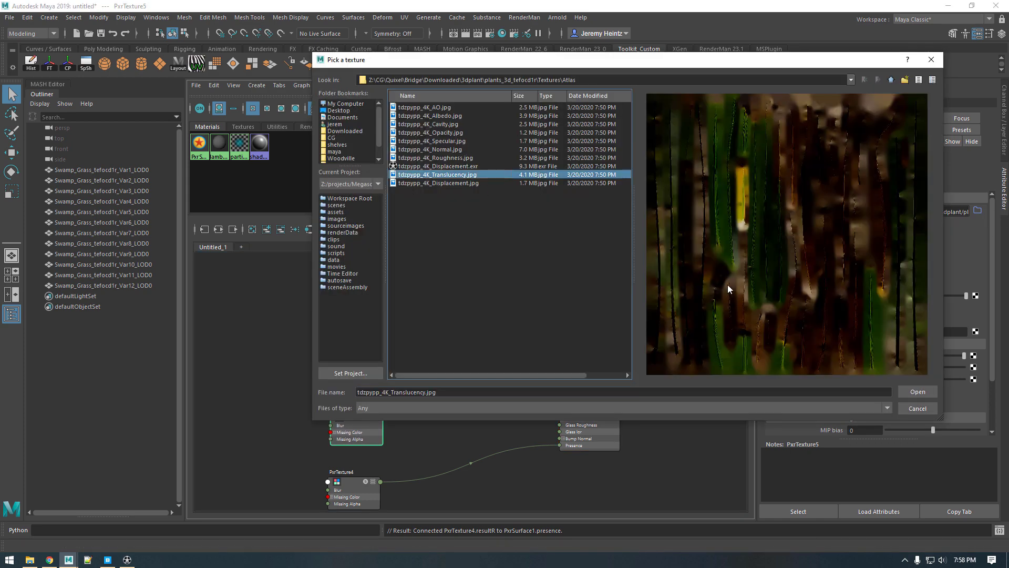
left_click(917, 392)
left_click_drag(357, 436, 353, 438)
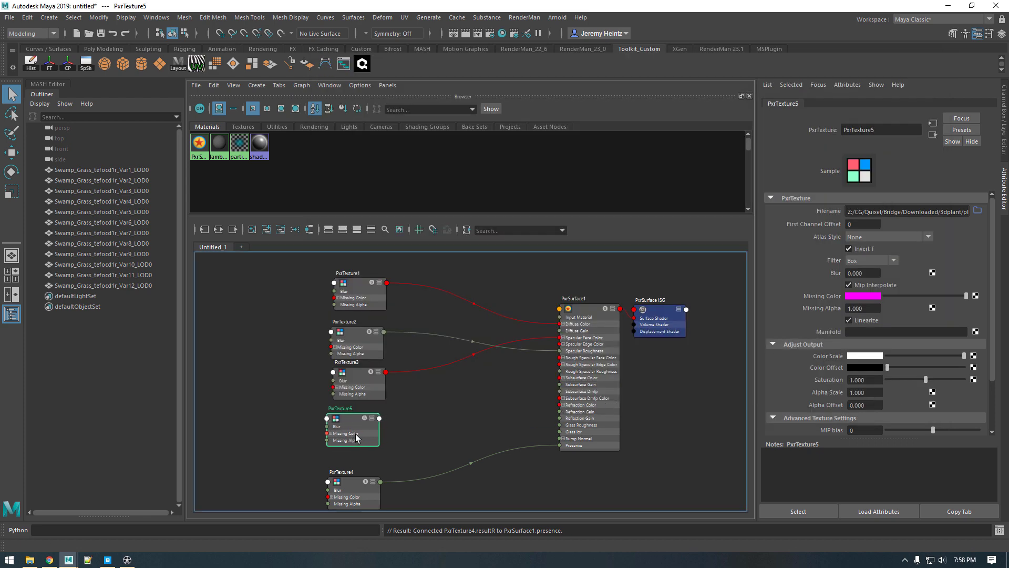
Step: Enable Double Sided on the PxrSurface diffuse and connect the translucency texture's resultRGB to its Transmit Color
left_click(590, 355)
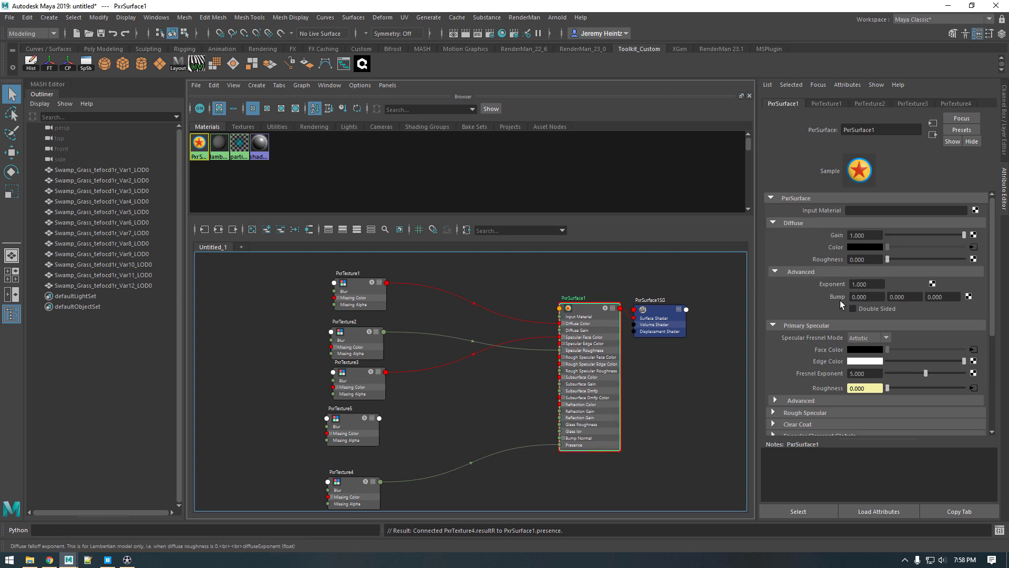
left_click(858, 309)
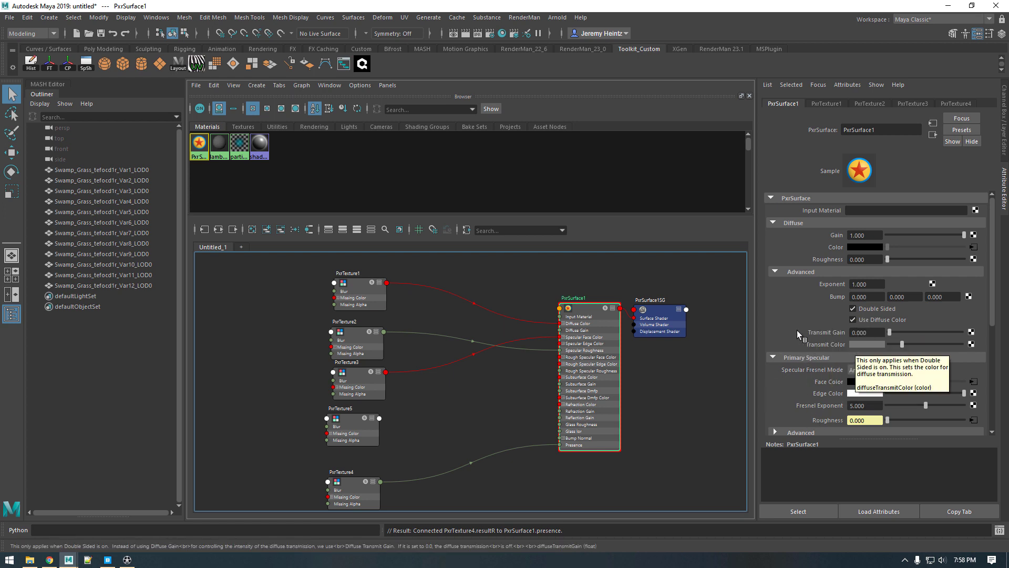
left_click(351, 435)
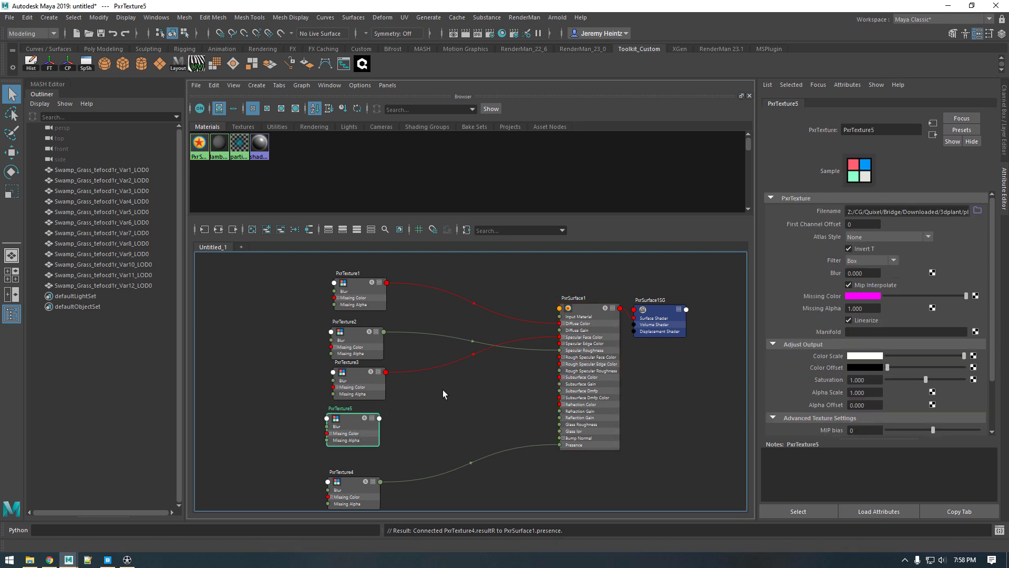
left_click(574, 354)
middle_click_drag(348, 435, 816, 351)
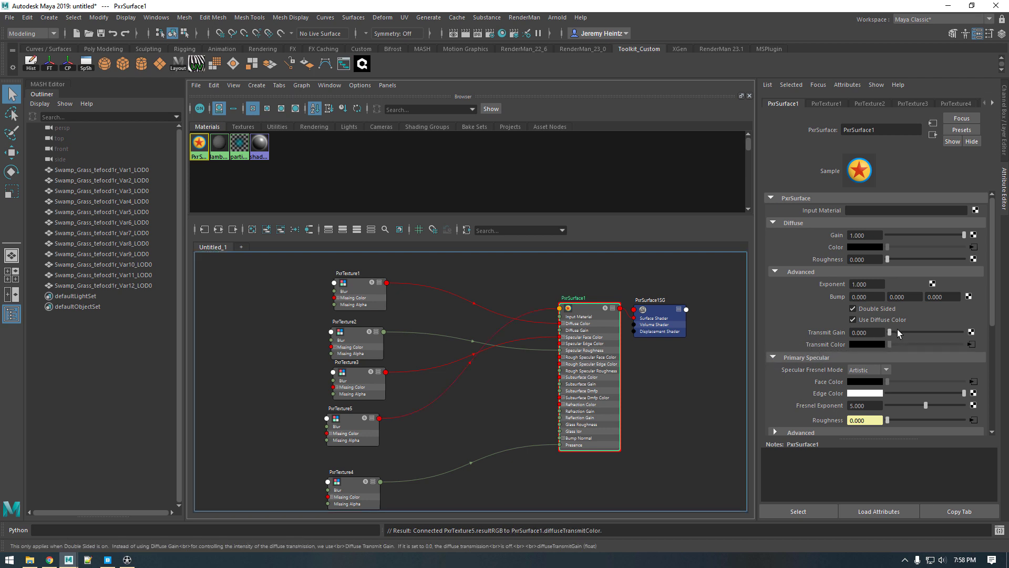
Step: Set the PxrSurface Transmit Gain to 0.404 and move the translucency node above the albedo node
left_click_drag(891, 332, 919, 335)
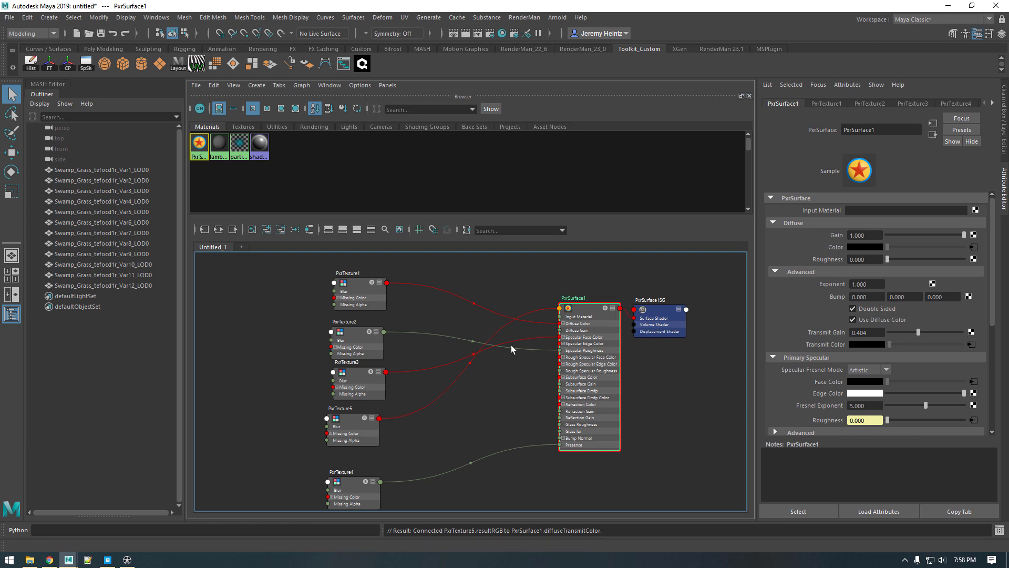
left_click_drag(359, 416, 409, 288)
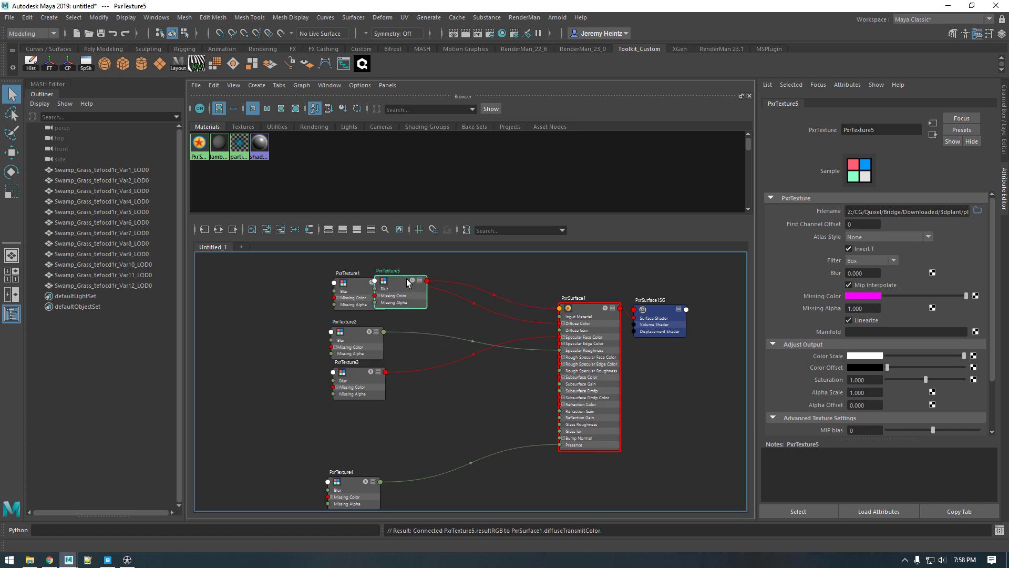
Step: Duplicate the specular texture node, place the copy above the opacity node, and load tdzpypp_4K_AO.jpg into it
key("ctrl+d")
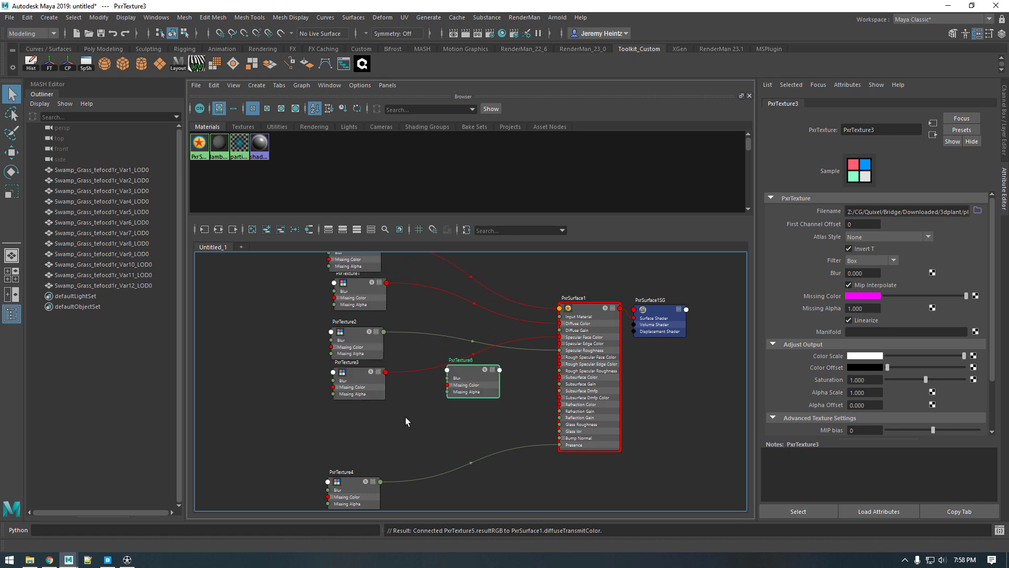
left_click_drag(471, 391, 356, 452)
left_click(978, 211)
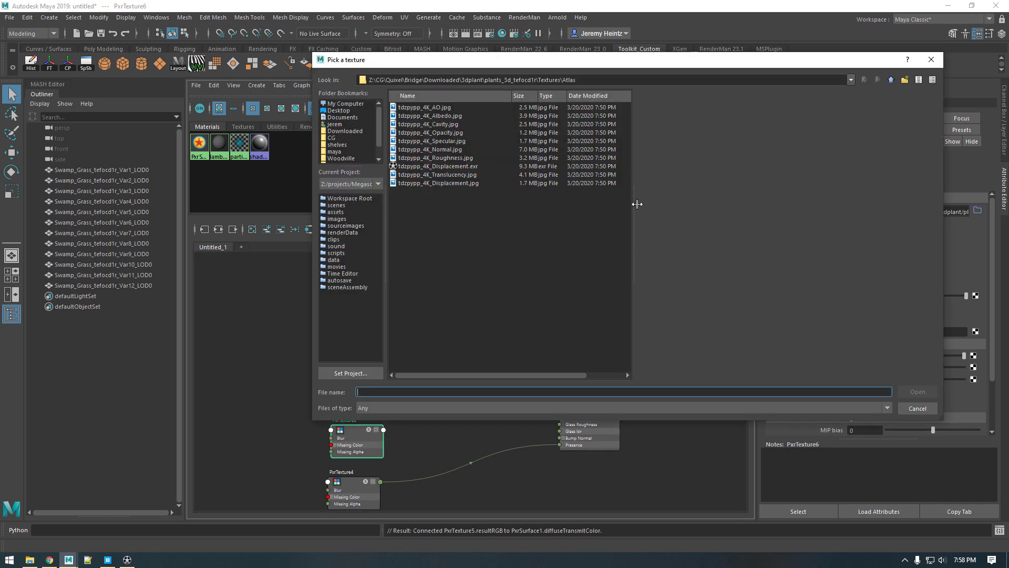
left_click(438, 107)
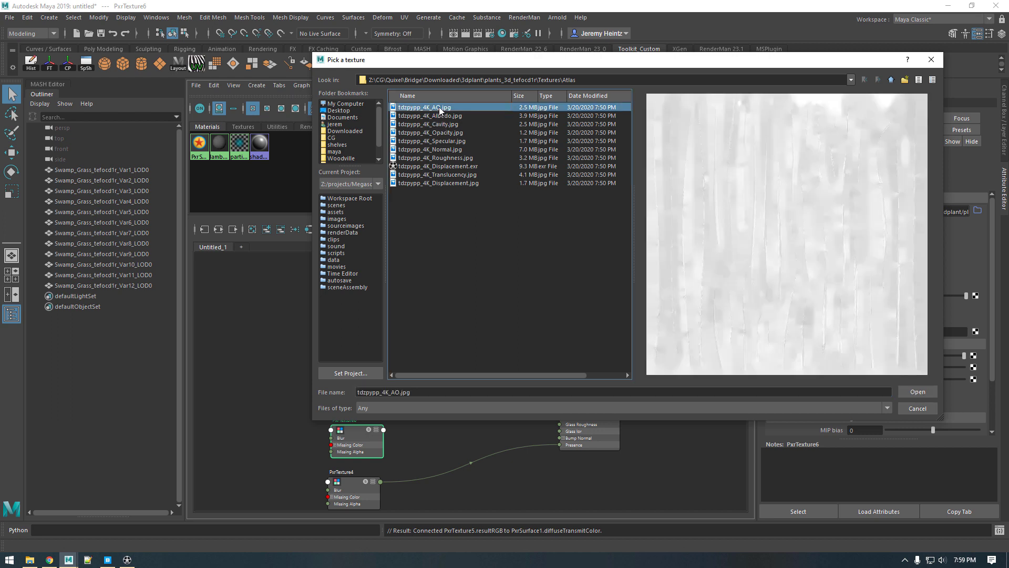
left_click(440, 125)
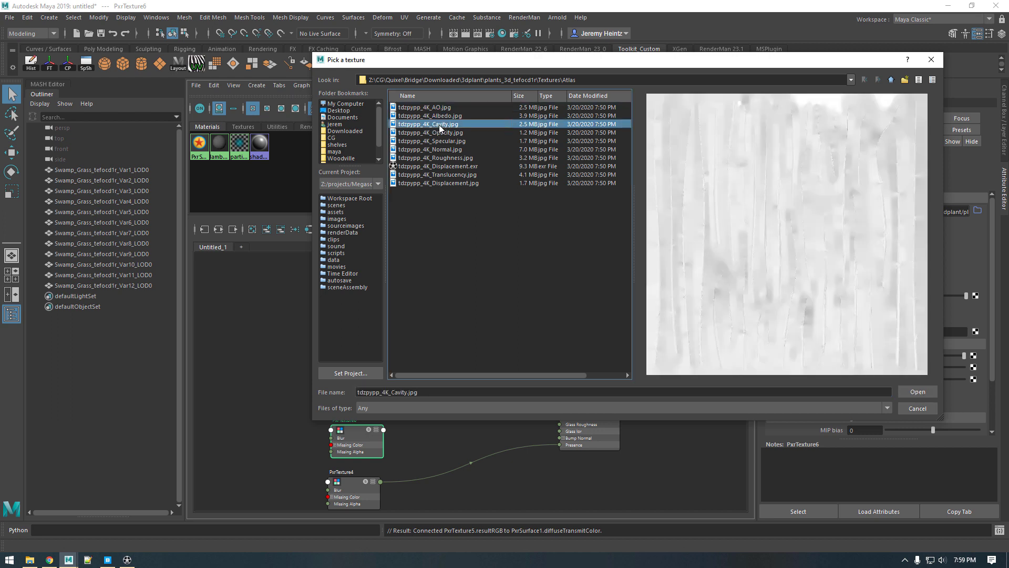
left_click(461, 166)
key("Up")
key("Up")
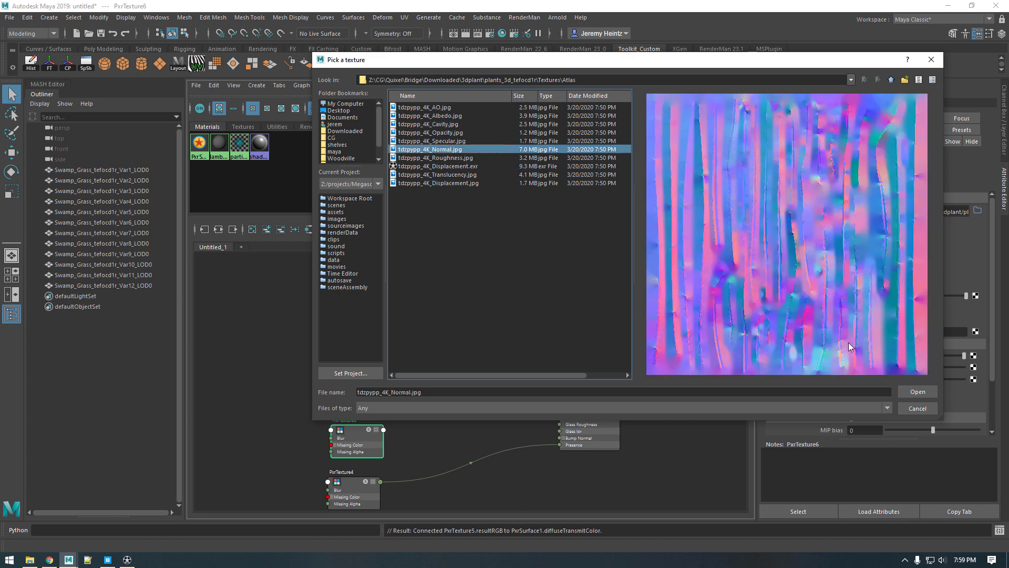
left_click(440, 108)
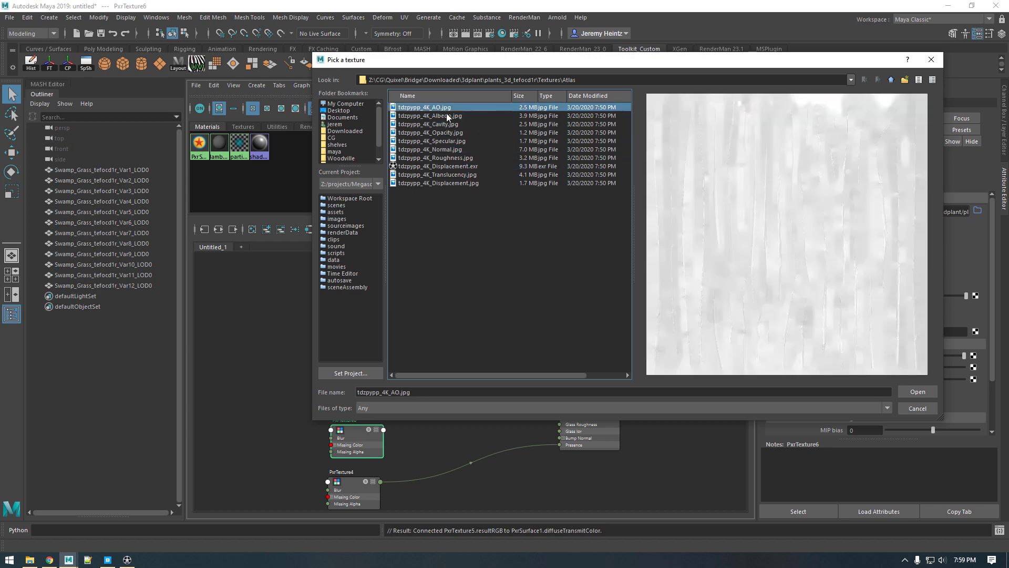
left_click(933, 405)
Step: Rearrange the graph by shifting the roughness and specular nodes down and grouping the AO node just below the albedo node
left_click_drag(362, 438, 452, 402)
middle_click_drag(423, 358, 452, 395, "alt")
left_click_drag(355, 389, 381, 468)
left_click_drag(470, 428, 335, 343)
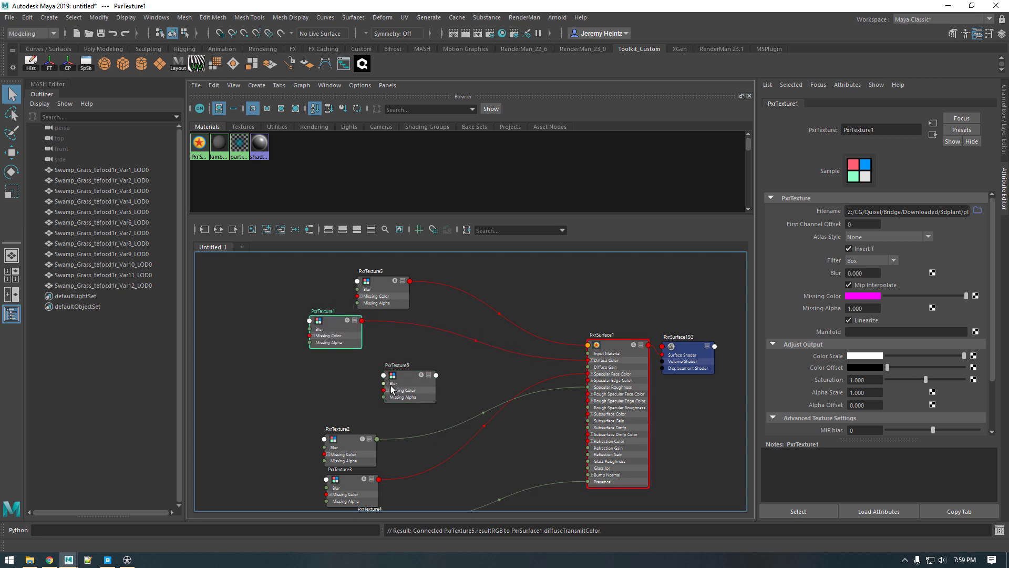
left_click_drag(394, 388, 385, 393)
Step: Create a PxrBlend node and place it between the albedo texture and the PxrSurface material
left_click(438, 357)
key("Tab")
type("blend")
key("Down")
key("Down")
key("Return")
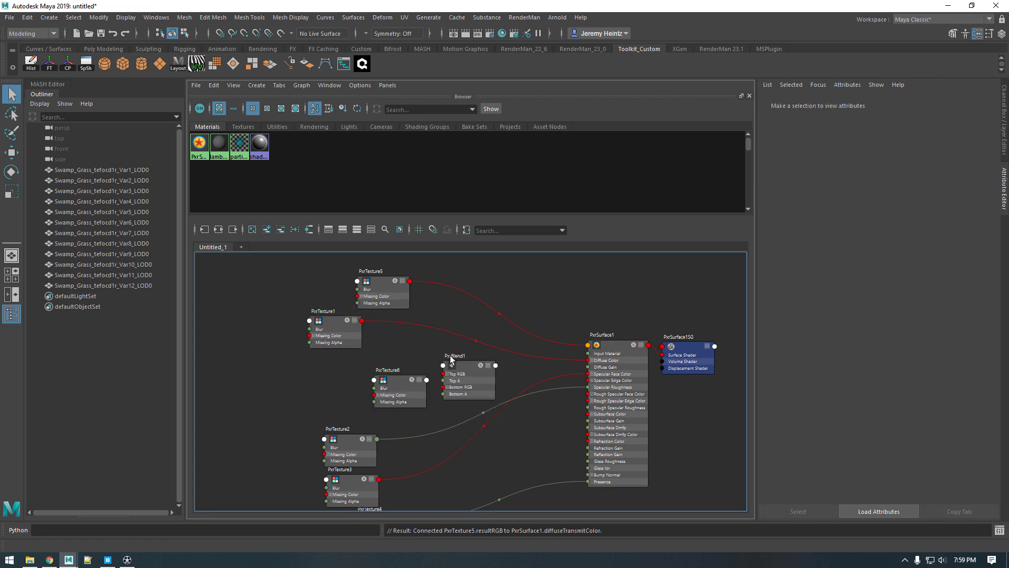
scroll(450, 359, "up", 3)
left_click_drag(459, 383, 419, 316)
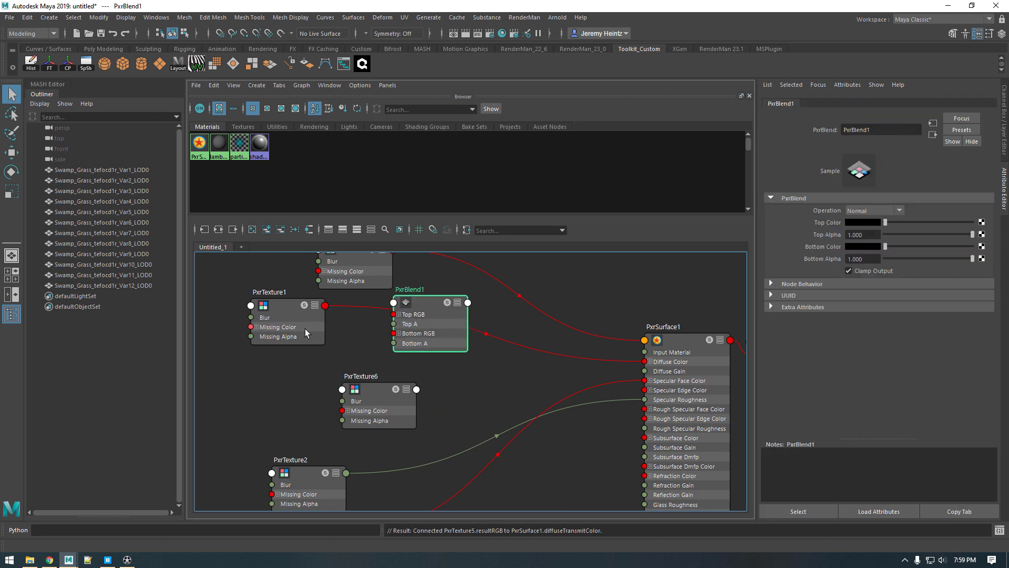
Step: Connect the albedo texture to the PxrBlend Bottom Color and the AO texture, with Linearize off, to its Top Color
middle_click_drag(297, 327, 820, 247)
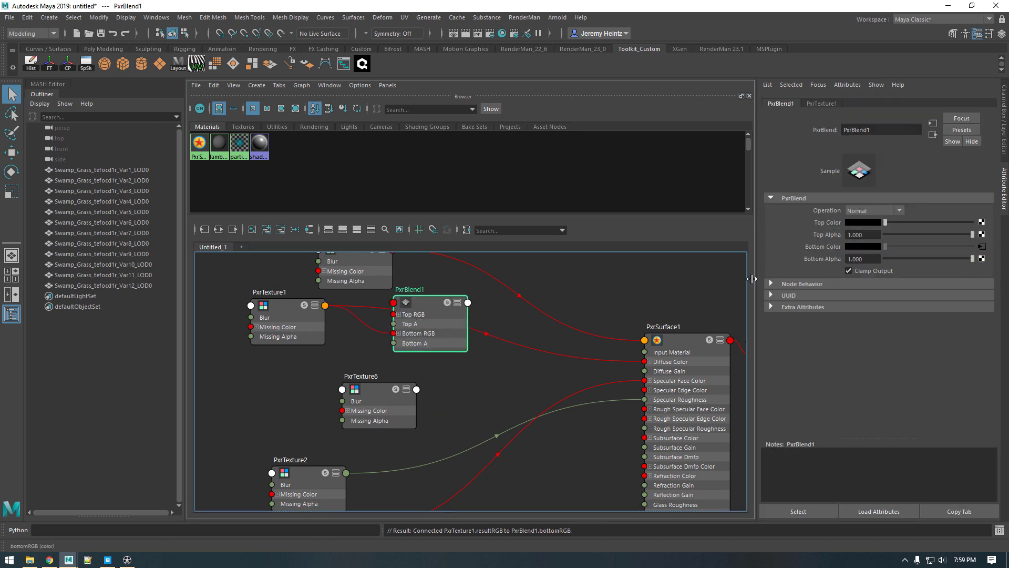
middle_click_drag(392, 413, 842, 223)
left_click_drag(400, 415, 363, 410)
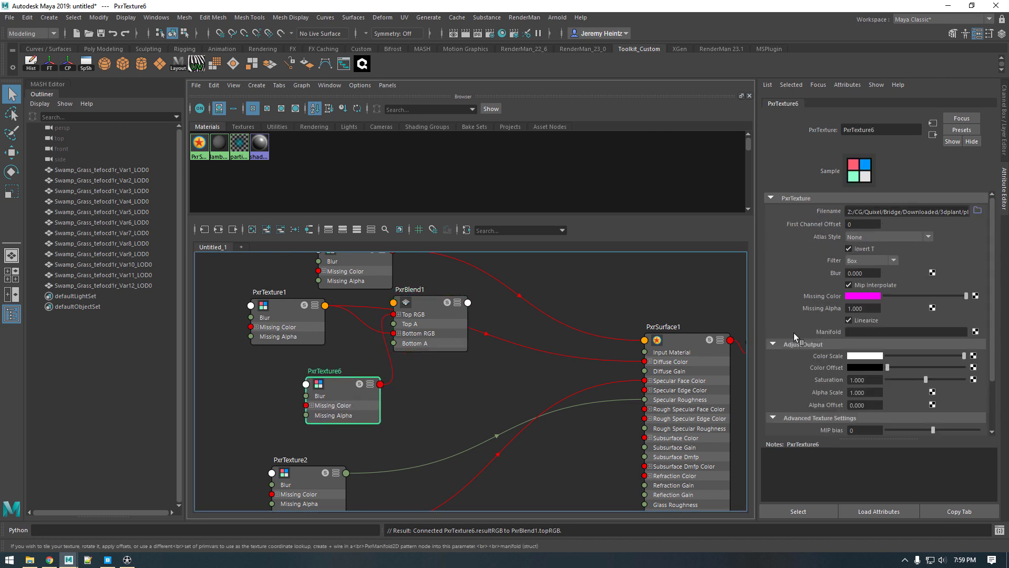
left_click(942, 216)
left_click(850, 320)
Step: Set the PxrBlend operation to Multiply and connect its resultRGB to the PxrSurface Diffuse Color
left_click(410, 337)
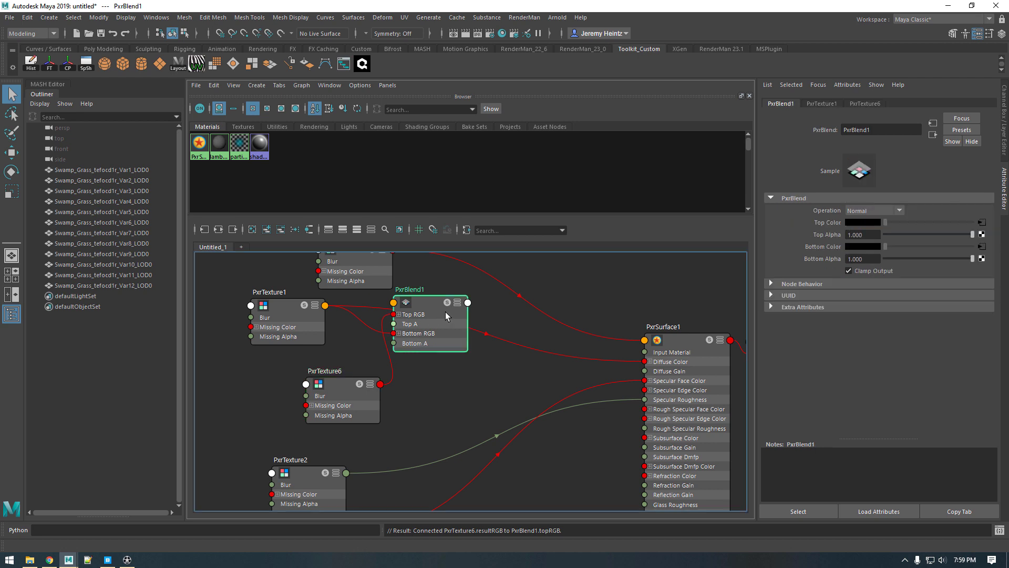
left_click(875, 211)
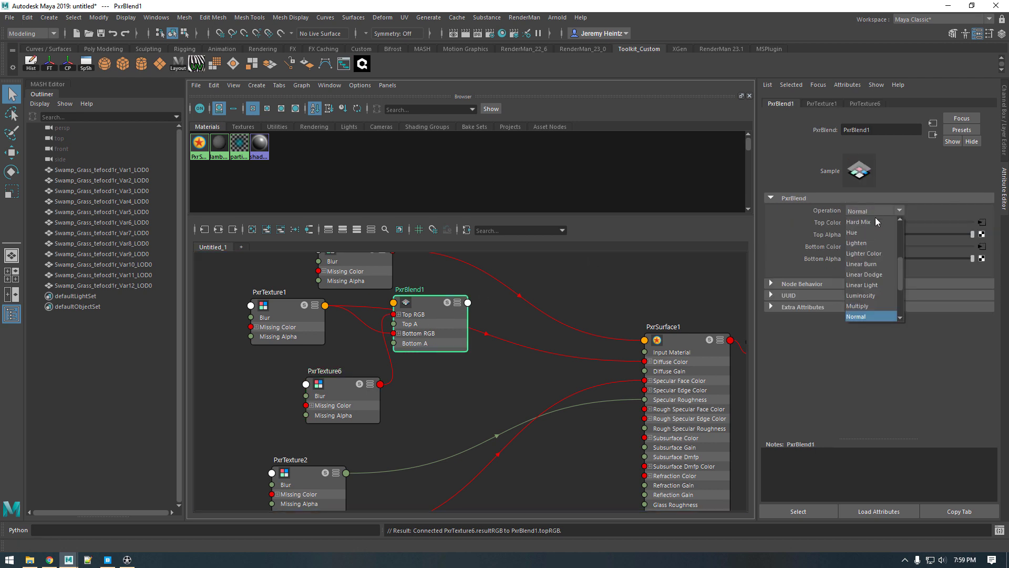
left_click(870, 306)
left_click(689, 367)
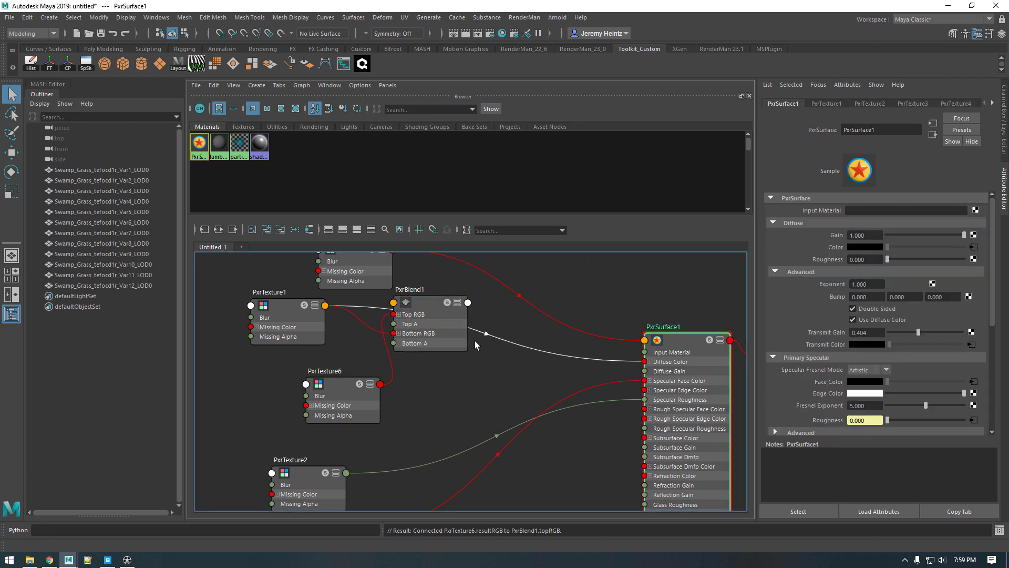
middle_click_drag(832, 254, 832, 254)
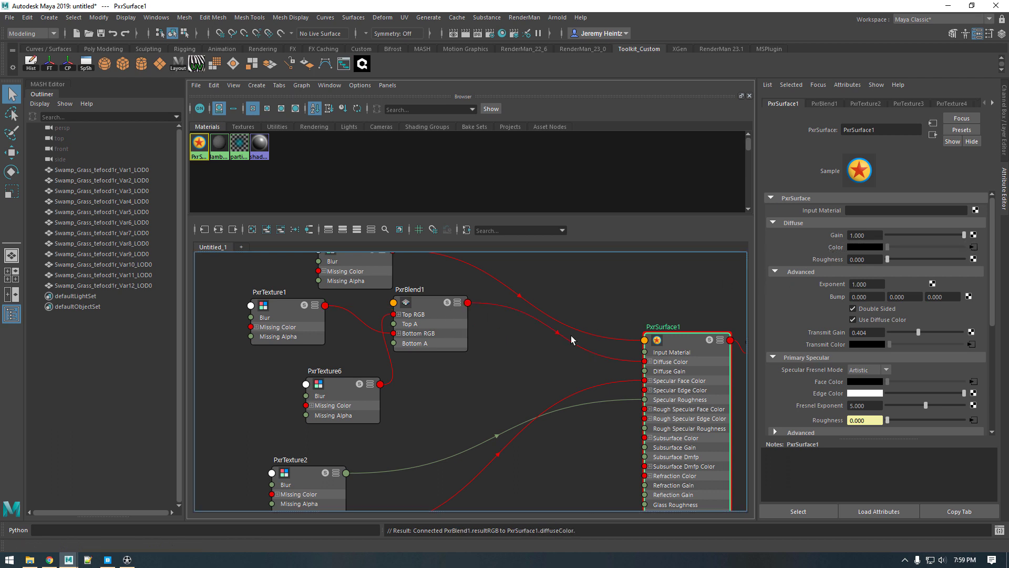
Step: Move the PxrBlend node slightly down so it sits between the albedo and AO textures and the PxrSurface material
left_click_drag(453, 351, 480, 379)
scroll(480, 383, "down", 1)
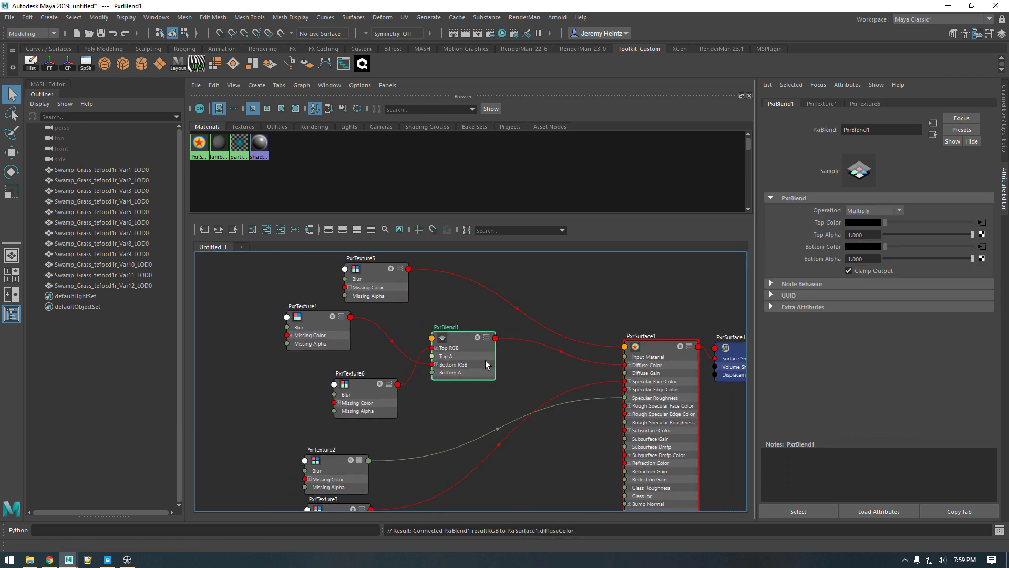
middle_click_drag(382, 416, 456, 329)
scroll(494, 368, "down", 2)
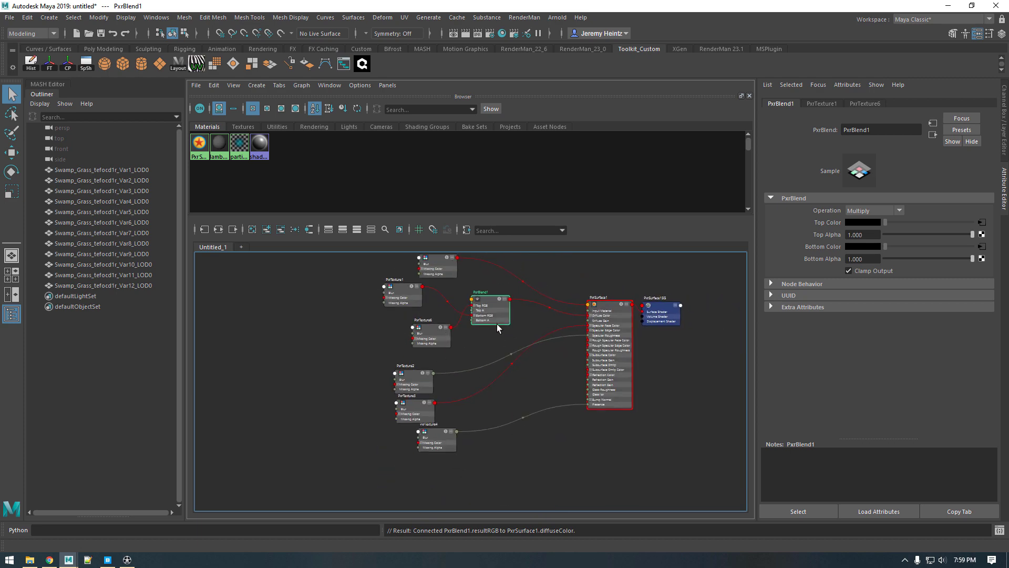
Step: Duplicate the AO texture node, load tdzpypp_4K_Cavity.jpg into the copy, and move it closer to the other textures
left_click(432, 340)
key("ctrl+d")
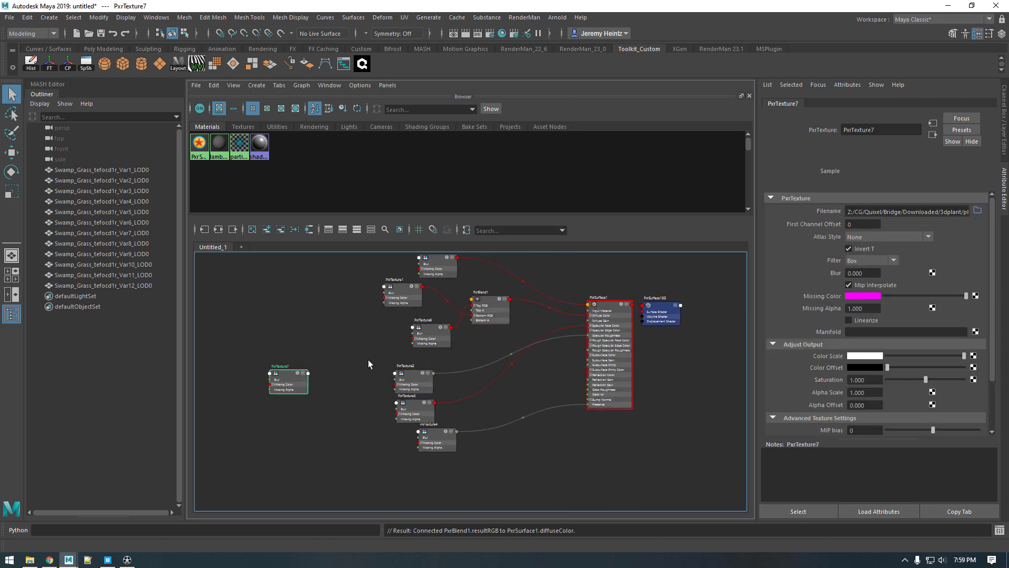
left_click_drag(287, 376, 330, 351)
left_click(978, 211)
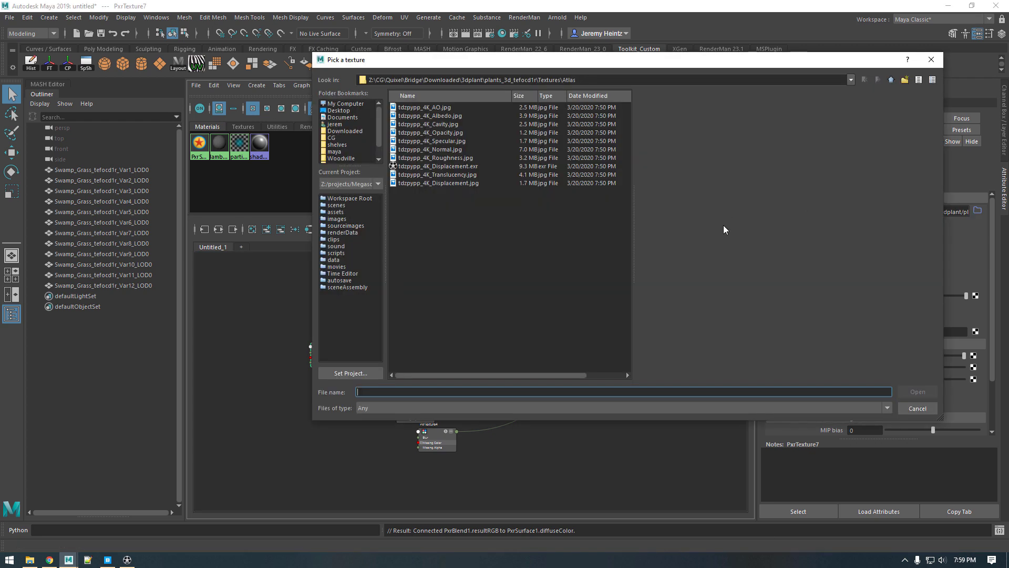
left_click(450, 126)
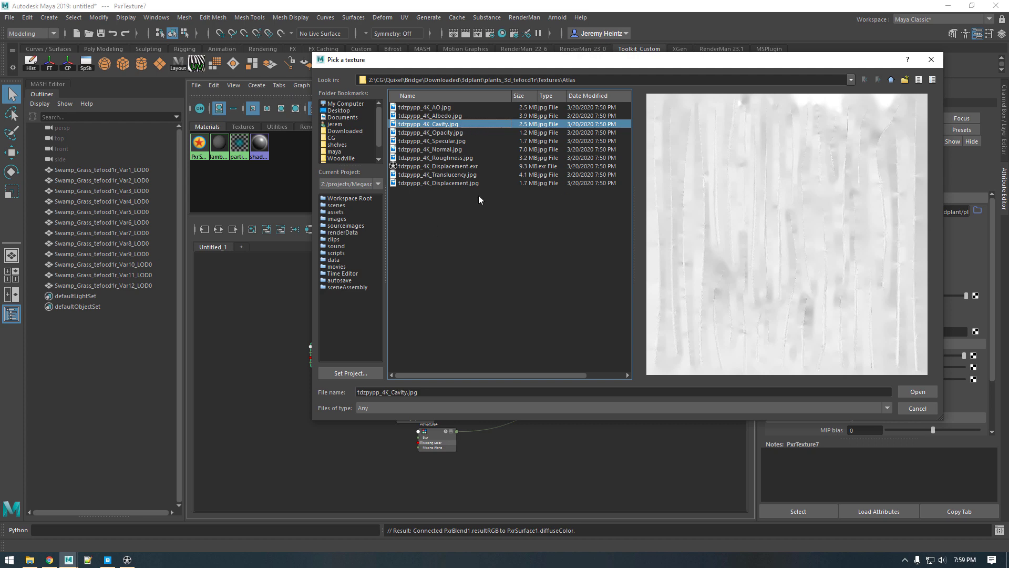
left_click(902, 387)
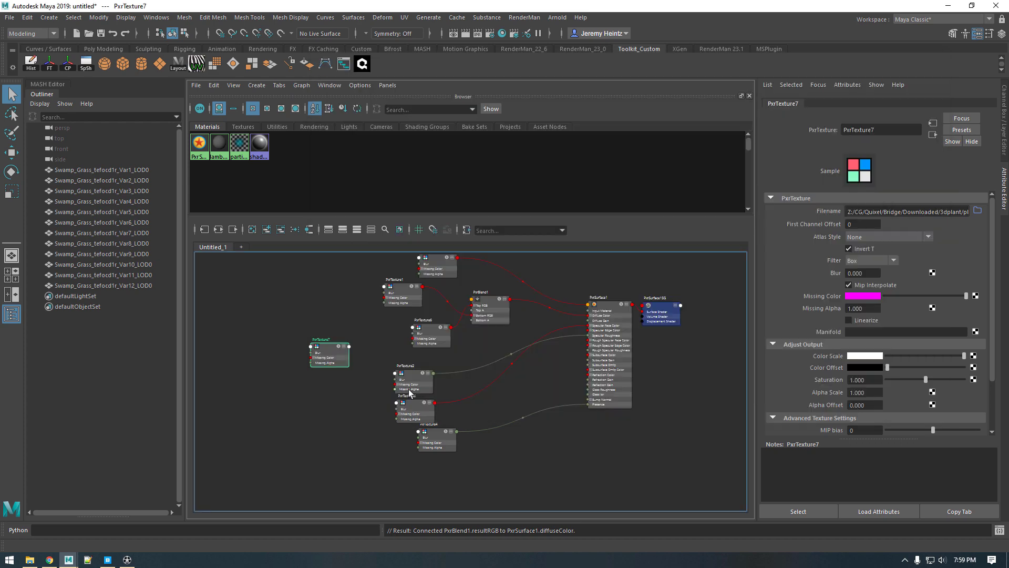
left_click_drag(336, 360, 361, 348)
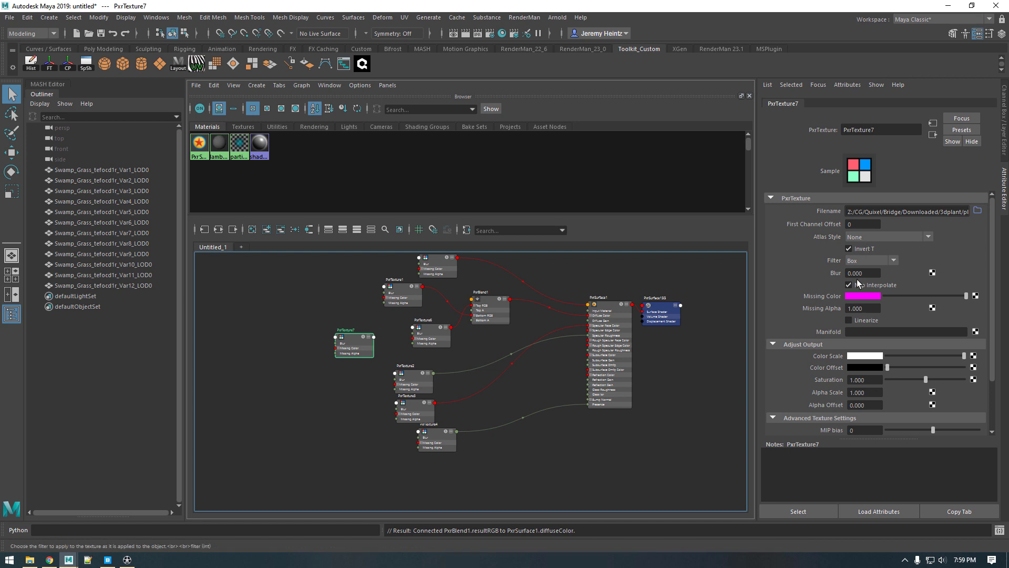
Step: Rearrange the graph by moving the roughness node down and grouping the cavity texture just below the specular texture
right_click_drag(370, 358, 626, 329, "alt")
middle_click_drag(529, 397, 490, 363, "alt")
left_click_drag(420, 397, 392, 433)
left_click_drag(431, 332, 439, 338)
left_click_drag(324, 300, 431, 376)
Step: Create a second PxrBlend node and connect the specular texture to its Bottom Color and the cavity texture to its Top Color
left_click(494, 348)
key("Tab")
type("blend")
key("Down")
key("Down")
key("Return")
mouse_move(504, 356)
left_mouse_down()
mouse_move(507, 330)
mouse_move(499, 352)
left_mouse_up()
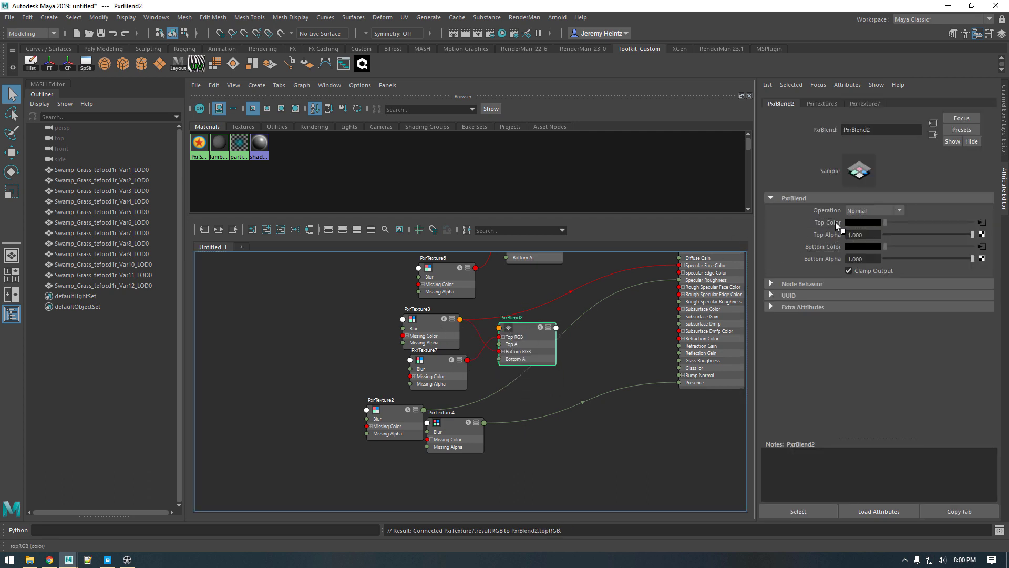
Step: Set the specular PxrBlend operation to Multiply and connect its resultRGB to the PxrSurface Specular Face Color
left_click(870, 211)
left_click(867, 305)
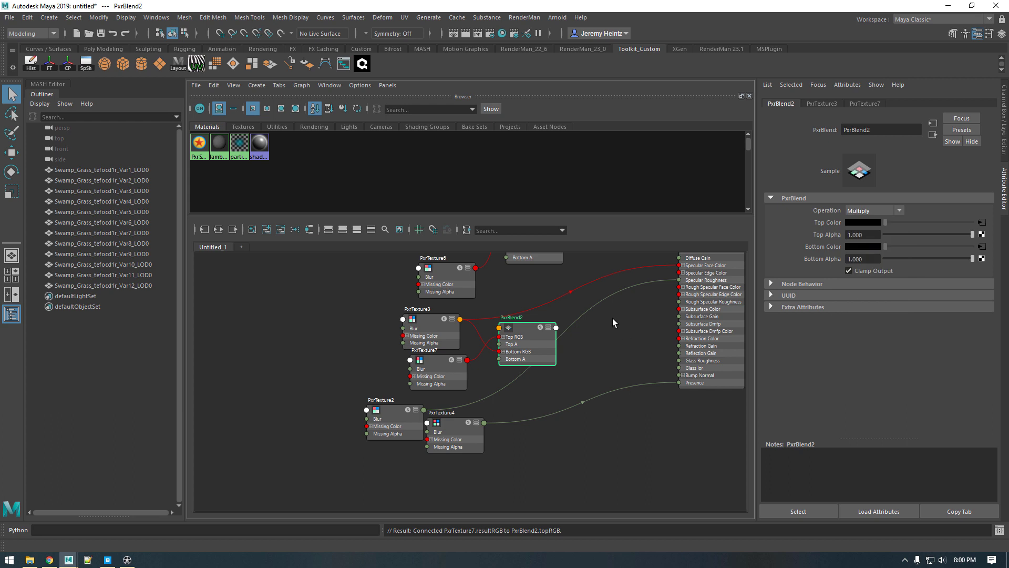
middle_click_drag(616, 321, 537, 359, "alt")
left_click(633, 273)
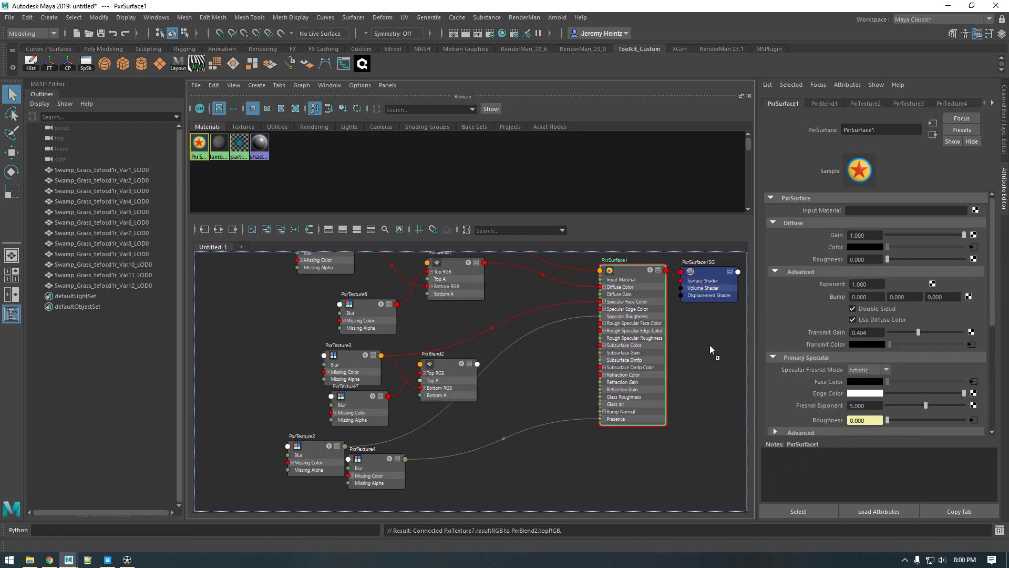
left_click_drag(477, 364, 600, 301)
left_click_drag(449, 383, 454, 355)
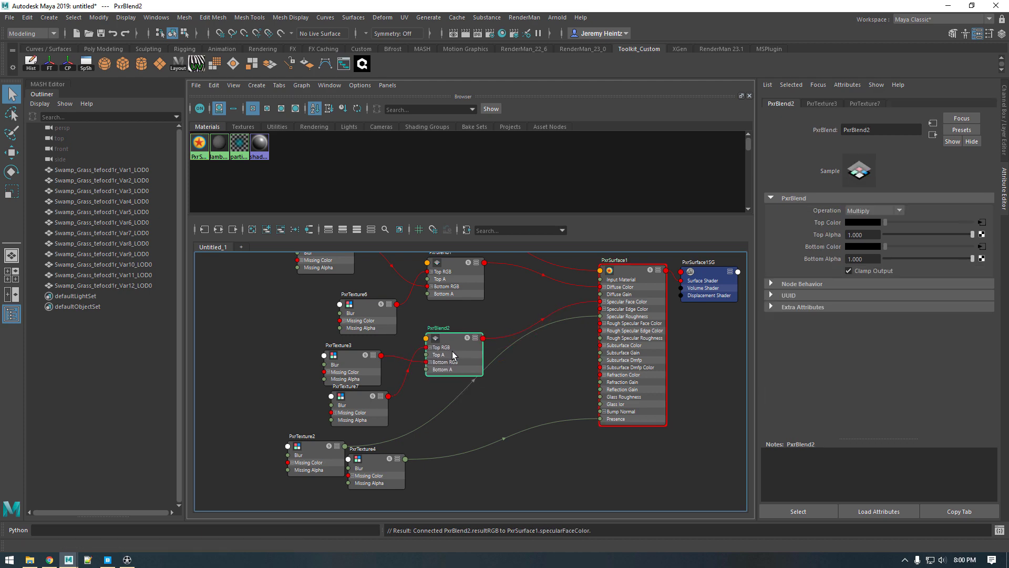
Step: Tidy the texture nodes into a column, with the roughness node below cavity and the opacity node at the end
scroll(406, 338, "down", 3)
left_click(408, 357)
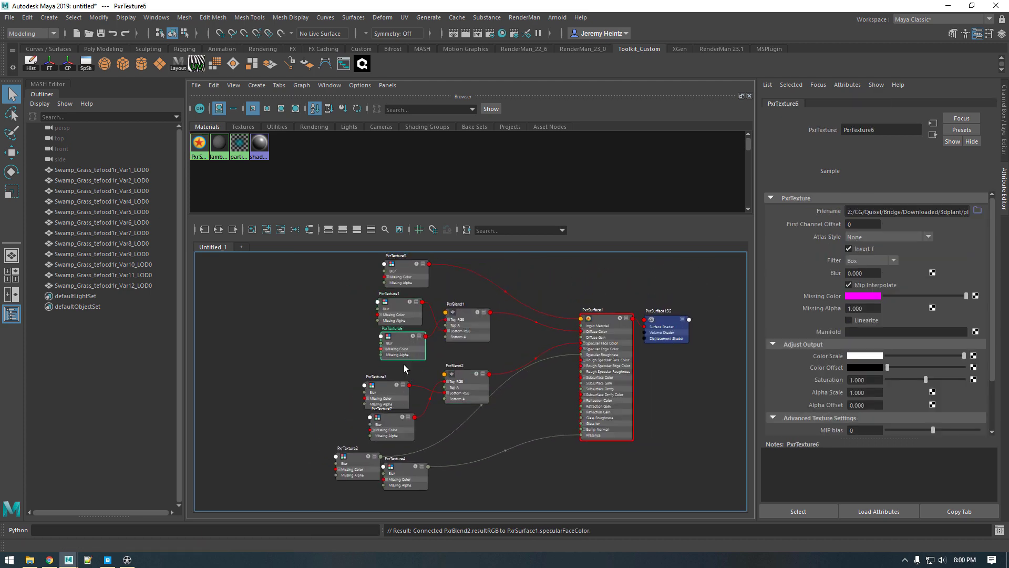
left_click_drag(382, 386, 397, 379)
left_click_drag(390, 432, 396, 430)
middle_click_drag(464, 442, 470, 367, "alt")
left_click_drag(410, 408, 398, 457)
left_click_drag(371, 393, 417, 395)
mouse_move(427, 334)
middle_mouse_down("alt")
mouse_move(425, 435)
mouse_move(440, 322)
middle_mouse_up("alt")
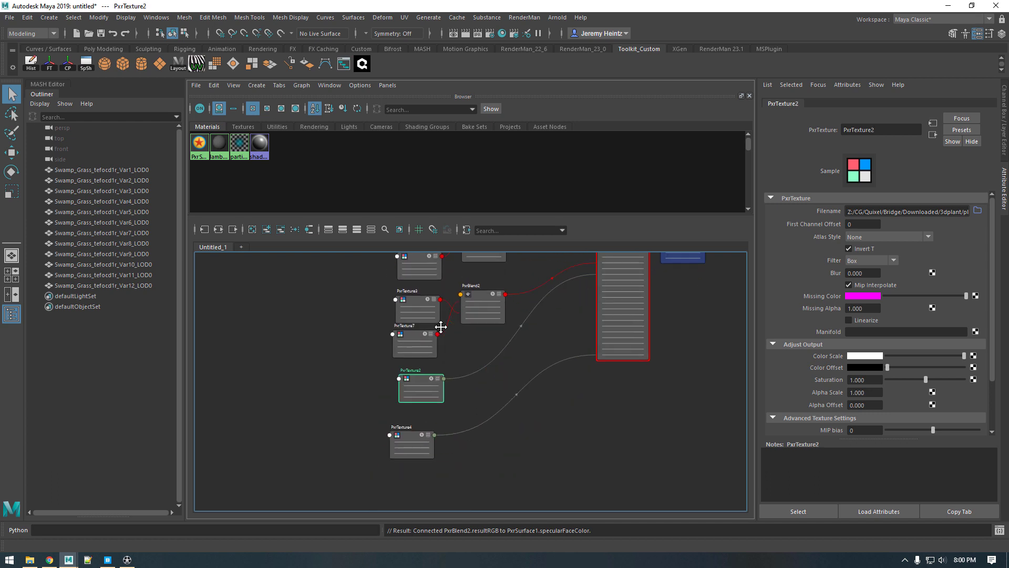
Step: Create a PxrNormalMap node and place it beside the opacity texture
left_click(477, 444)
key("Tab")
type("norm")
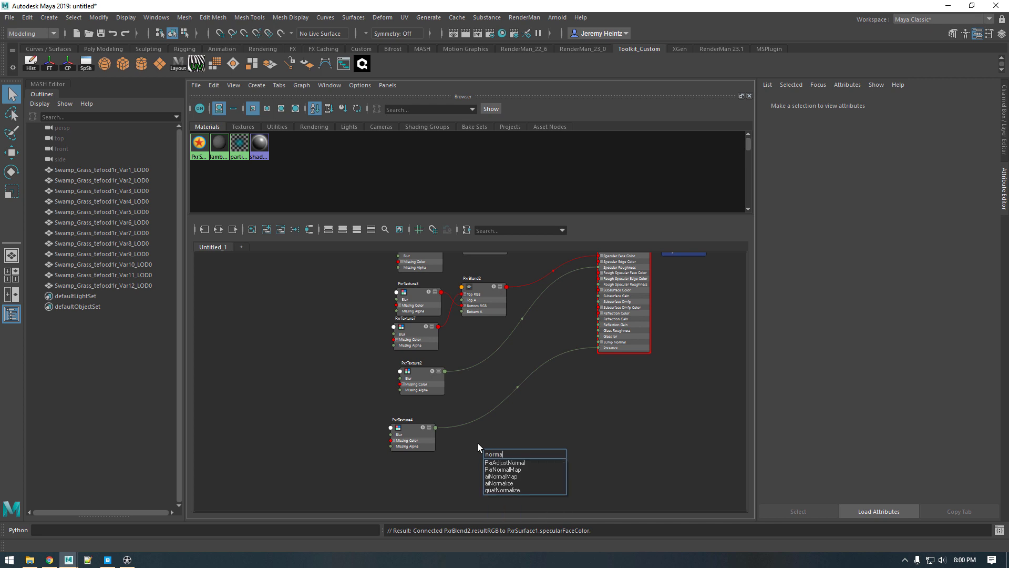
type("al")
key("Down")
key("Down")
key("Return")
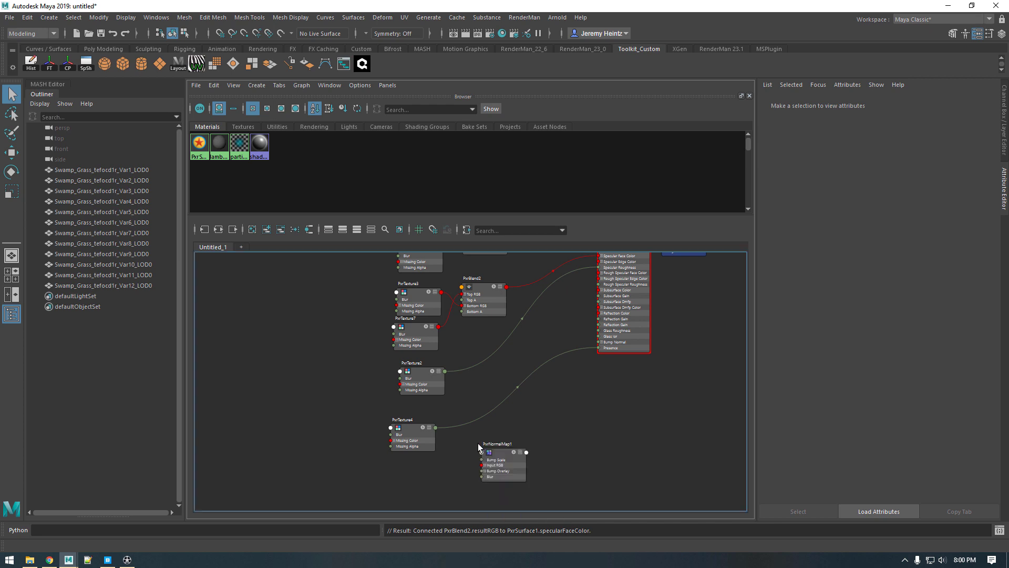
left_click_drag(480, 463, 478, 448)
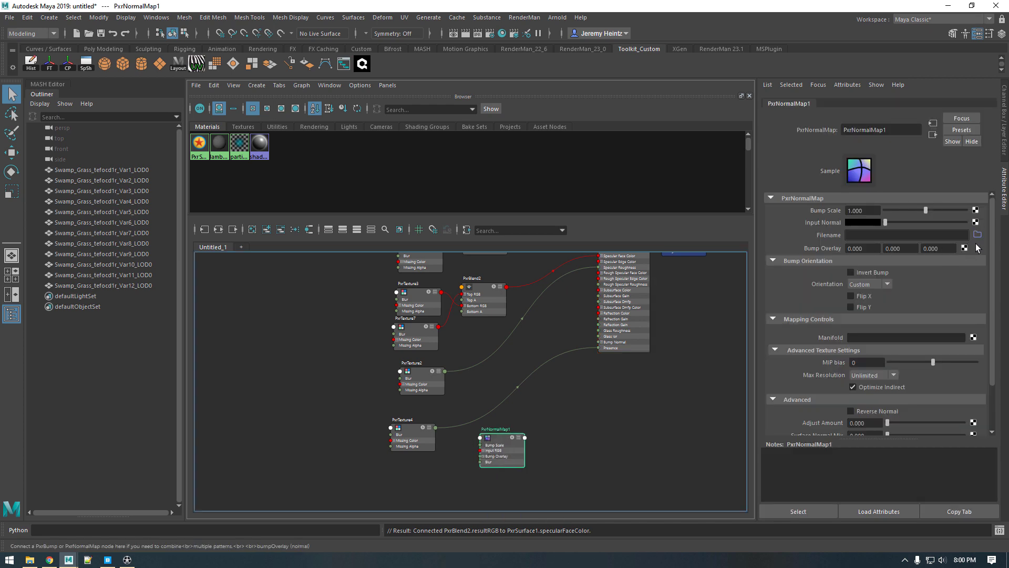
Step: Load tdzpypp_4K_Normal.jpg as the PxrNormalMap node's texture file
left_click(977, 235)
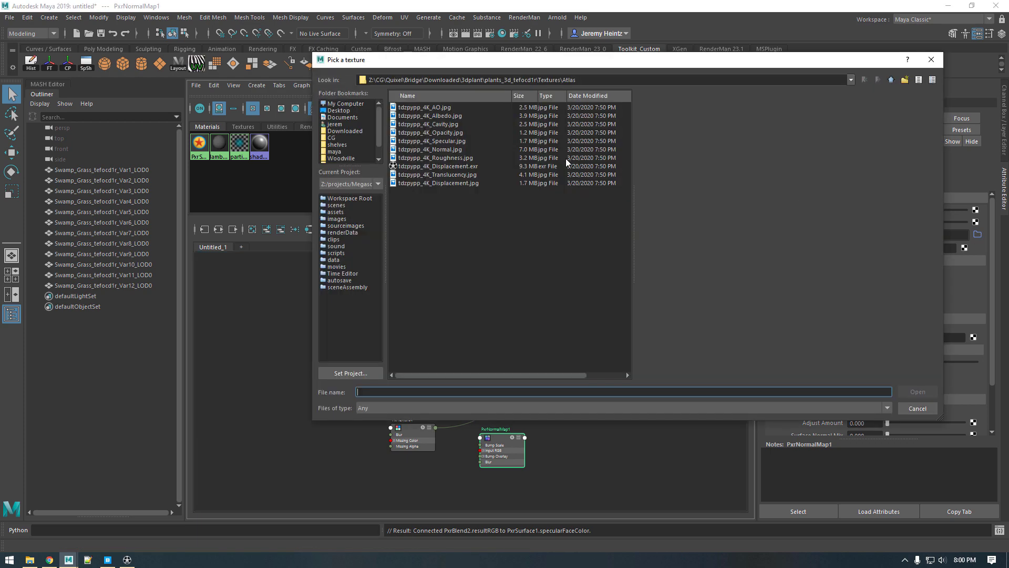
left_click(449, 150)
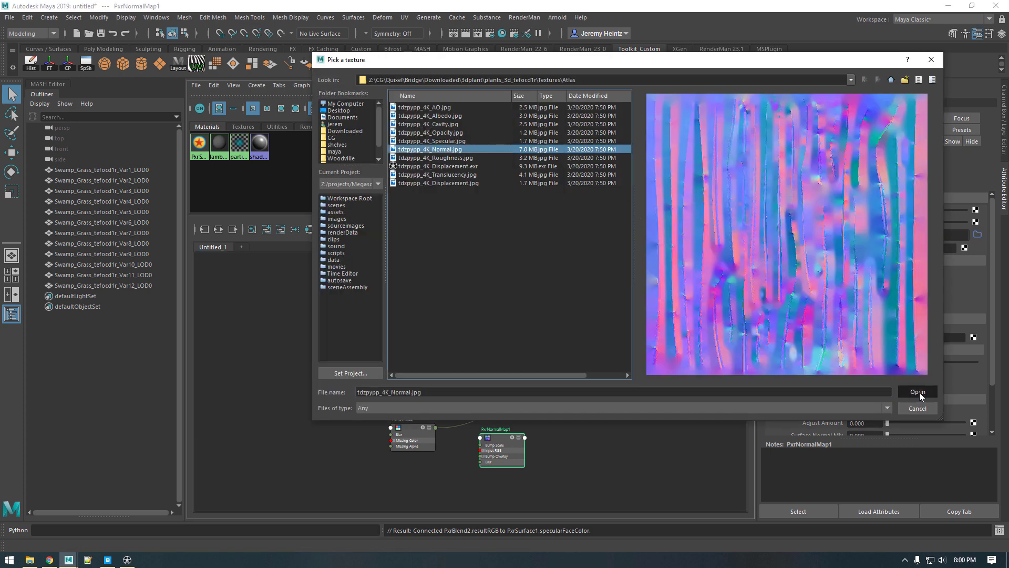
left_click(918, 392)
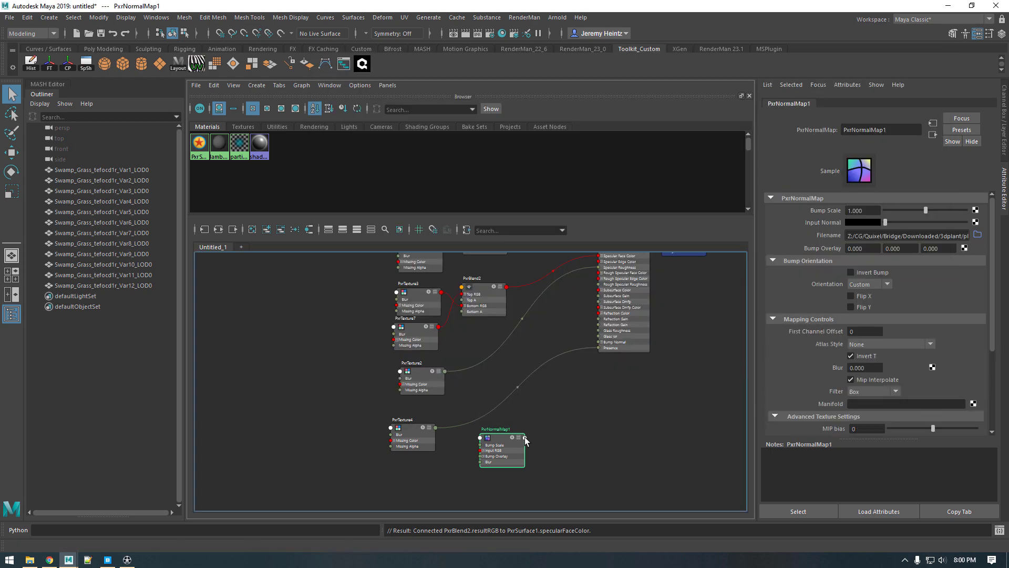
Step: Connect the PxrNormalMap resultN to the Bump attribute in the PxrSurface Globals settings
left_click(643, 318)
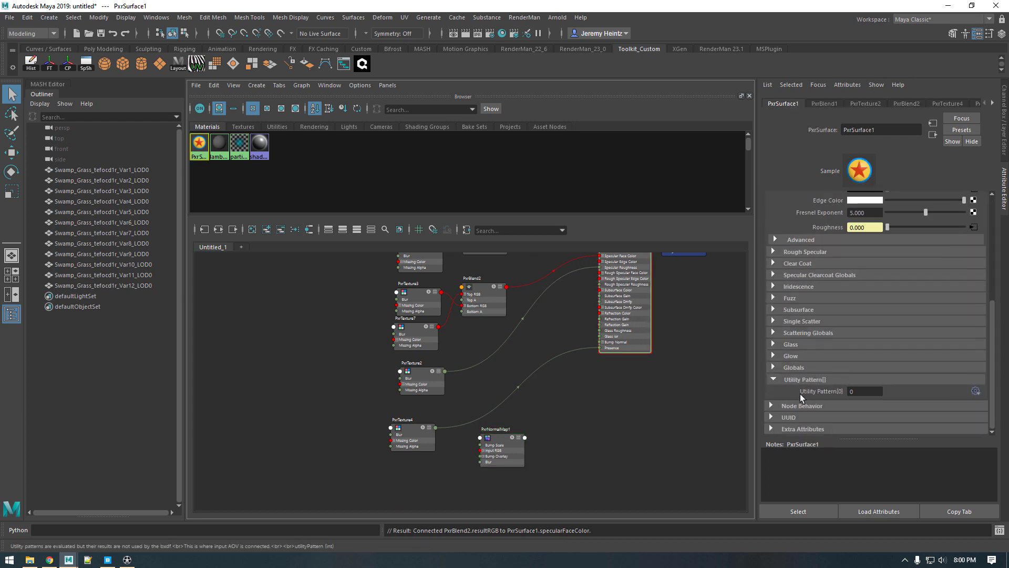
left_click(795, 367)
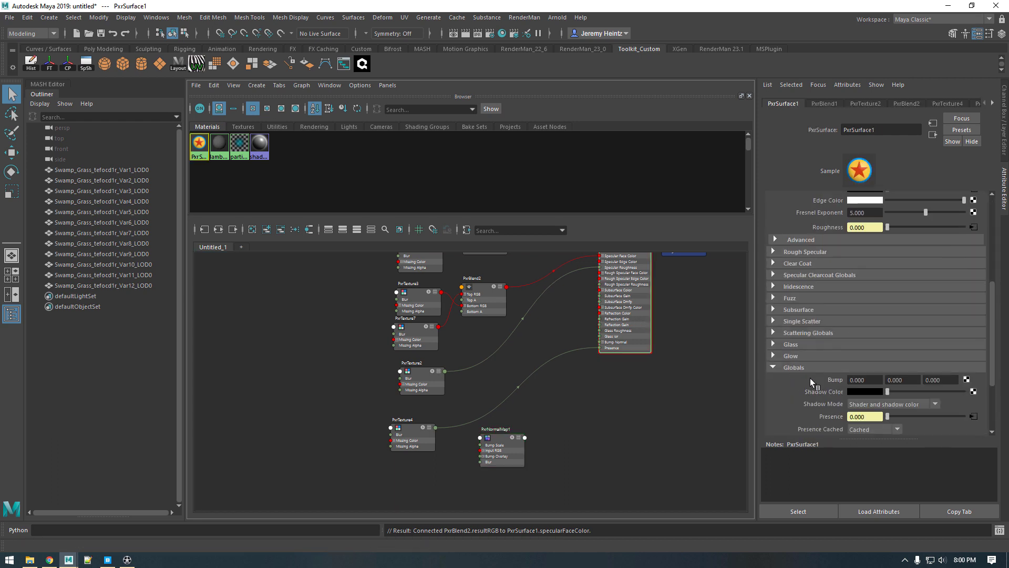
scroll(823, 373, "down", 2)
middle_click_drag(526, 437, 836, 347)
Step: Move the PxrNormalMap node up beside the roughness texture and shift the shading group node farther from PxrSurface
left_click_drag(514, 447, 485, 397)
scroll(485, 405, "down", 3)
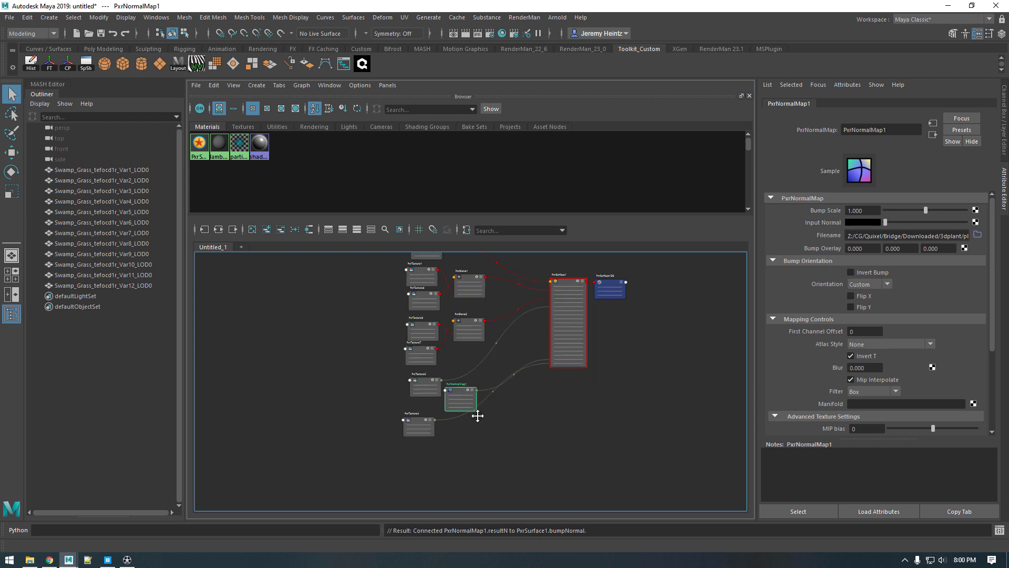
left_click_drag(607, 286, 640, 330)
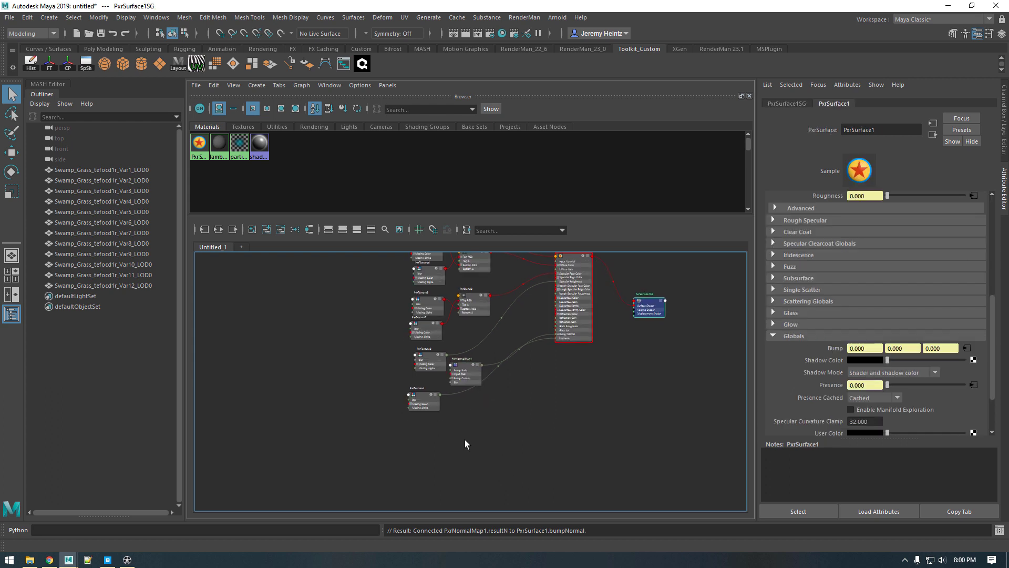
Step: Paste a copy of the opacity texture node and place it below the other textures
left_click(465, 439)
key("ctrl+v")
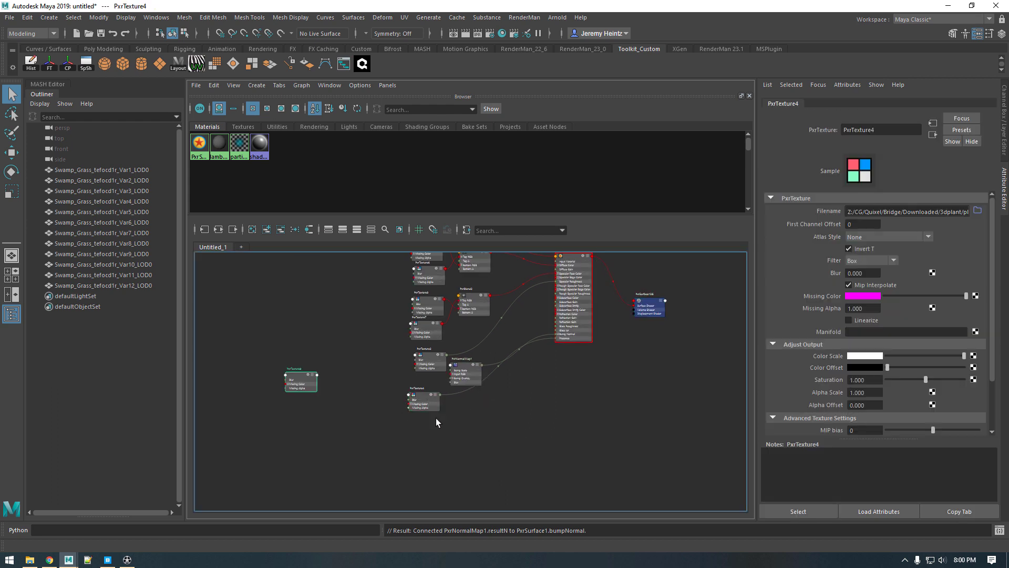
left_click_drag(300, 374, 428, 445)
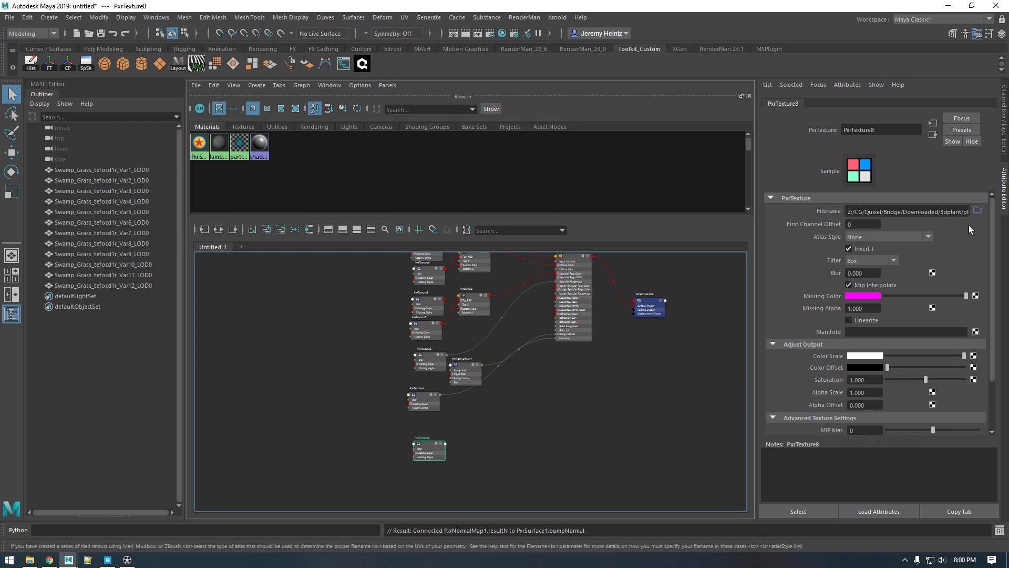
Step: Compare the displacement map files and load tdzpypp_4K_Displacement.exr into the copied texture node
left_click(978, 211)
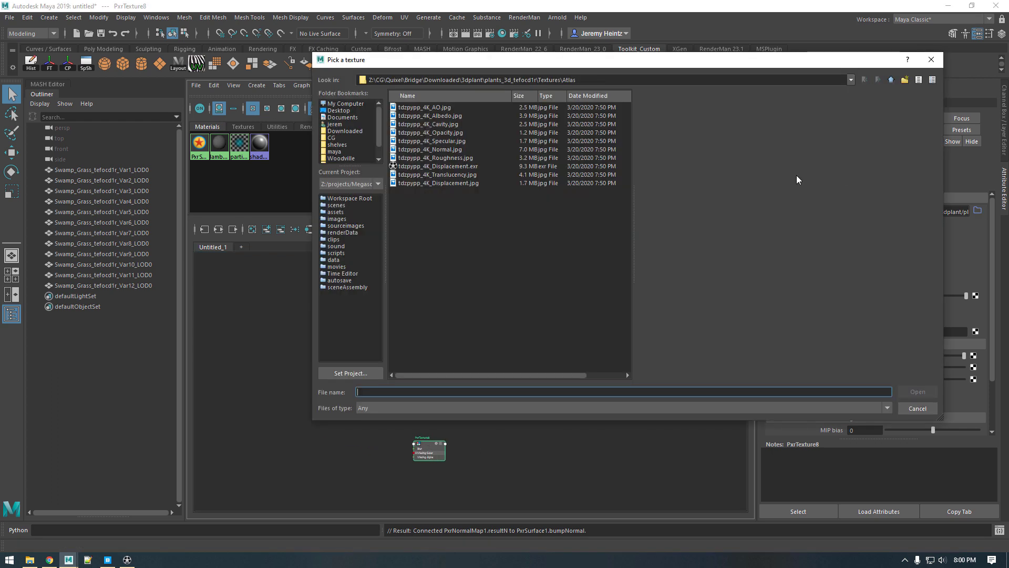
left_click(444, 167)
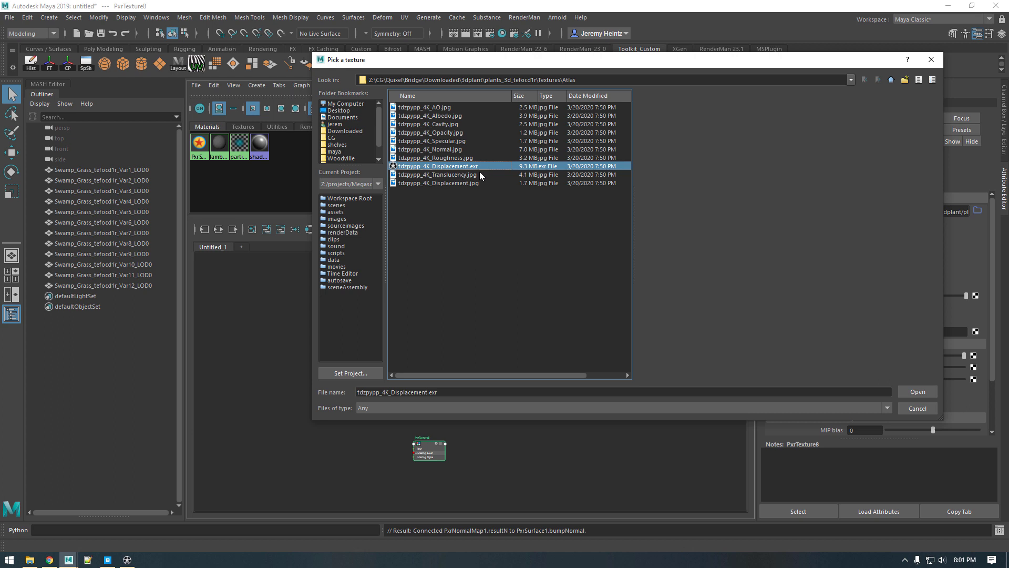
left_click(457, 184)
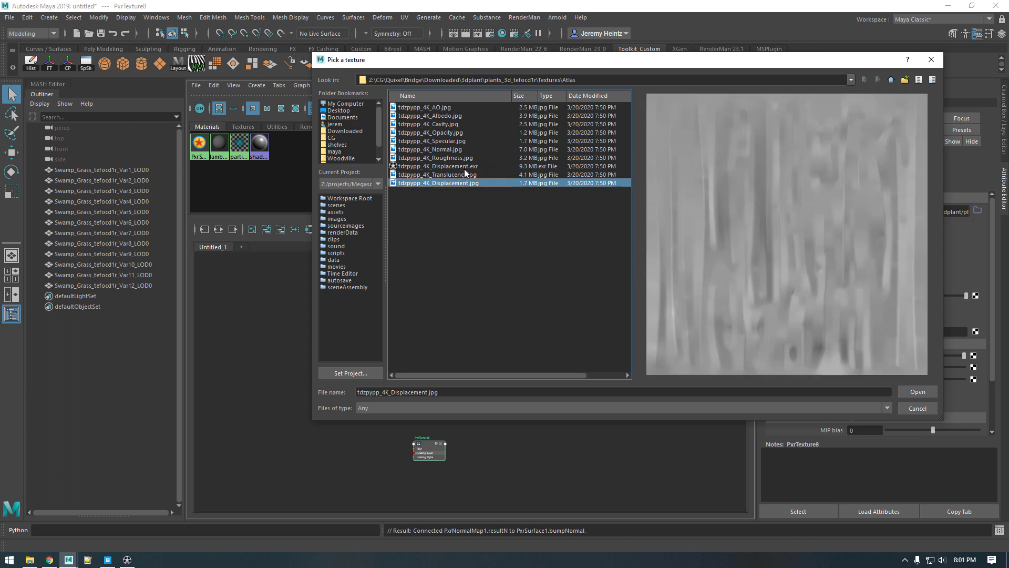
left_click(464, 167)
left_click(462, 183)
left_click(450, 166)
left_click(917, 391)
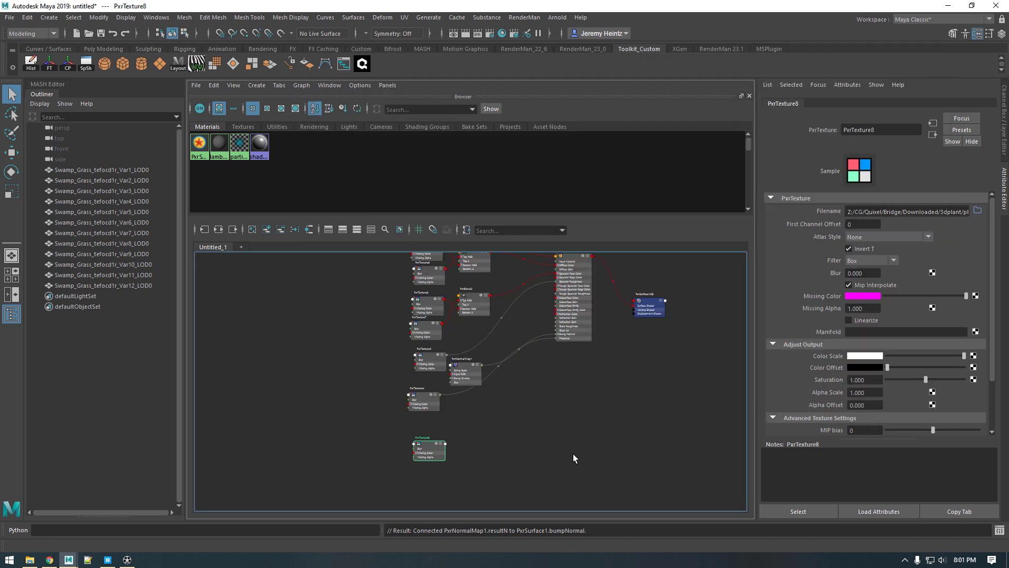
Step: Create a PxrDisplace node in the empty area beside the displacement texture
left_click(489, 446)
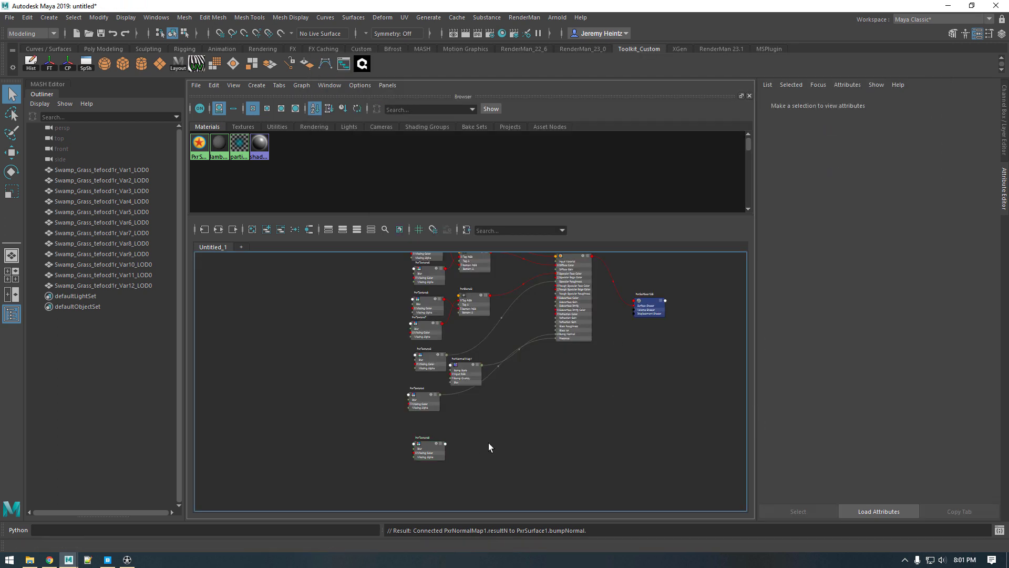
key("Tab")
type("disp")
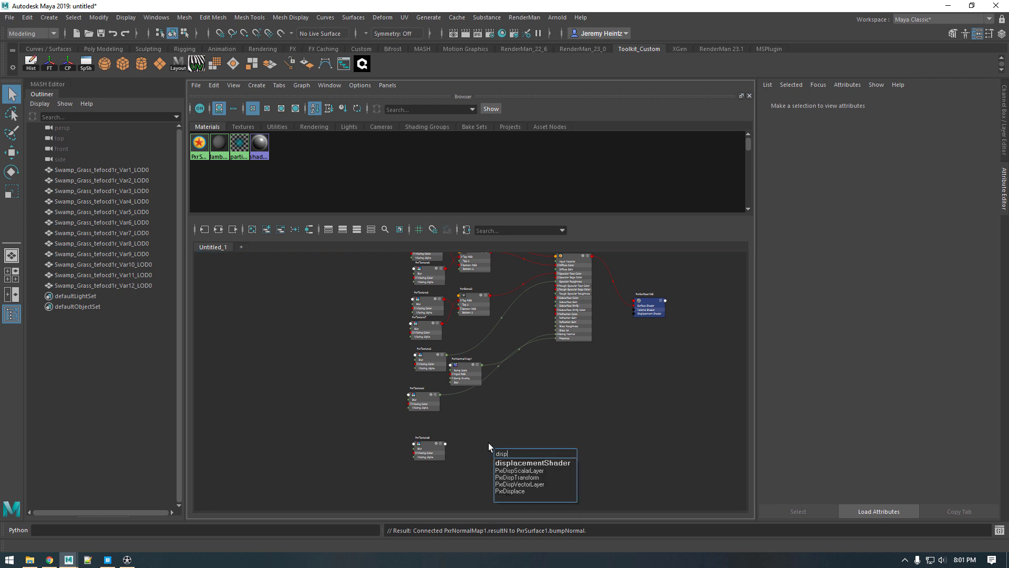
key("Down")
key("Down")
key("Down")
key("Down")
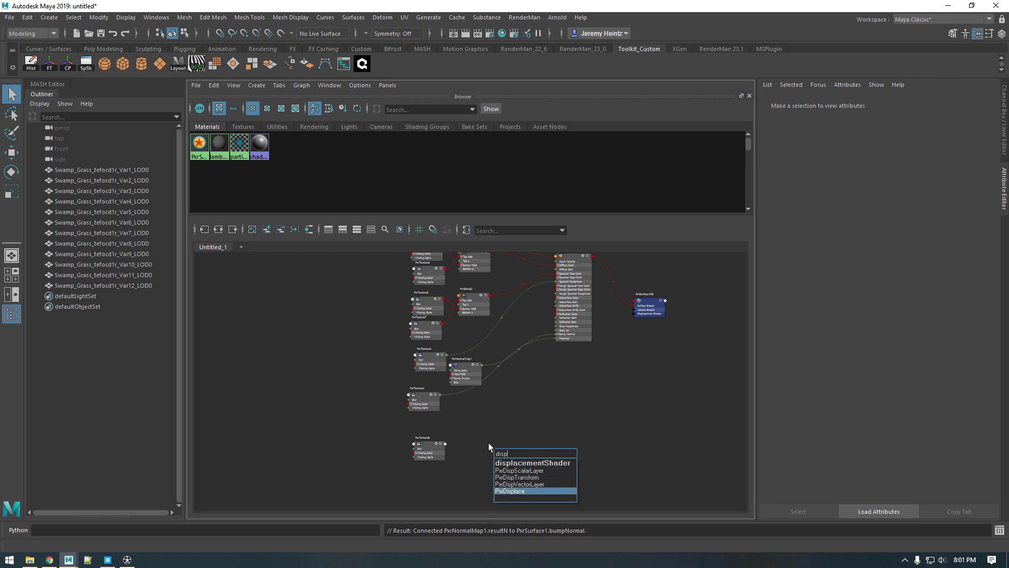
key("Return")
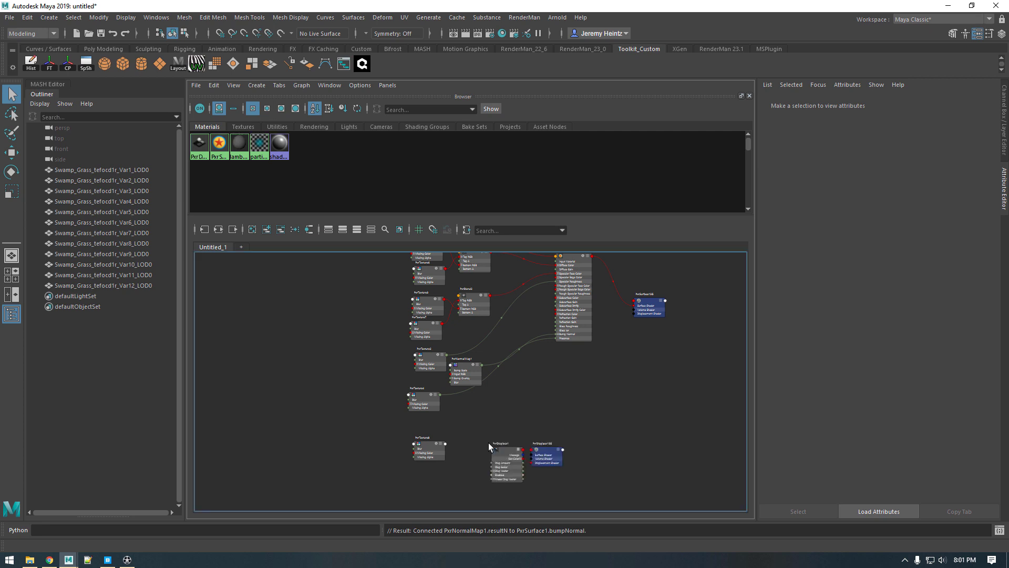
Step: Delete the PxrDisplace node's extra shading group and move the PxrDisplace node below the PxrSurface material
left_click_drag(504, 473, 626, 419)
key("Delete")
left_click_drag(526, 423, 605, 417)
Step: Create a PxrDispTransform node between the displacement texture and the PxrDisplace node
left_click(521, 446)
key("Tab")
type("pxr")
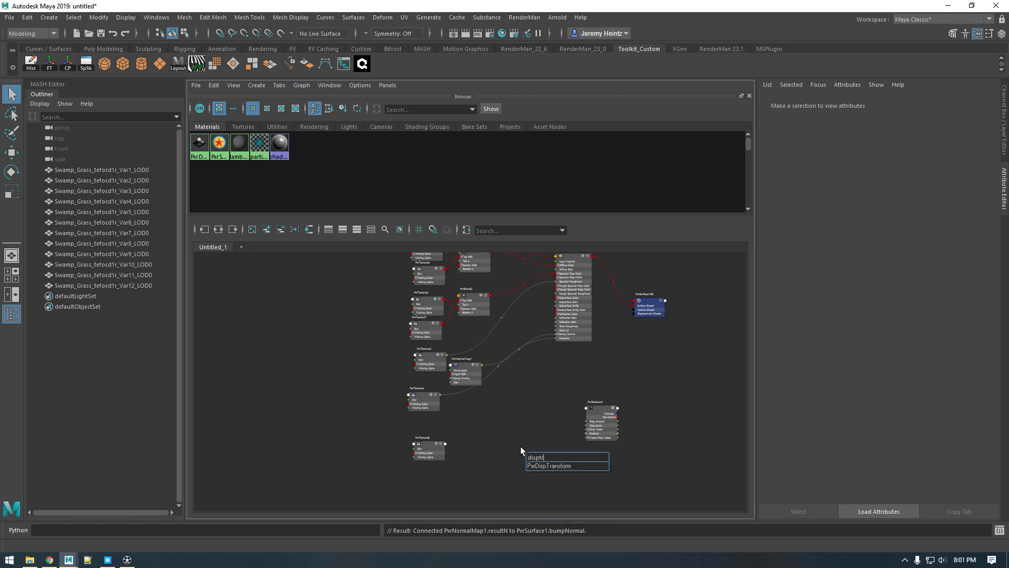
key("Escape")
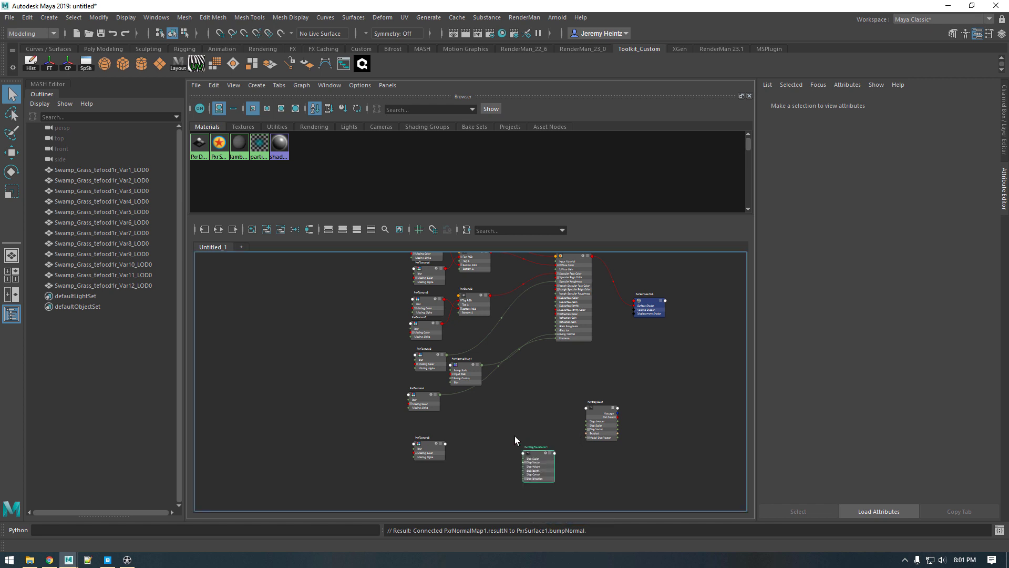
Step: Connect the displacement texture's Result R output to Disp Scalar on the PxrDispTransform node
left_click_drag(521, 443, 499, 412)
scroll(497, 448, "up", 4)
left_click(857, 274)
left_click(858, 296)
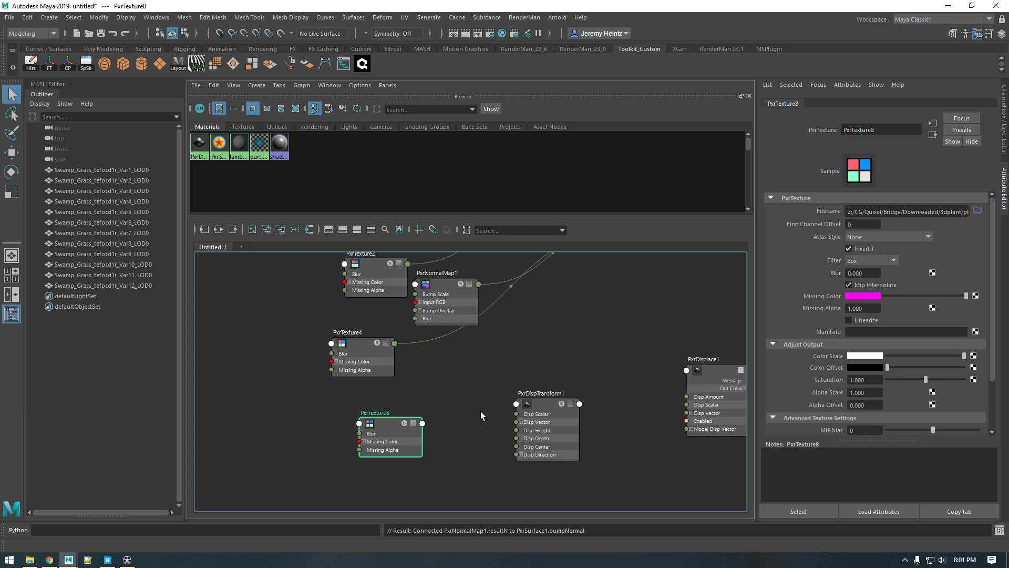
left_click_drag(539, 423, 527, 417)
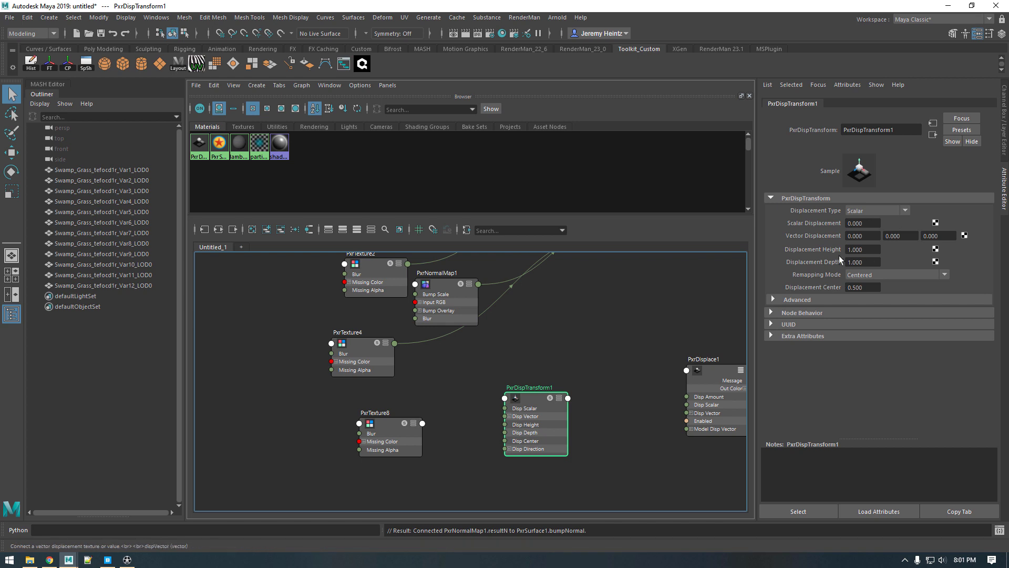
left_click(424, 424)
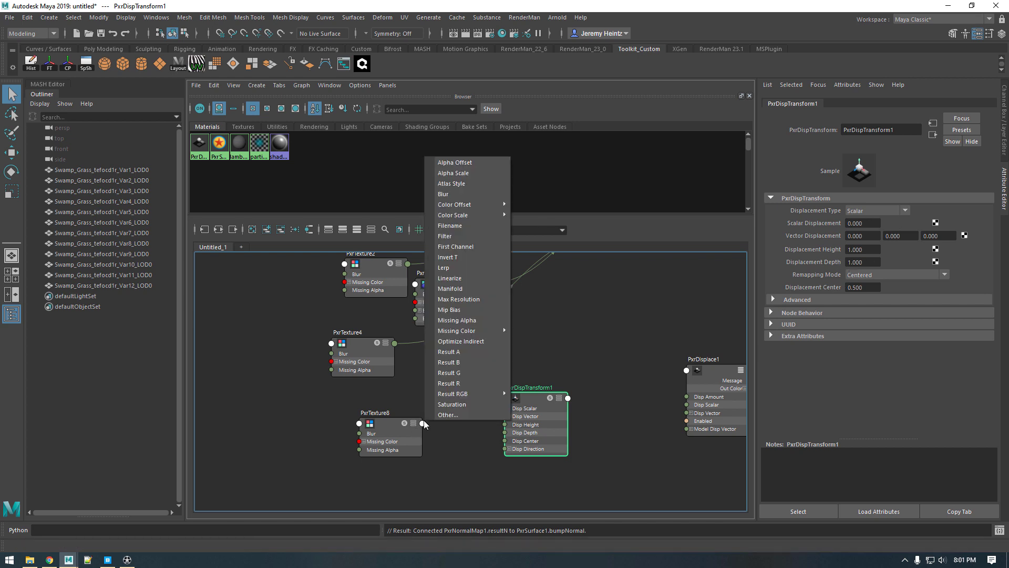
left_click(471, 383)
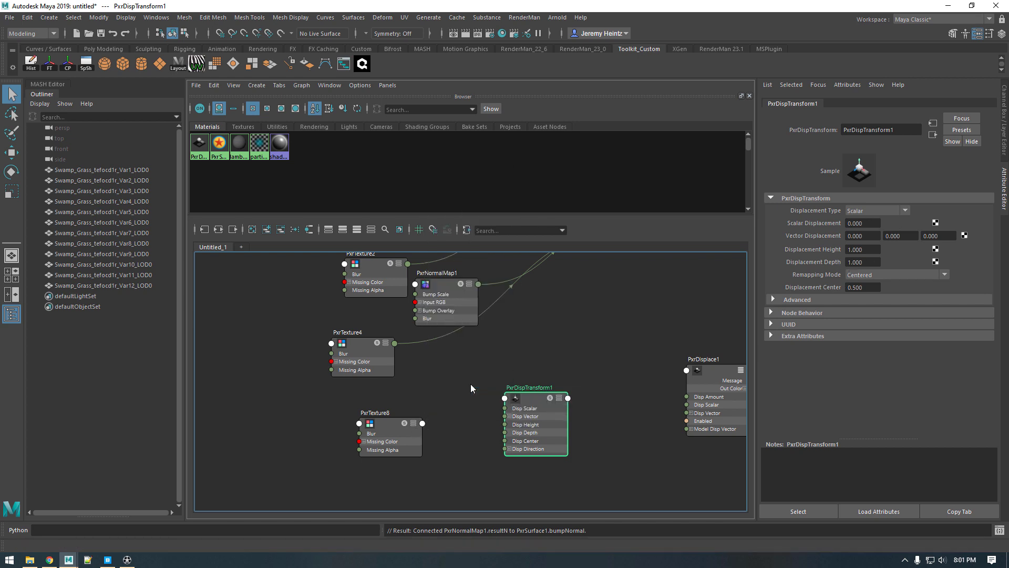
left_click(506, 410)
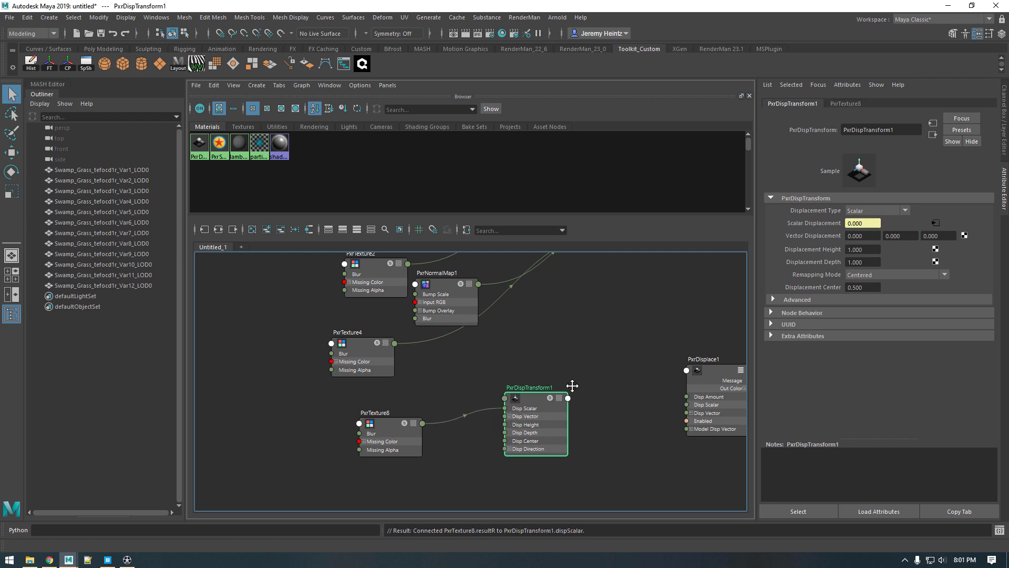
Step: Move the PxrDisplace node closer to PxrDispTransform and connect the transform's Result F output to its Disp Scalar input
middle_click_drag(590, 377, 469, 418, "alt")
scroll(531, 438, "down", 1)
left_click_drag(597, 459, 501, 456)
scroll(501, 456, "up", 1)
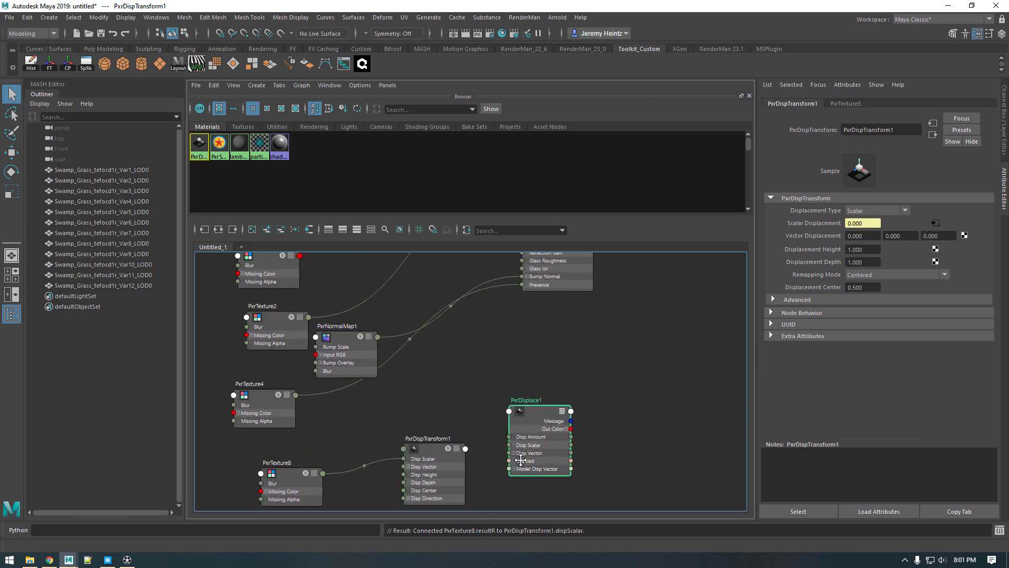
middle_click_drag(501, 456, 497, 420, "alt")
left_click(463, 413)
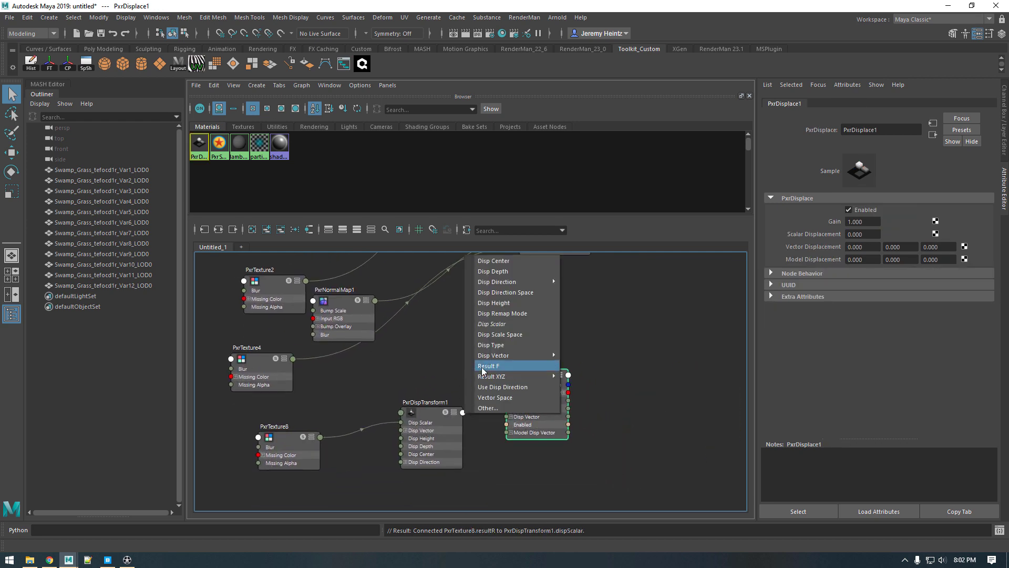
key("Escape")
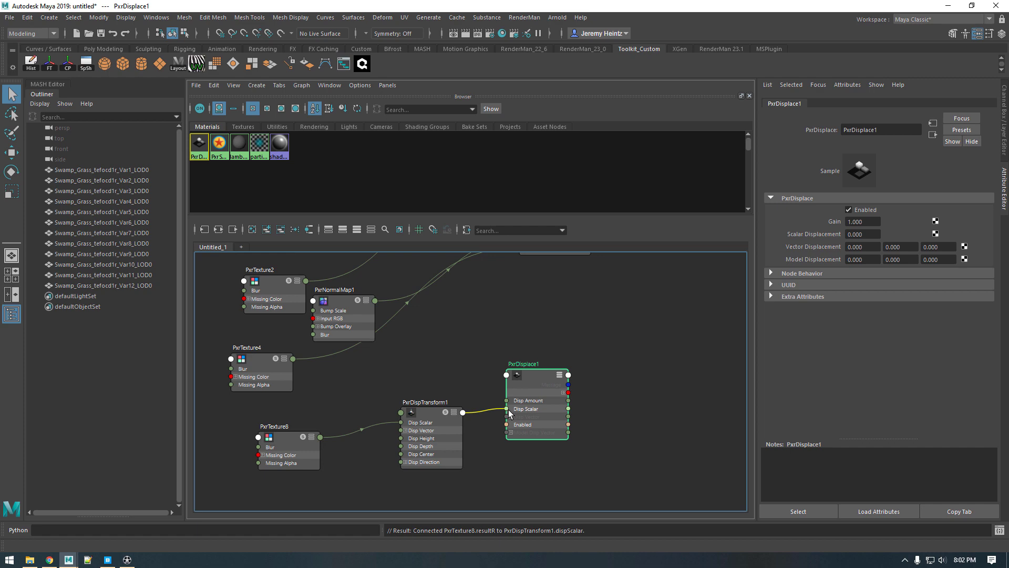
left_click(508, 409)
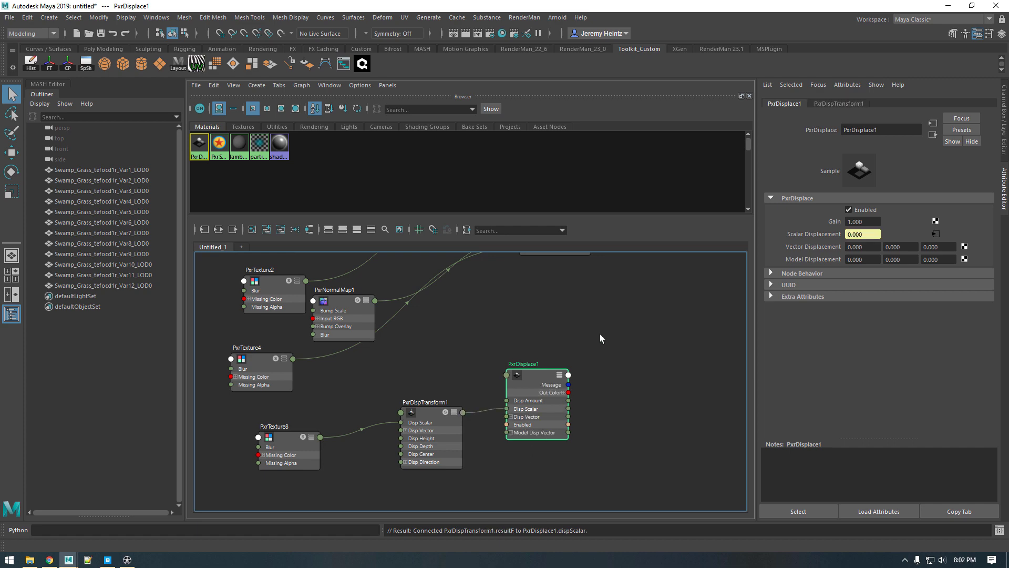
Step: Check the ShadingEngine connection options in the RenderMan workflow preferences and close the preferences
scroll(574, 417, "down", 6)
scroll(478, 417, "down", 4)
scroll(569, 426, "up", 1)
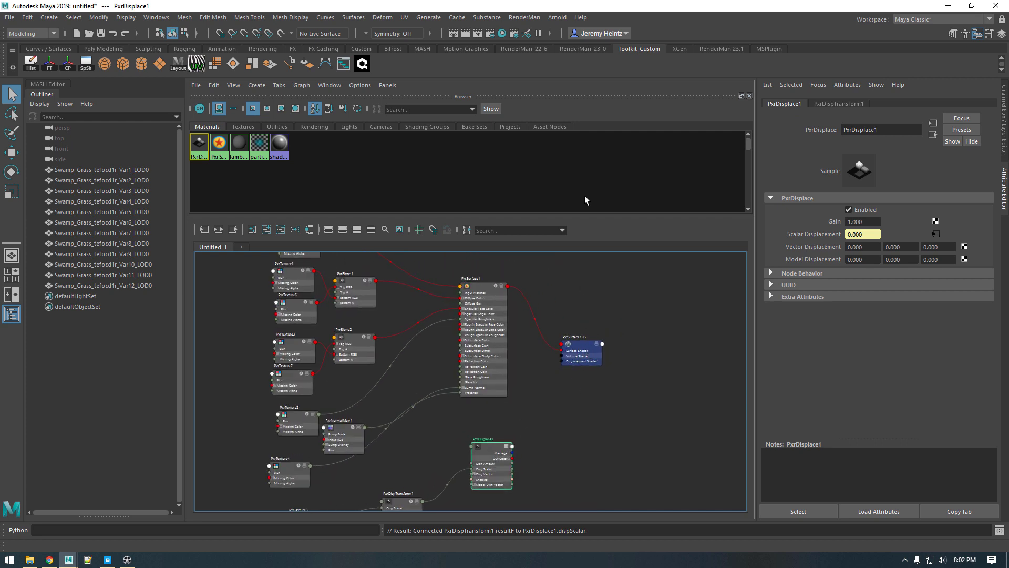
left_click(524, 18)
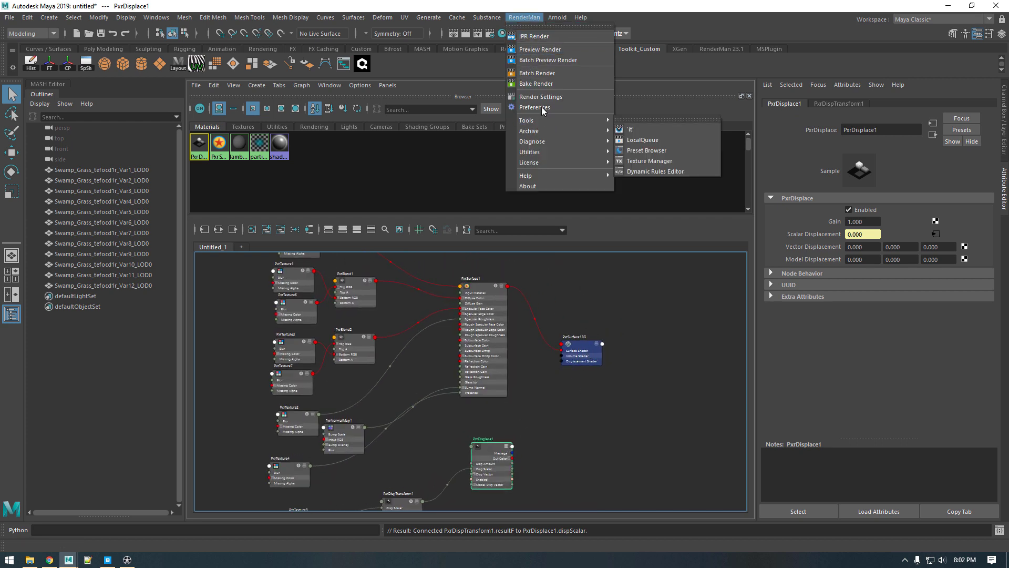
left_click(531, 98)
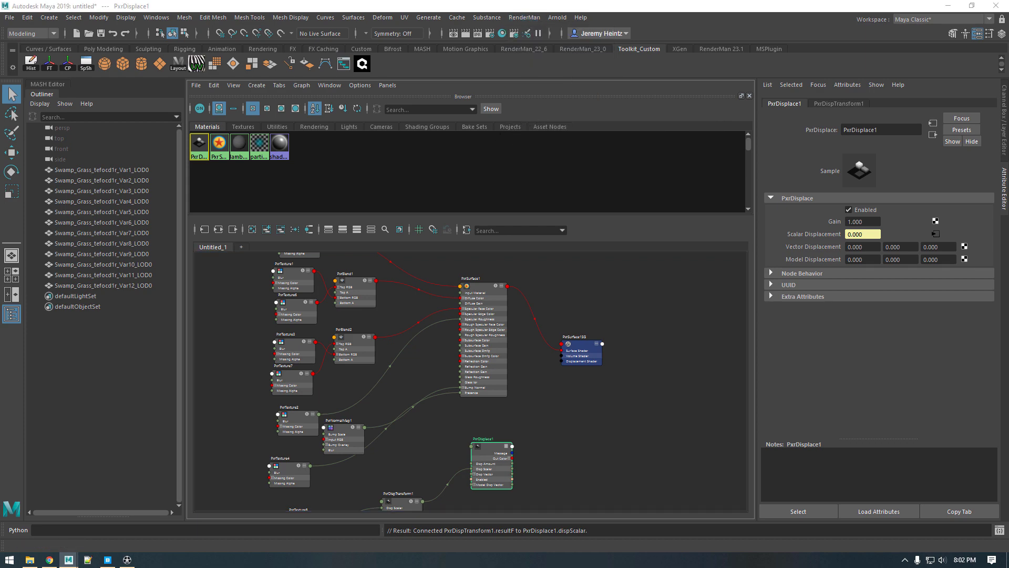
left_click(539, 166)
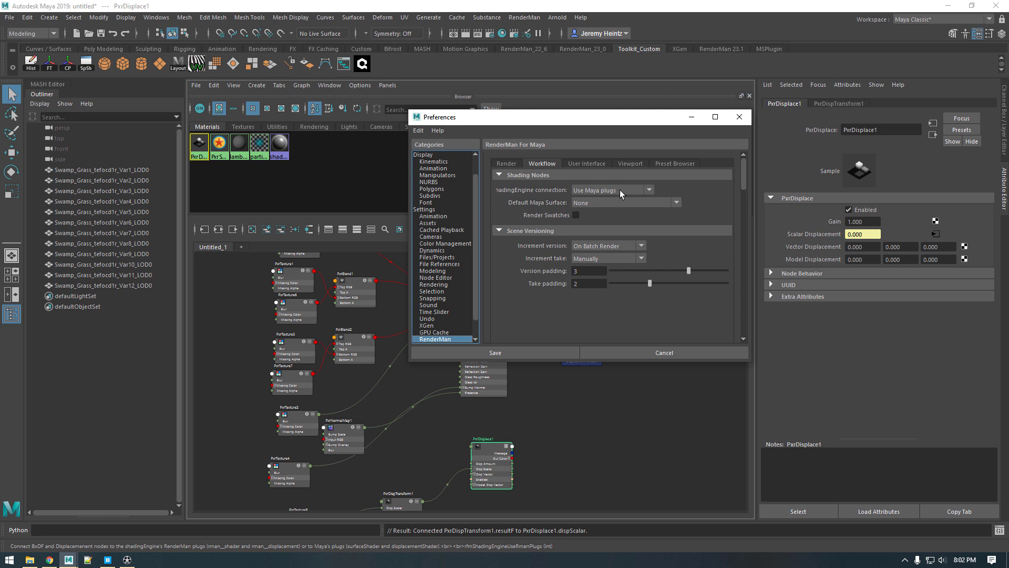
left_click(650, 189)
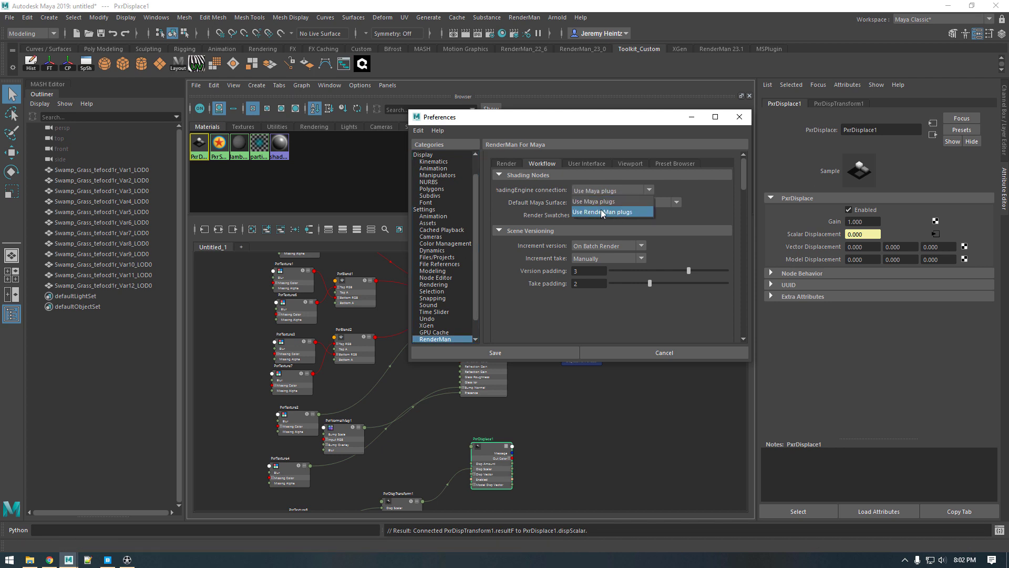
left_click(701, 325)
left_click(740, 117)
Step: Connect the PxrDisplace node's Out Color output to the Displacement Shader input of the PxrSurface1SG shading group
left_click(513, 450)
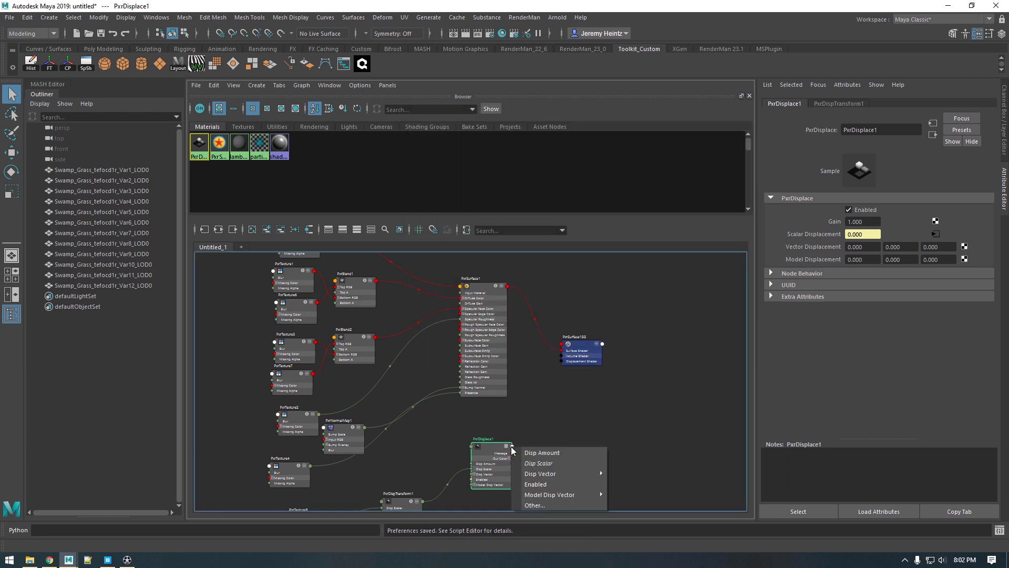
left_click(534, 505)
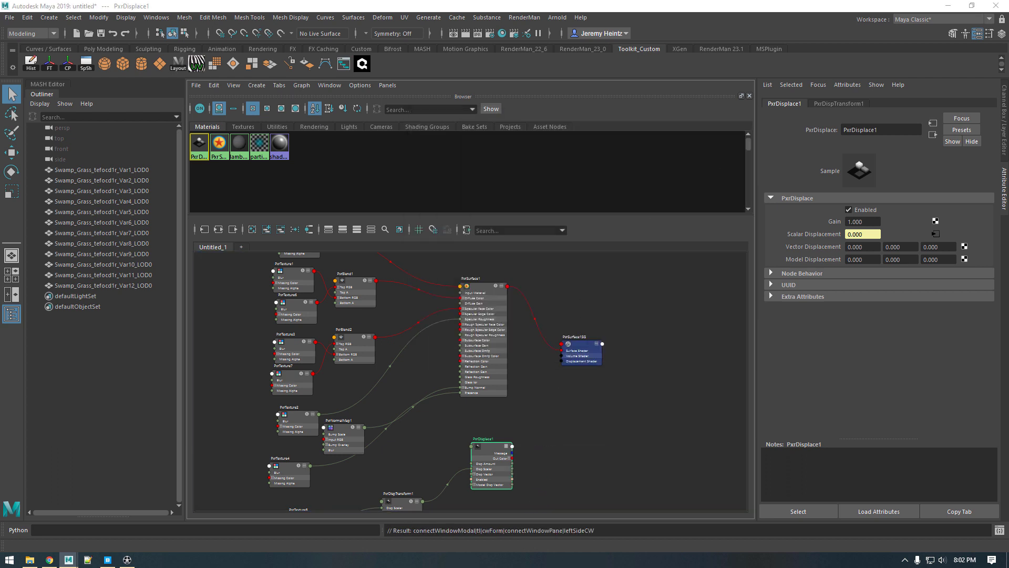
left_click(565, 251)
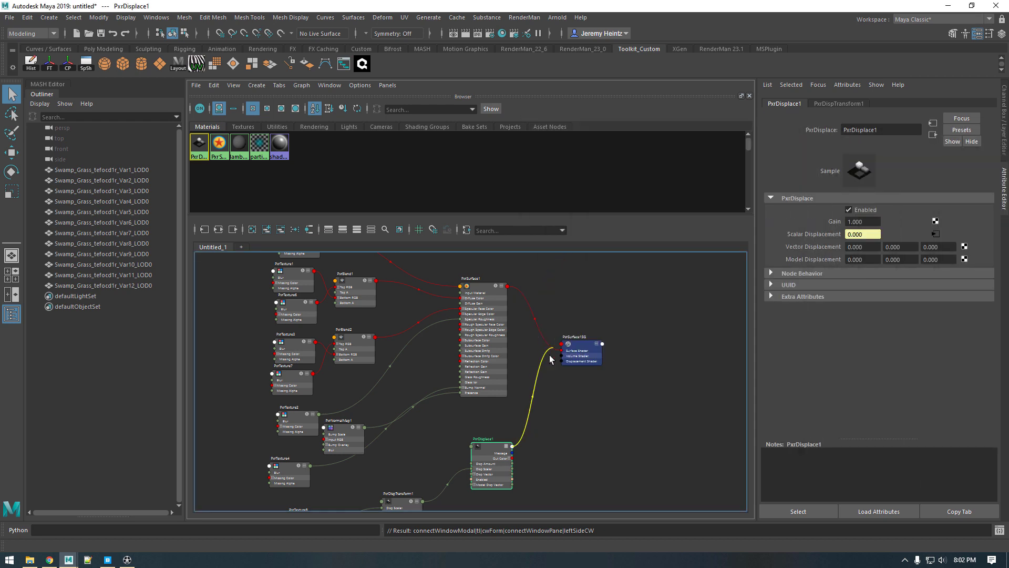
left_click(562, 360)
left_click(576, 355)
scroll(575, 387, "up", 4)
scroll(603, 343, "down", 3)
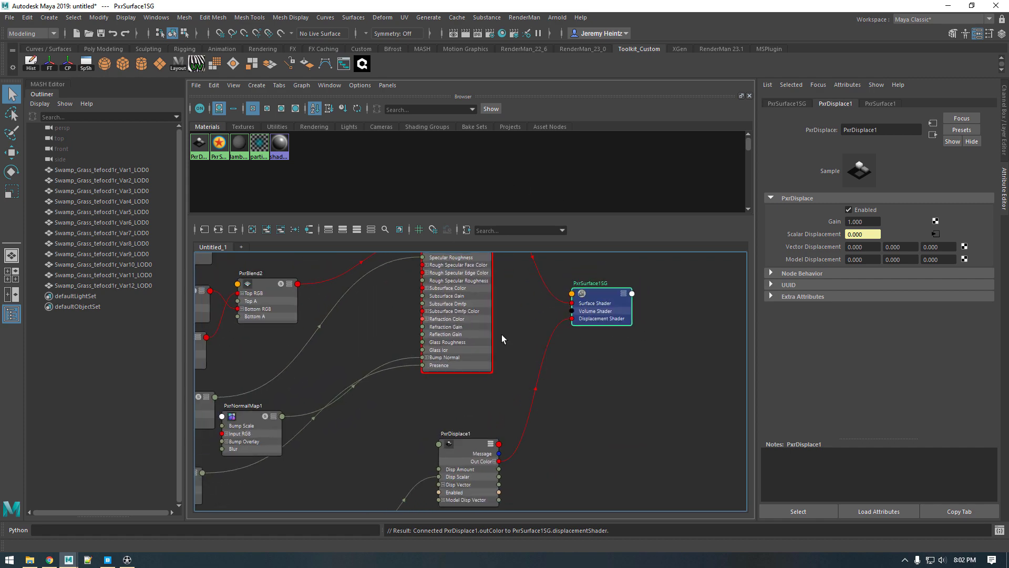
Step: Inspect the full input list of the PxrSurface1SG shading group for its RenderMan surface and displacement plugs
left_click_drag(499, 465, 573, 297)
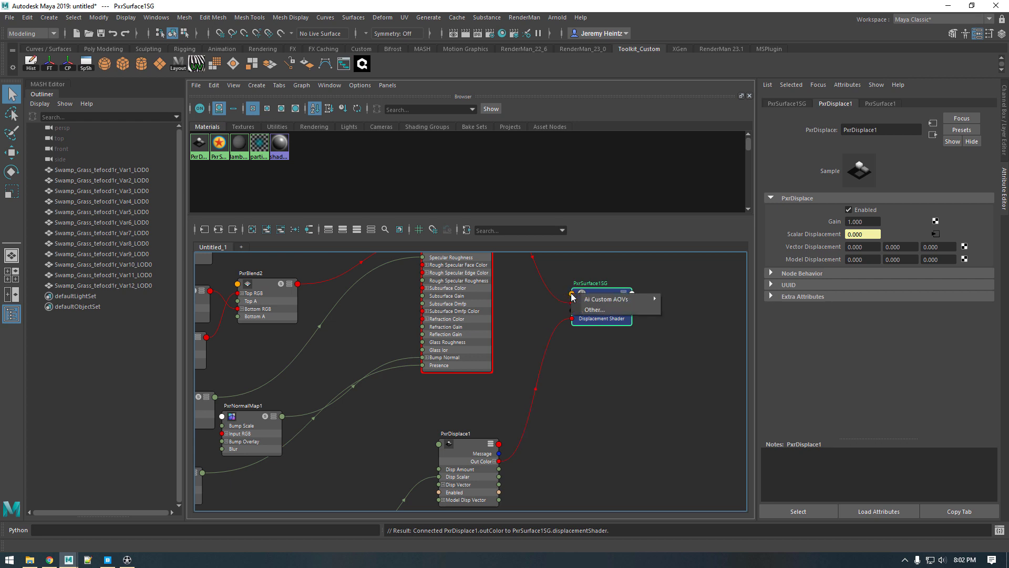
left_click(592, 310)
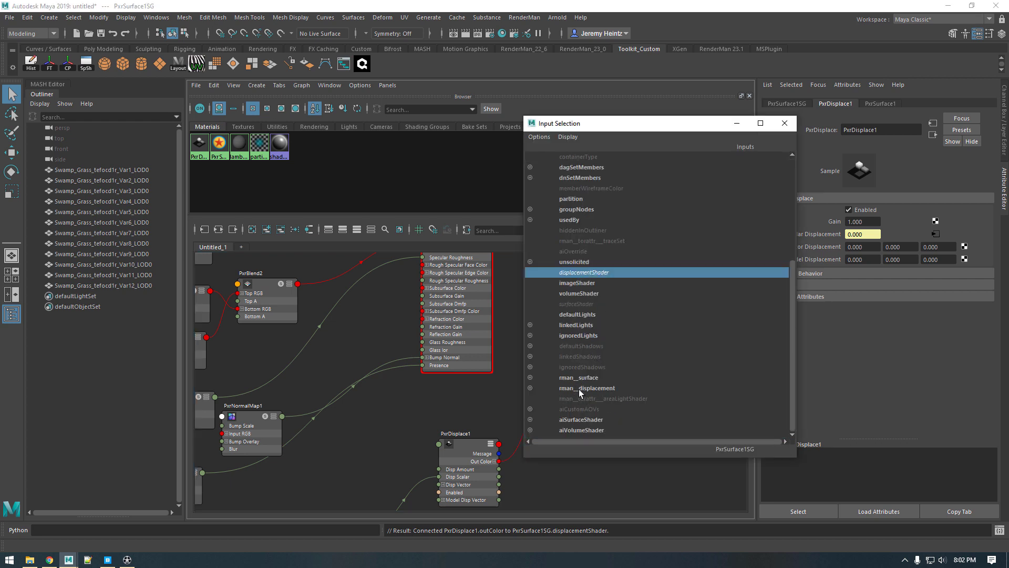
left_click(785, 123)
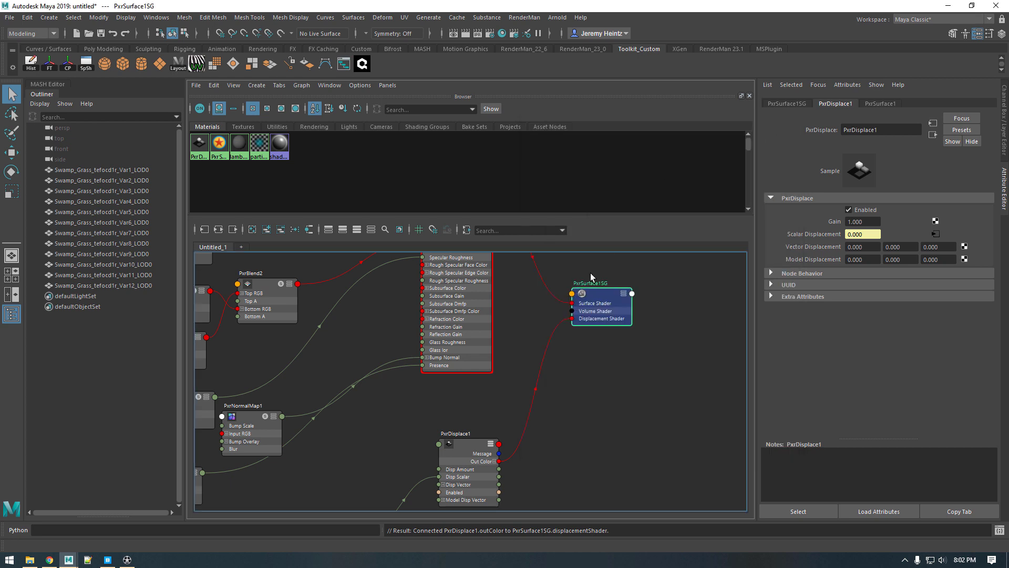
scroll(624, 343, "down", 1)
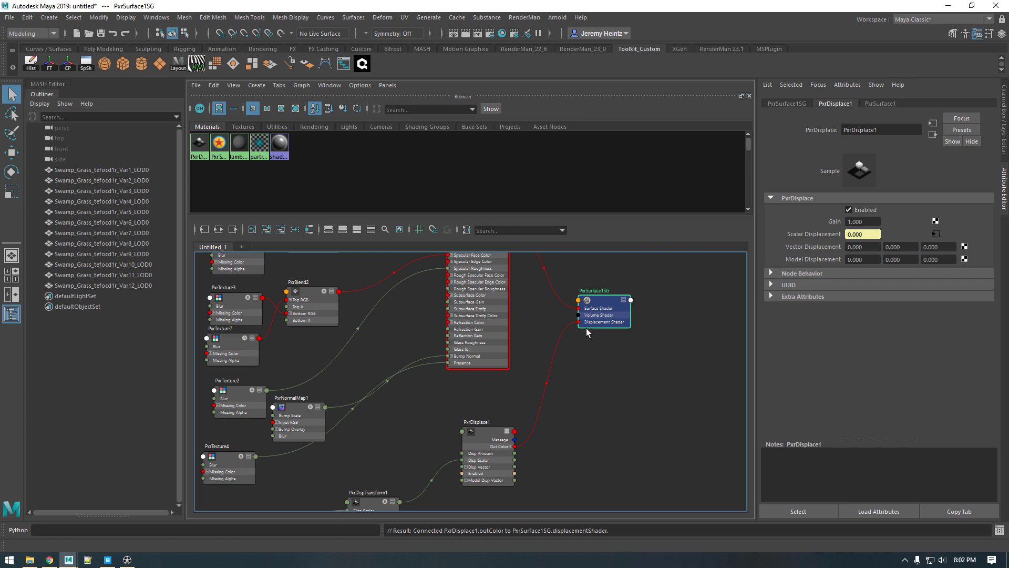
scroll(547, 342, "down", 5)
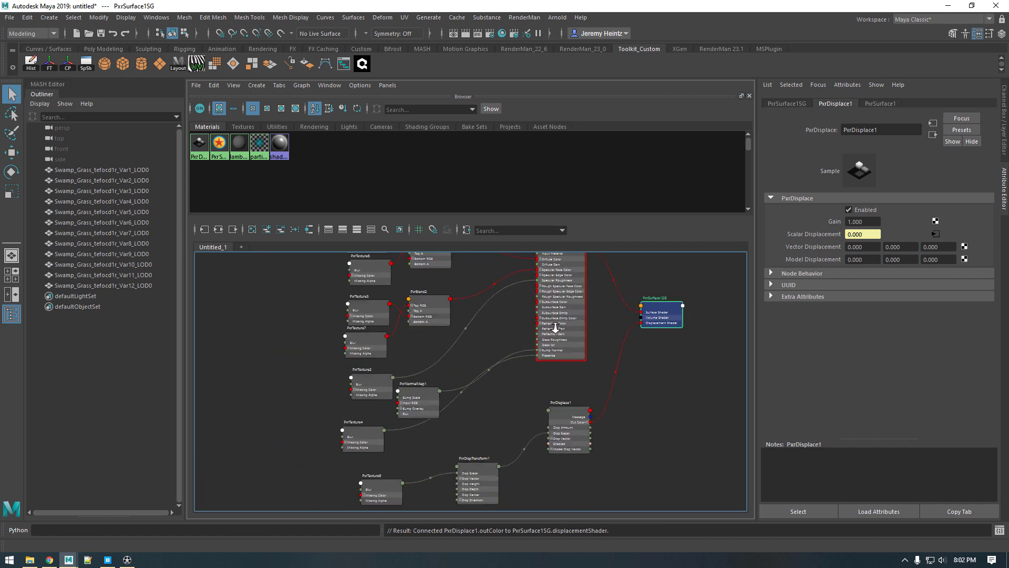
scroll(507, 354, "down", 1)
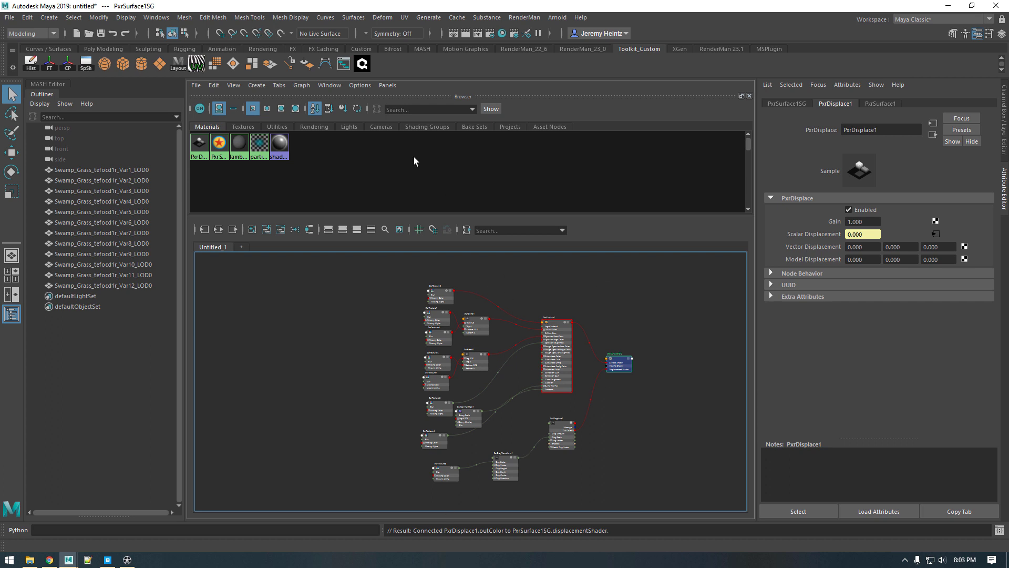
Step: Select all twelve Swamp Grass meshes, Var1 to Var12, and assign the PxrSurface1 material to them
key("space")
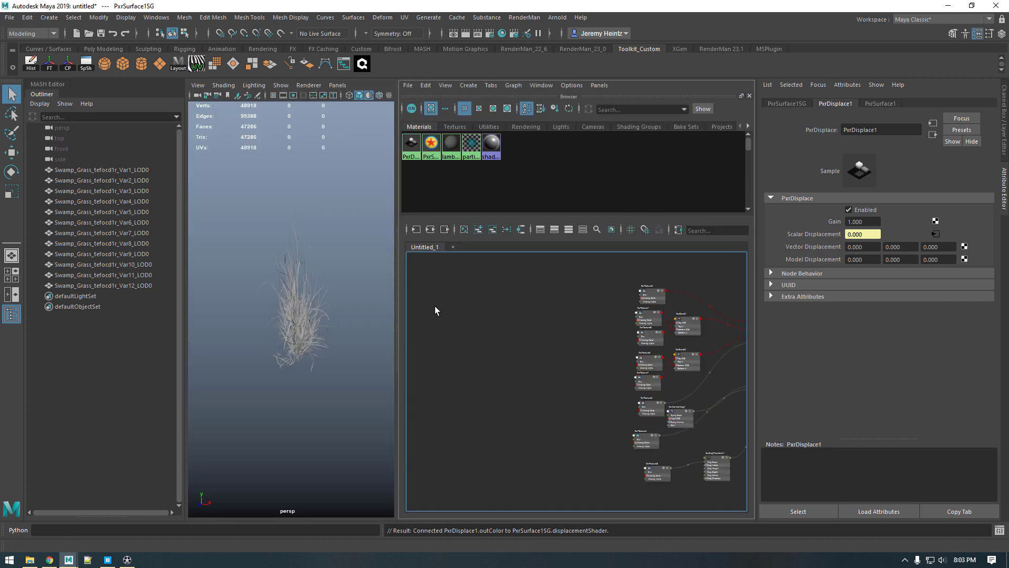
left_click_drag(118, 171, 131, 287)
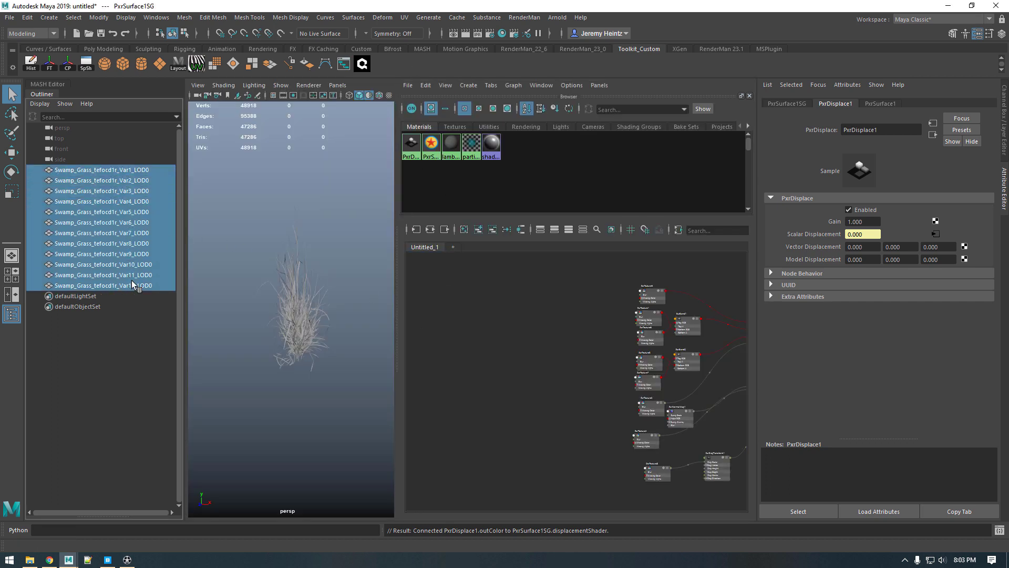
key("a")
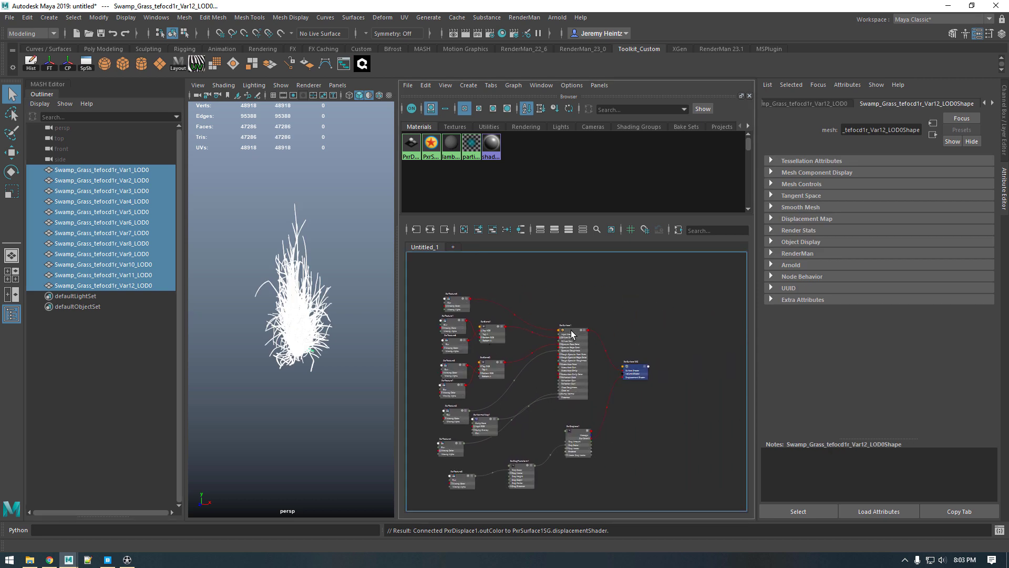
right_click_drag(572, 333, 552, 317)
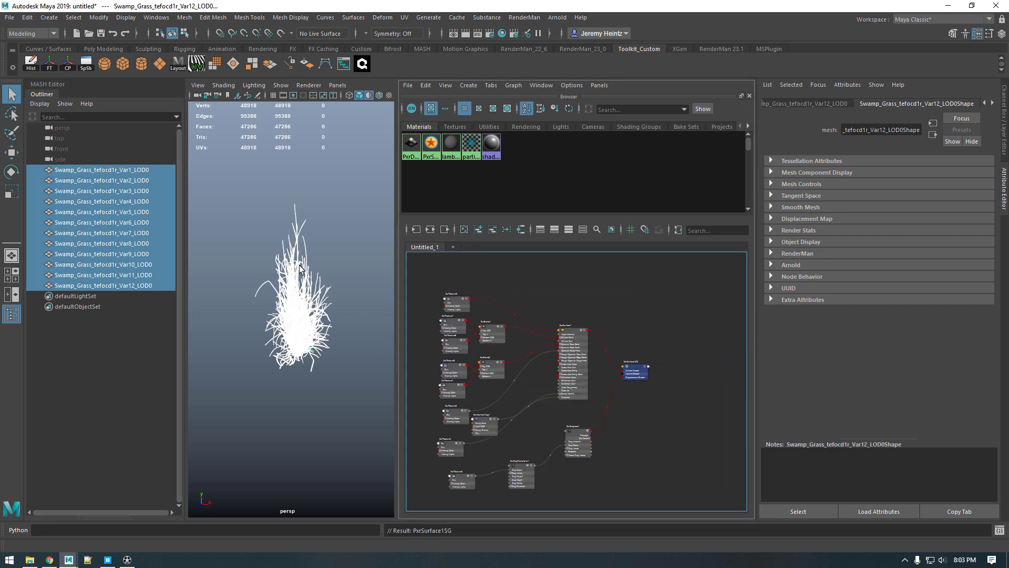
Step: Select all nodes of the shading network and examine their connections from the textures through to the shading group
right_click_drag(544, 348, 619, 380, "alt")
mouse_move(619, 379)
middle_mouse_down("alt")
mouse_move(599, 362)
mouse_move(623, 373)
mouse_move(604, 384)
middle_mouse_up("alt")
right_click_drag(642, 372, 607, 356, "alt")
key("space")
right_click_drag(450, 336, 418, 333, "alt")
scroll(419, 333, "down", 5)
middle_click_drag(460, 368, 462, 324, "alt")
key("ctrl+a")
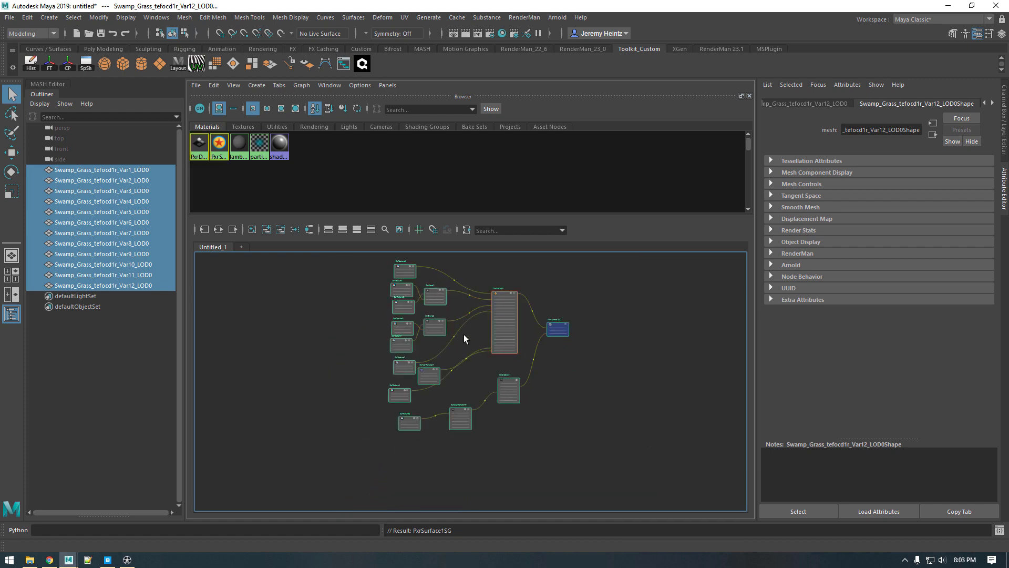
scroll(464, 334, "up", 5)
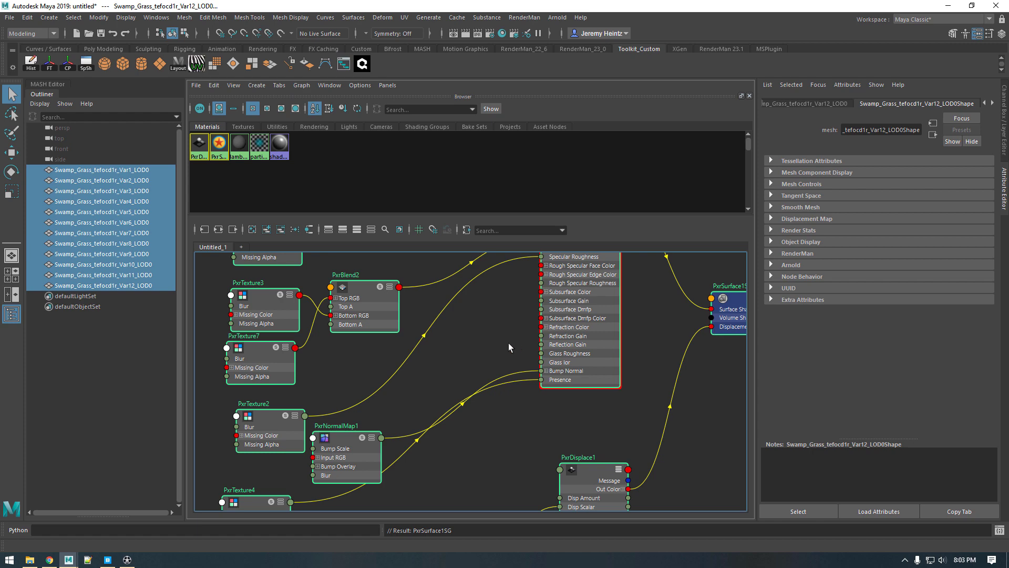
middle_click_drag(515, 342, 538, 434, "alt")
scroll(525, 410, "down", 3)
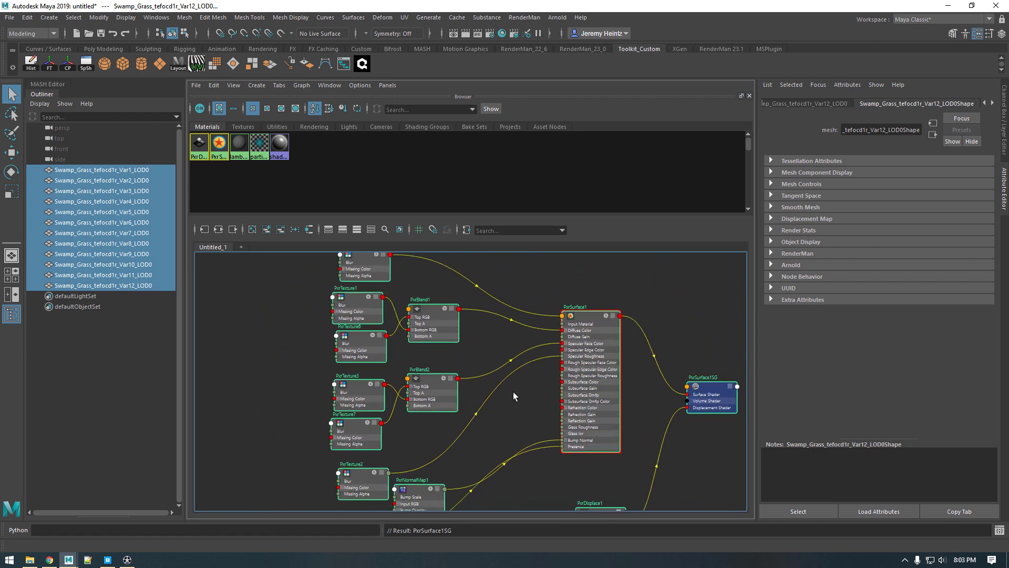
middle_click_drag(511, 392, 468, 395, "alt")
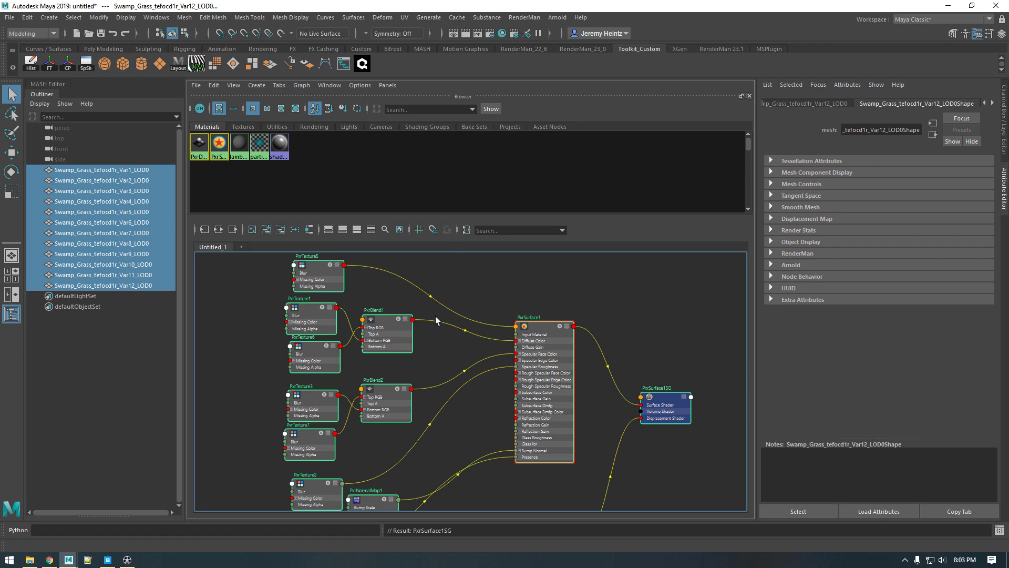
Step: Select the Swamp_Grass_tefocd1r_Var2_LOD0 mesh and enlarge the perspective view to fill the workspace
key("space")
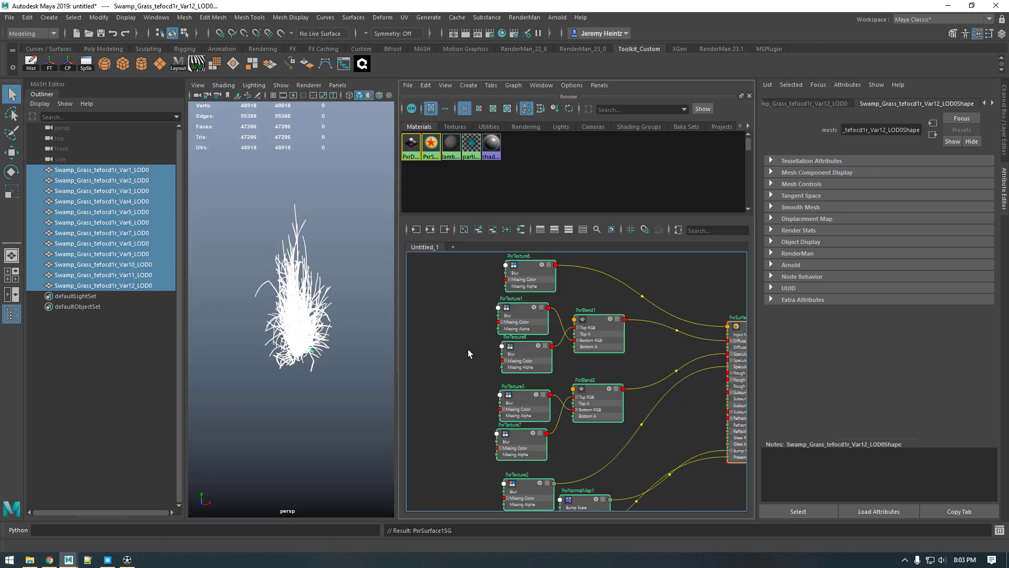
left_click(317, 244)
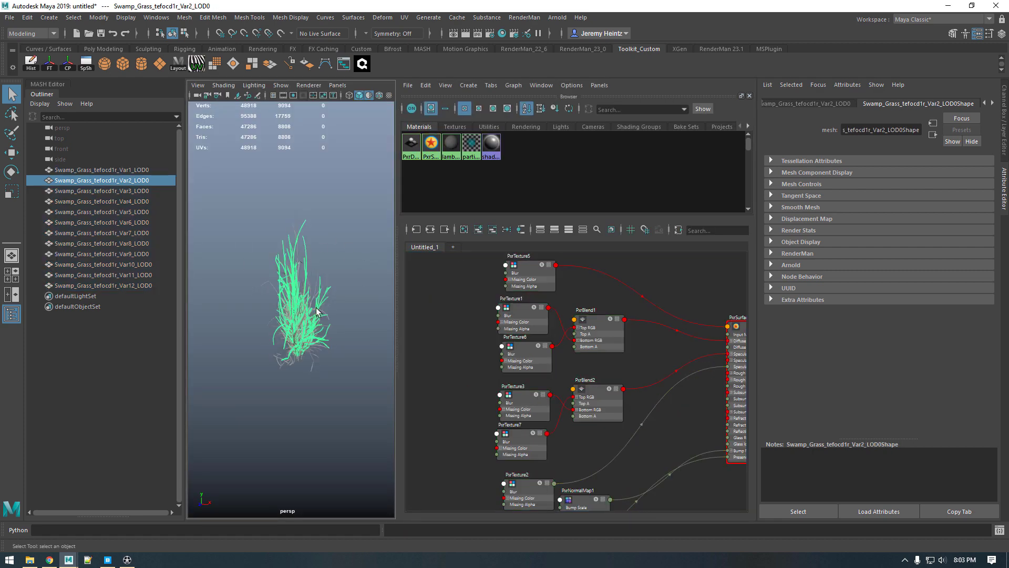
key("space")
scroll(488, 303, "down", 3)
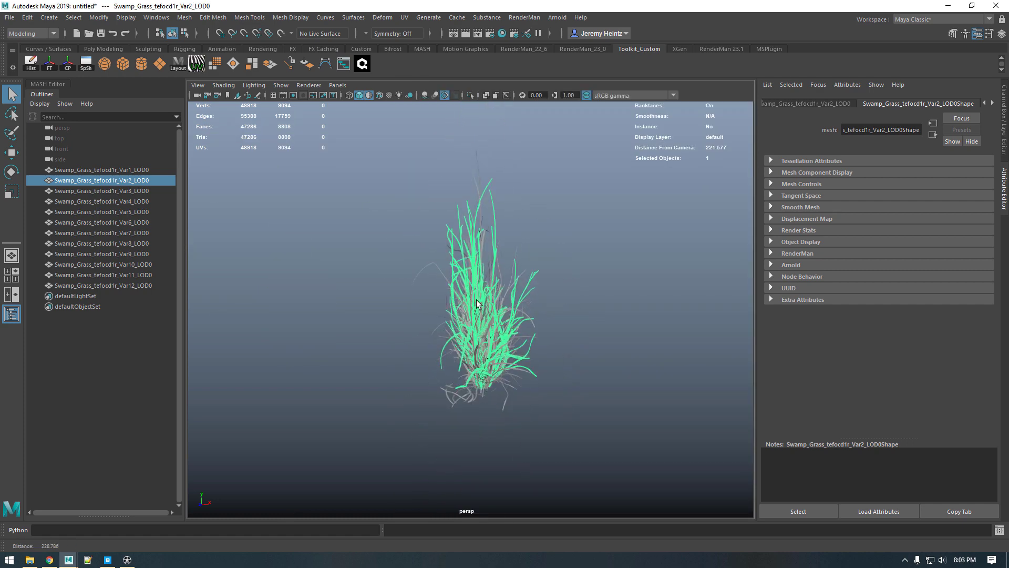
Step: Move Swamp Grass Var2 and Var3 along X to about 28 and 59, and the Var4 to Var11 group to about 87
left_click_drag(489, 303, 326, 264, "alt")
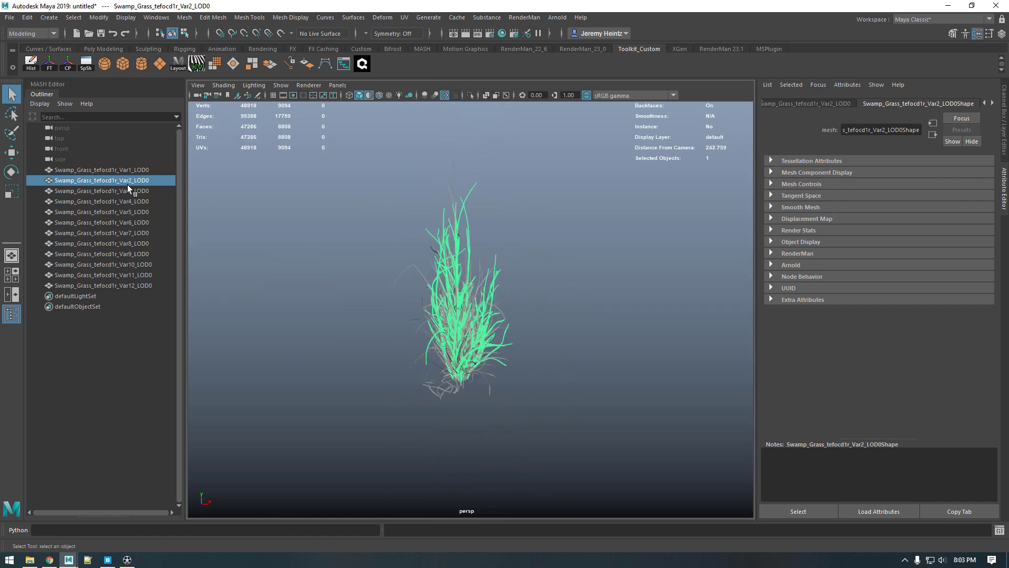
key("w")
left_click_drag(550, 377, 683, 379)
left_click(150, 192)
left_click(136, 203)
left_click(138, 278, "shift")
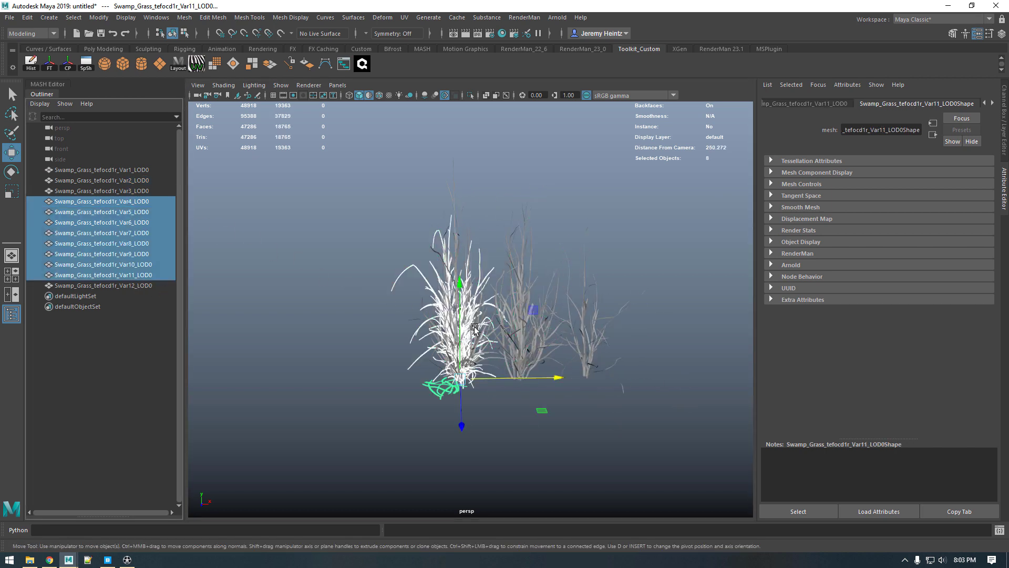
left_click_drag(373, 322, 408, 351, "alt")
middle_click_drag(514, 383, 644, 378)
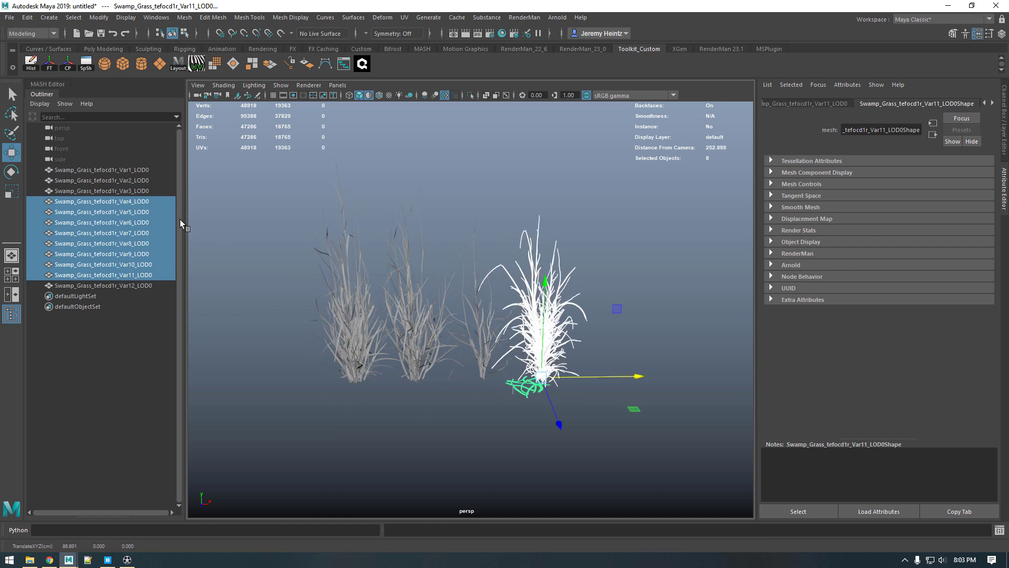
Step: Space the next grass variants along X, placing Var5 at about 109, Var6 at about 137 and Var7 to Var11 at about 159
left_click(150, 202, "ctrl")
left_click_drag(641, 377, 684, 375)
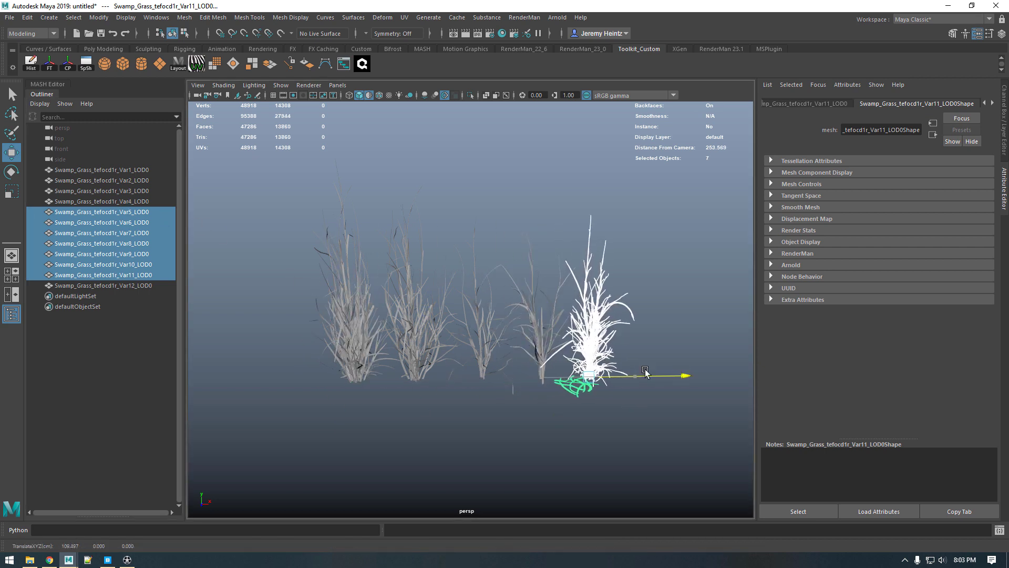
left_click(149, 212, "ctrl")
middle_click_drag(613, 351, 500, 344)
left_click(149, 222, "ctrl")
left_click_drag(546, 362, 699, 363)
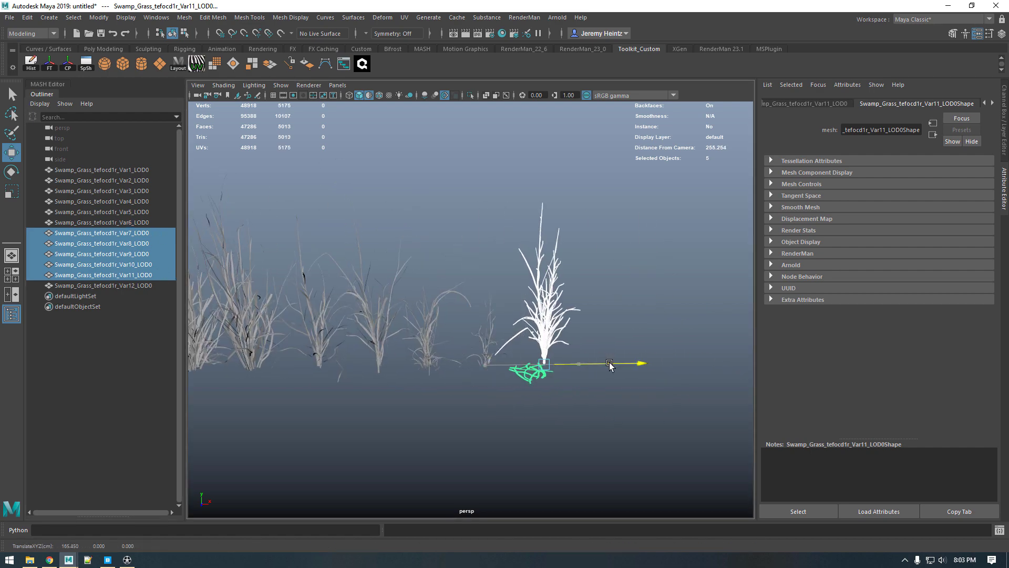
Step: Spread the remaining grass variants along X, with Var8 at about 177, Var9 at 197, Var10 at 211 and Var11 at 241
left_click(149, 234, "ctrl")
left_click(148, 243, "ctrl")
left_click(148, 254, "ctrl")
left_click(151, 265, "ctrl")
scroll(535, 309, "down", 3)
scroll(536, 309, "down", 3)
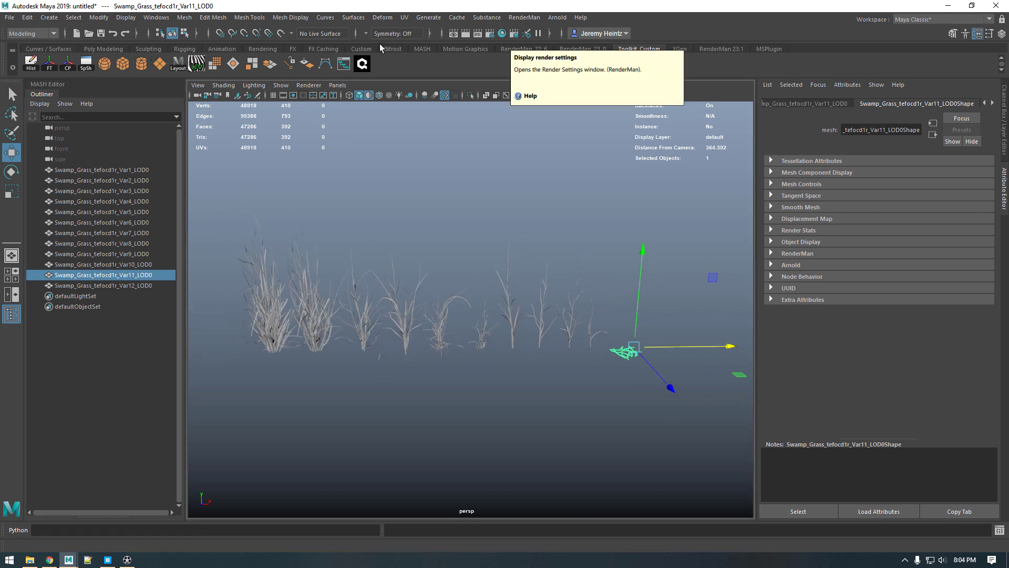
Step: Turn on the resolution gate in the perspective view and frame the whole row of grass inside it
left_click(295, 95)
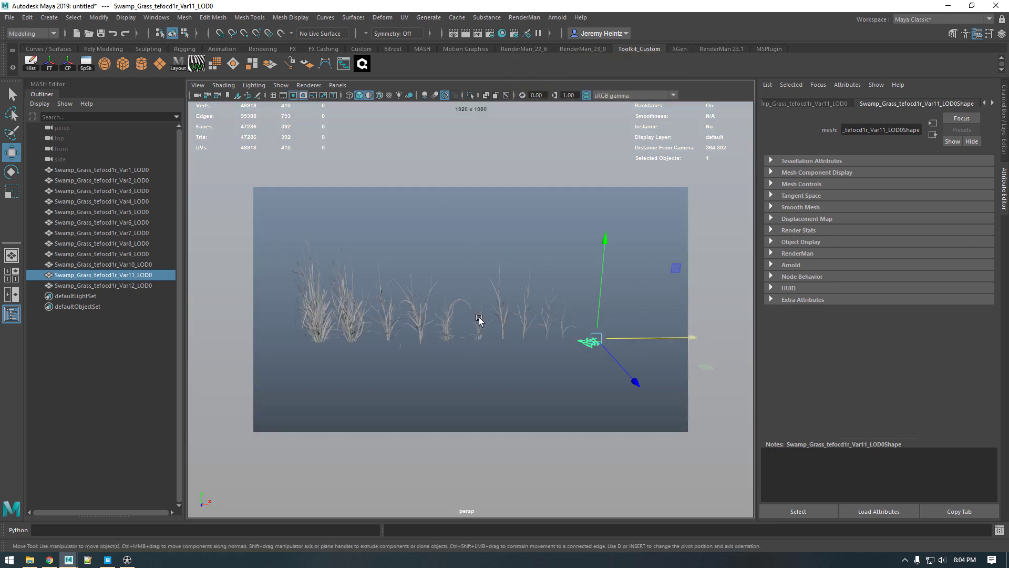
scroll(477, 321, "up", 3)
middle_click_drag(540, 336, 541, 322, "alt")
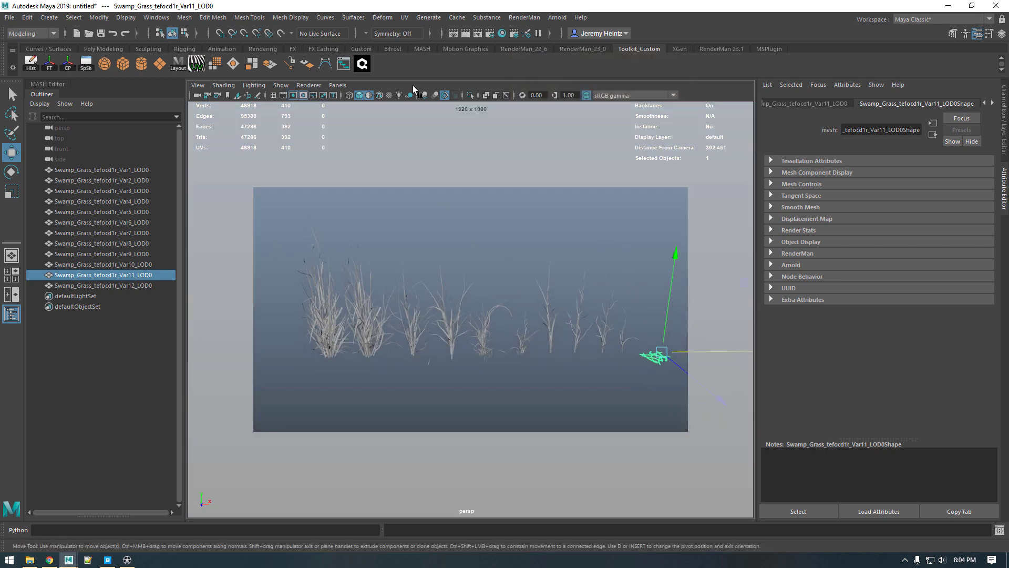
Step: Add a RenderMan PxrDomeLight to the scene
left_click(722, 49)
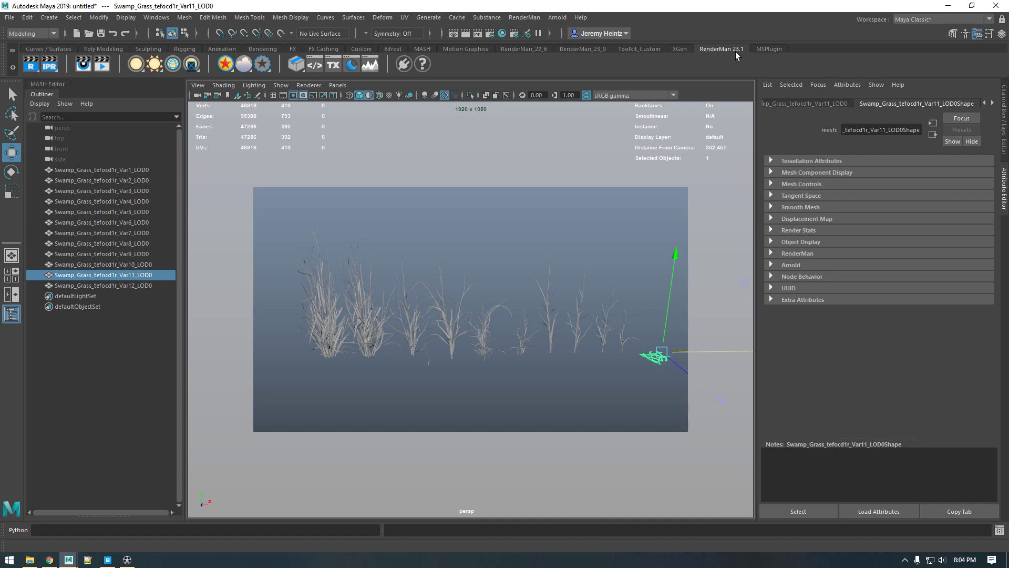
right_click(155, 67)
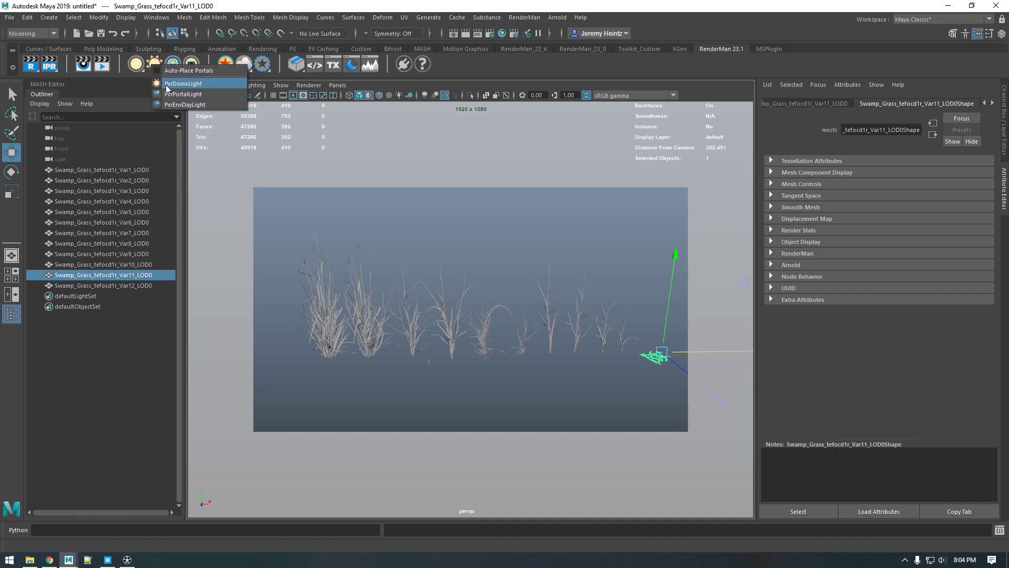
left_click(167, 86)
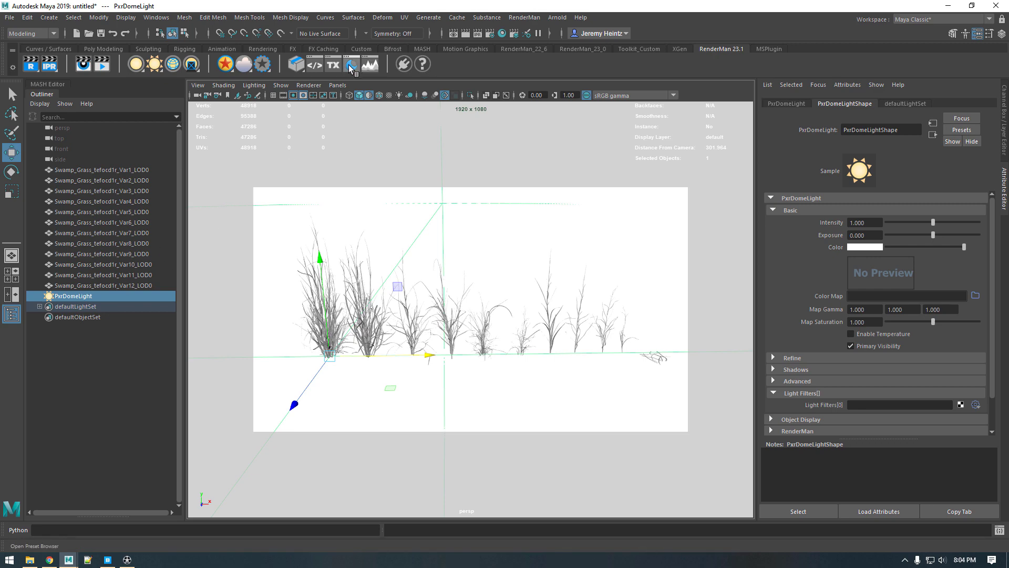
Step: Apply the Luxo-Jr environment map preset to the dome light and return to its attributes
left_click(350, 65)
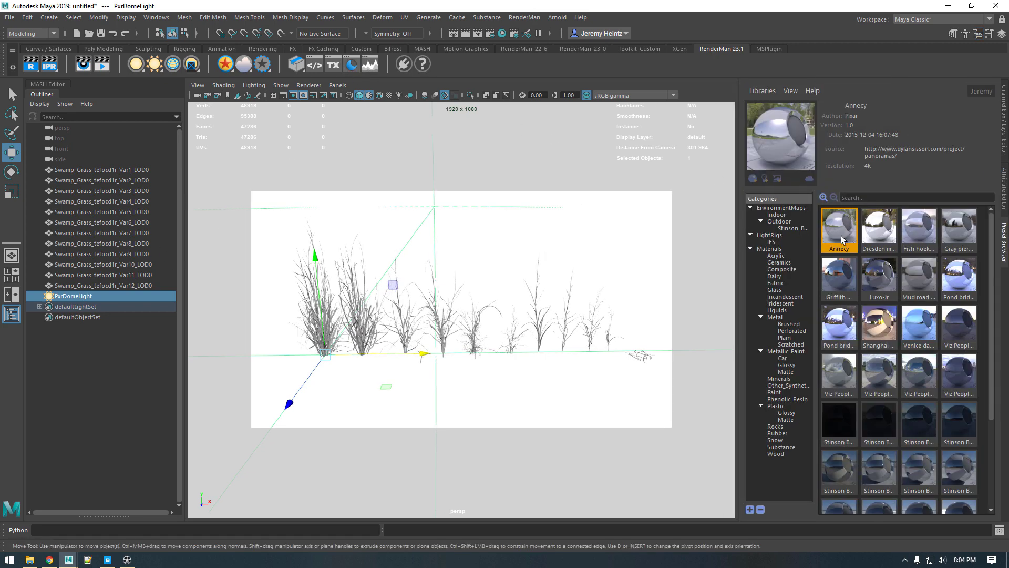
right_click(888, 278)
left_click(909, 281)
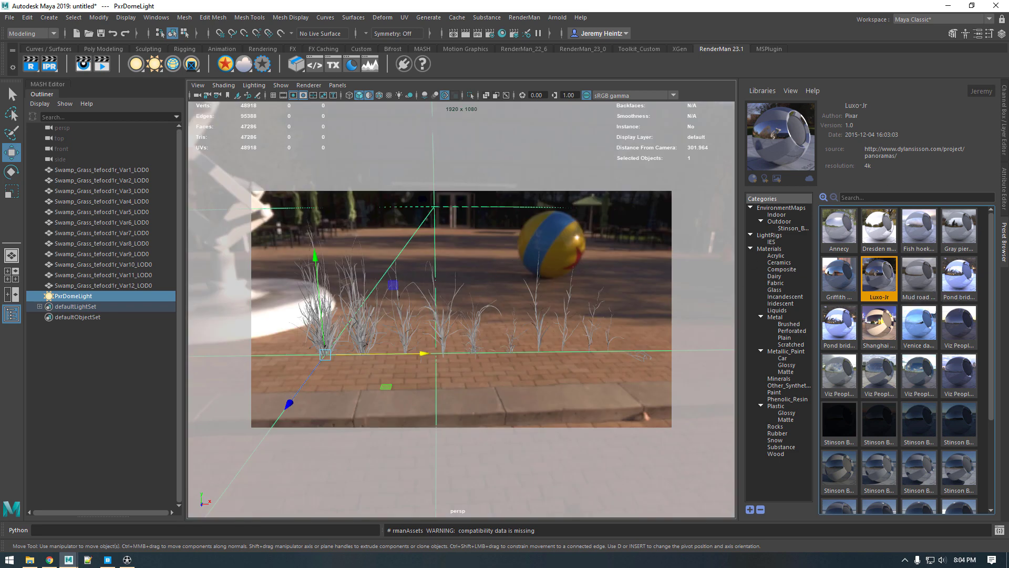
left_click(1004, 186)
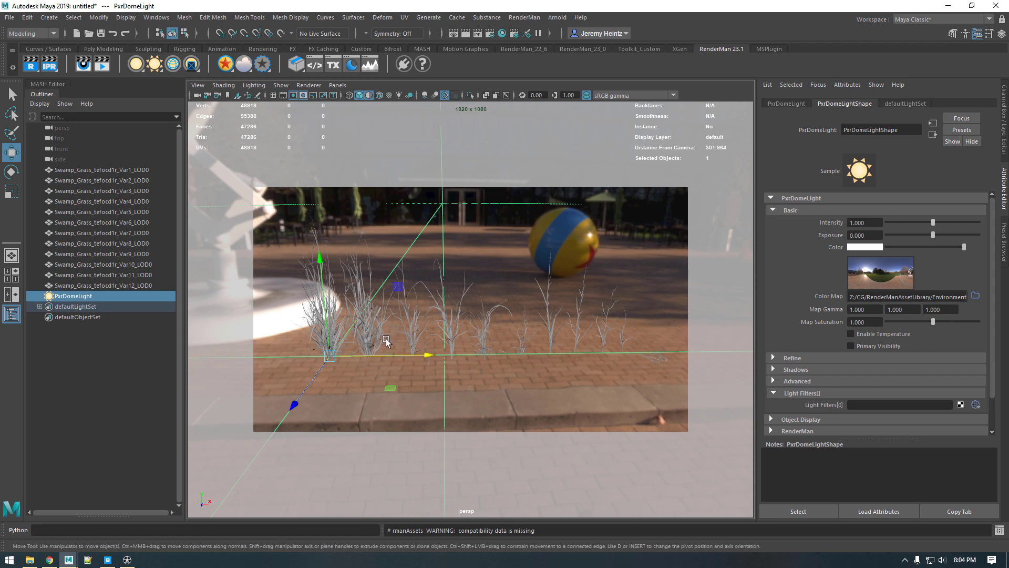
Step: Save the scene as SwampGrass in Maya Binary format in the project's assets folder
left_click(102, 36)
key("q")
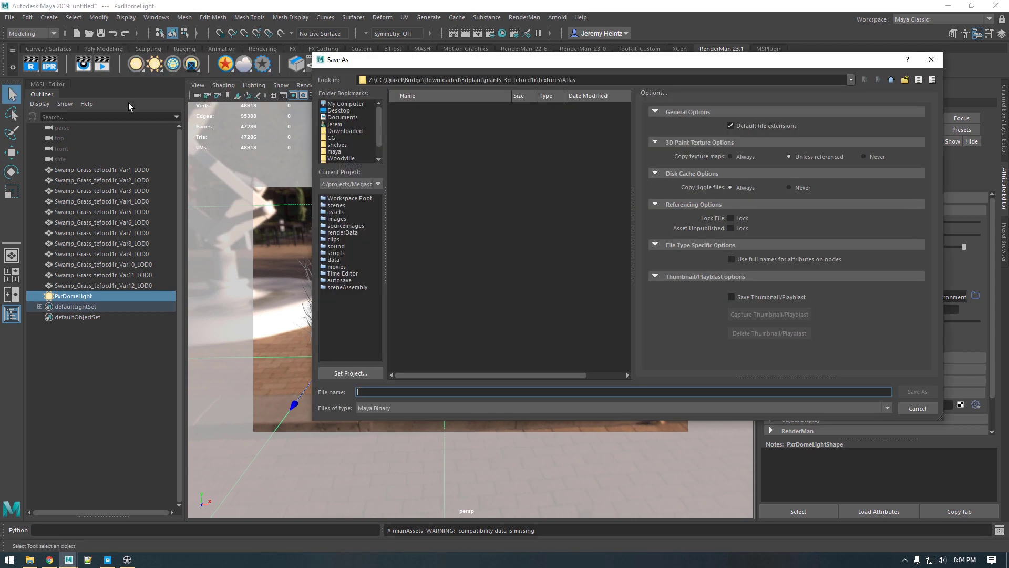
left_click(335, 212)
left_click(379, 392)
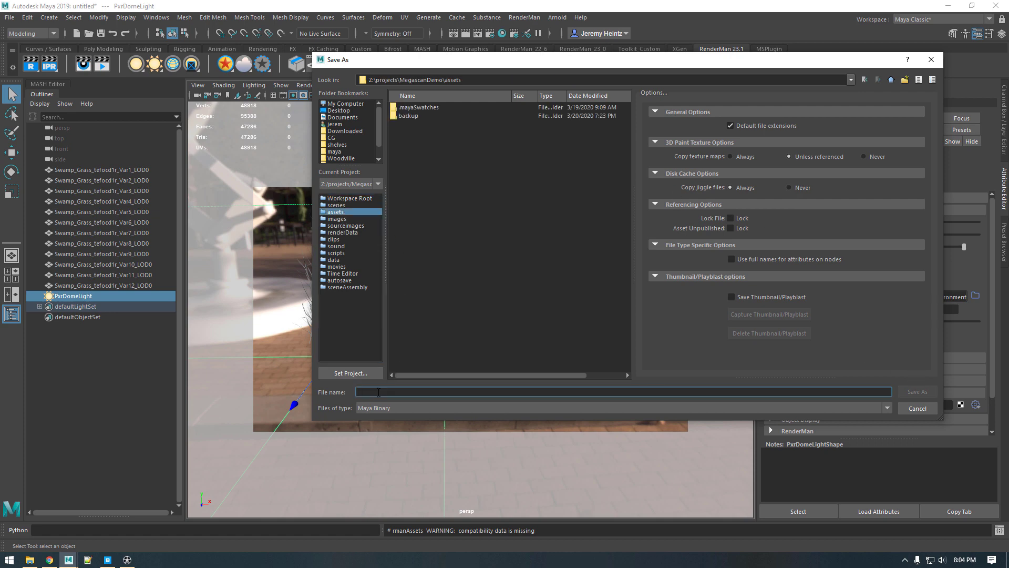
type("SwampGrass")
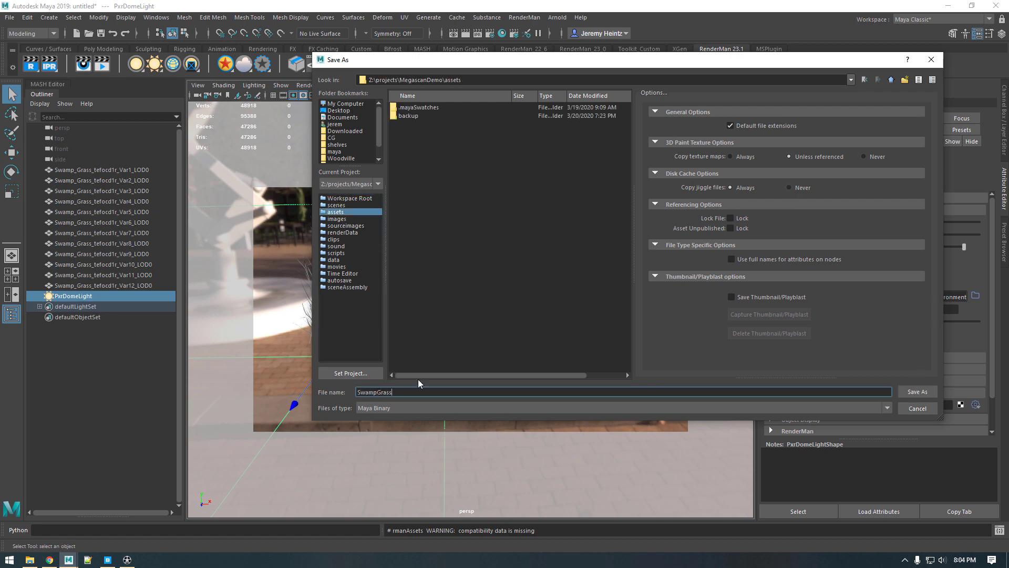
left_click(917, 393)
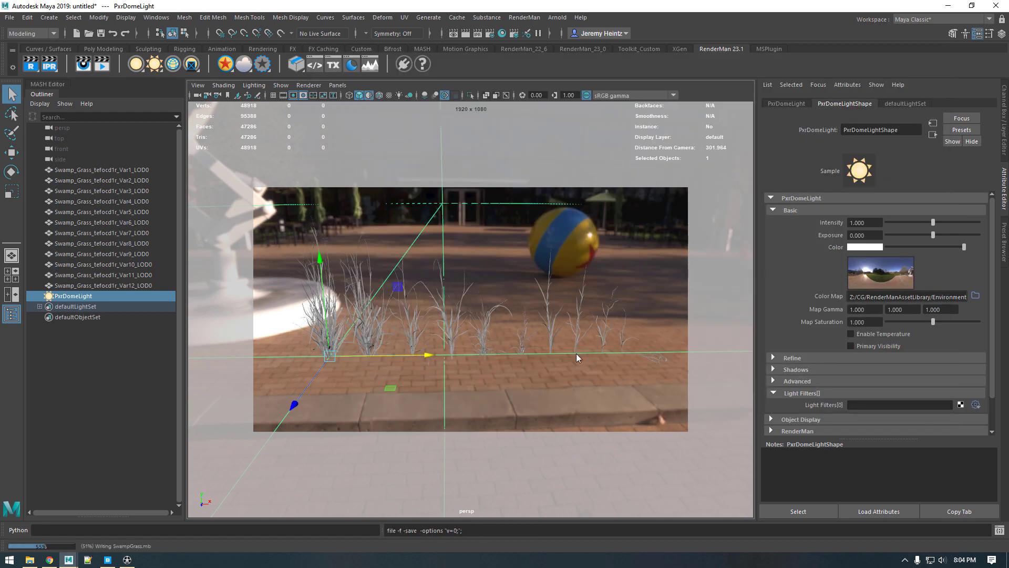
Step: Start an interactive RenderMan IPR render of the perspective view and reposition its render window
key("w")
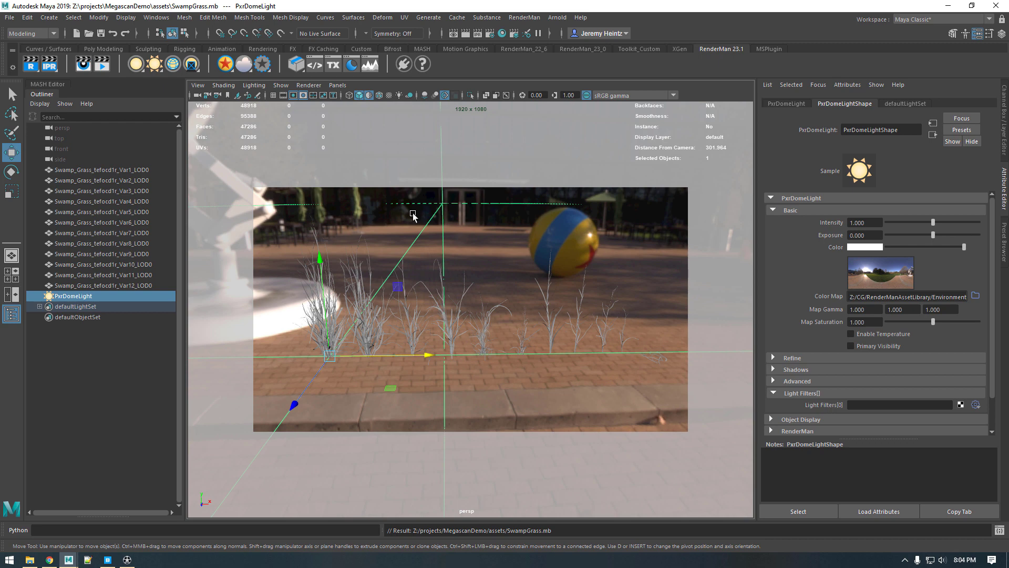
right_click(34, 65)
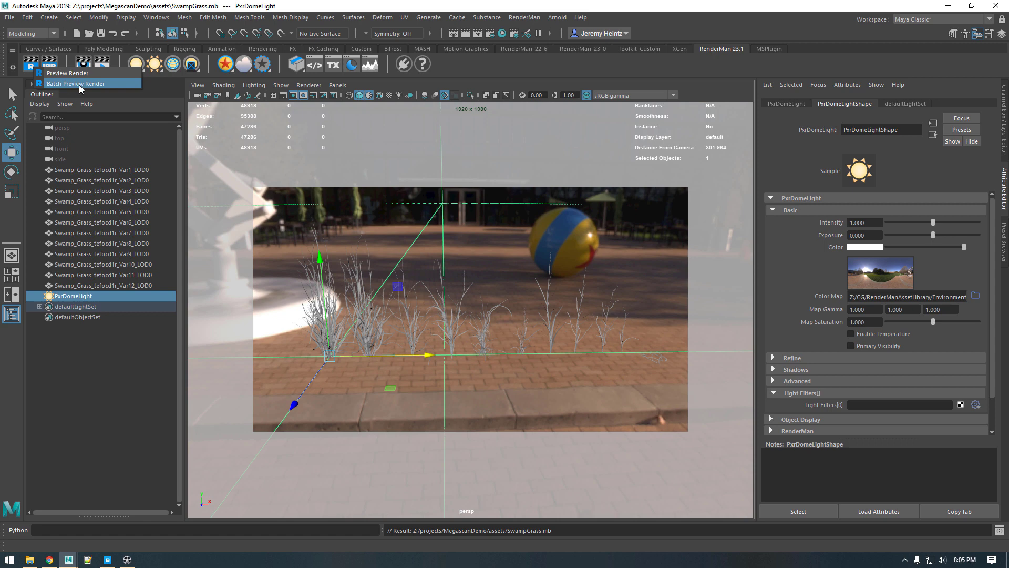
left_click(224, 6)
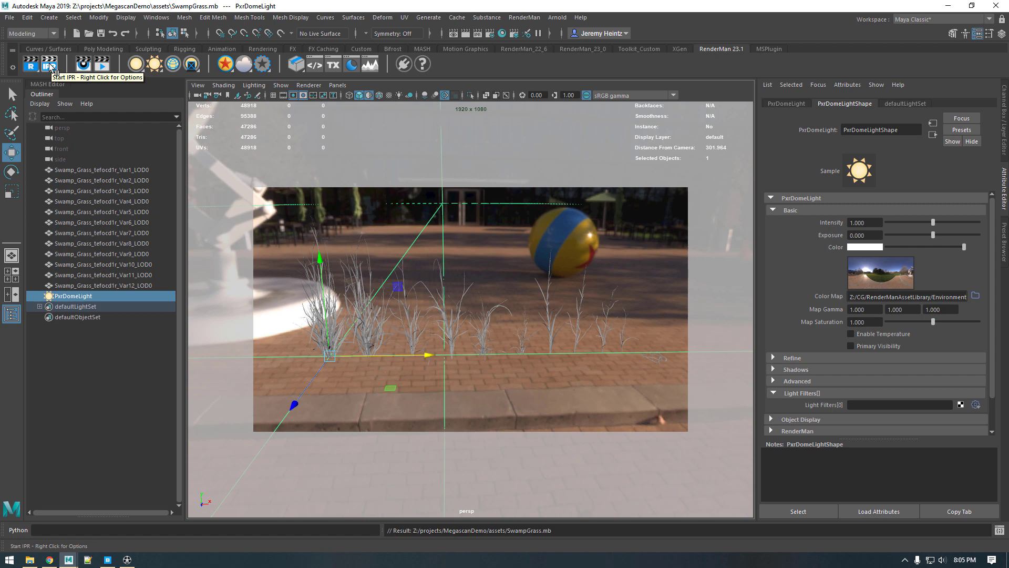
left_click(50, 65)
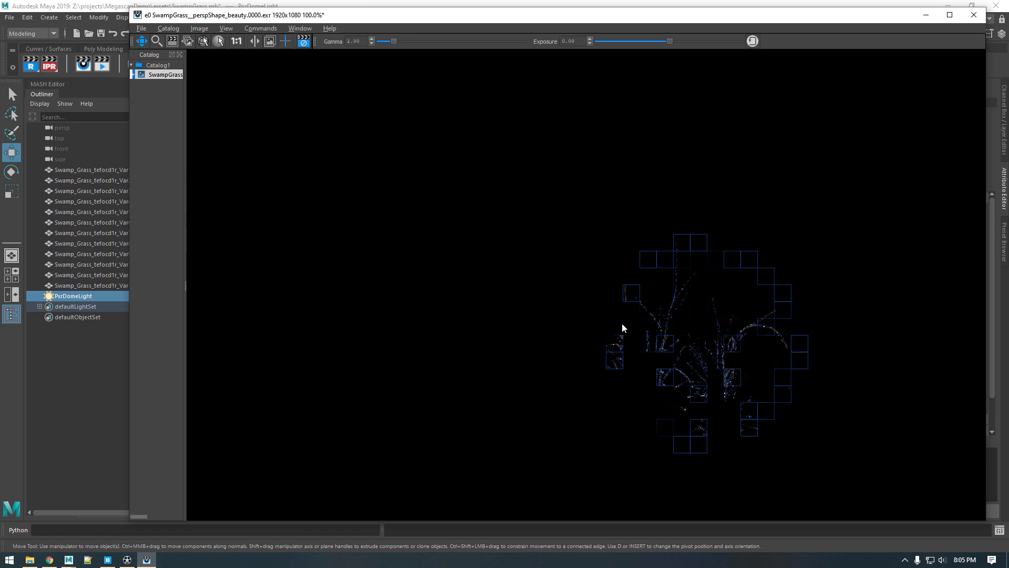
left_click_drag(682, 12, 646, 12)
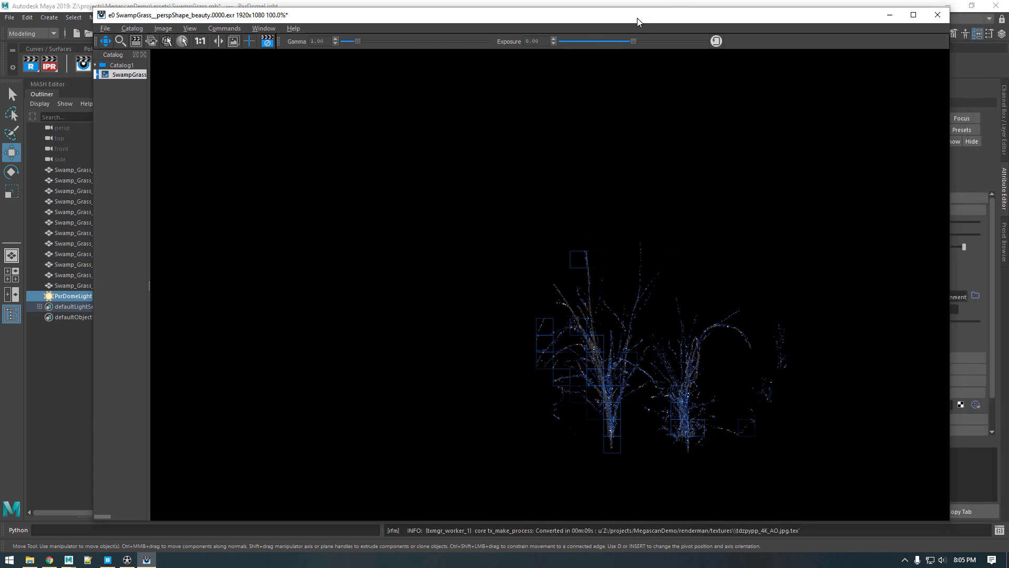
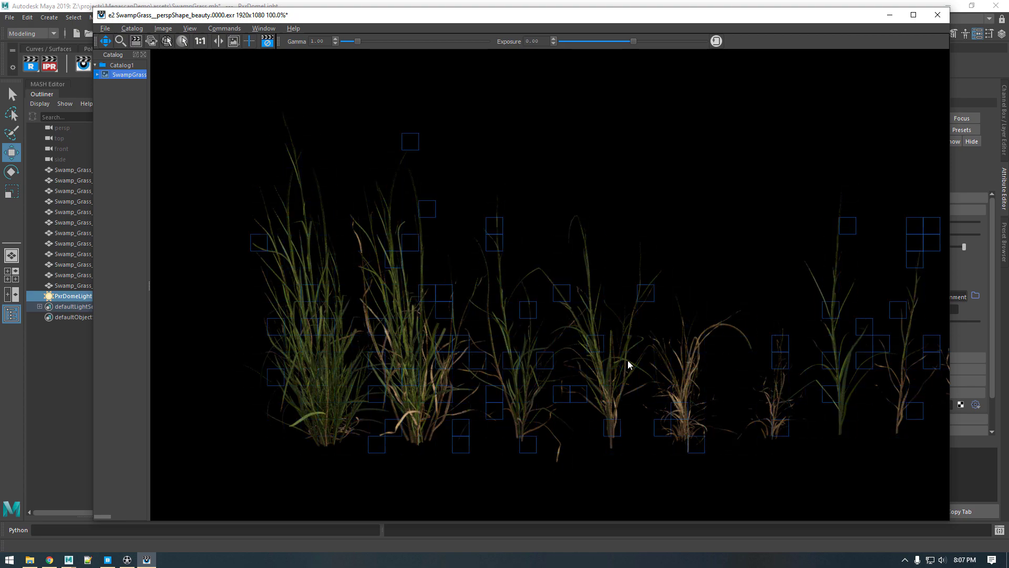
Step: Examine the rendered grass row at several zoom levels, and shrink and shift the render window to uncover the outliner
left_click_drag(696, 305, 626, 295)
scroll(647, 294, "down", 3)
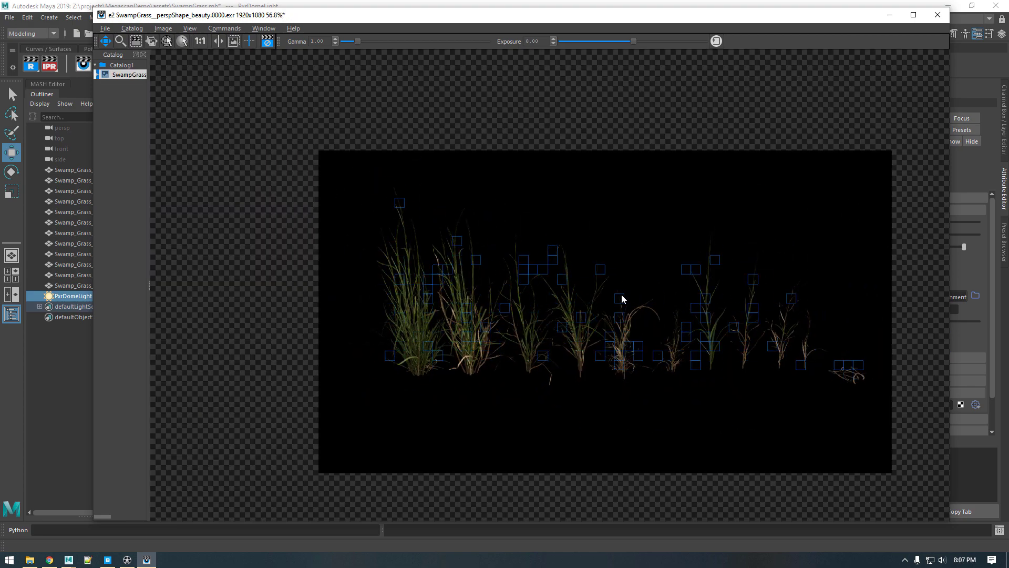
scroll(619, 292, "up", 1)
right_click(646, 298)
scroll(534, 273, "up", 2)
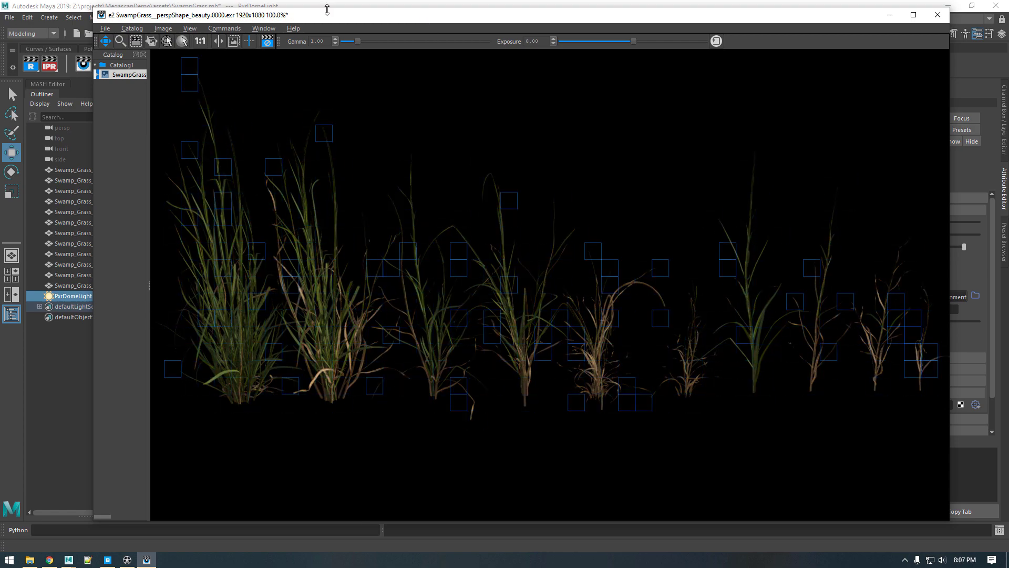
left_click_drag(326, 21, 419, 36)
left_click_drag(208, 30, 573, 37)
left_click_drag(840, 43, 809, 37)
scroll(822, 272, "down", 4)
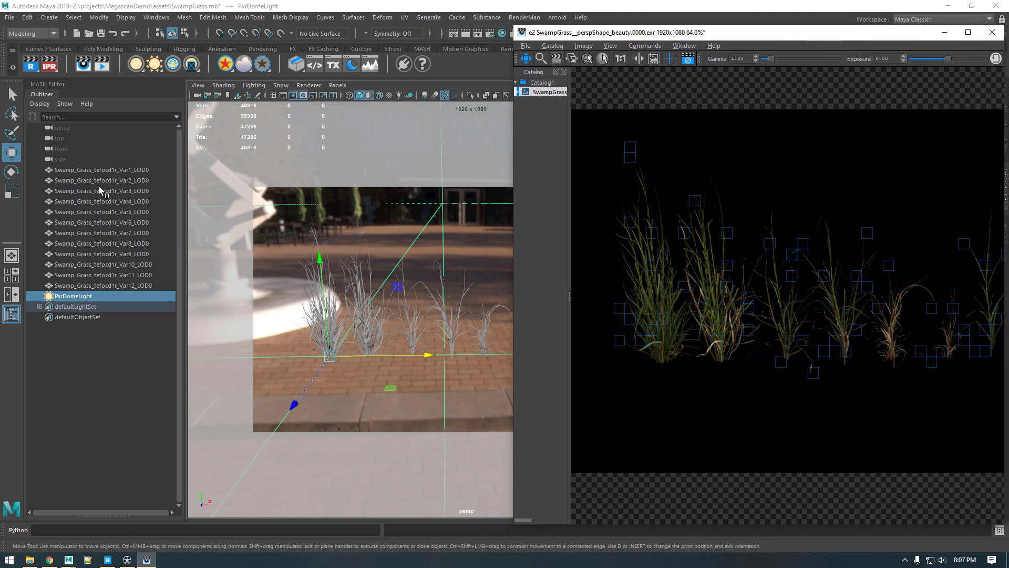
Step: Select all twelve Swamp Grass meshes, Var1 to Var12, and open them in a widened Attribute Spread Sheet
left_click_drag(99, 169, 105, 286)
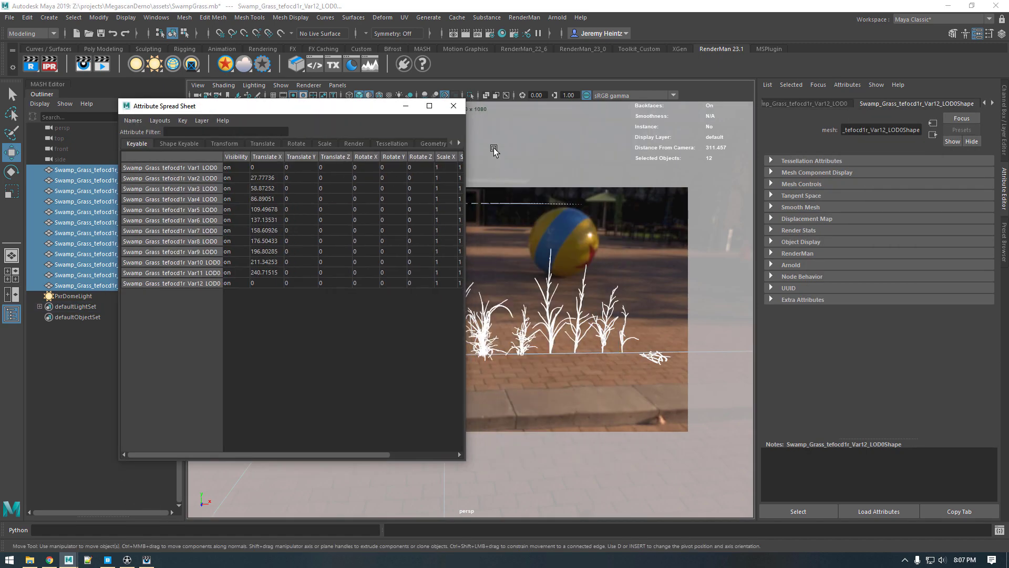
left_click_drag(463, 136, 535, 136)
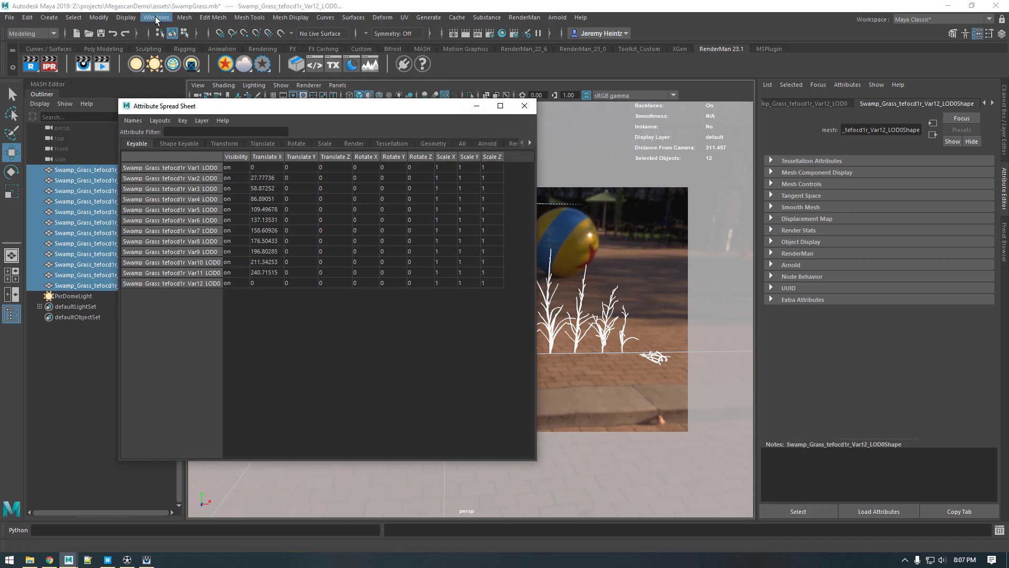
left_click(156, 18)
mouse_move(176, 59)
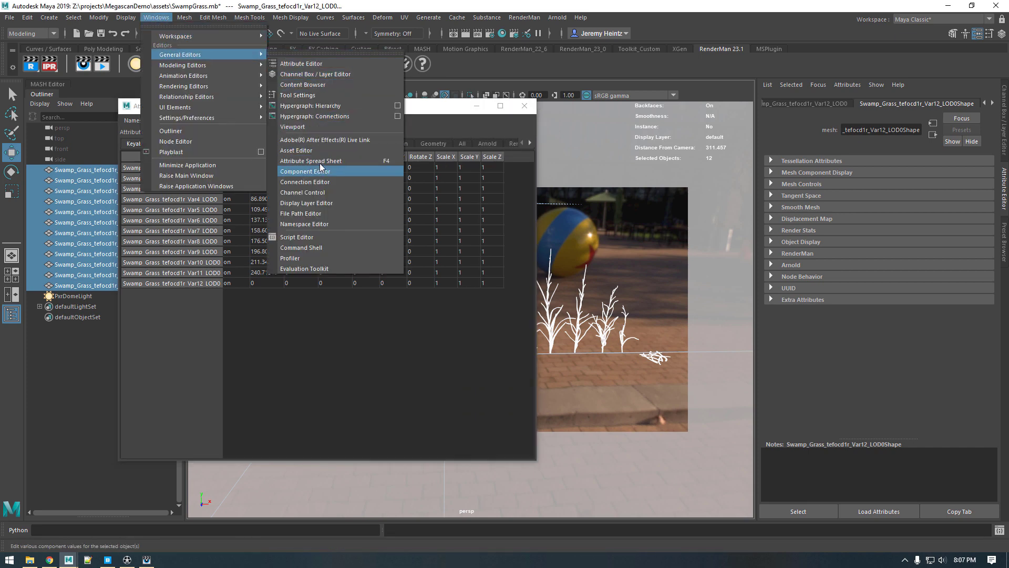
left_click(443, 113)
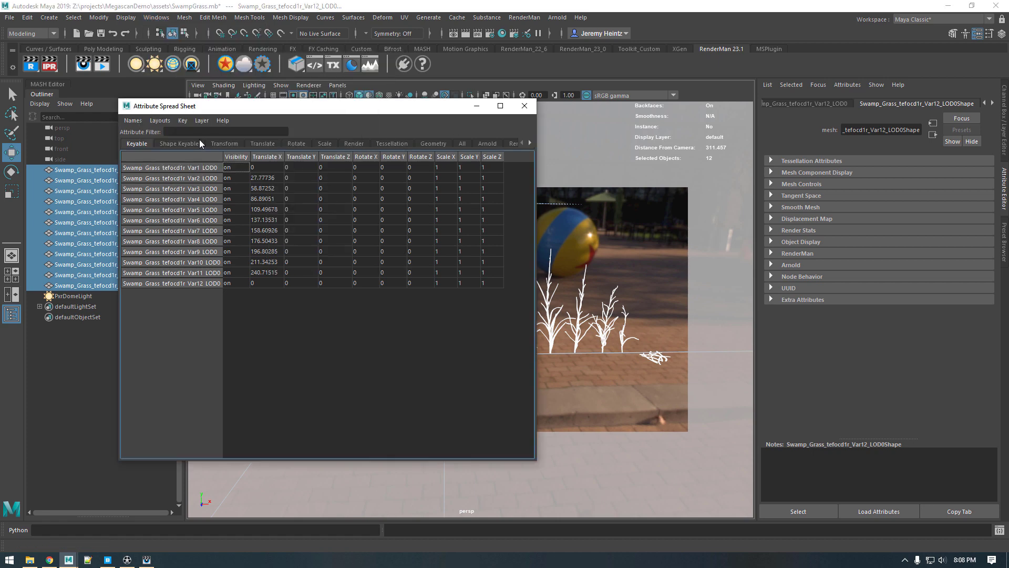
Step: Set the Rman Subdiv Scheme to Catmull-Clark, value 1, for all twelve Swamp Grass shapes
left_click(529, 143)
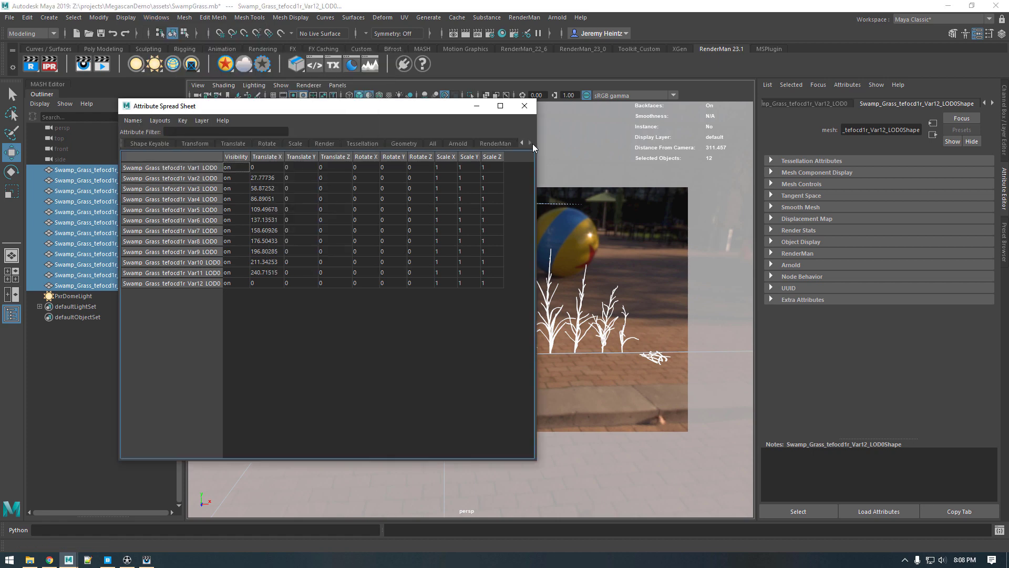
left_click(500, 142)
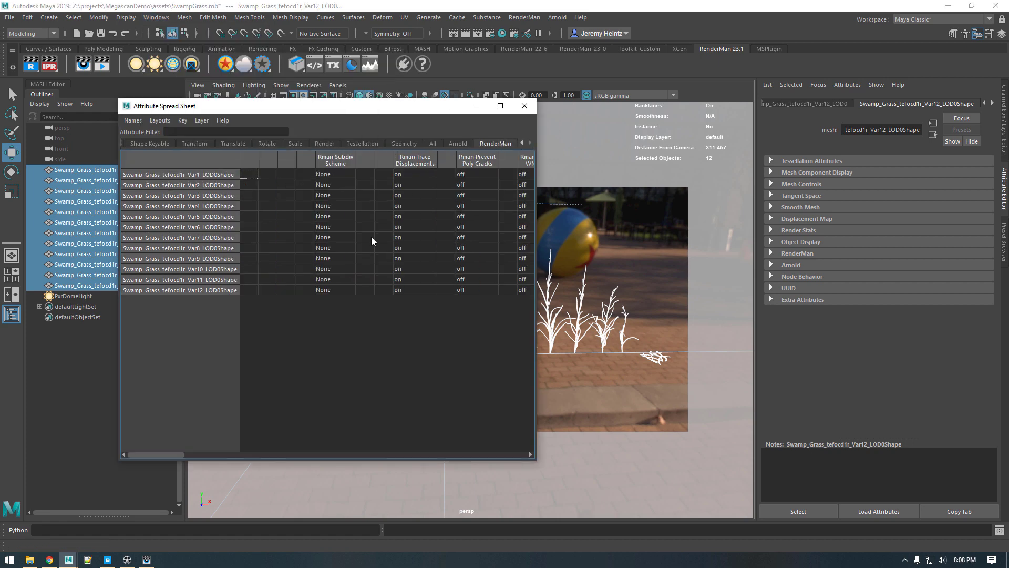
left_click(339, 160)
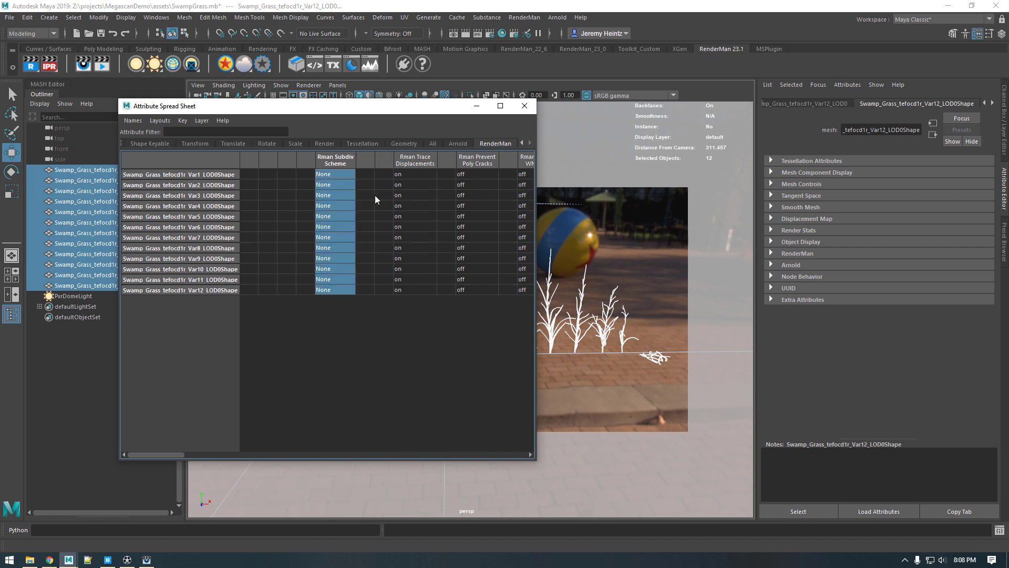
type("1")
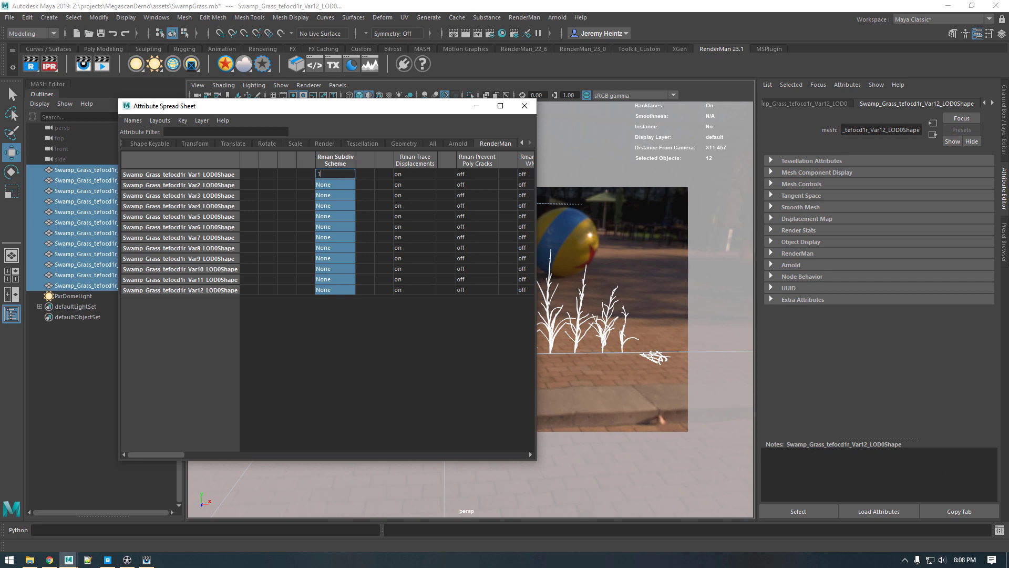
key("Return")
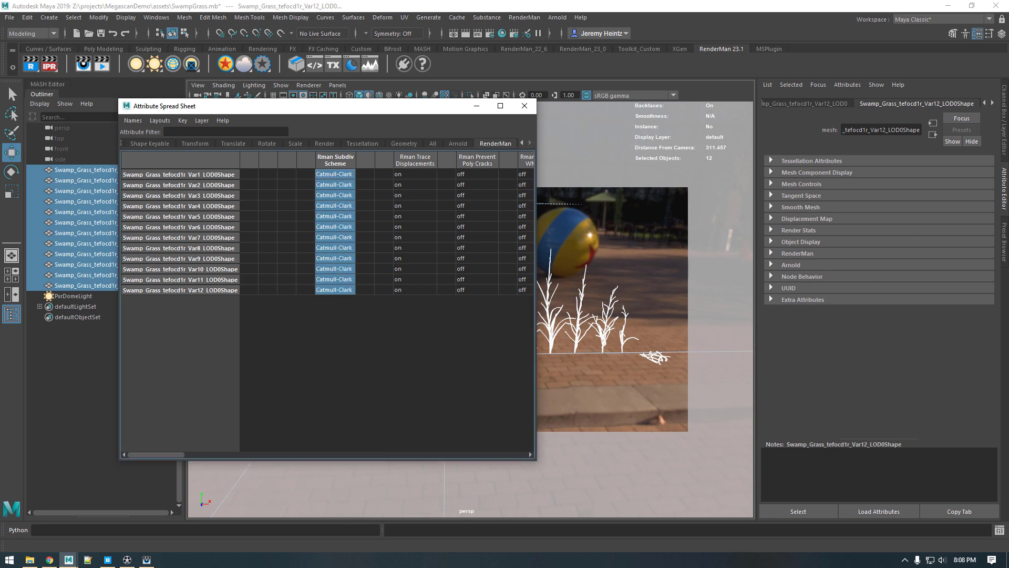
Step: Examine the subdivided grass blades in the interactive render at several zoom levels along the row
left_click(146, 559)
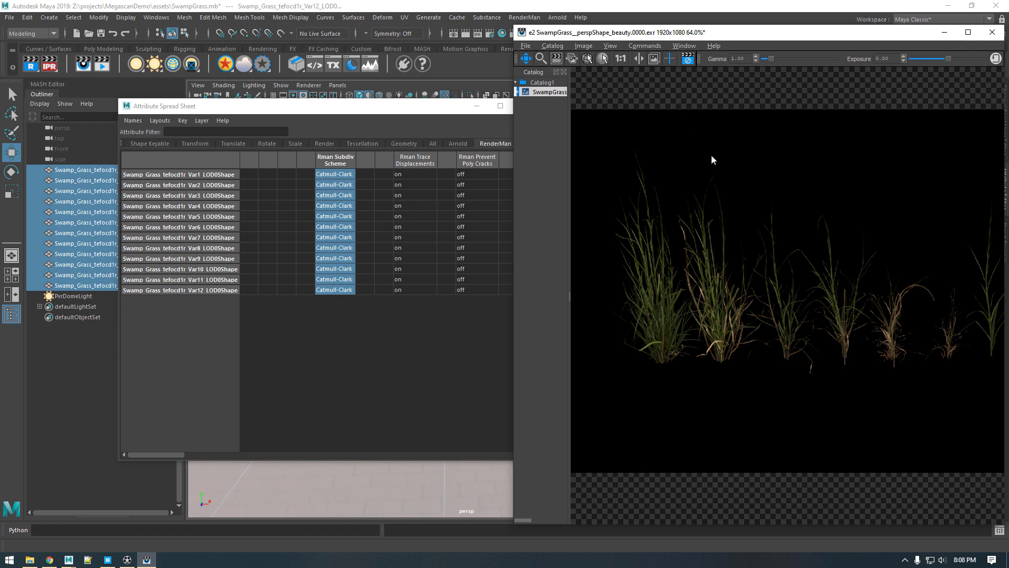
left_click(419, 109)
left_click(579, 34)
scroll(718, 273, "up", 2)
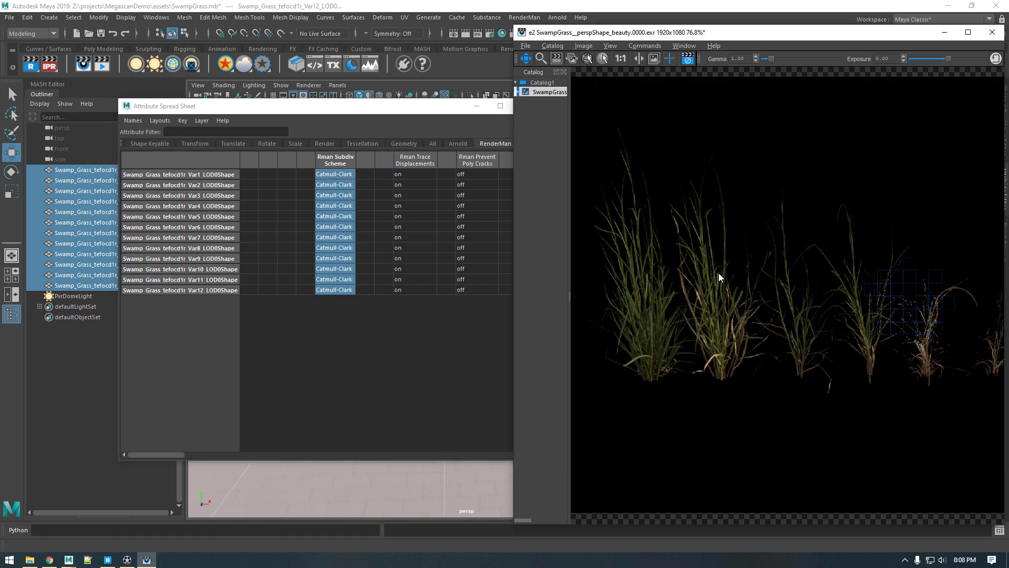
scroll(718, 273, "up", 2)
scroll(718, 273, "up", 1)
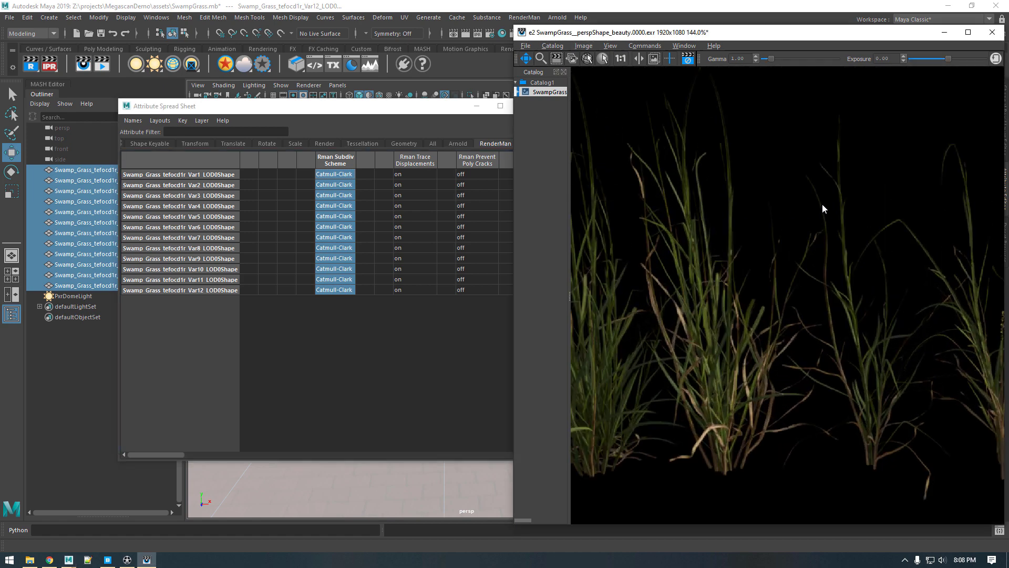
middle_click_drag(835, 200, 709, 198)
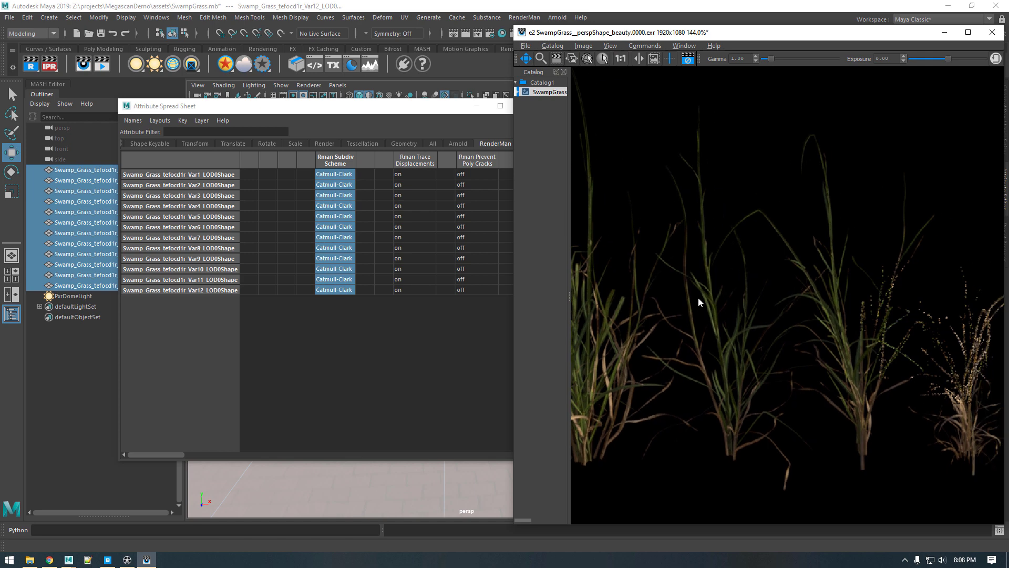
middle_click_drag(696, 303, 785, 281)
middle_click_drag(692, 334, 746, 388)
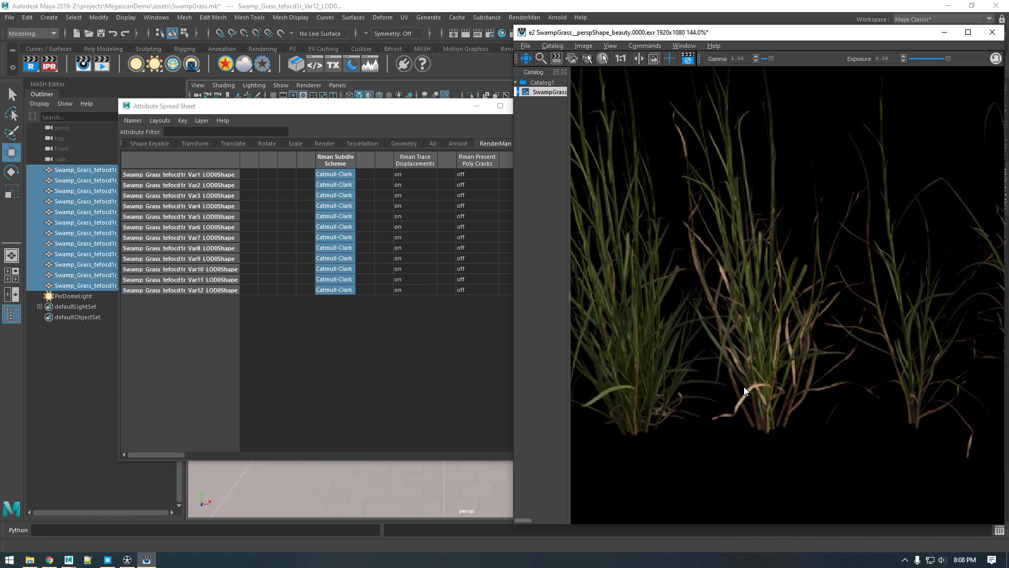
middle_click_drag(663, 323, 738, 305)
middle_click_drag(786, 162, 753, 298)
scroll(752, 296, "down", 6)
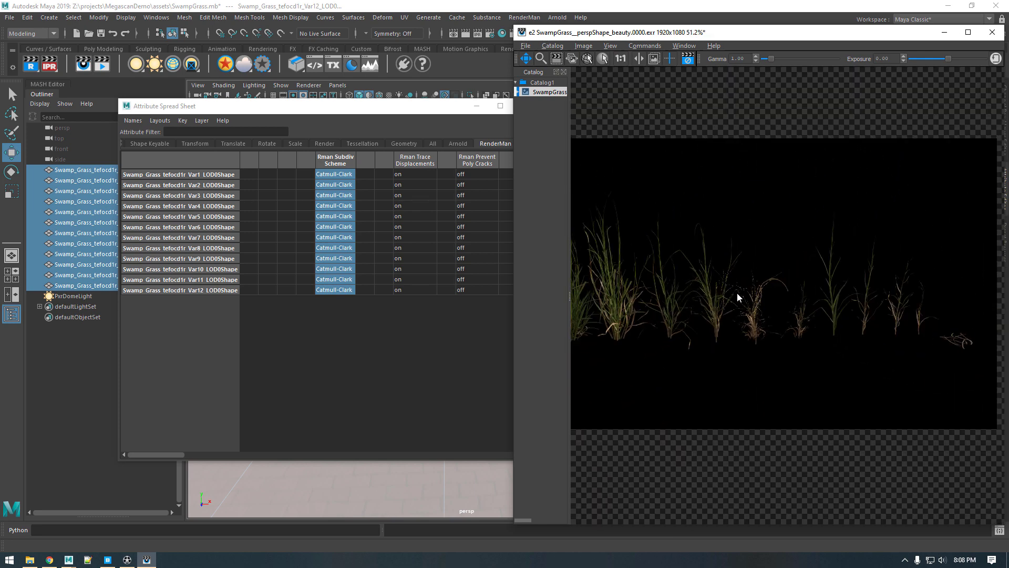
scroll(734, 286, "up", 3)
scroll(734, 289, "up", 3)
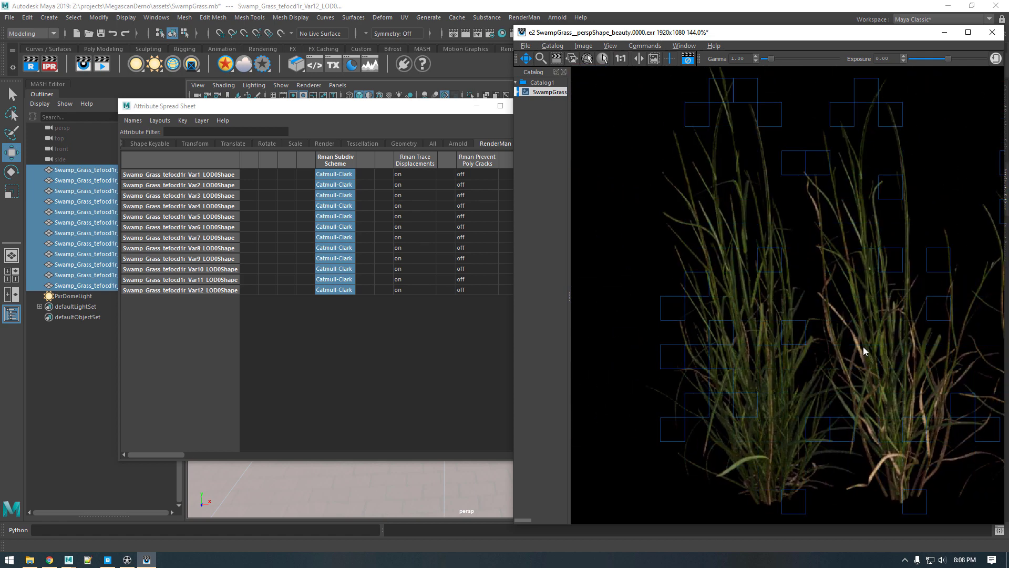
scroll(755, 222, "up", 3)
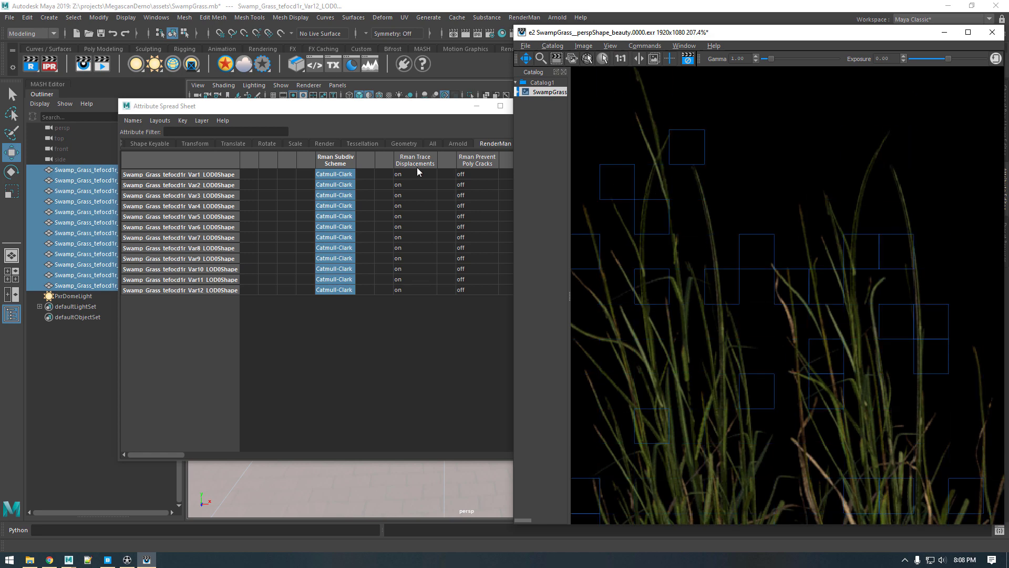
Step: Try an Rman Displacement Bound of 0.3 on all twelve Swamp Grass shapes, settle on 0.4, and check the rendered grass
left_click_drag(412, 106, 336, 105)
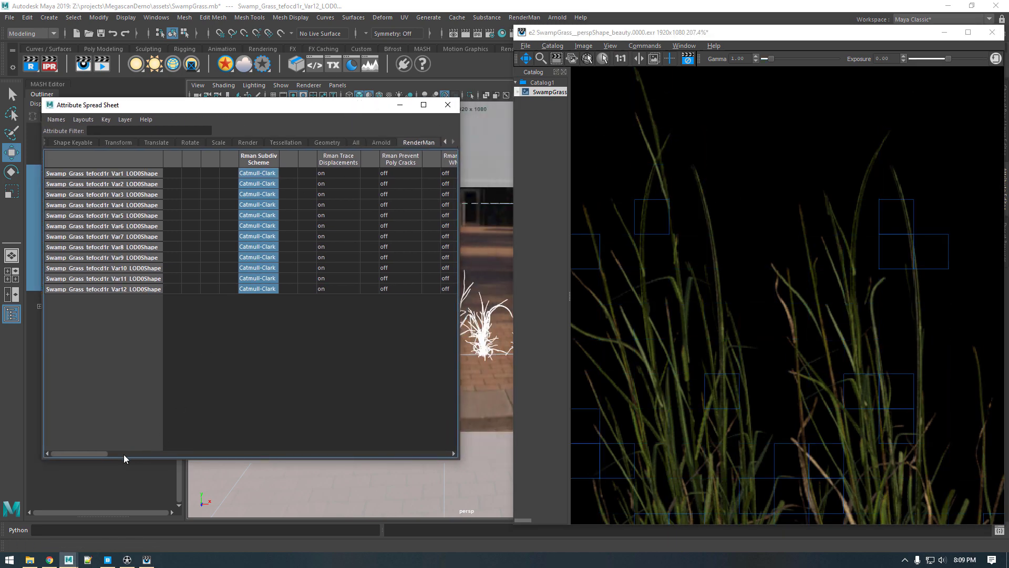
left_click_drag(93, 453, 296, 453)
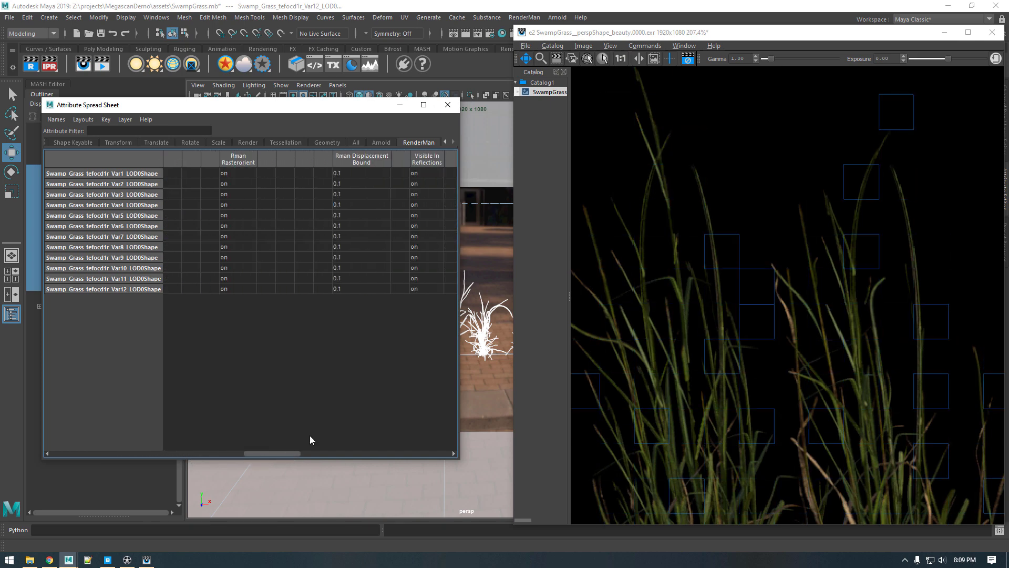
left_click(368, 156)
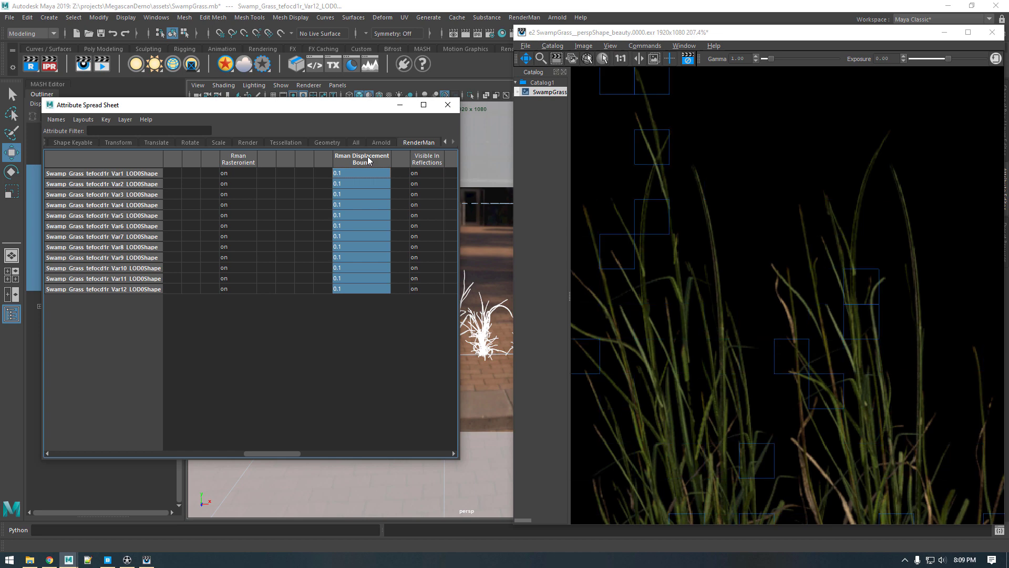
type(".3")
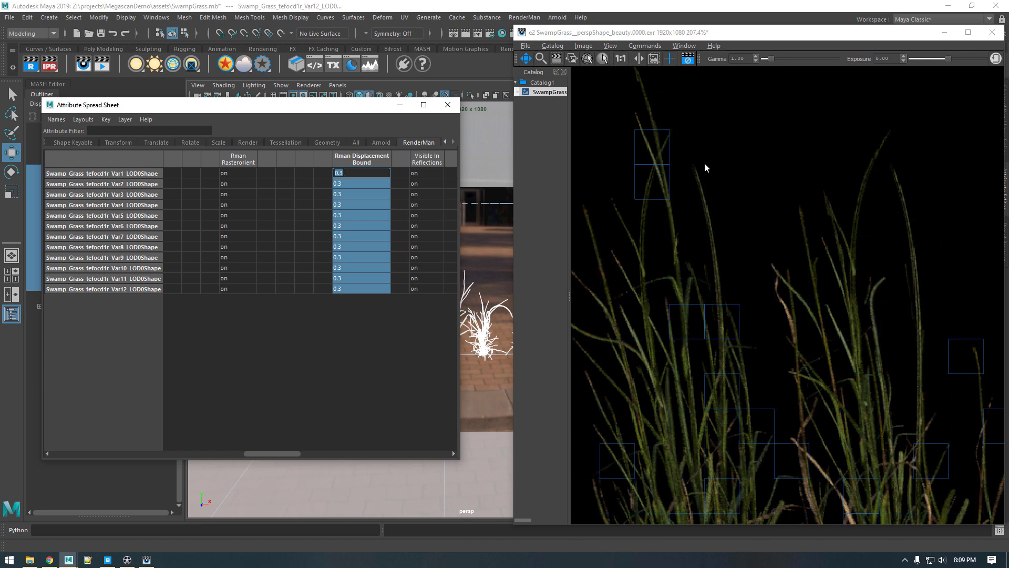
left_click(358, 158)
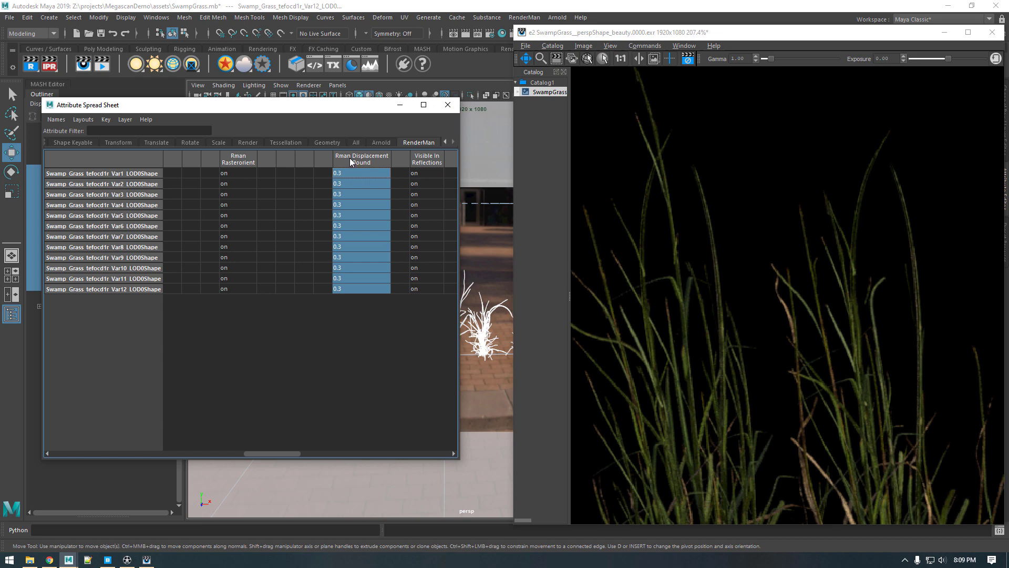
type("0.4")
key("Return")
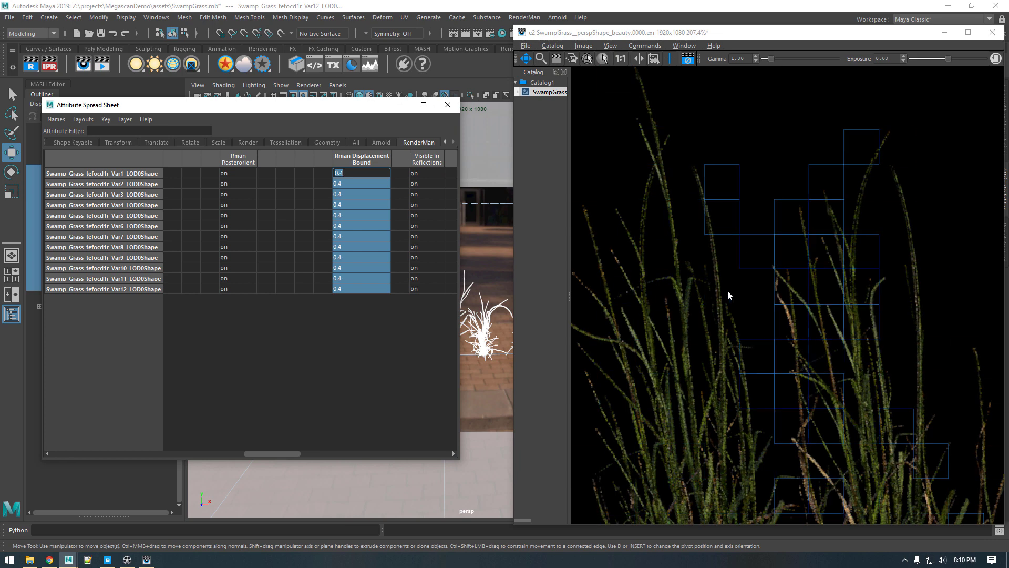
scroll(775, 251, "down", 5)
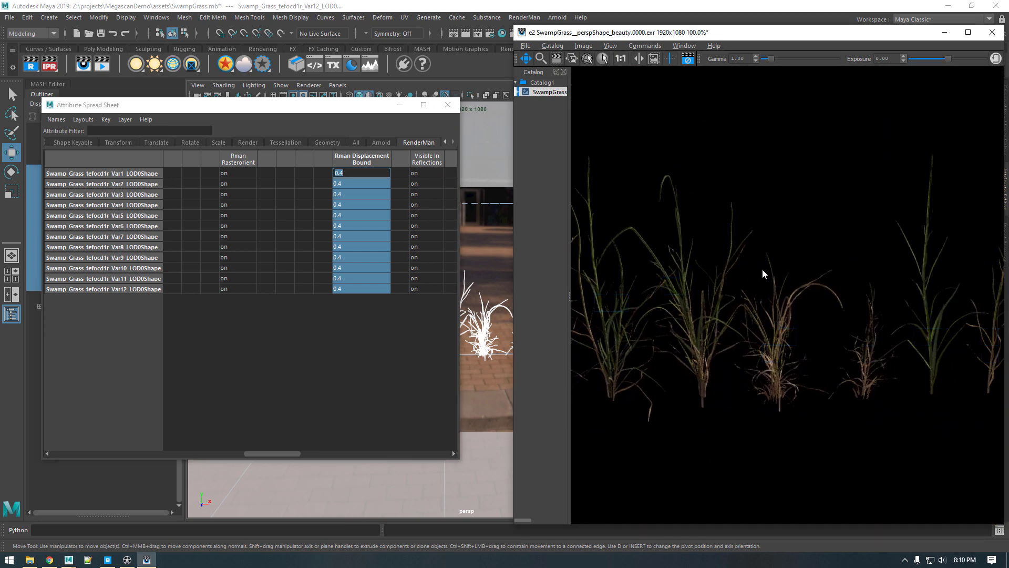
scroll(765, 269, "down", 3)
key("Return")
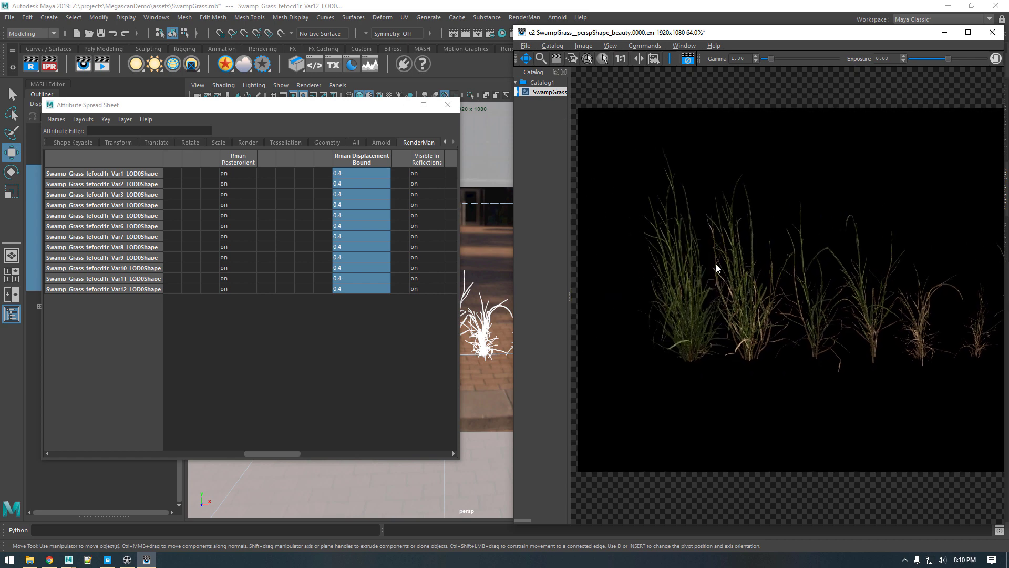
scroll(716, 221, "up", 2)
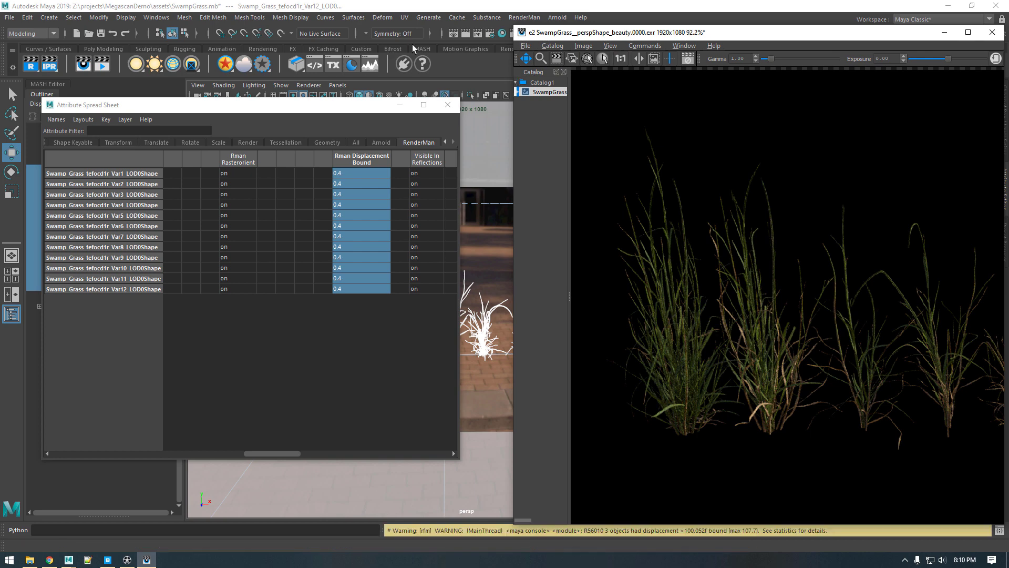
Step: Add directDiffuse, directSpecular and subsurface outputs to the RenderMan AOV displays in the render settings, and close the settings
left_click_drag(805, 35, 803, 49)
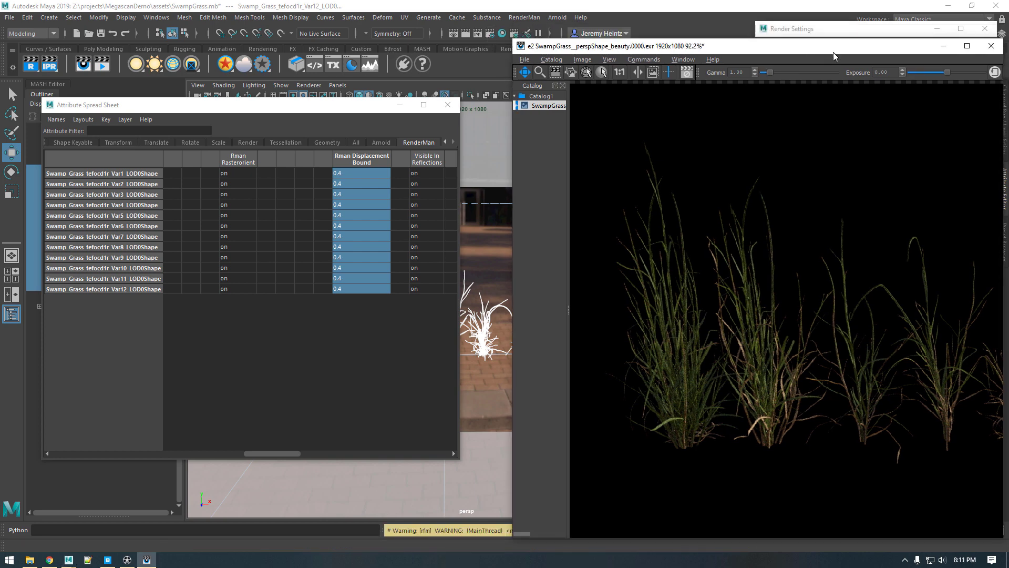
left_click(490, 33)
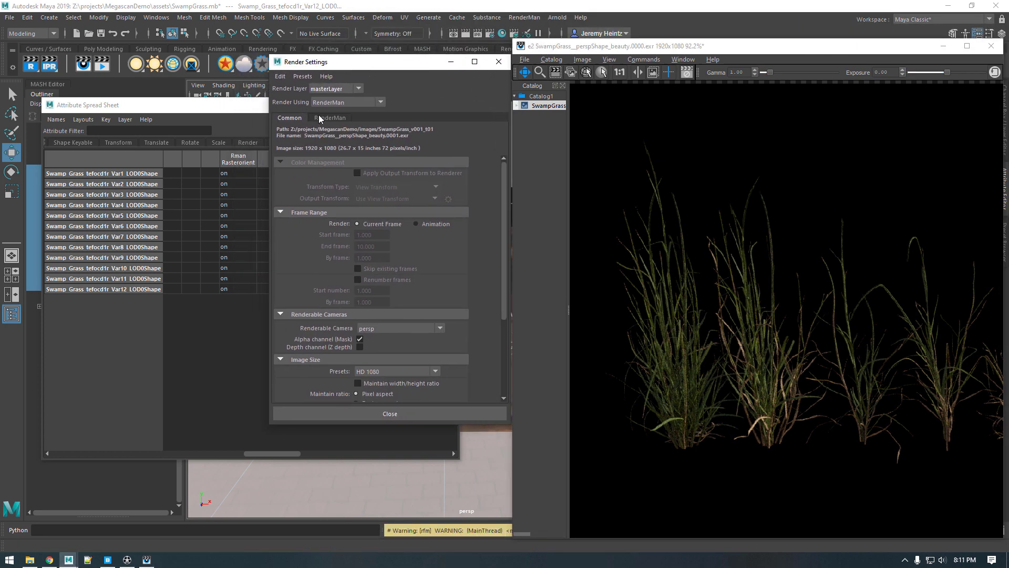
left_click(331, 119)
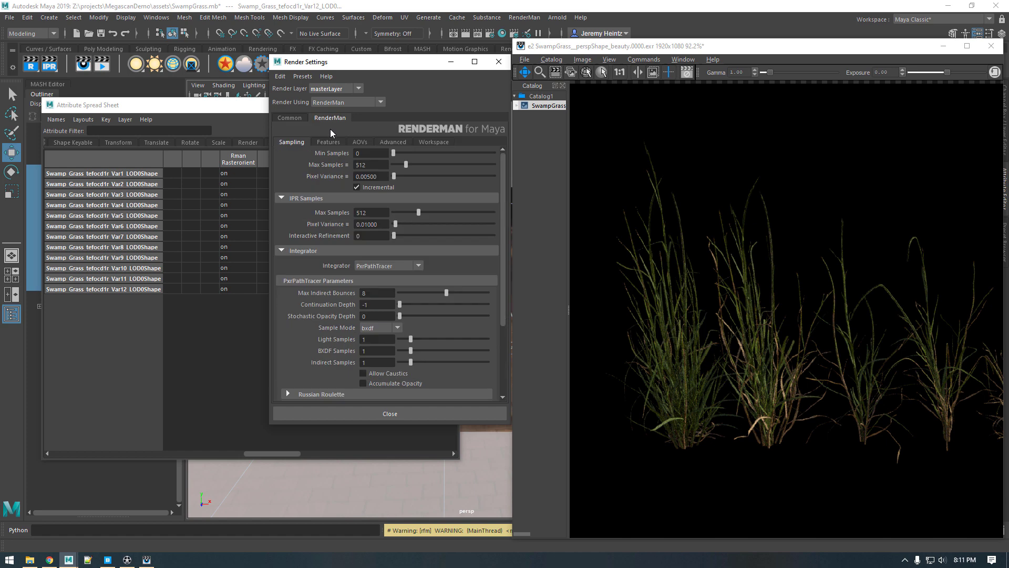
left_click(357, 142)
scroll(331, 243, "down", 5)
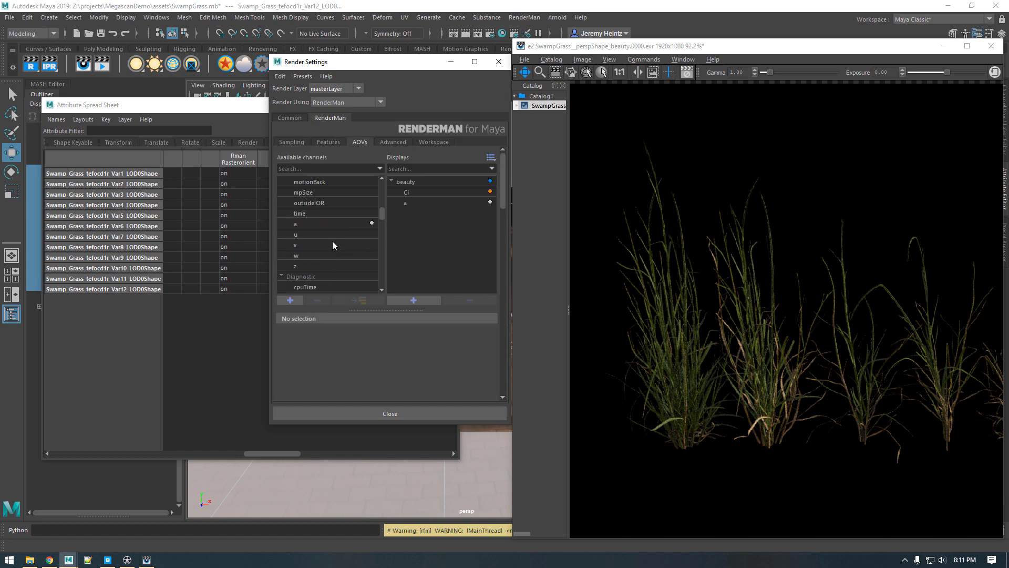
left_click(321, 236)
double_click(320, 235)
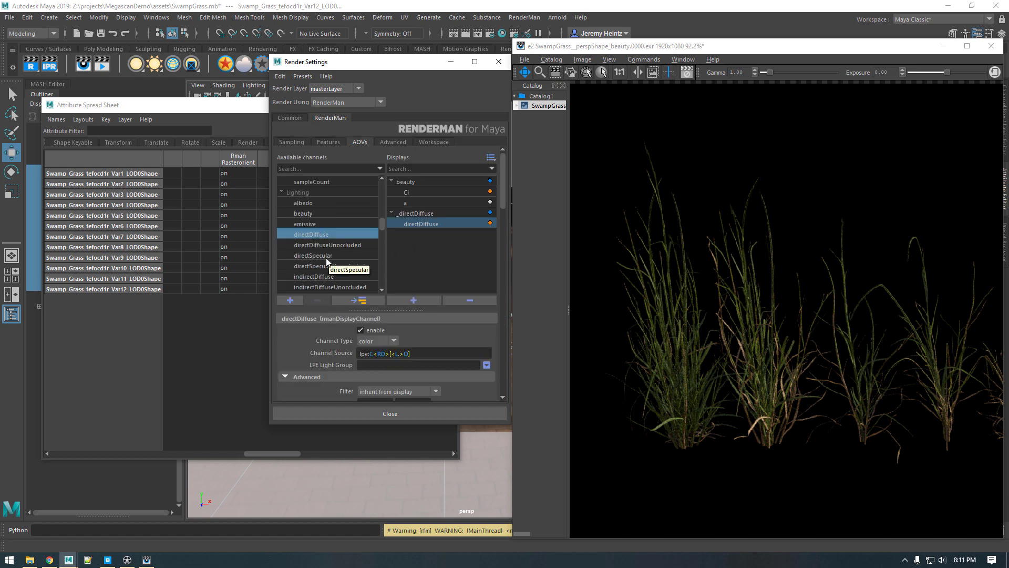
double_click(326, 256)
scroll(315, 241, "down", 3)
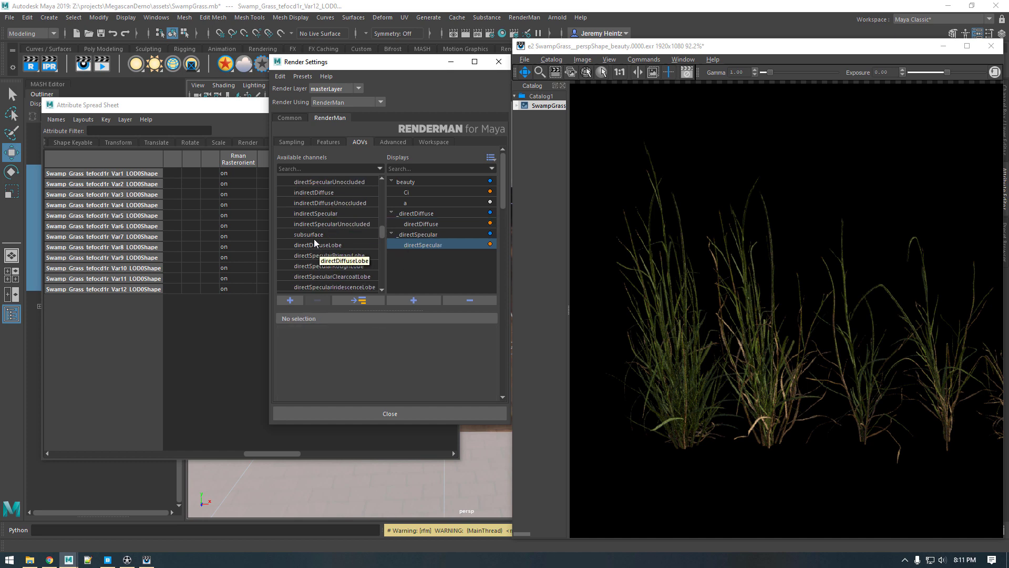
left_click(437, 412)
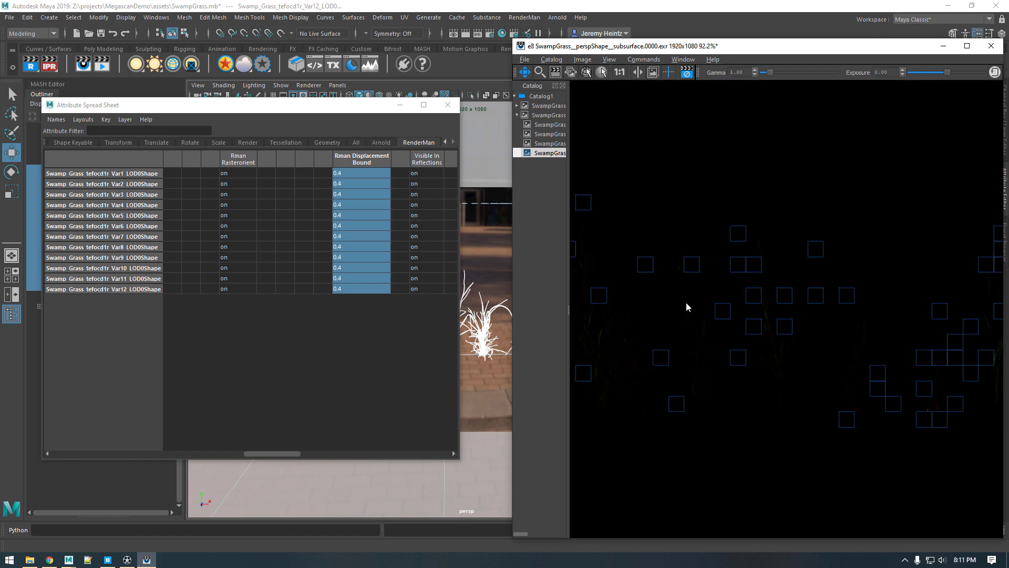
Step: Examine the subsurface pass of the grass in the interactive render
scroll(758, 297, "up", 4)
scroll(757, 303, "down", 1)
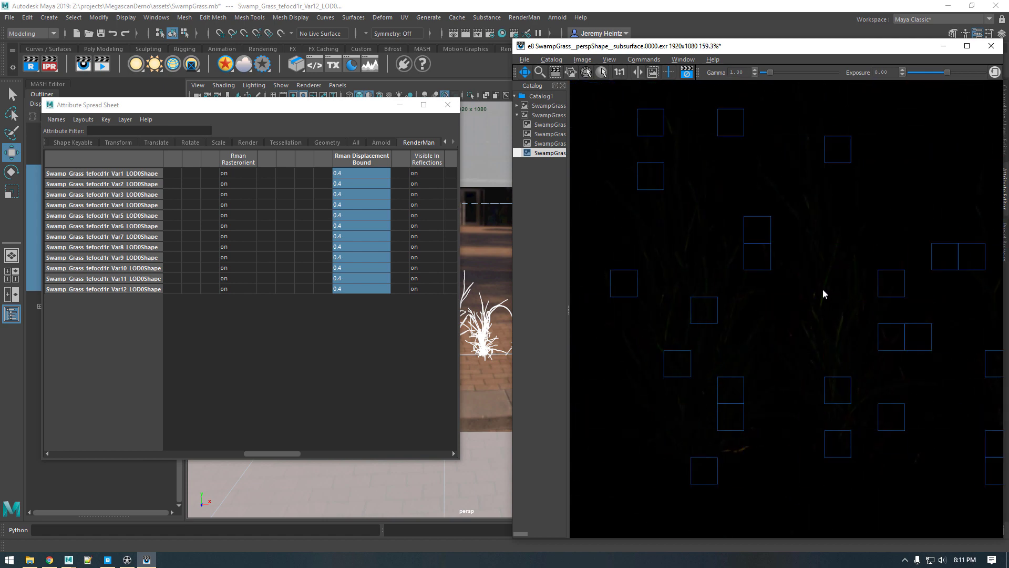
scroll(789, 292, "down", 1)
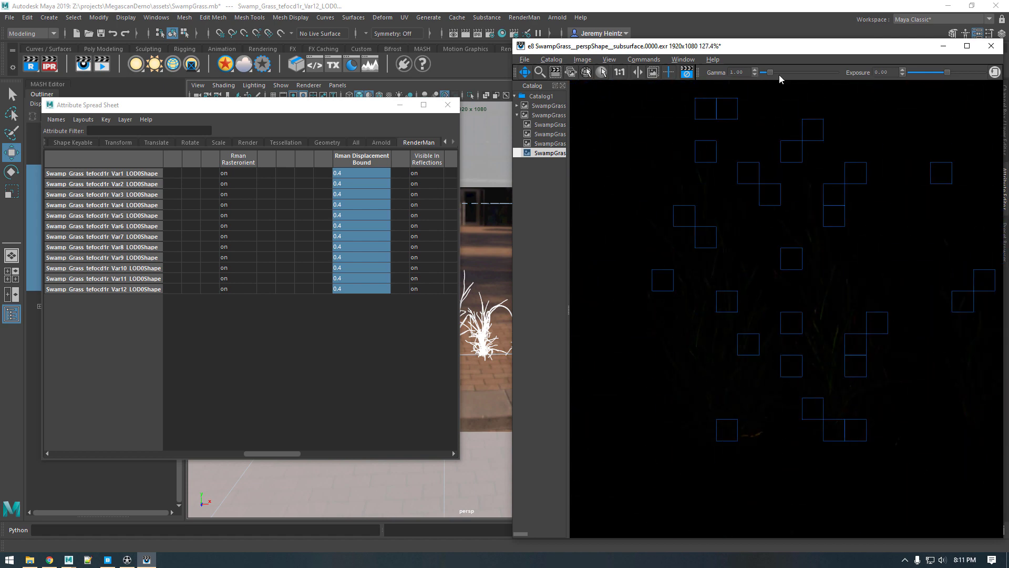
Step: Close the Attribute Spread Sheet and move the render view off the Hypershade and Attribute Editor
left_click(448, 105)
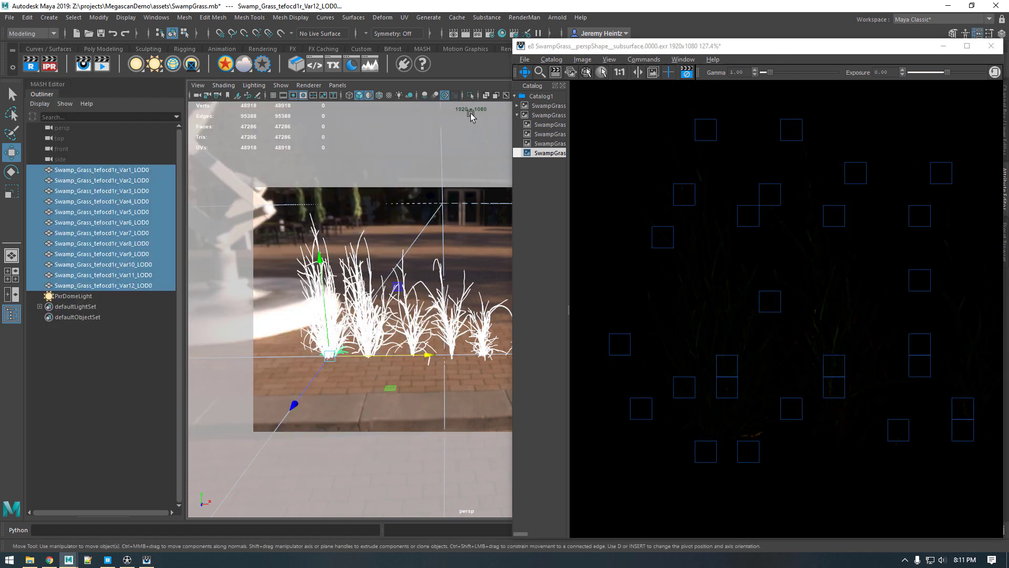
left_click_drag(668, 50, 723, 42)
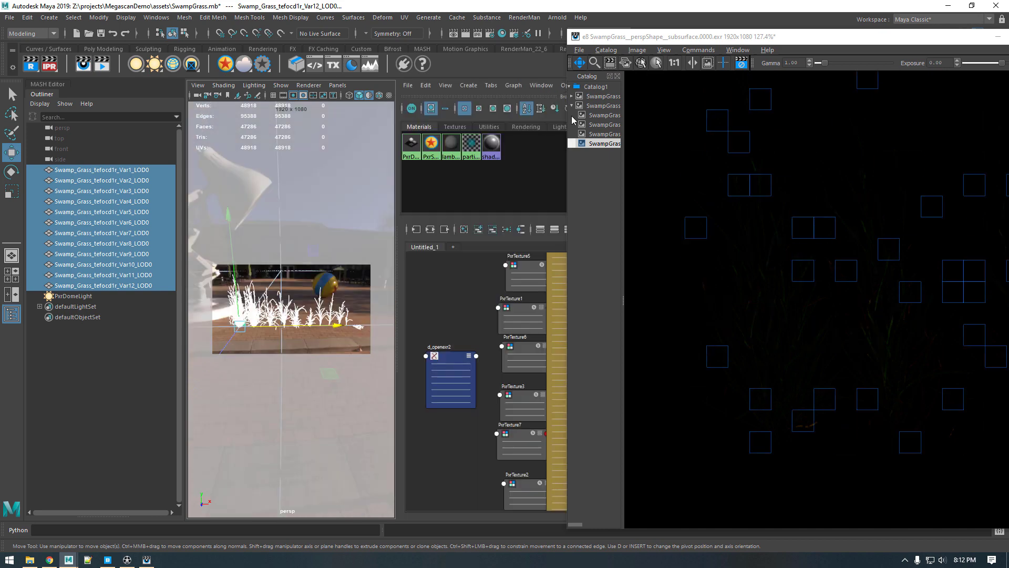
left_click_drag(684, 37, 115, 30)
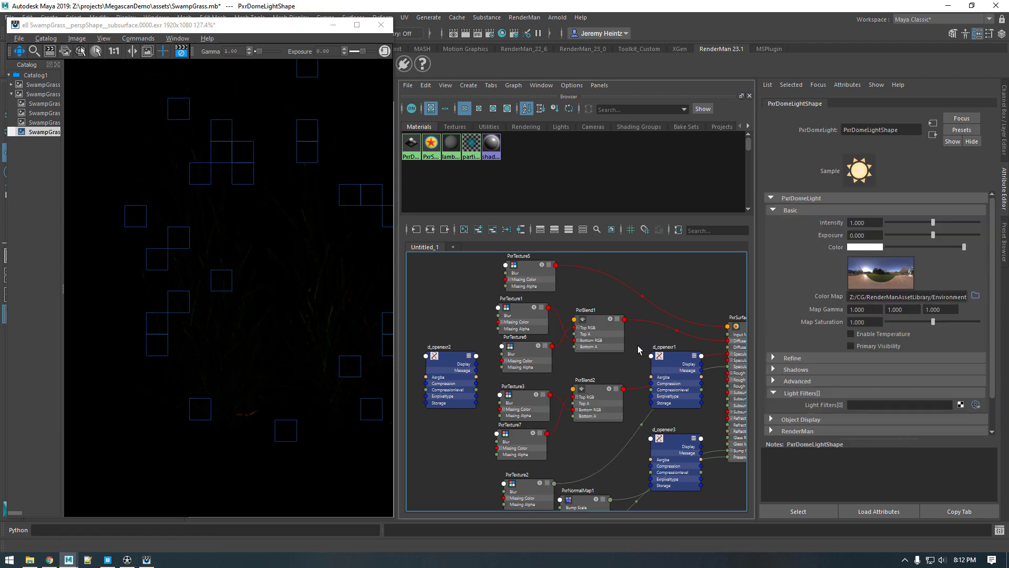
Step: Try a diffuse Transmit Gain of 1.000 on the PxrSurface1 material
middle_click_drag(646, 333, 604, 283)
left_click(730, 308)
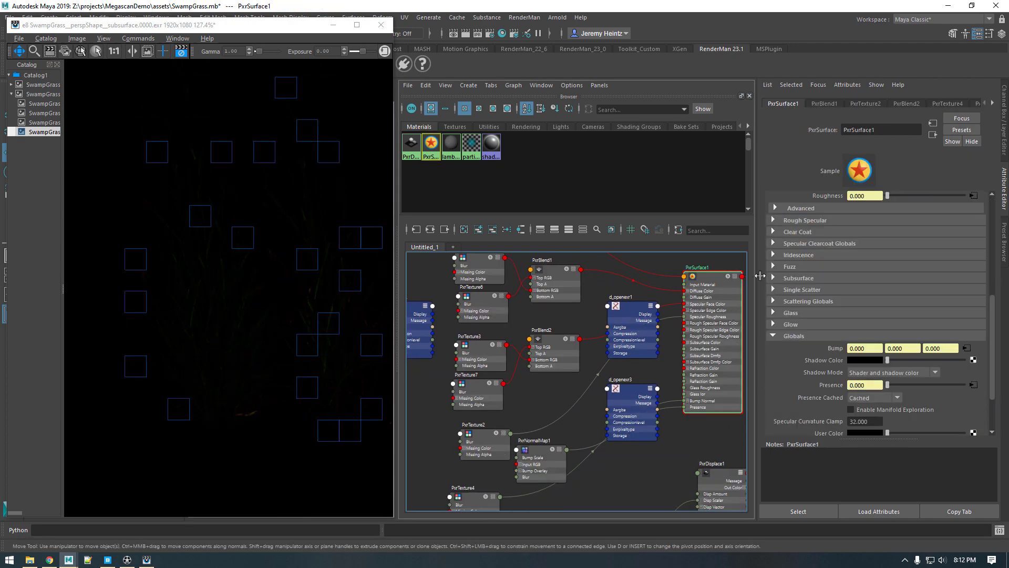
scroll(836, 250, "up", 3)
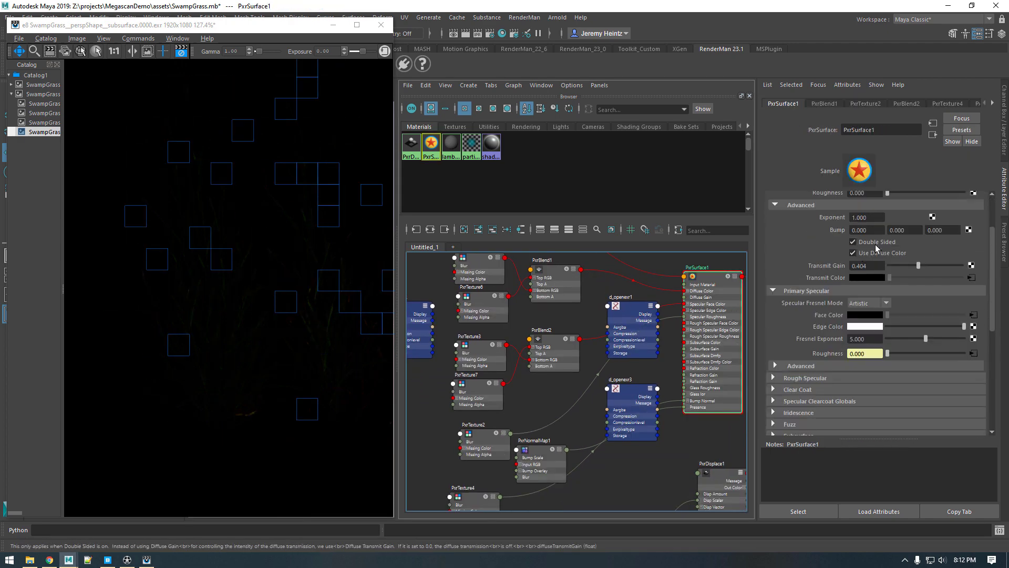
left_click_drag(921, 266, 996, 275)
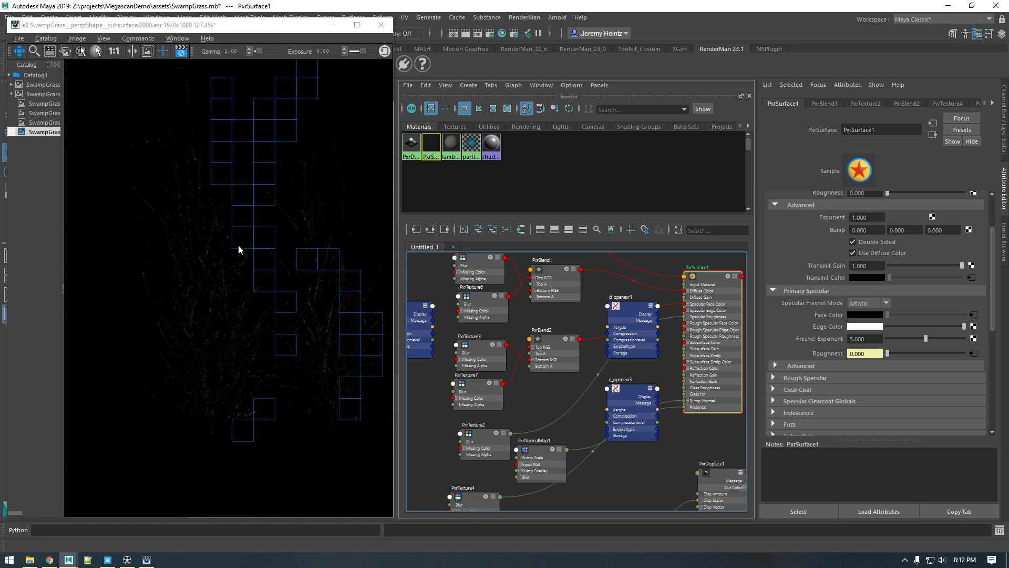
Step: Compare the beauty and subsurface passes of the render and set the diffuse Transmit Gain of PxrSurface1 to 0.353
left_click(30, 93)
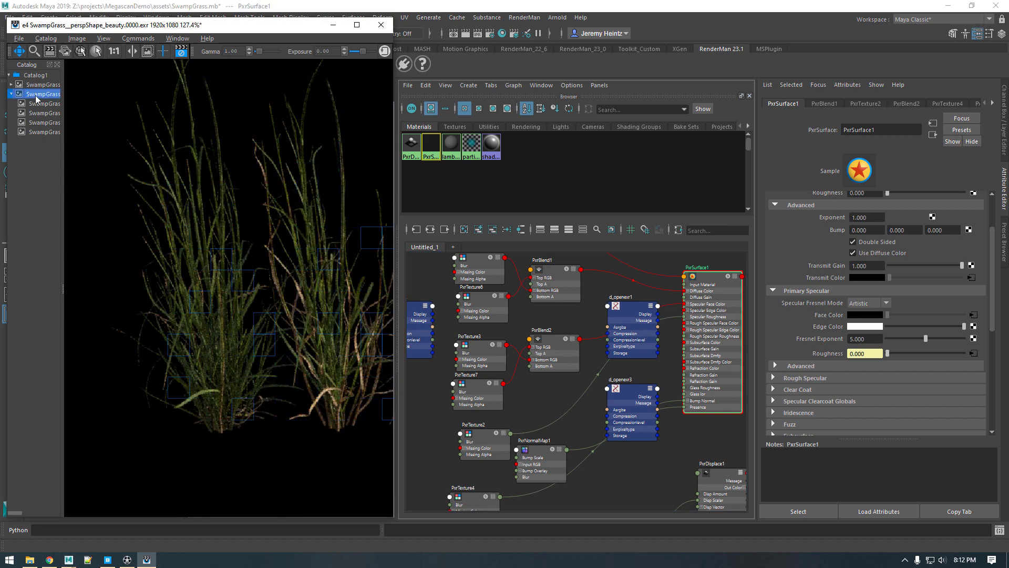
left_click(32, 132)
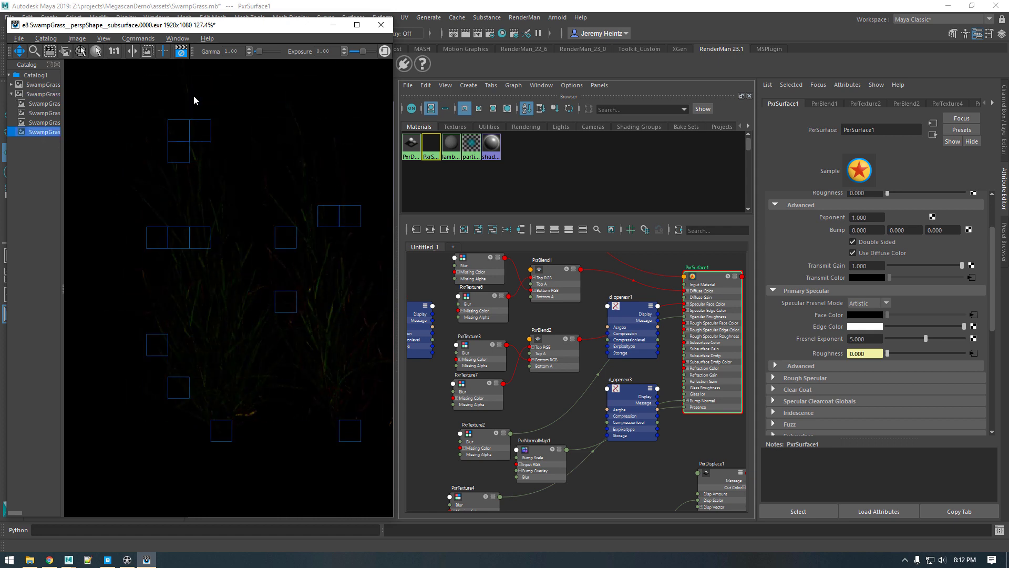
scroll(907, 263, "up", 3)
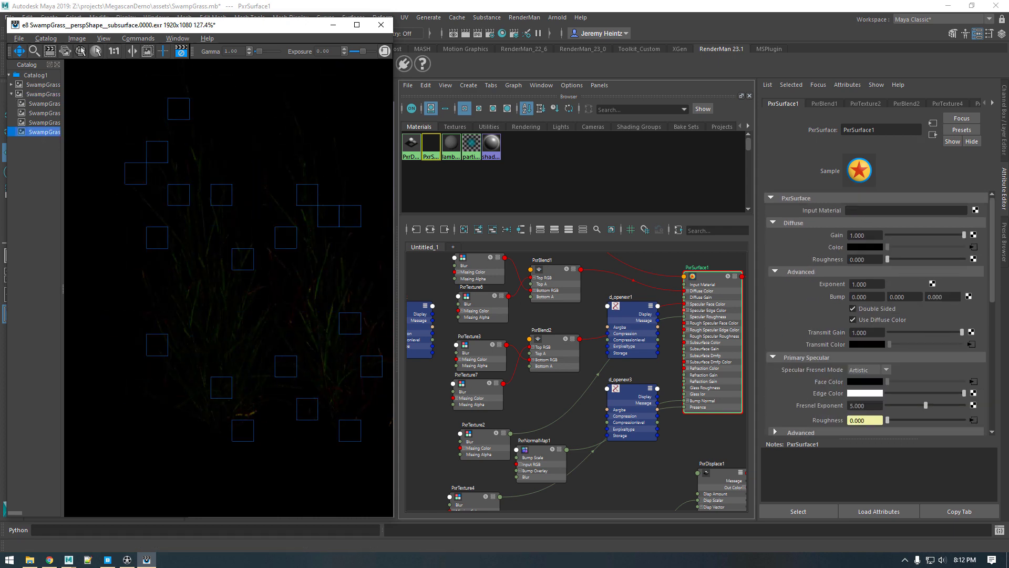
left_click_drag(908, 333, 913, 333)
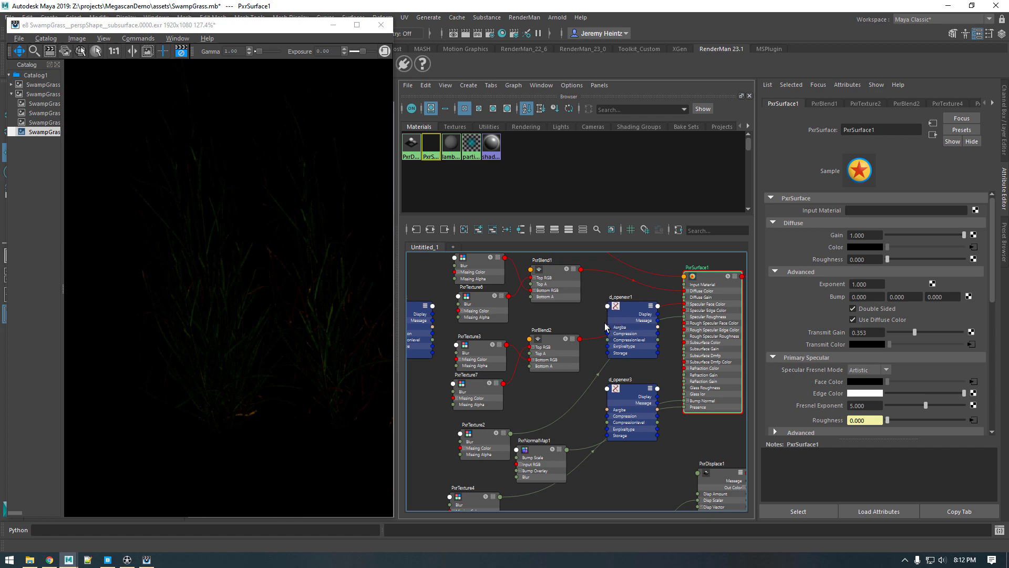
left_click(254, 29)
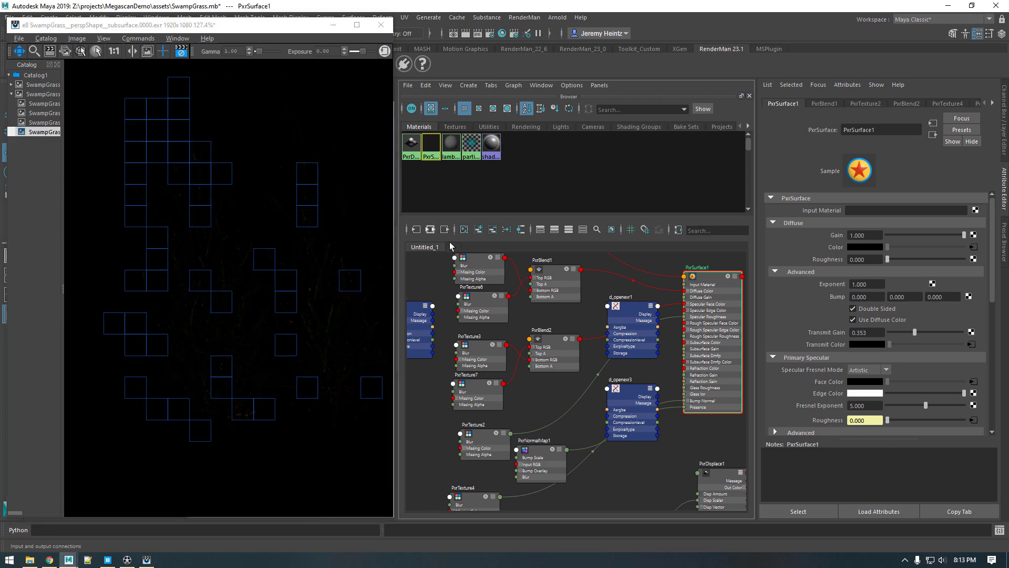
Step: Graph the input and output connections of the grass shading network, including the displacement branch
left_click(547, 309)
left_click(430, 229)
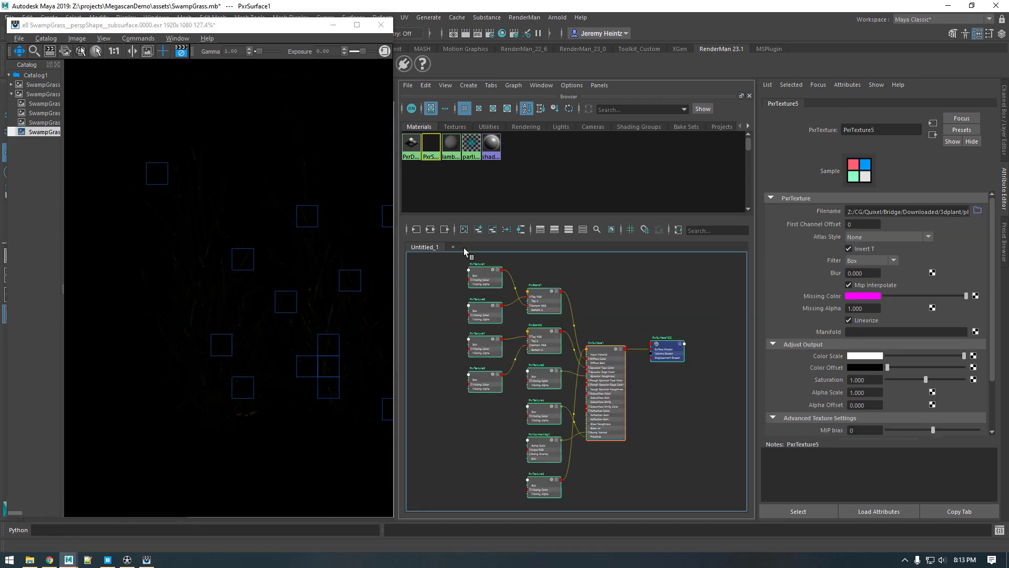
left_click(430, 229)
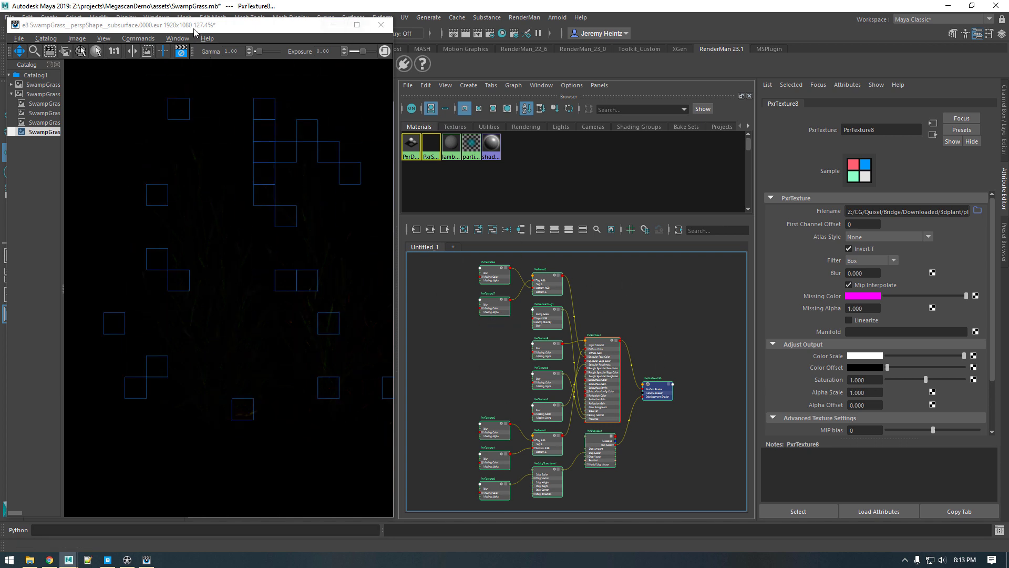
Step: Stop the render, close the render view, and open the Script Editor narrowed beside the shading network
left_click(205, 157)
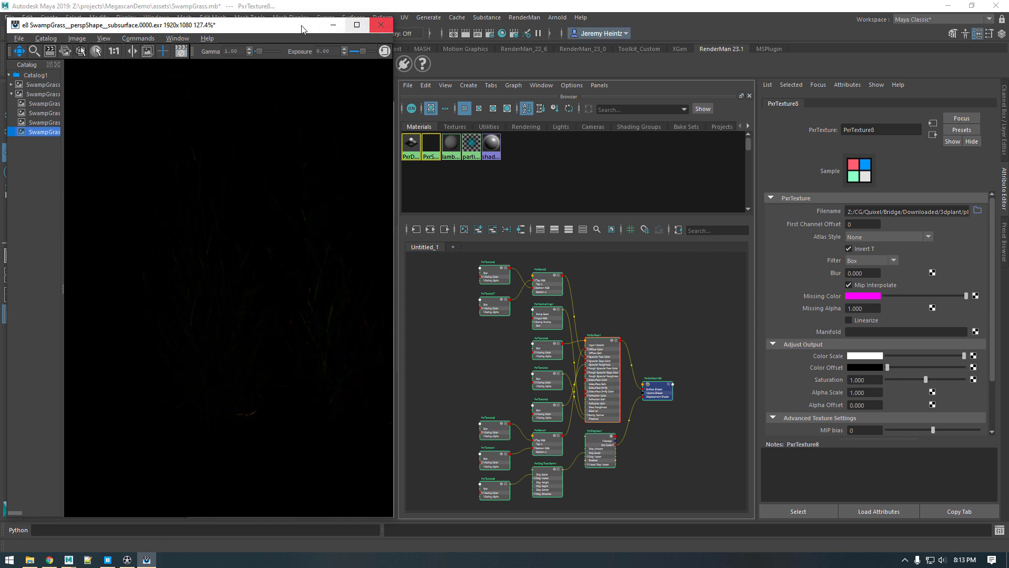
left_click(379, 26)
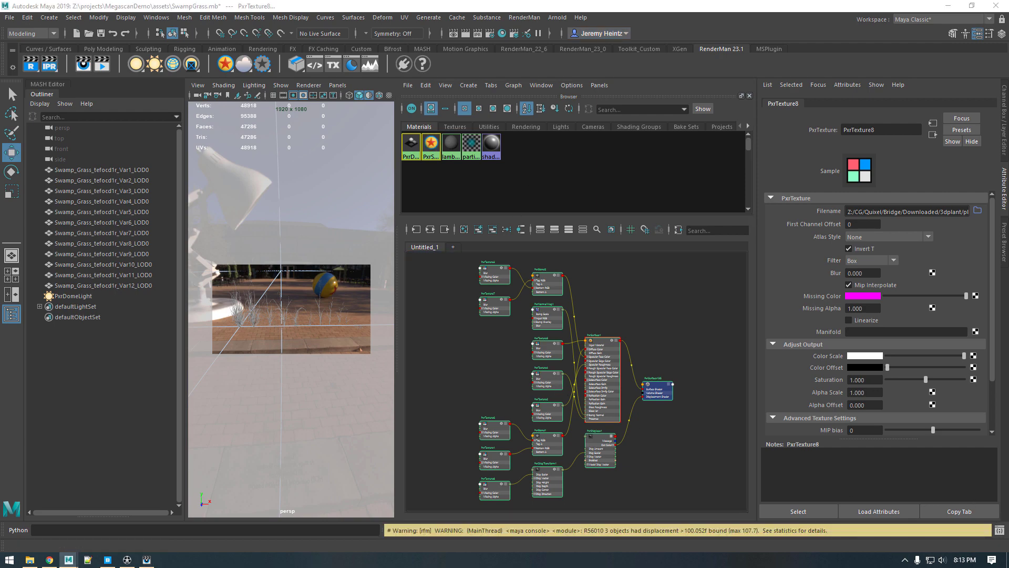
left_click(1000, 529)
left_click_drag(743, 37, 264, 41)
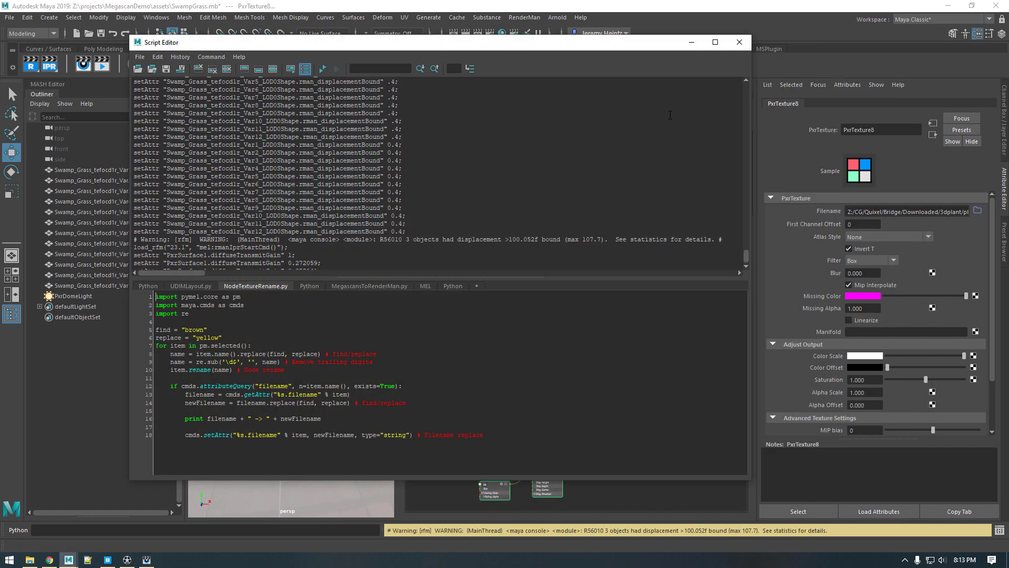
left_click_drag(750, 108, 514, 110)
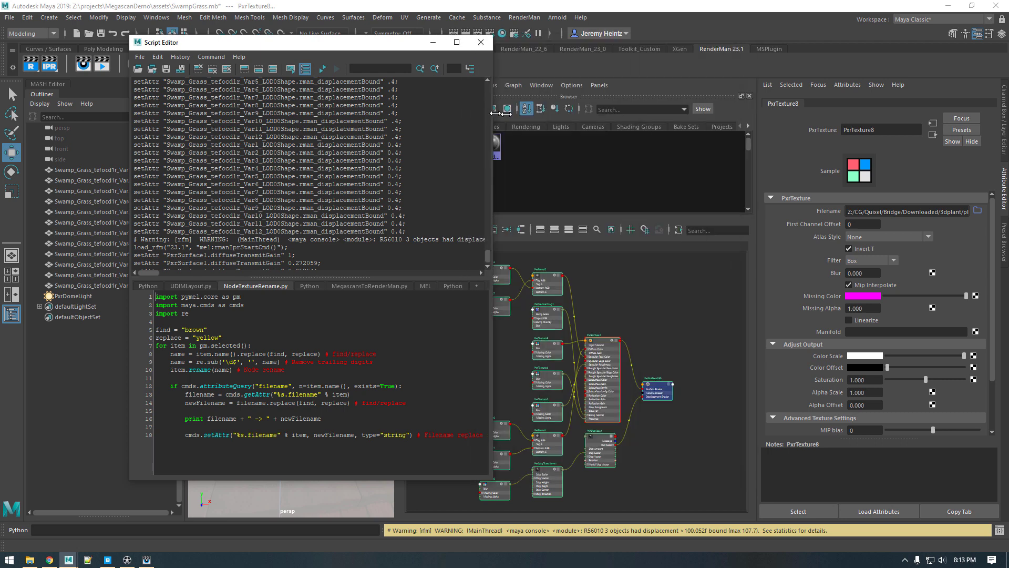
left_click_drag(350, 43, 220, 58)
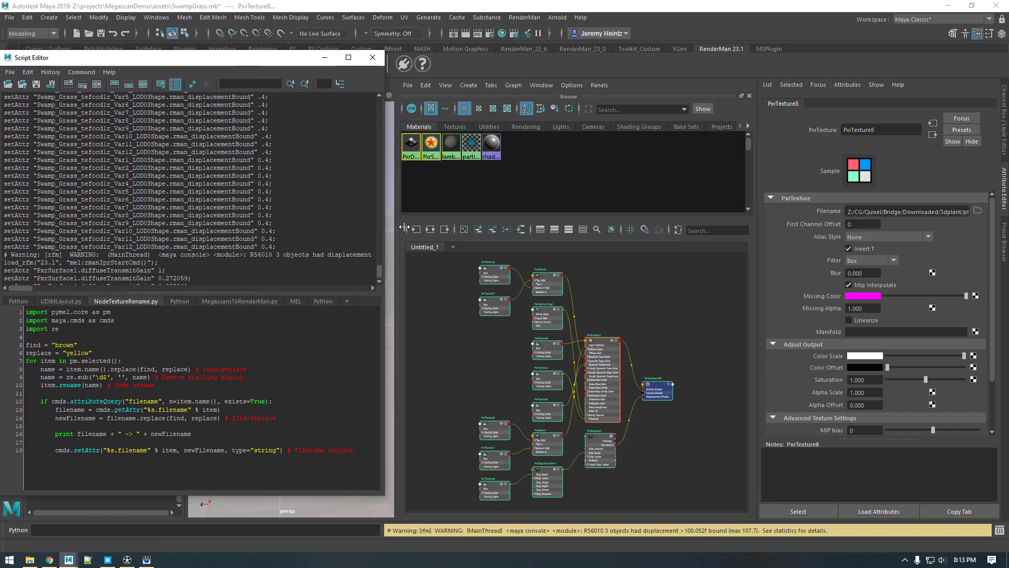
Step: Set the find string to "Pxr" and the replace string to "SwampGrass_" in the NodeTextureRename.py script
double_click(65, 345)
type("Px")
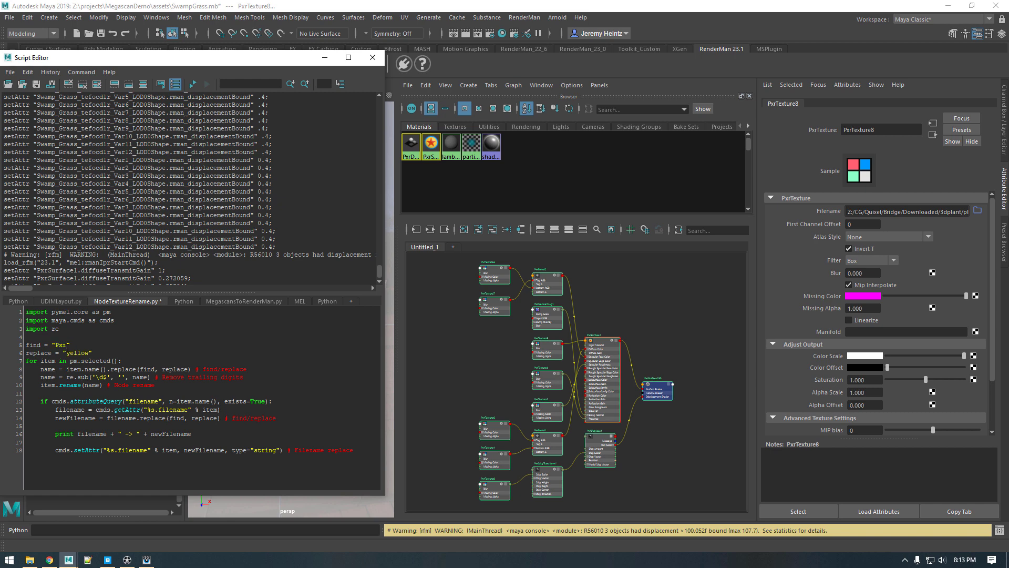
double_click(78, 352)
type("SwampGrass_")
Step: Run only lines 1 to 10 of the rename script on the selected shading nodes
left_click(458, 276)
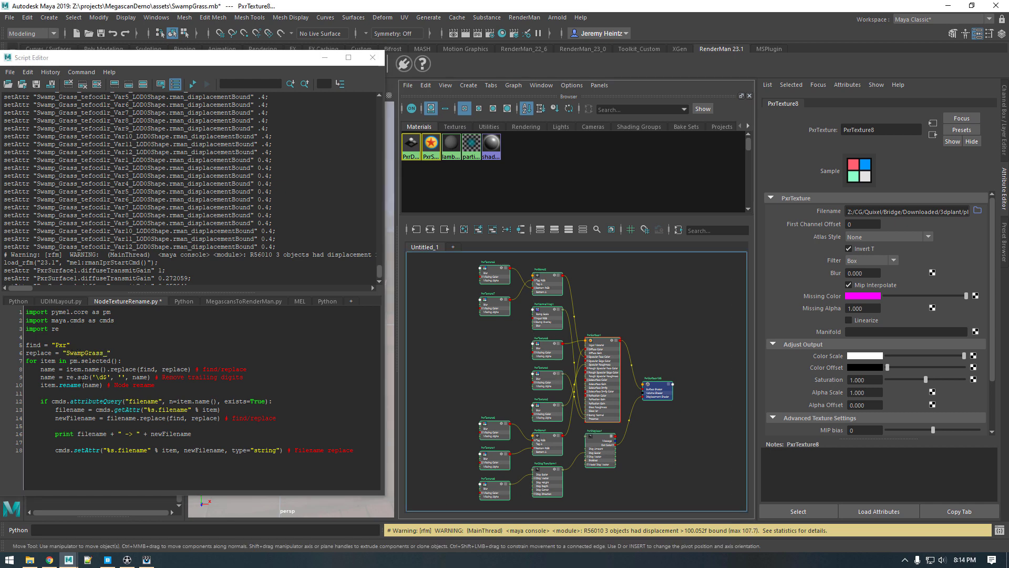
left_click_drag(170, 389, 7, 314)
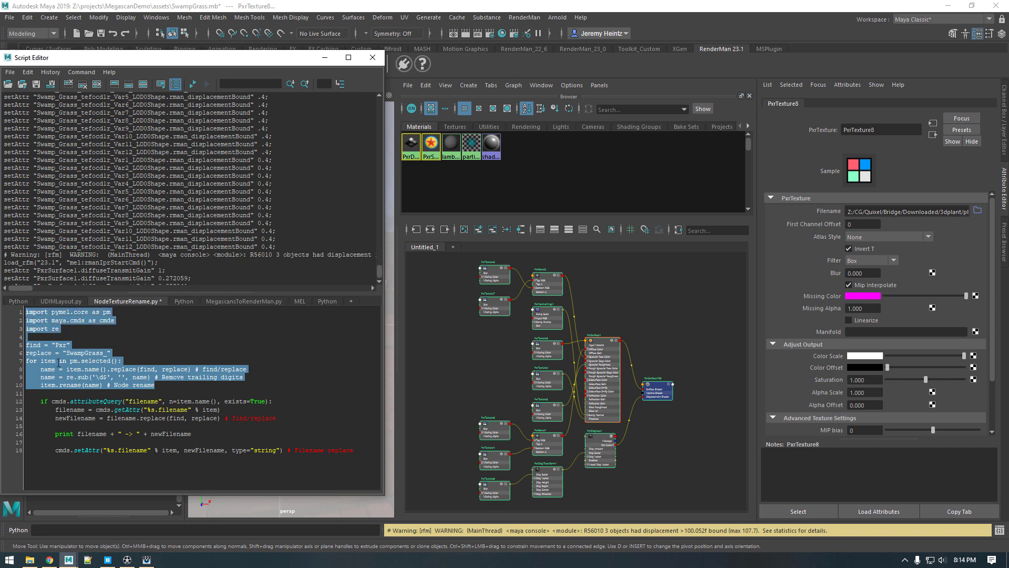
key("ctrl+Return")
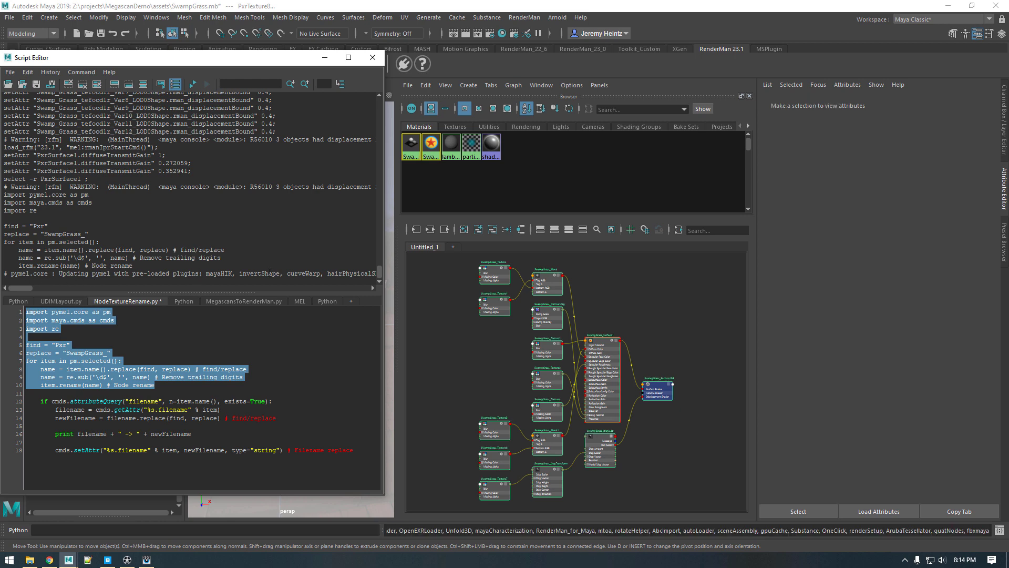
Step: Examine the node names throughout the grass shading network and minimise the Script Editor
scroll(509, 343, "up", 6)
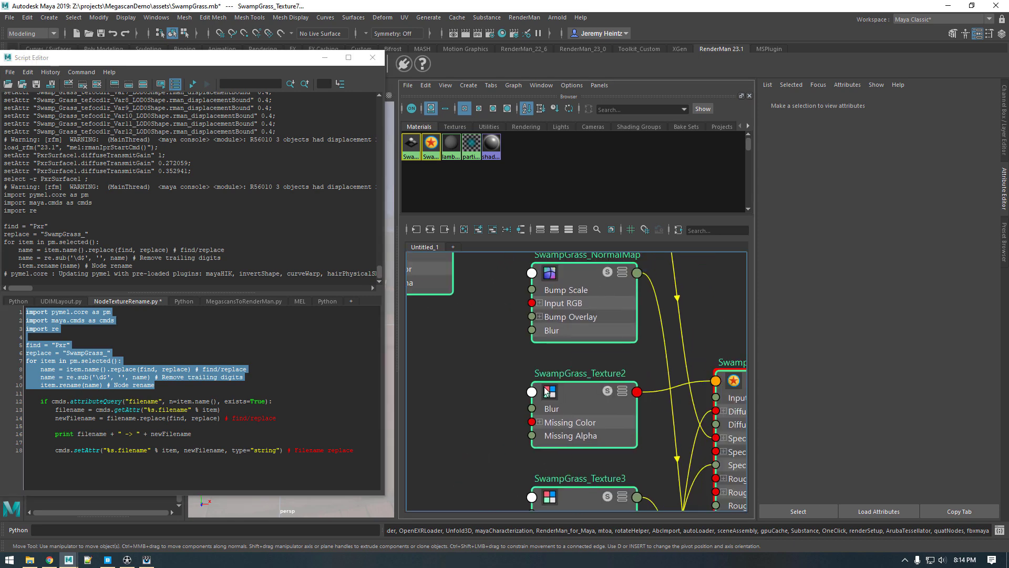
middle_click_drag(545, 387, 523, 396, "alt")
middle_click_drag(592, 349, 516, 367, "alt")
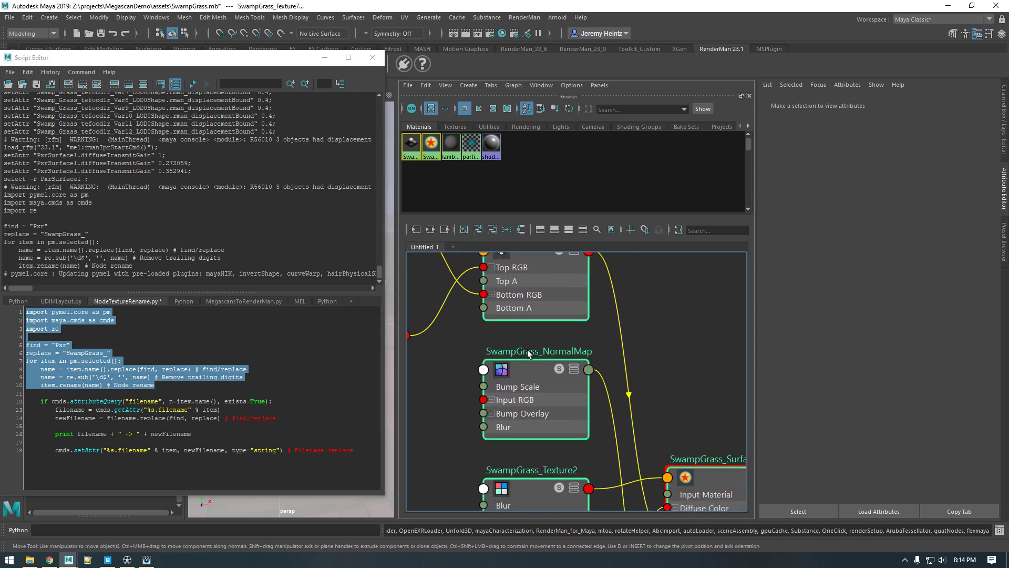
scroll(642, 343, "down", 4)
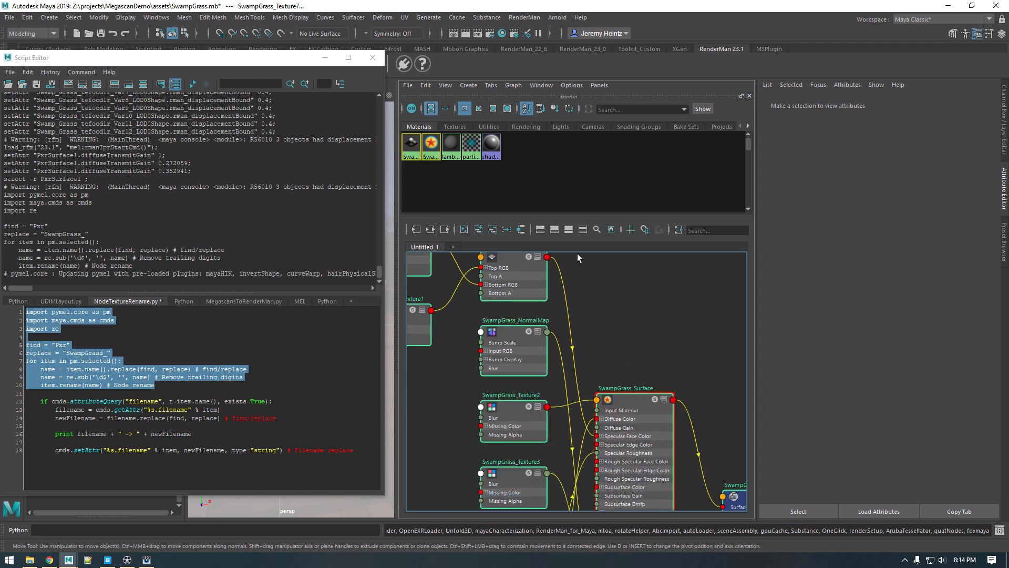
scroll(588, 290, "up", 2)
scroll(589, 371, "down", 2)
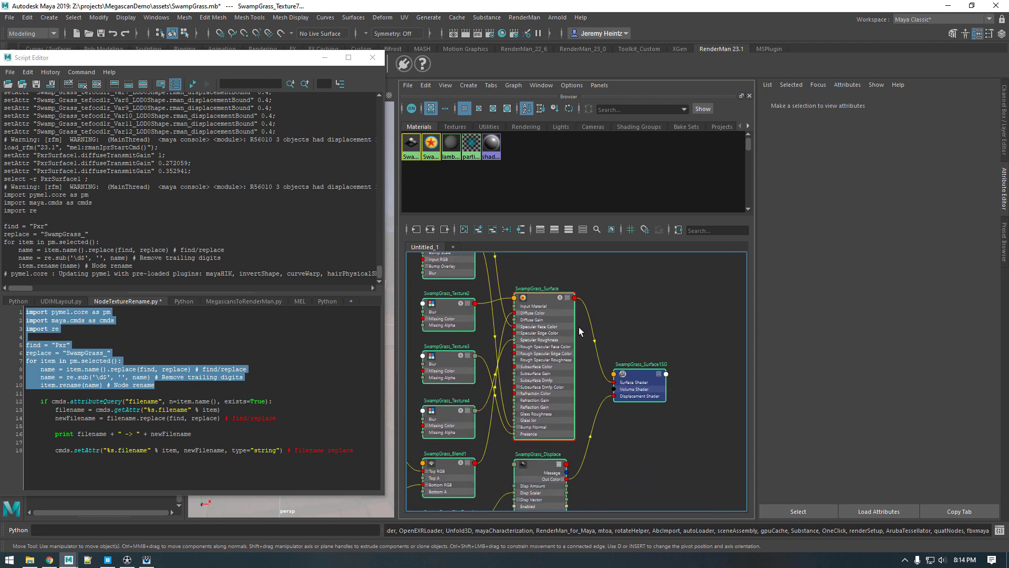
scroll(620, 374, "down", 5)
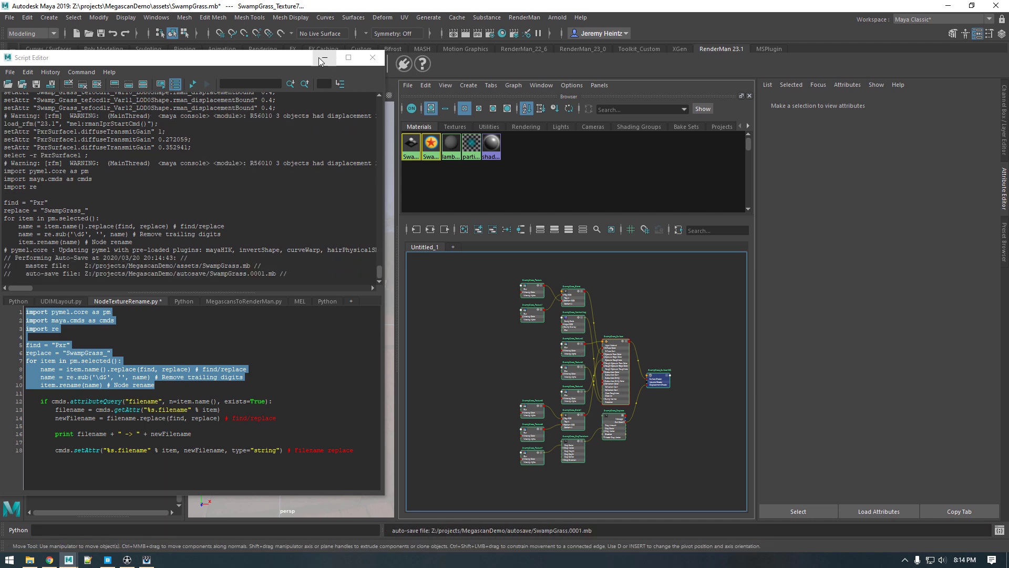
scroll(565, 355, "up", 4)
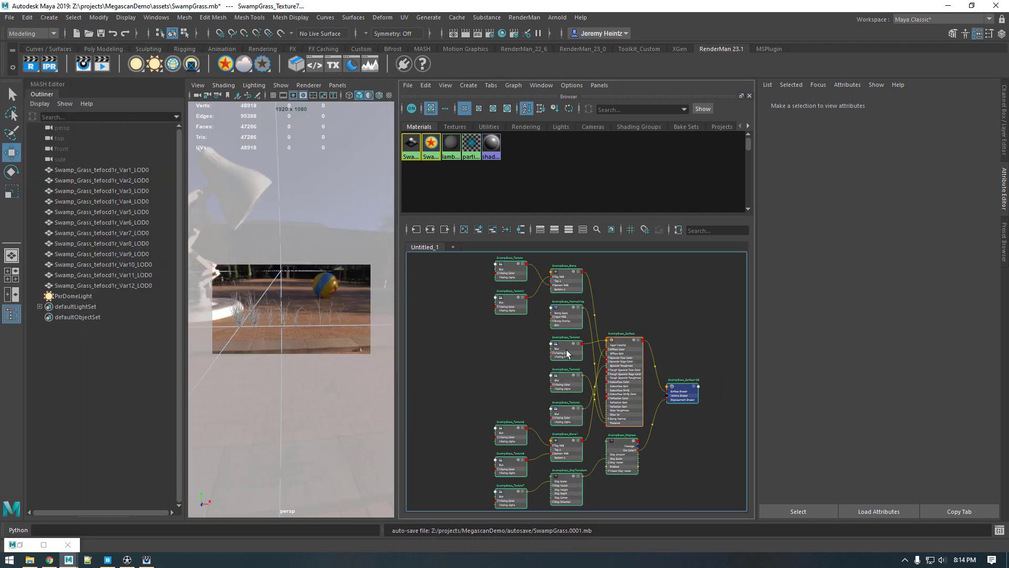
Step: Group the twelve Swamp_Grass LOD0 meshes and name the group SwampGrass
left_click_drag(118, 170, 130, 282)
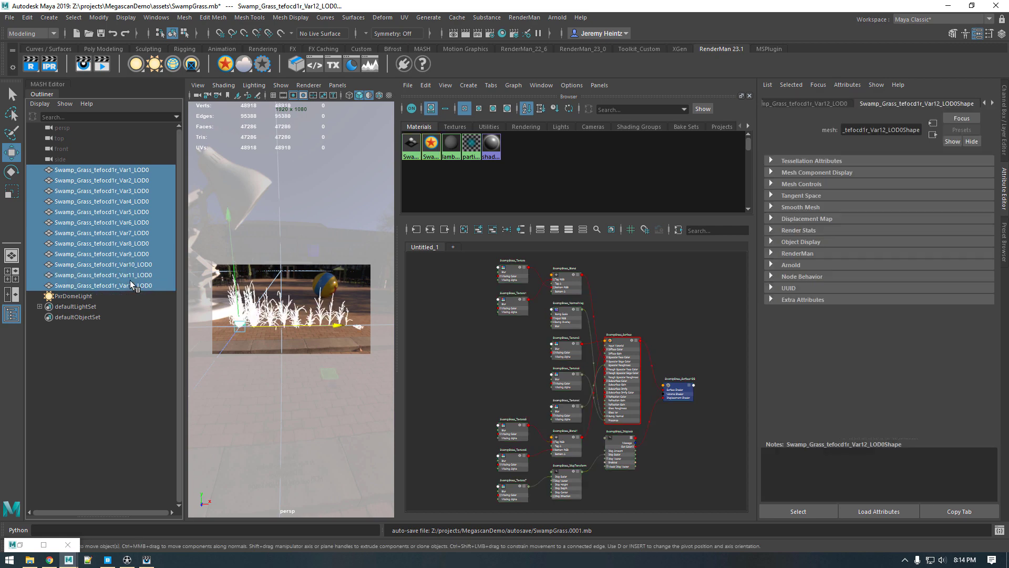
key("ctrl+g")
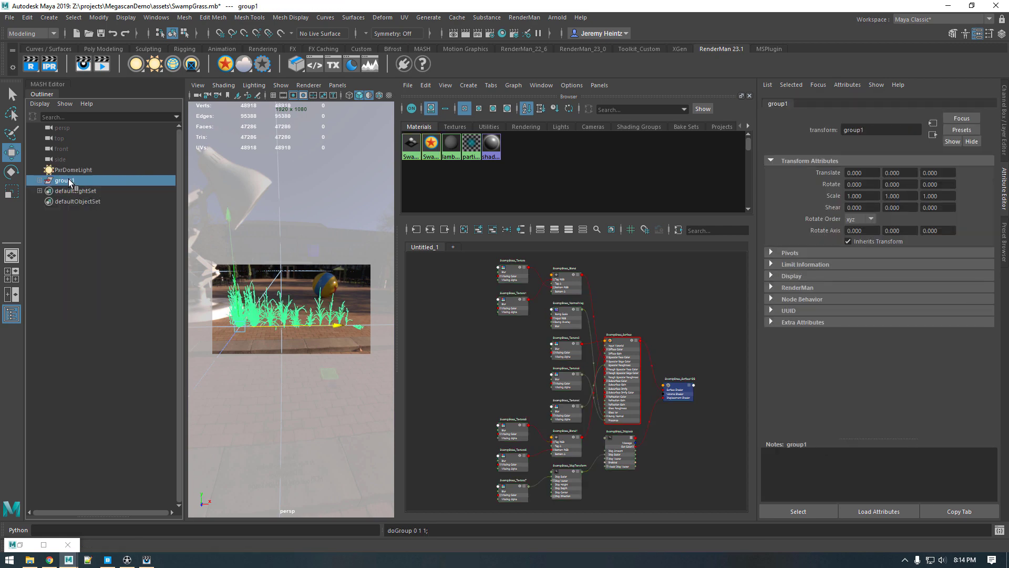
double_click(67, 180)
type("Swam")
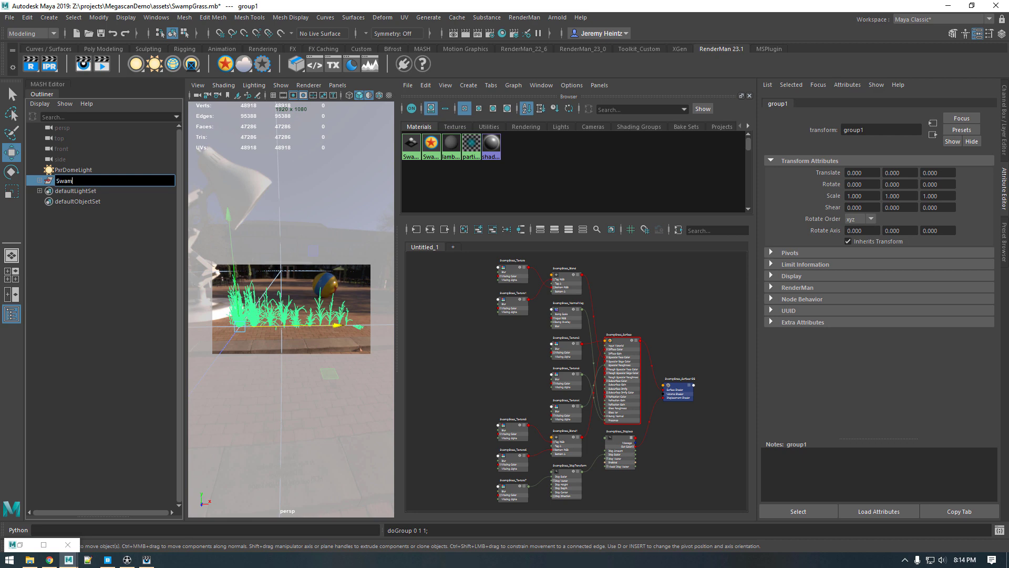
type("pGrass")
key("Return")
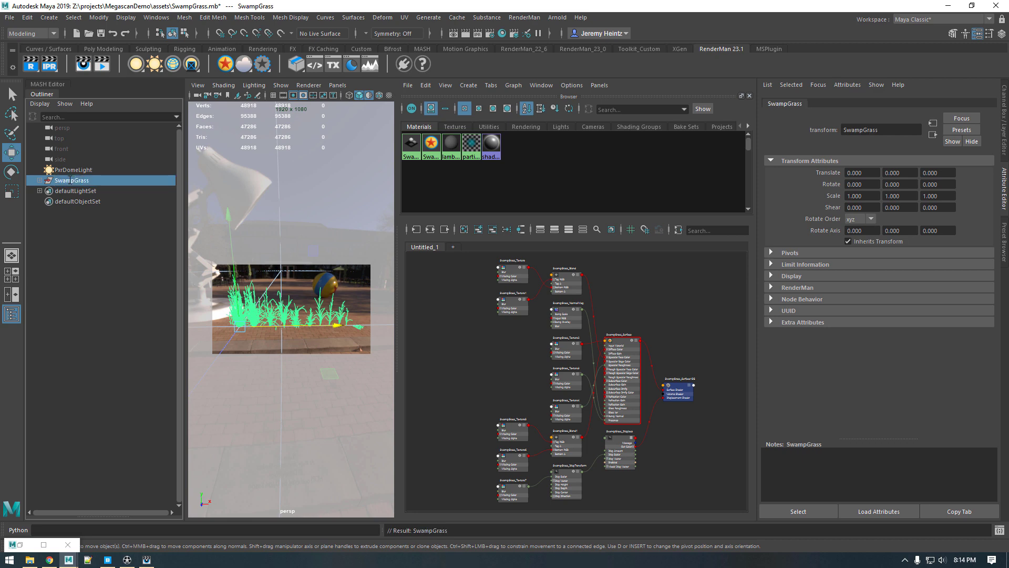
Step: Set Translate X to 0 for all twelve meshes in the SwampGrass group using the Attribute Spread Sheet
left_click(39, 180)
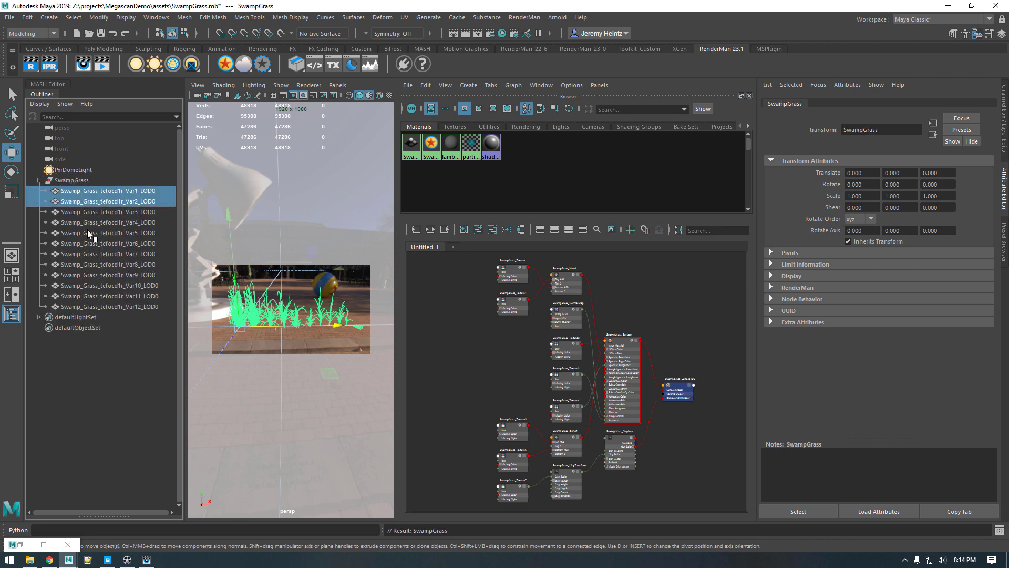
left_click(110, 307, "shift")
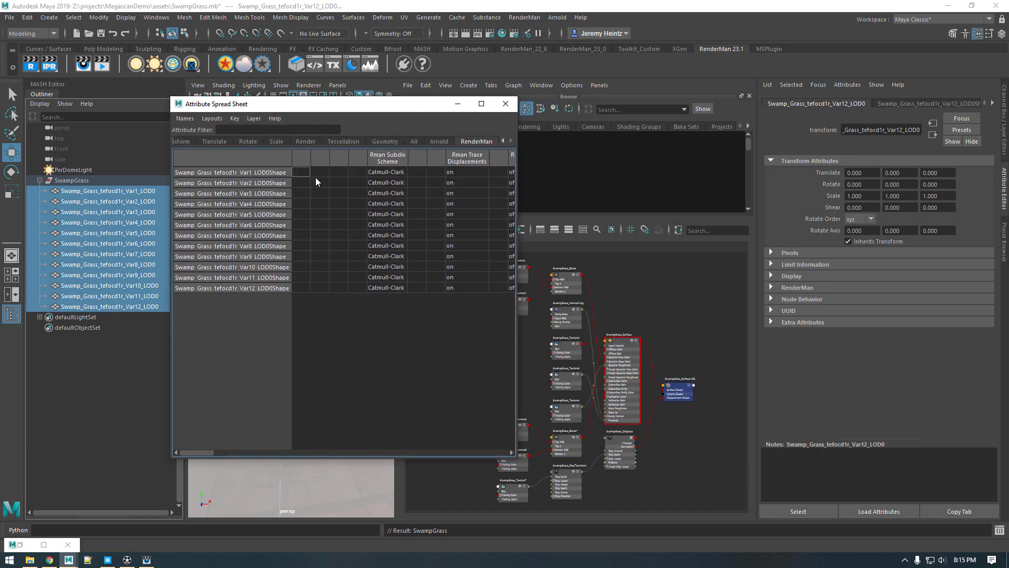
left_click(212, 141)
left_click_drag(289, 165, 287, 281)
type("0")
key("Return")
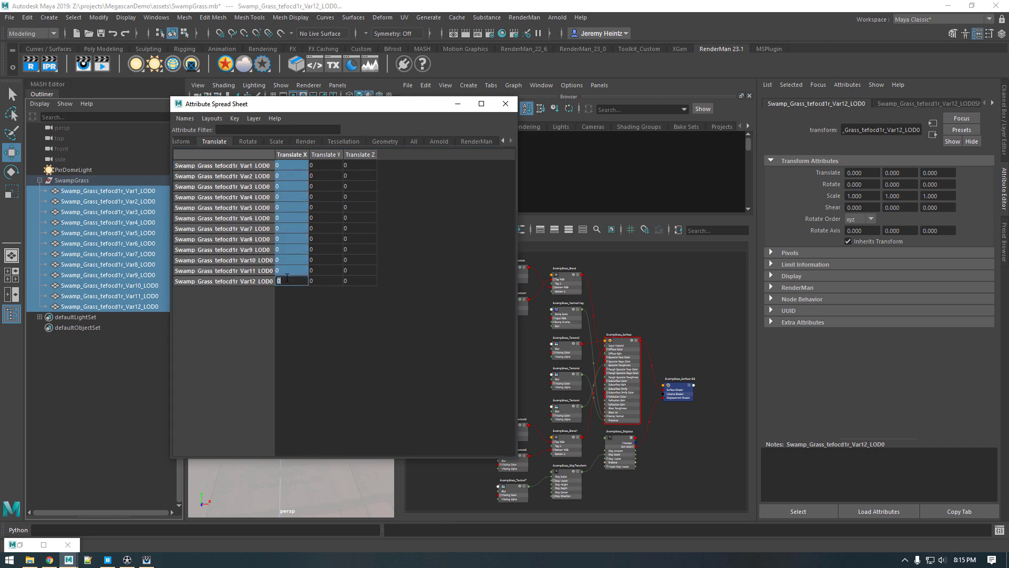
Step: Close the Attribute Spread Sheet, collapse the SwampGrass group, select only the group and save the scene
left_click(506, 103)
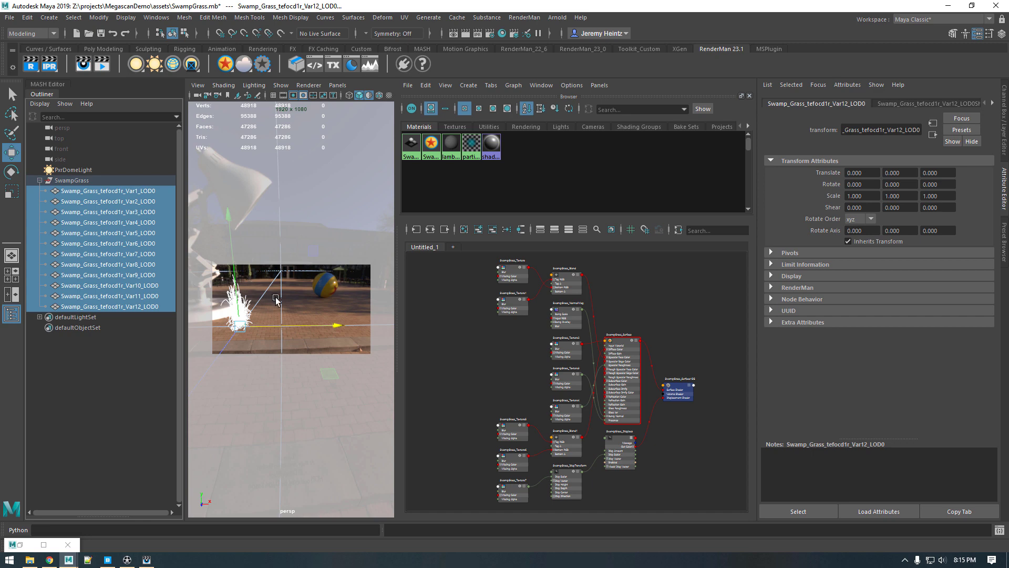
left_click(38, 181)
left_click(74, 182)
left_click(100, 34)
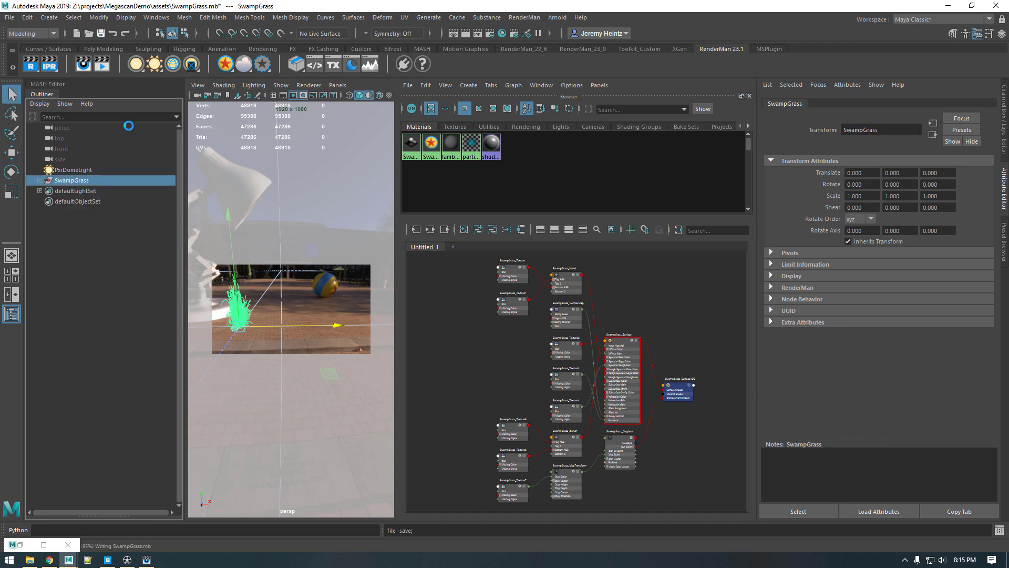
Step: Export the selected SwampGrass group to the project's assets folder as a Maya Binary file named SwampGrass_Export
left_click(9, 17)
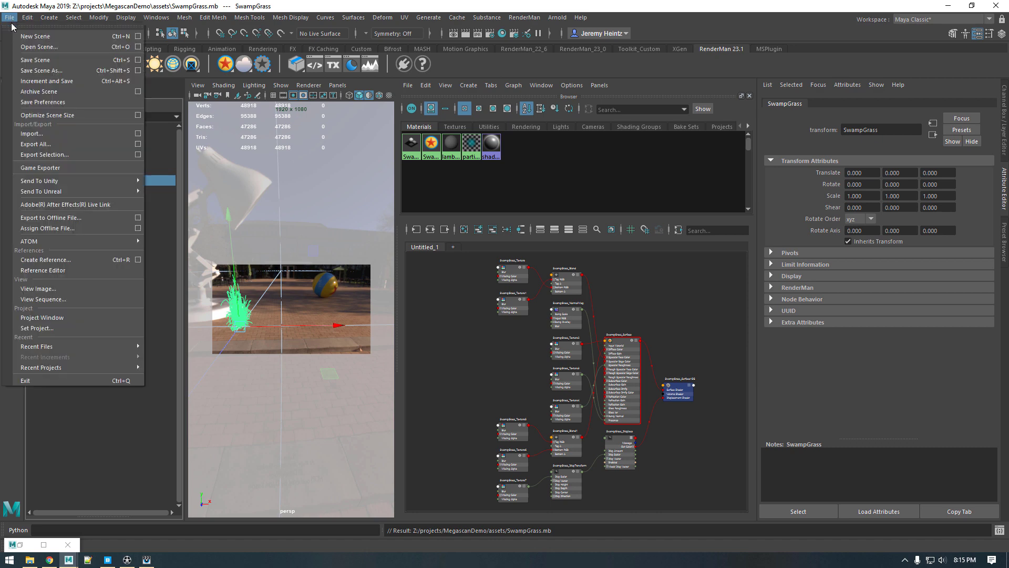
left_click(45, 154)
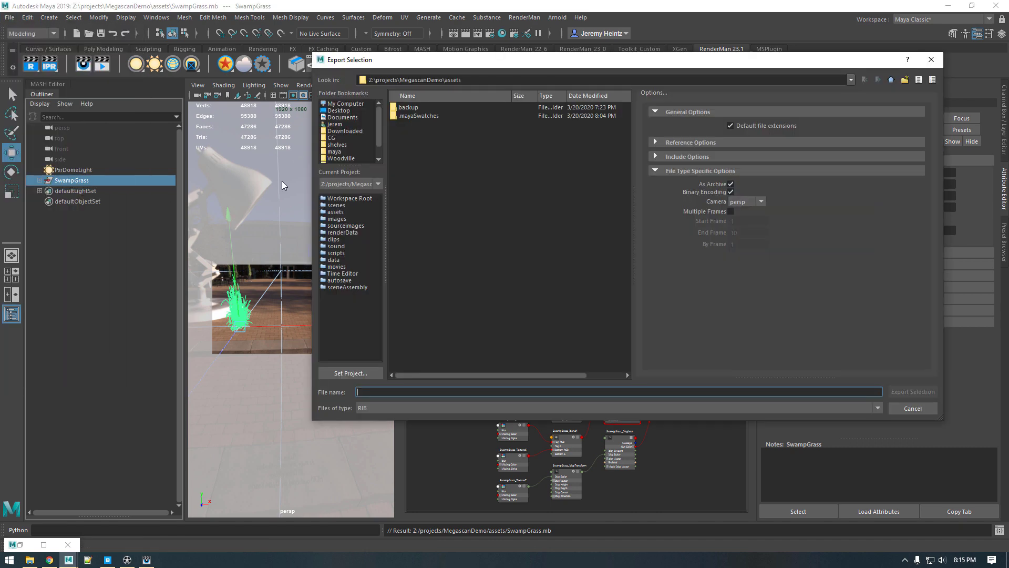
left_click(369, 407)
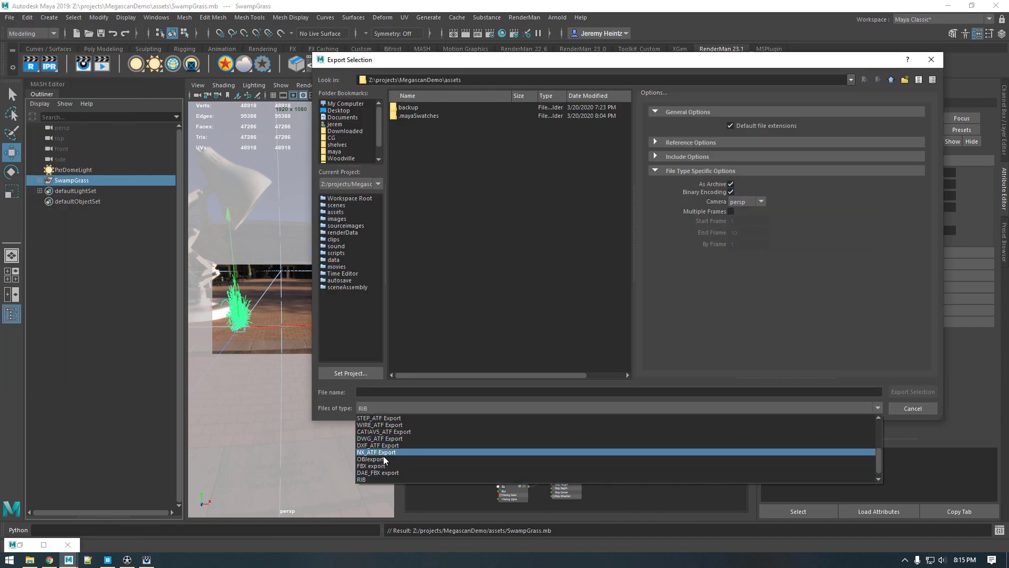
scroll(383, 463, "up", 5)
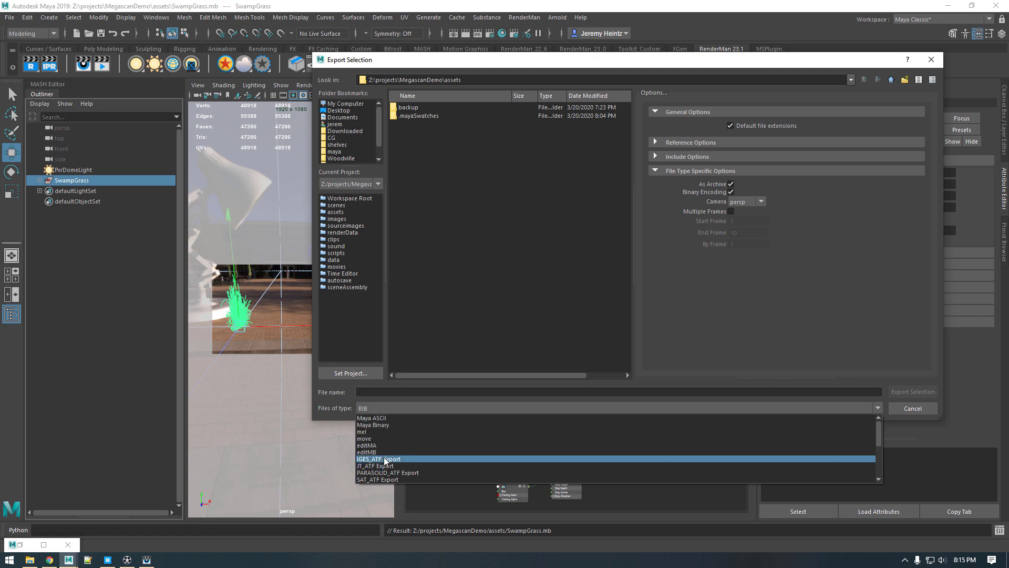
left_click(383, 428)
left_click_drag(476, 65, 372, 71)
left_click(284, 396)
type("SwampGrass_Export")
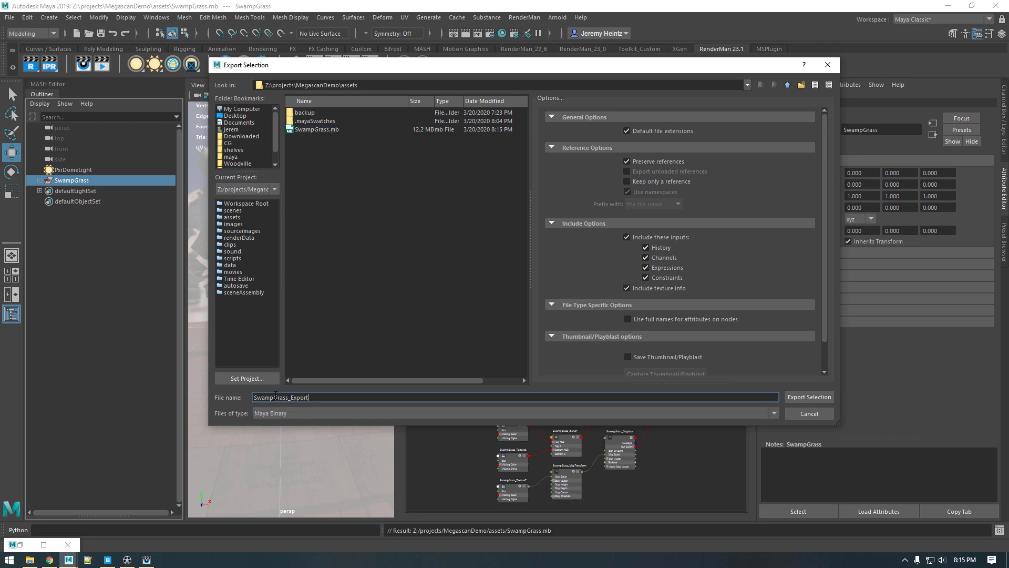
left_click(810, 398)
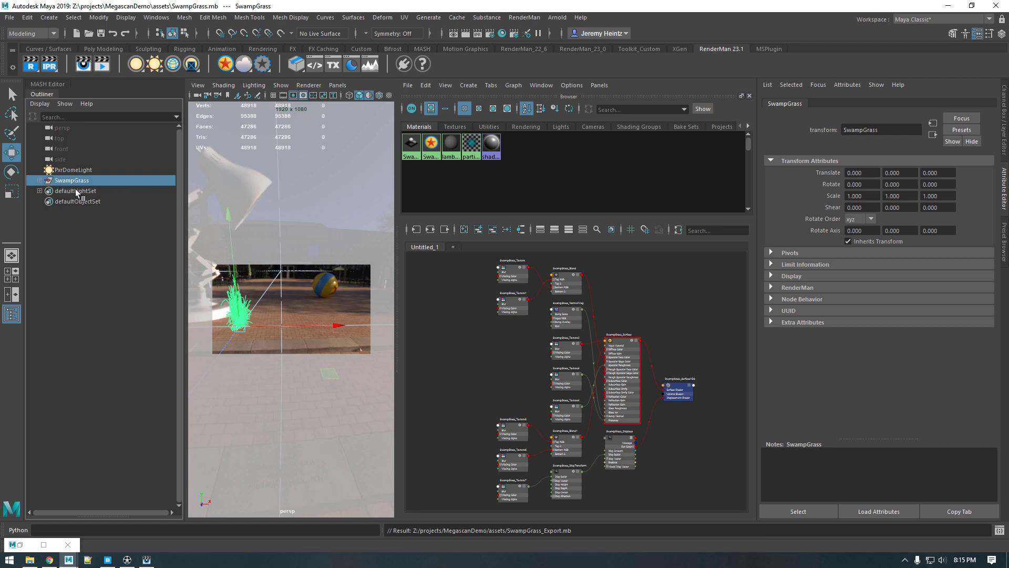
left_click_drag(78, 181, 58, 190)
middle_click_drag(620, 380, 358, 289)
middle_click_drag(452, 314, 308, 305)
middle_click_drag(308, 303, 290, 303)
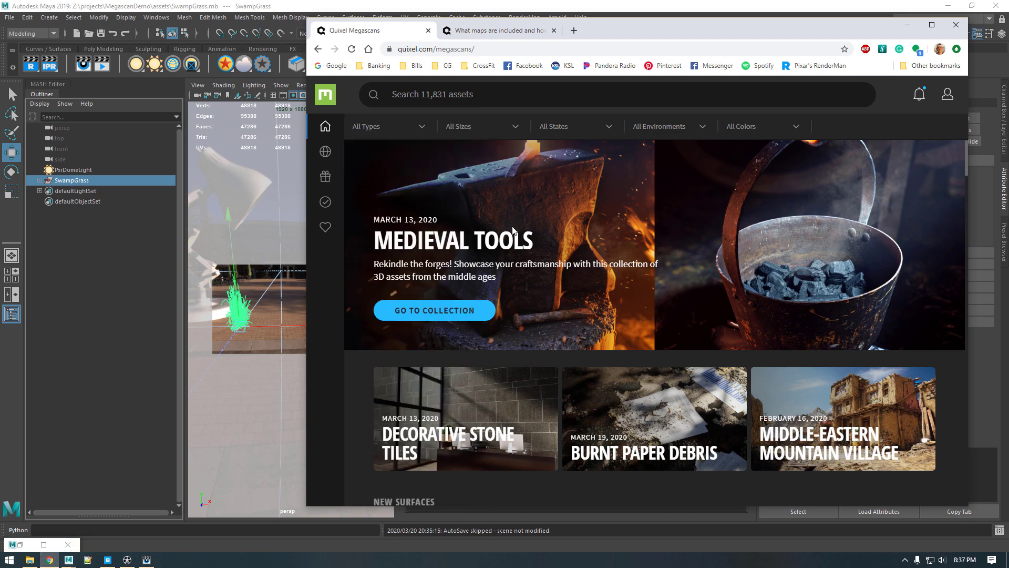
Step: Switch to the Quixel Megascans site in the browser and look through all the purchased assets
left_click_drag(707, 26, 679, 26)
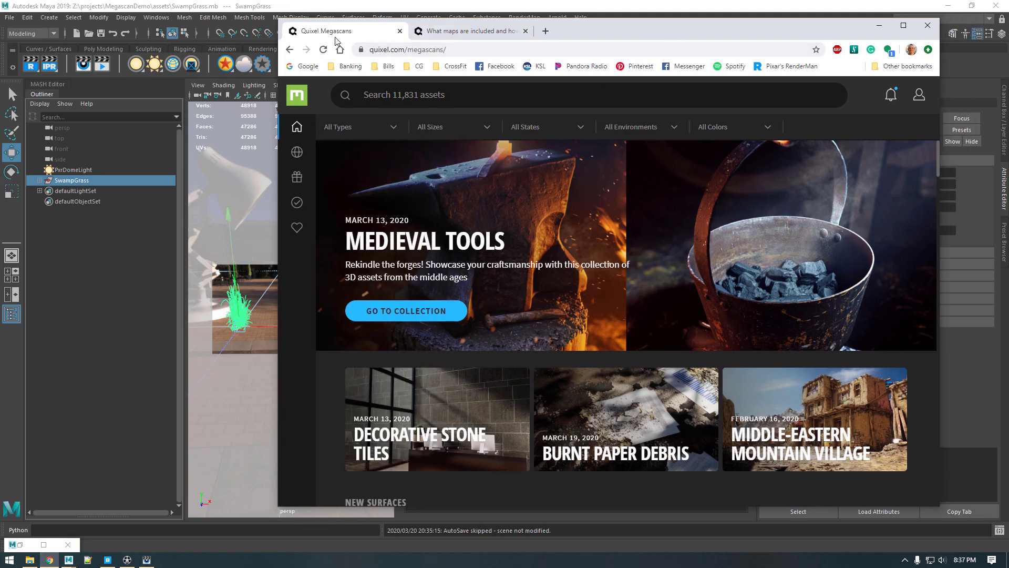
scroll(671, 253, "down", 7)
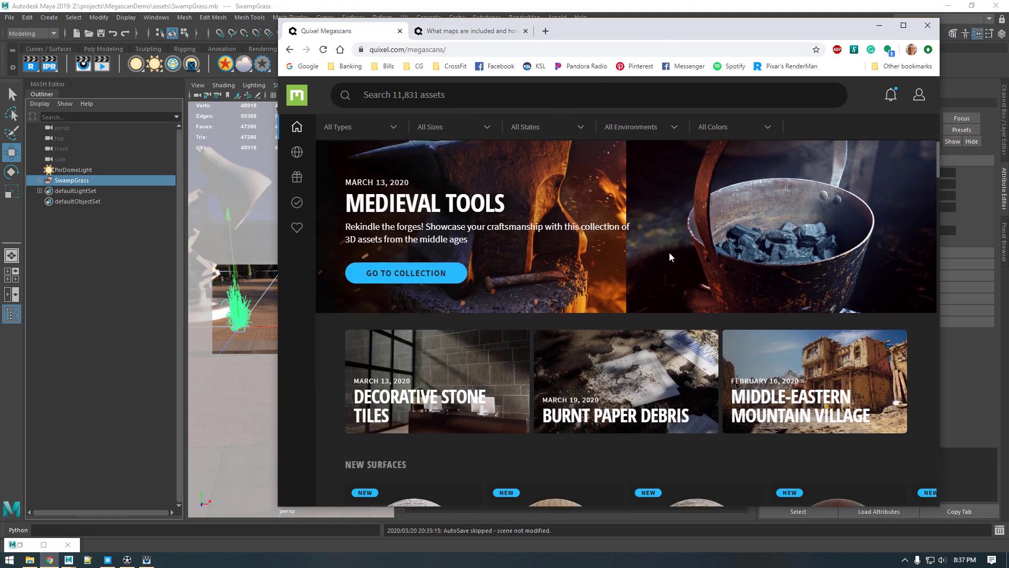
scroll(493, 255, "up", 6)
scroll(493, 255, "up", 1)
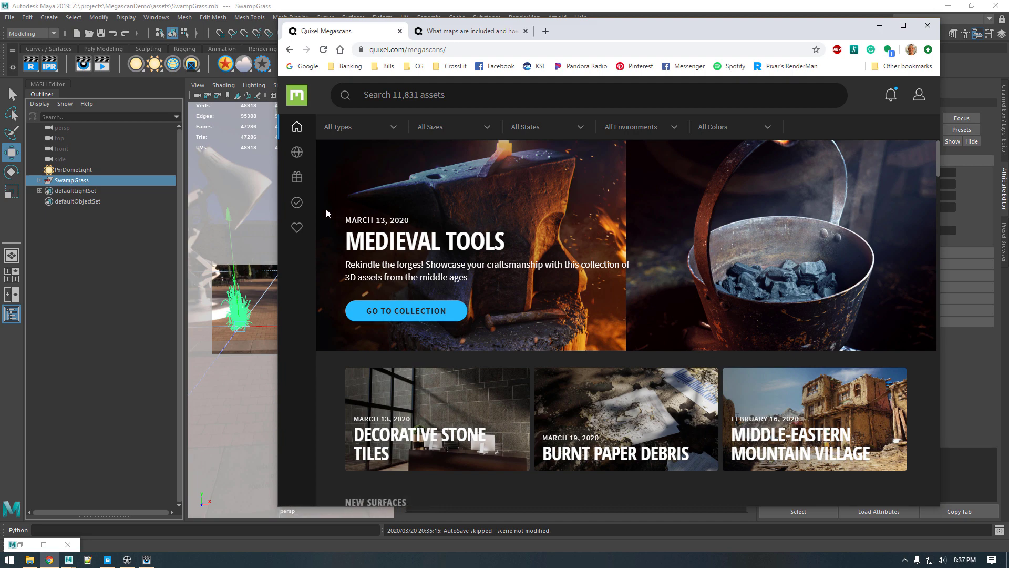
left_click(299, 204)
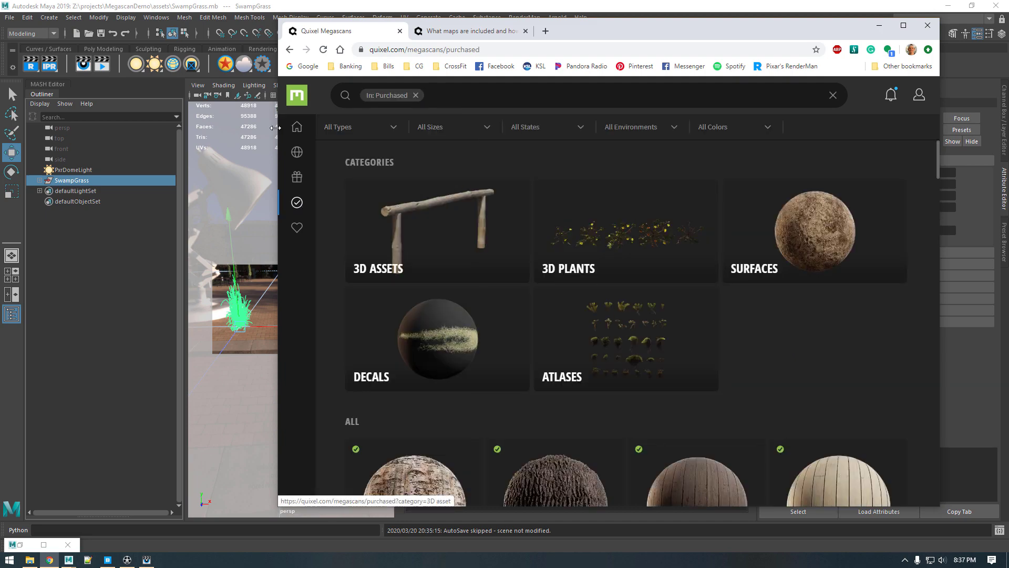
scroll(751, 266, "down", 4)
scroll(755, 268, "up", 4)
scroll(754, 263, "down", 15)
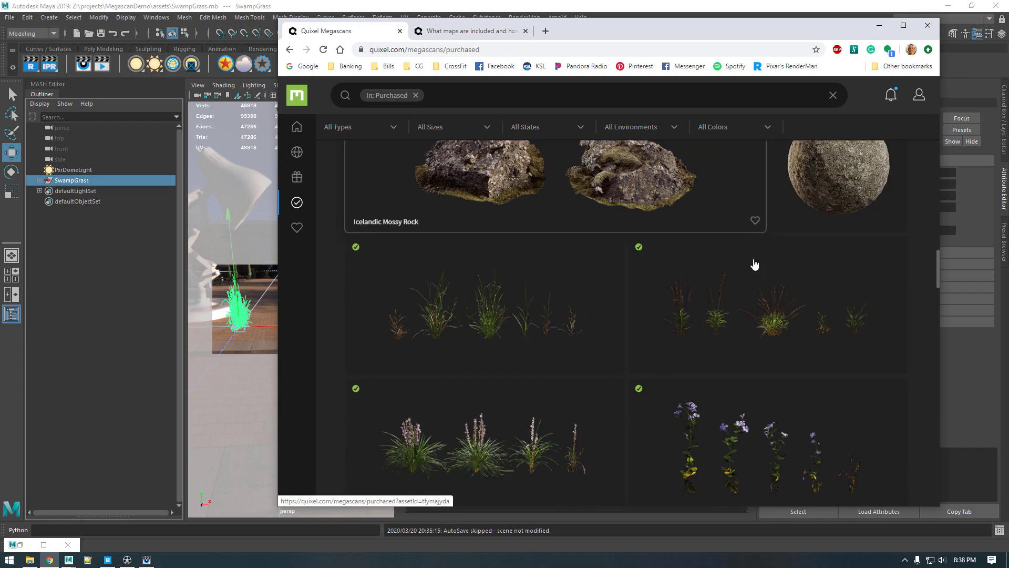
scroll(755, 264, "down", 15)
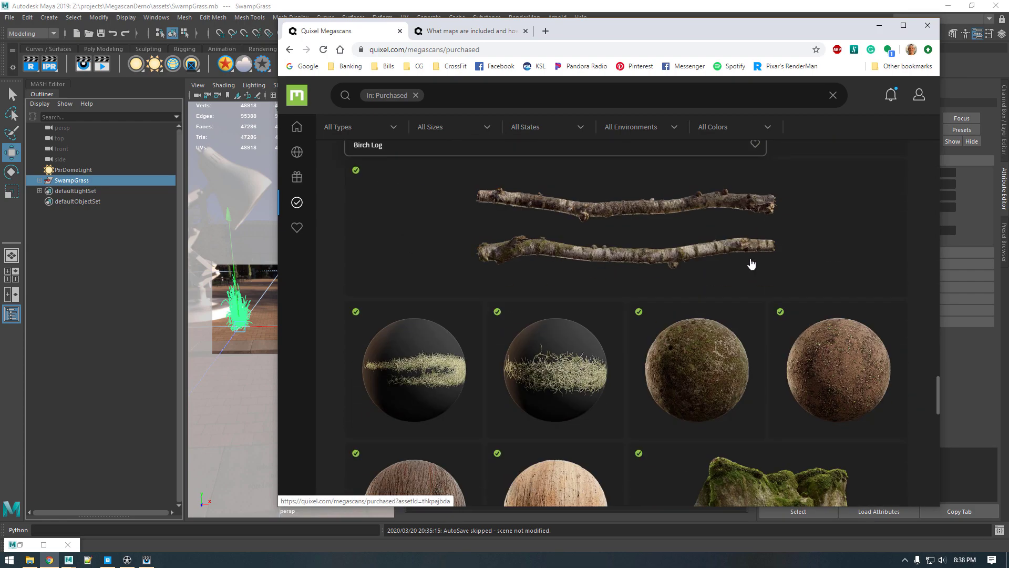
scroll(751, 264, "down", 15)
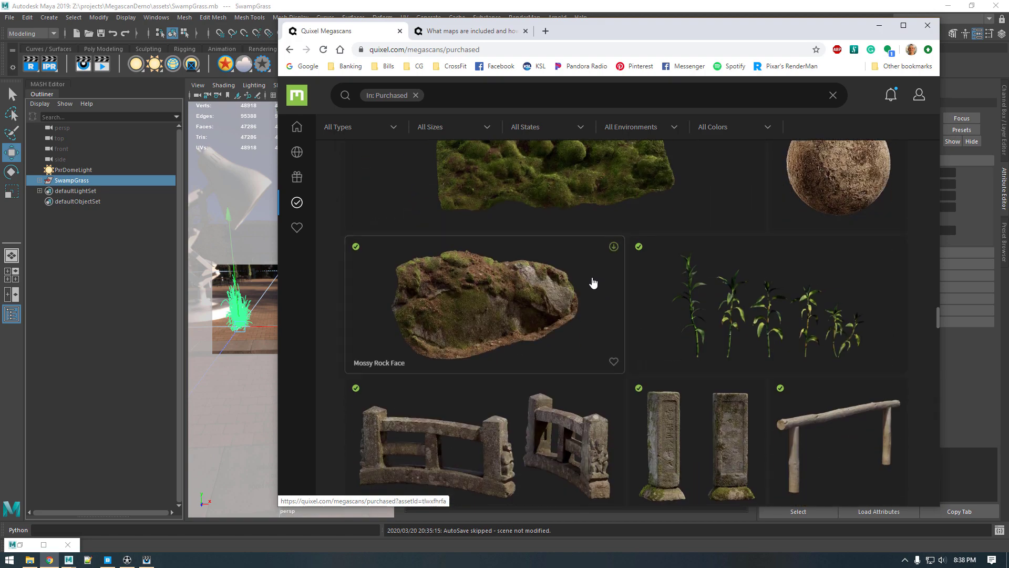
scroll(593, 284, "down", 15)
scroll(595, 286, "down", 8)
scroll(593, 284, "down", 15)
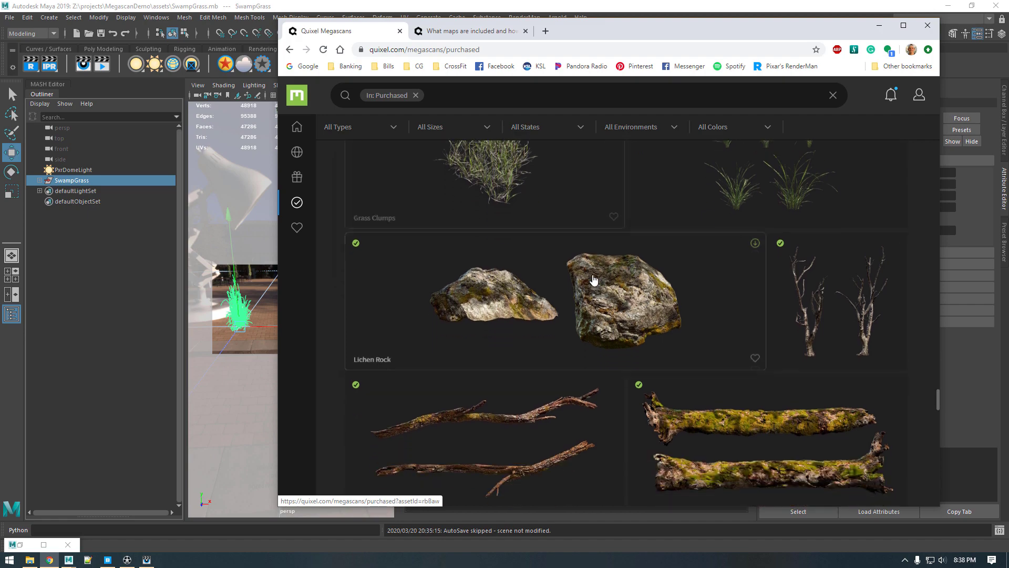
scroll(587, 277, "down", 10)
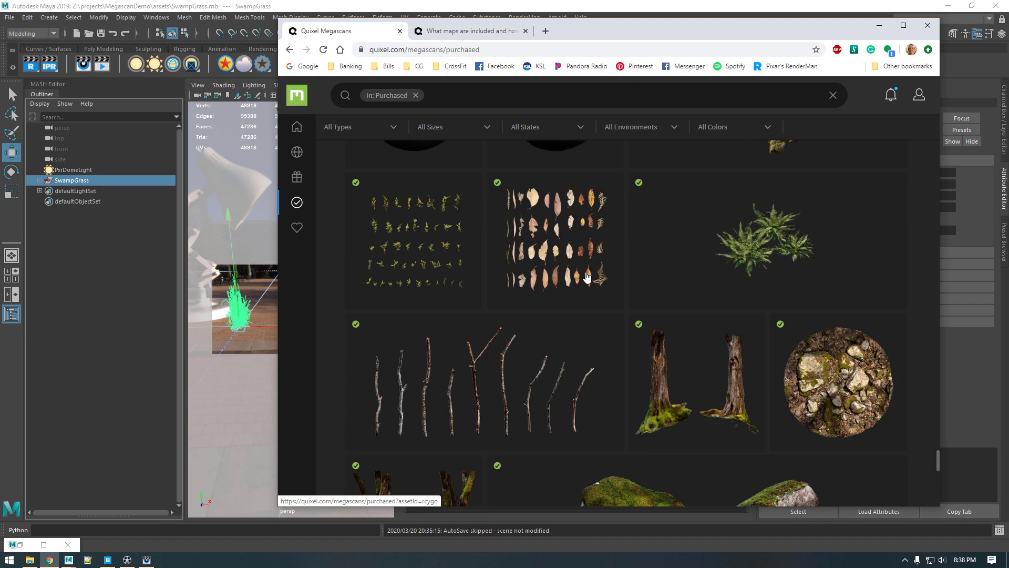
scroll(888, 416, "down", 1)
scroll(769, 347, "down", 10)
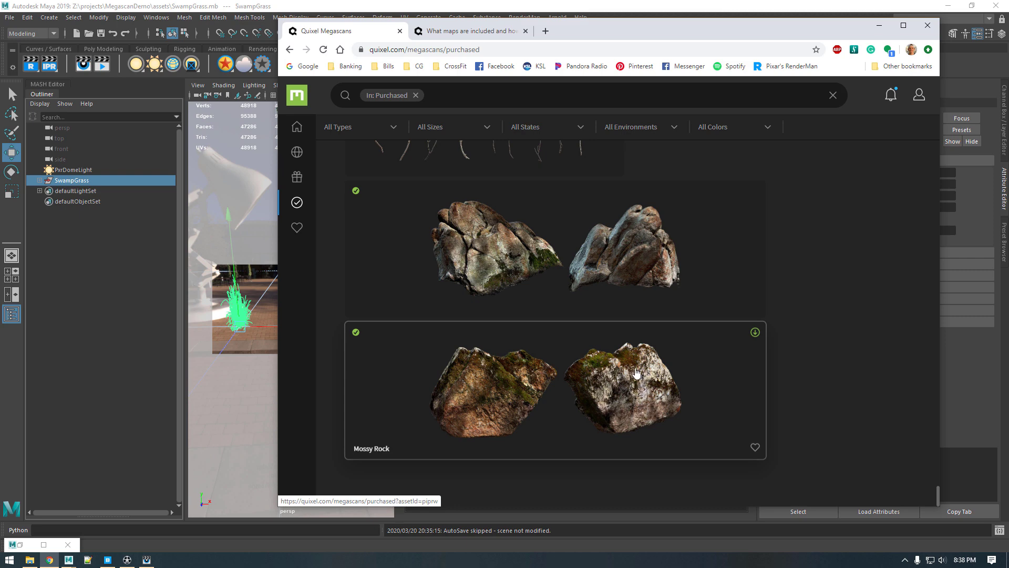
Step: Open the download settings of the purchased Mossy Rock and keep 8K resolution, the Custom material preset and FBX mesh format
left_click(576, 390)
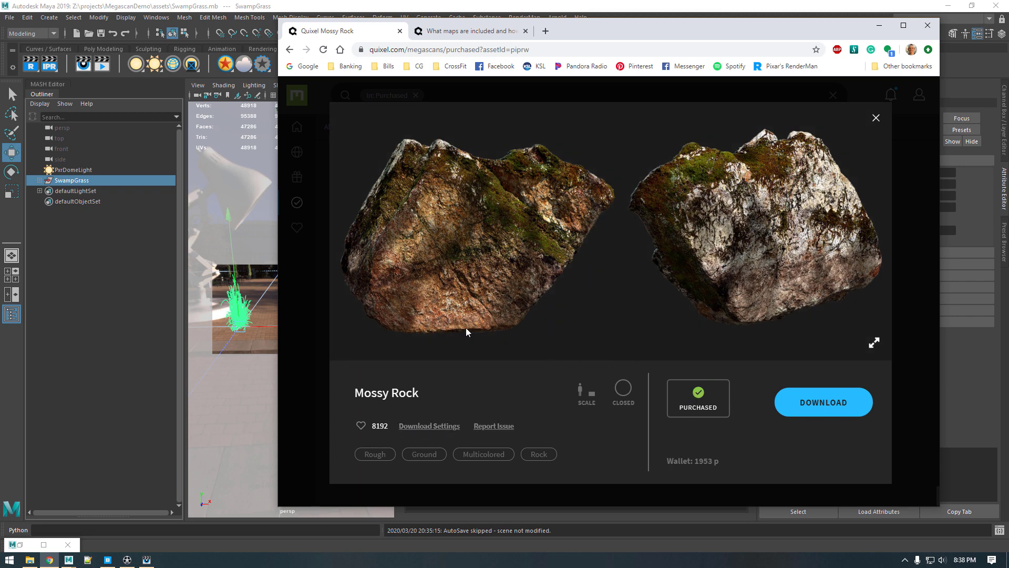
left_click(432, 425)
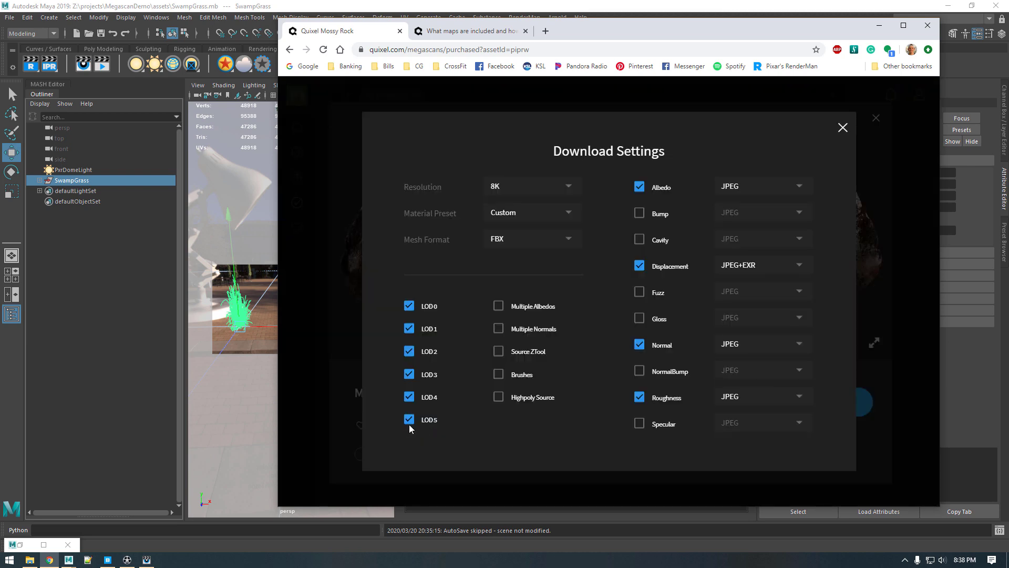
left_click(535, 188)
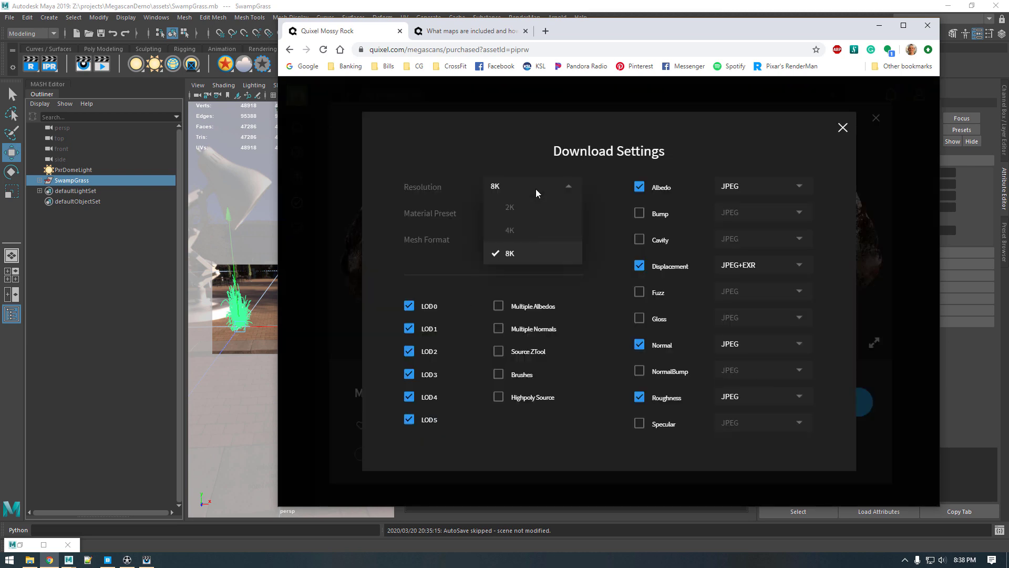
left_click(518, 255)
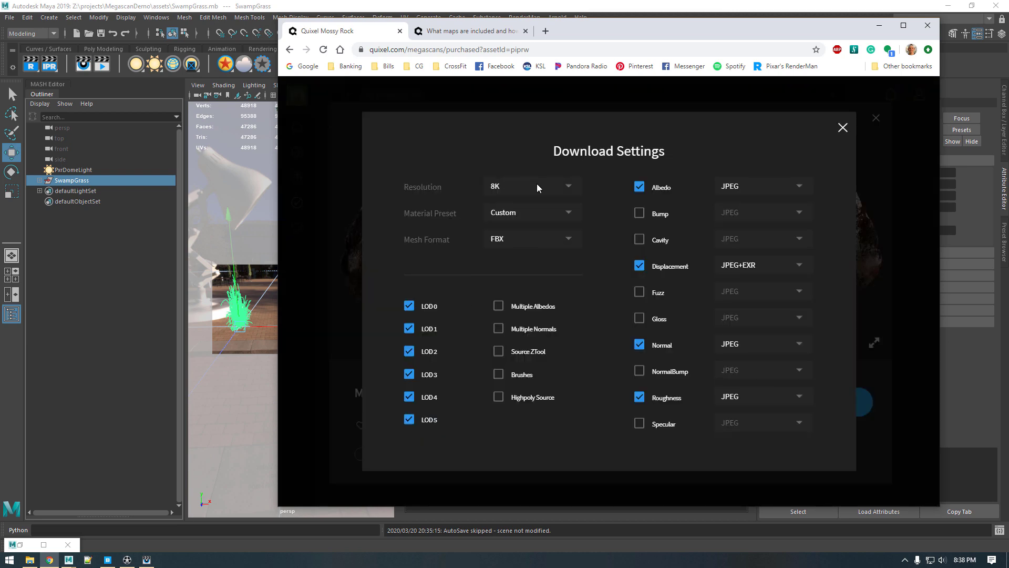
left_click(546, 215)
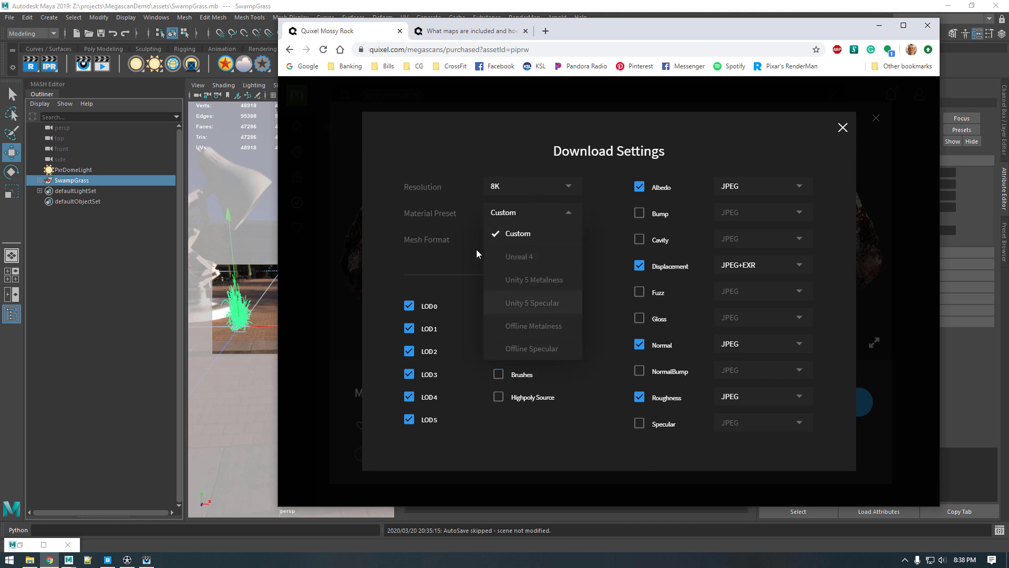
left_click(416, 221)
left_click(550, 243)
left_click(530, 261)
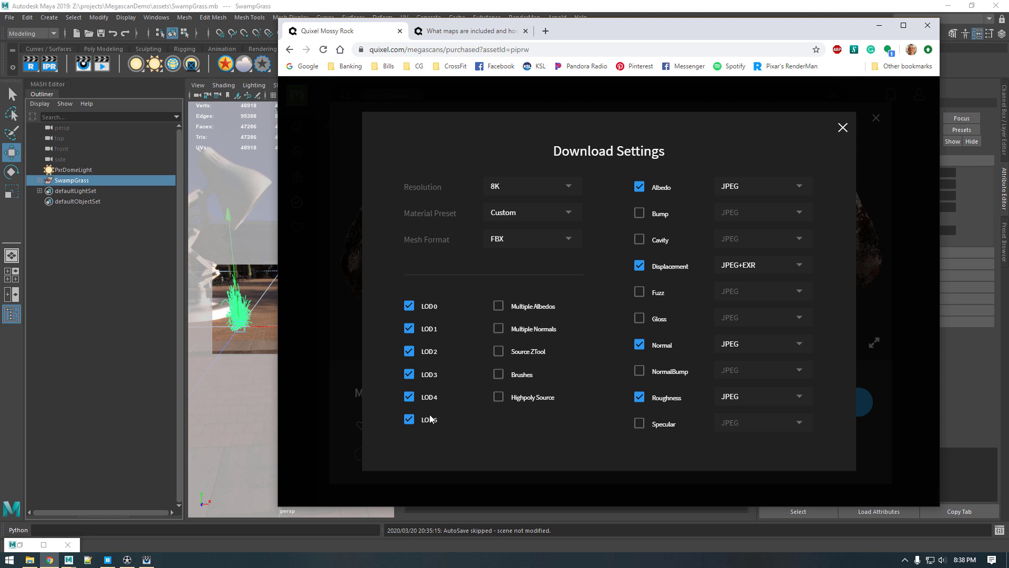
Step: Exclude LOD 0 through LOD 5 from the Mossy Rock download and include Highpoly Source instead
left_click(412, 308)
left_click(411, 329)
left_click(411, 351)
left_click(410, 375)
left_click(411, 398)
left_click(409, 420)
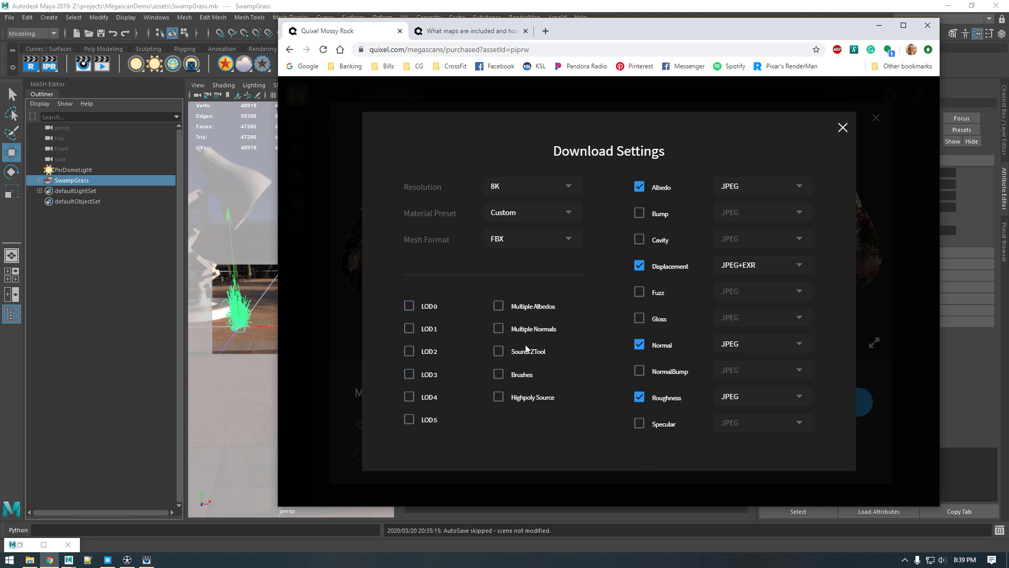
left_click(499, 397)
Step: Include the Cavity, Fuzz, NormalBump and Specular maps in the Mossy Rock download and exclude the Normal map
left_click(639, 240)
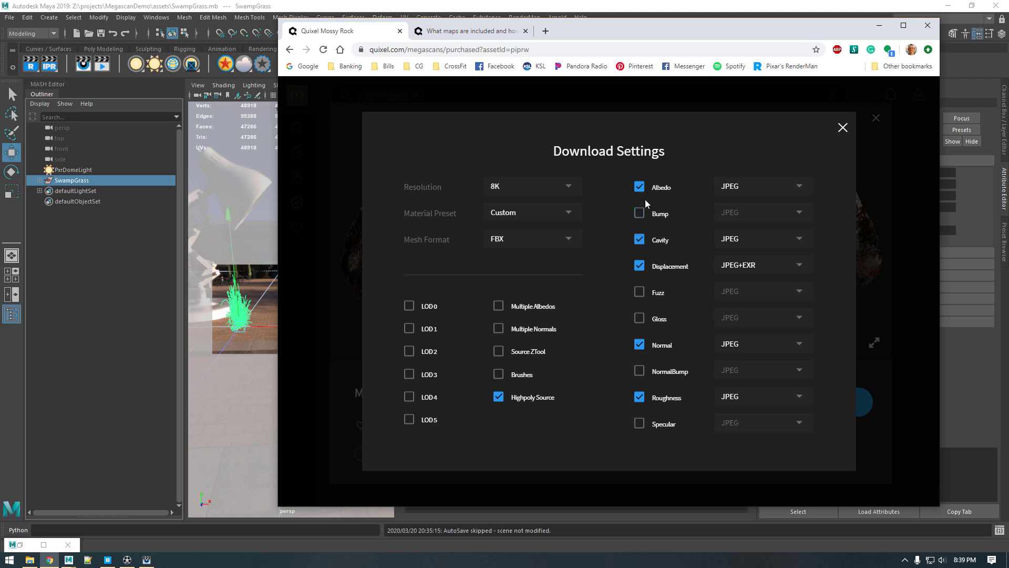
left_click(640, 294)
left_click(641, 371)
left_click(640, 345)
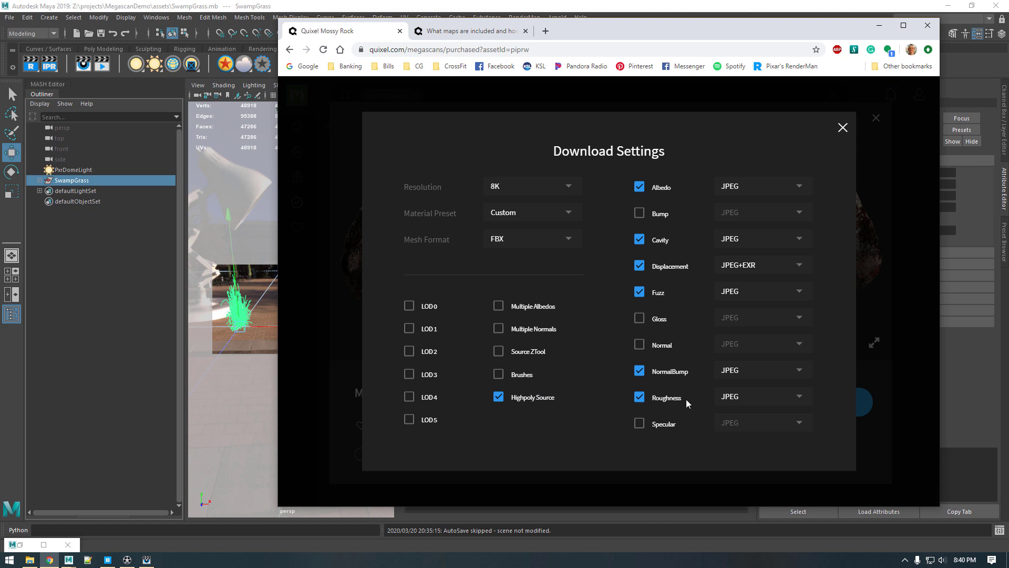
left_click(640, 424)
Step: Examine the descriptions of the Megascans maps, down to NormalBump, in the Quixel help article "What maps are included and how do I use them?"
left_click(452, 32)
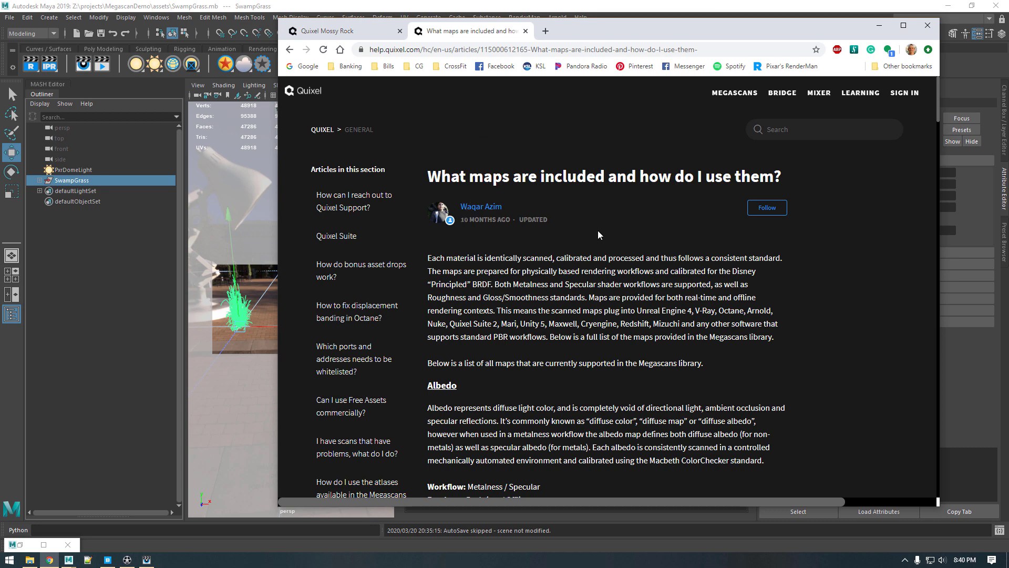
scroll(597, 230, "down", 1)
scroll(556, 192, "down", 1)
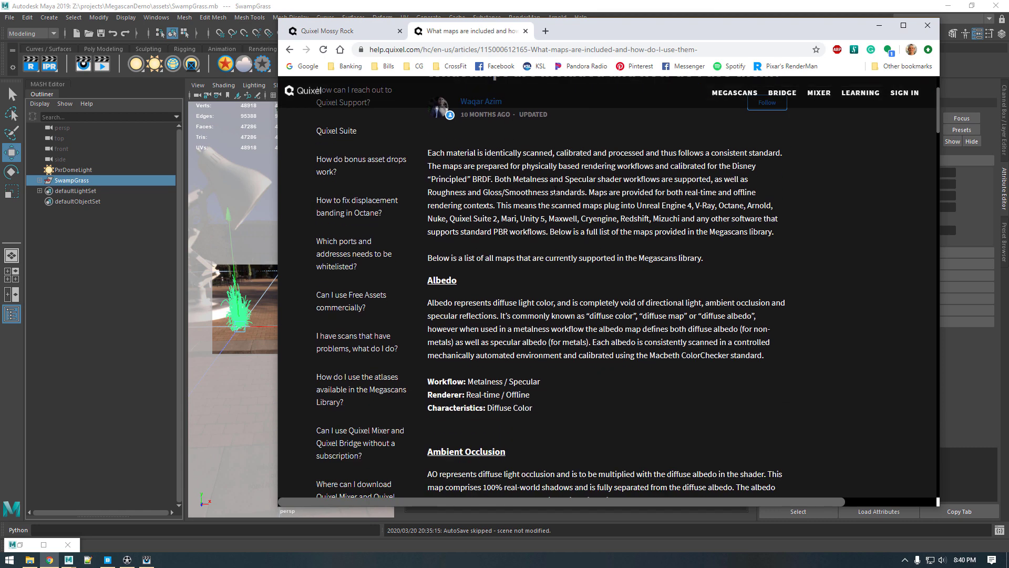
scroll(542, 203, "down", 1)
scroll(532, 210, "down", 9)
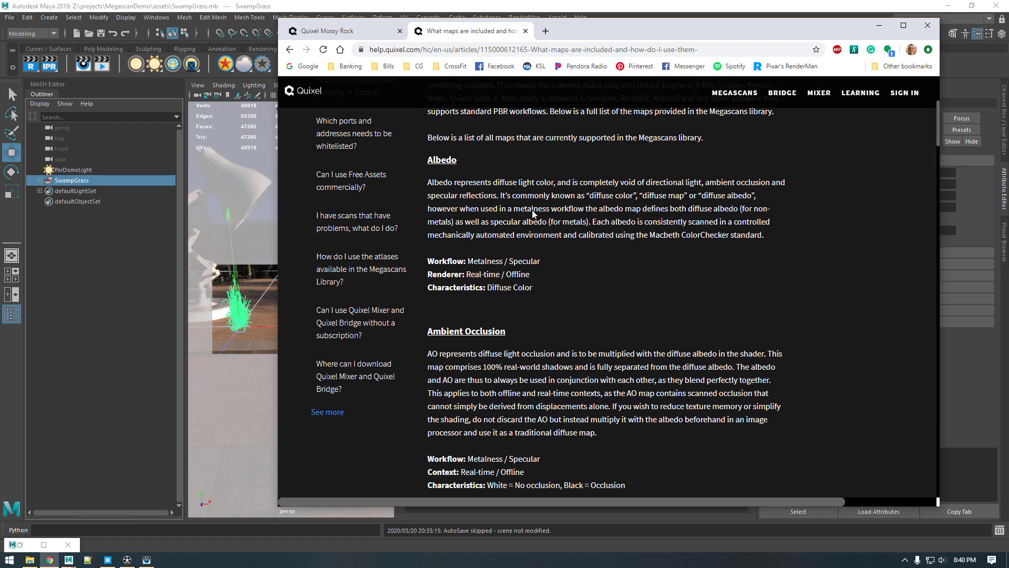
scroll(531, 209, "down", 17)
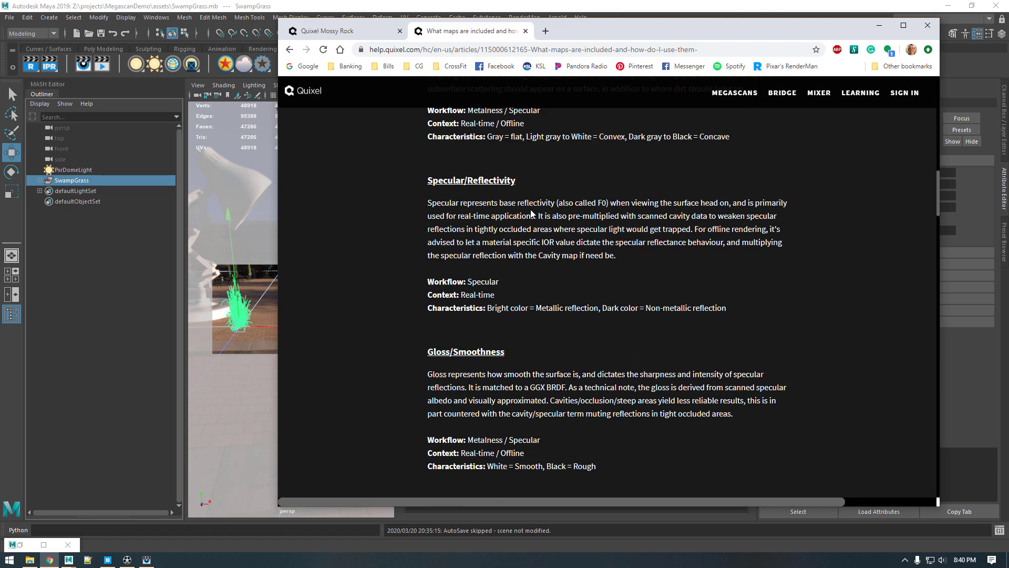
scroll(530, 209, "down", 15)
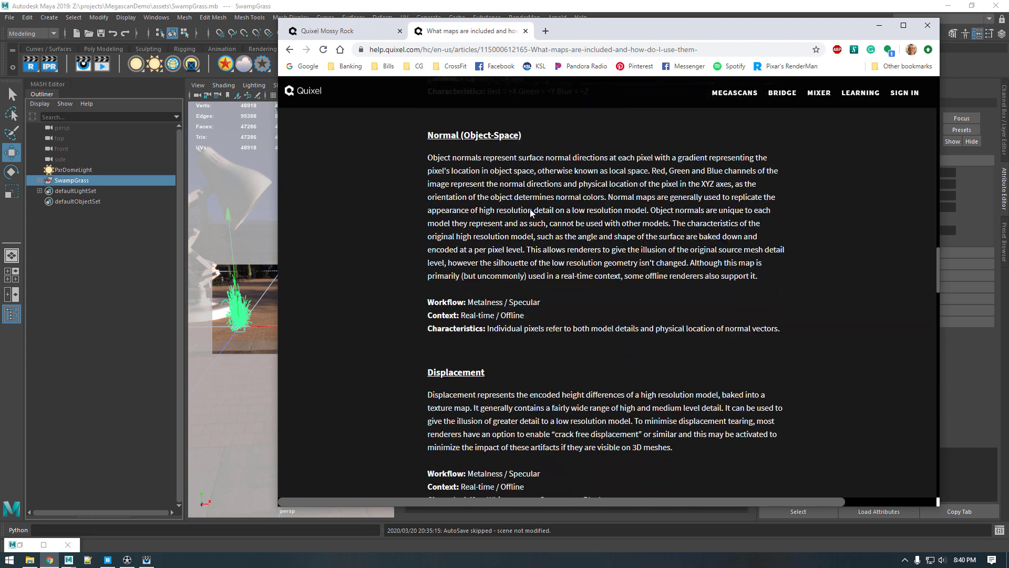
scroll(530, 205, "down", 5)
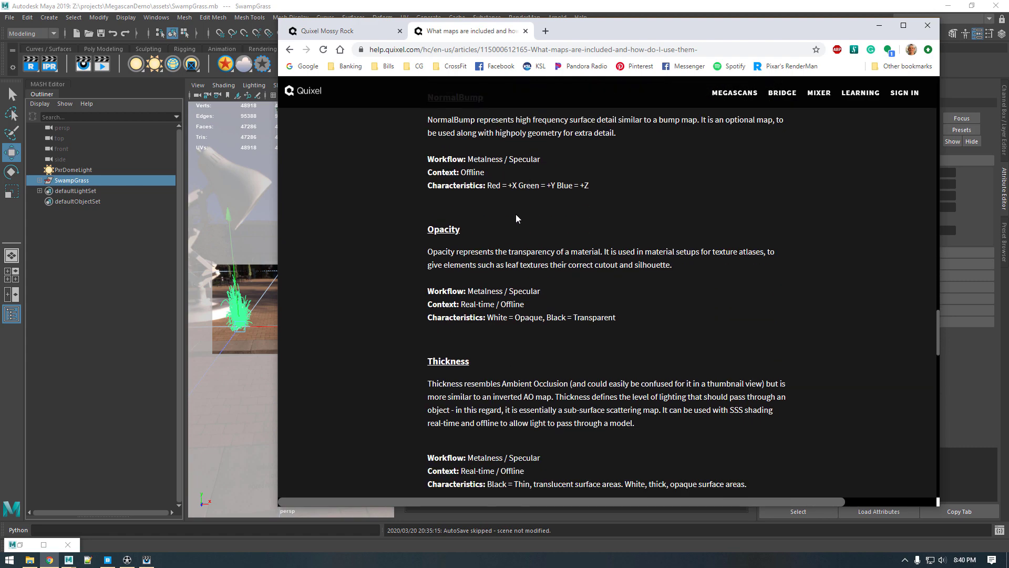
scroll(520, 286, "up", 6)
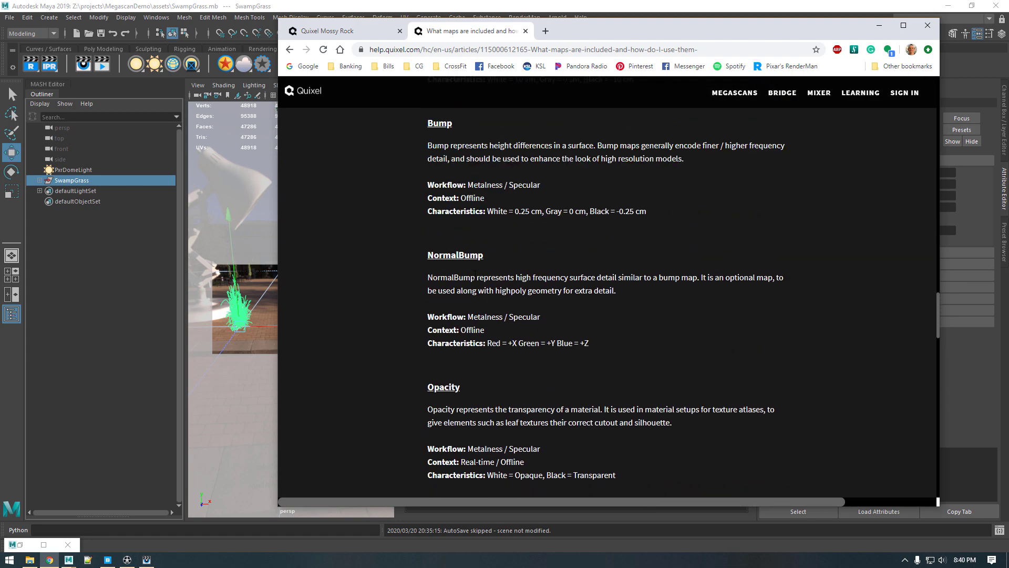
Step: Examine the NormalBump map's description and compare it with the Bump entry in the Quixel help article
left_click_drag(427, 272, 655, 297)
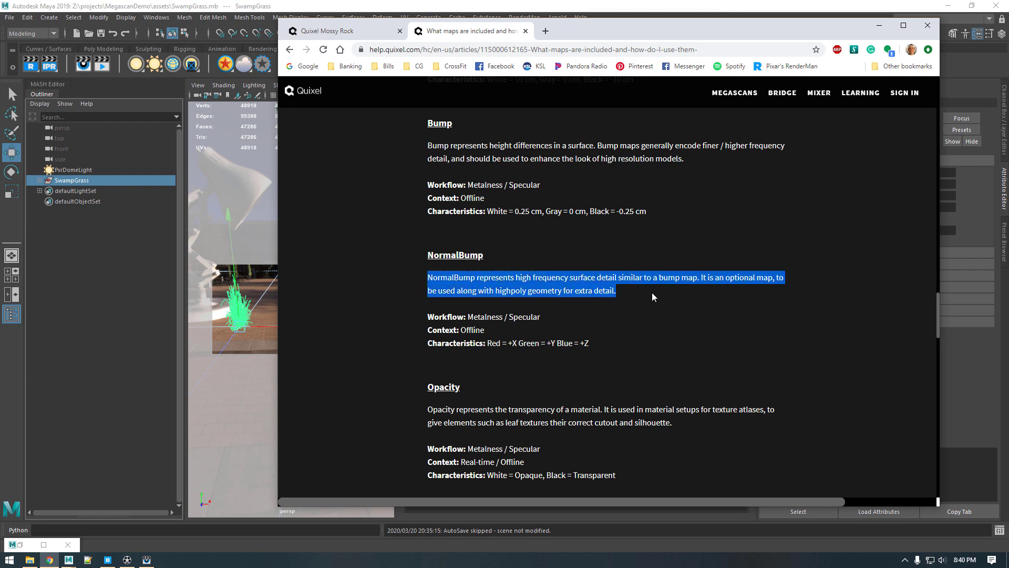
left_click(652, 295)
left_click_drag(607, 347, 424, 141)
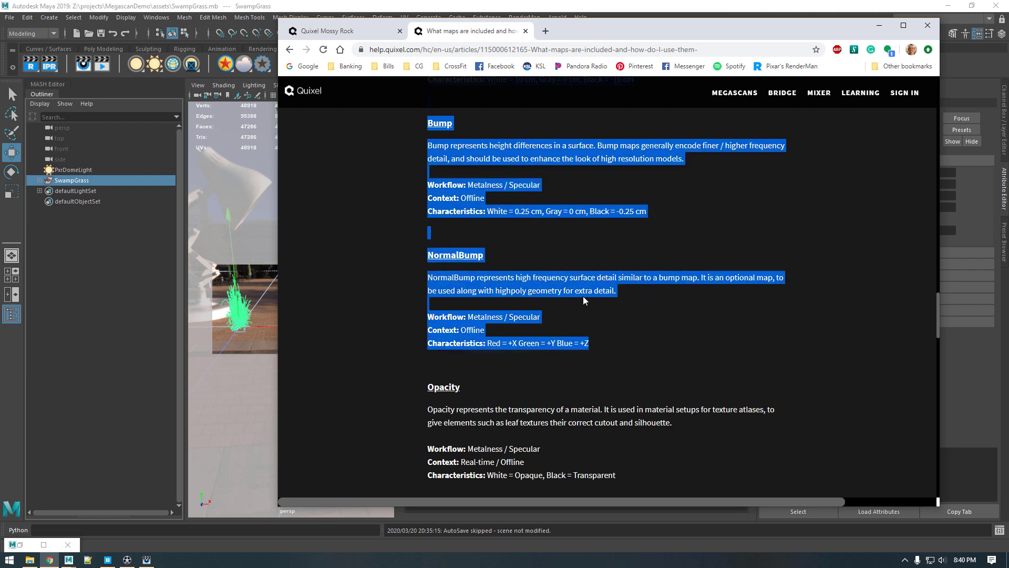
left_click(744, 336)
scroll(662, 279, "up", 20)
scroll(627, 301, "up", 15)
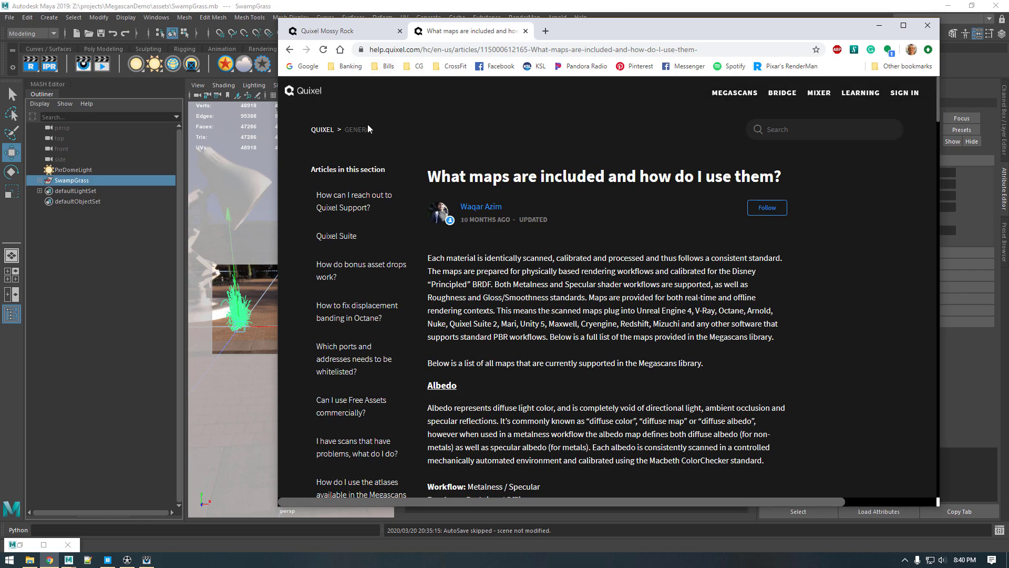
Step: Return to the Mossy Rock page, close its download settings and download the asset
left_click(344, 31)
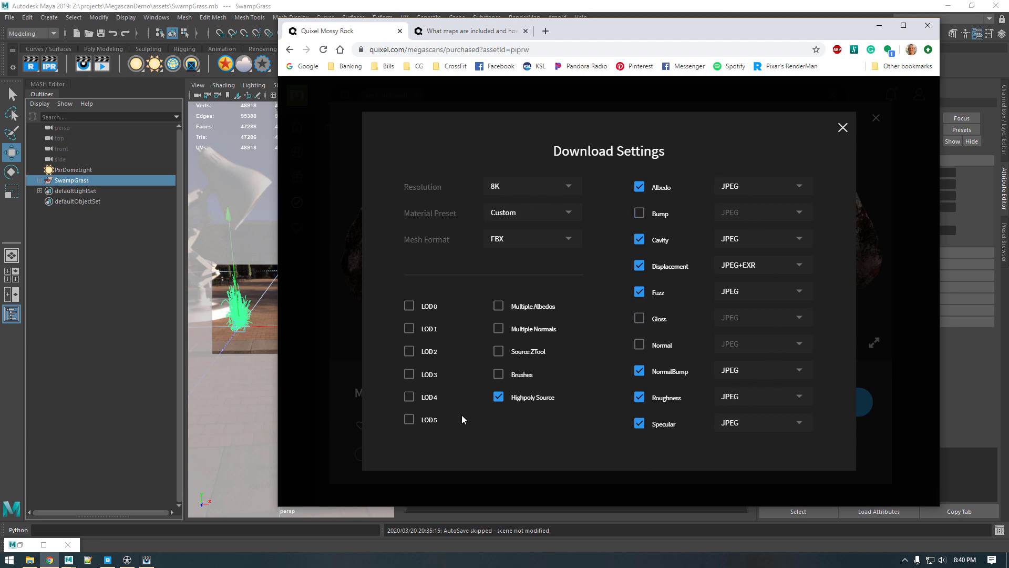
left_click(842, 128)
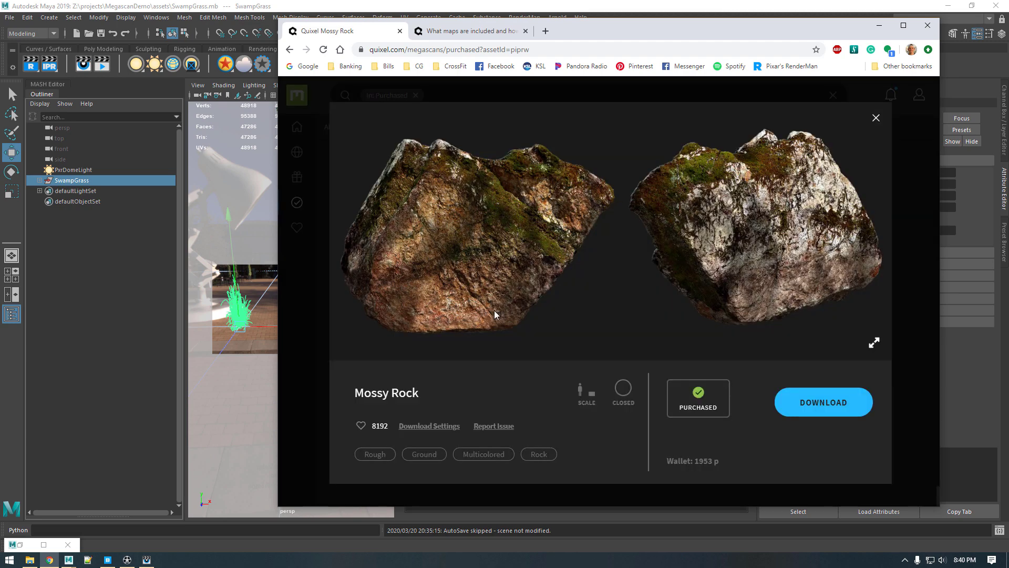
left_click(818, 405)
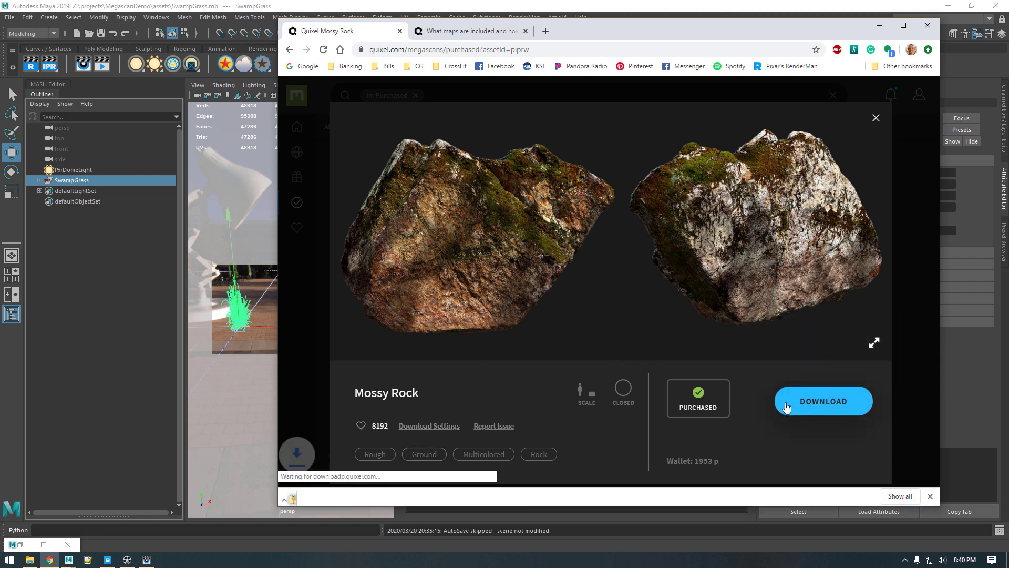
mouse_move(827, 390)
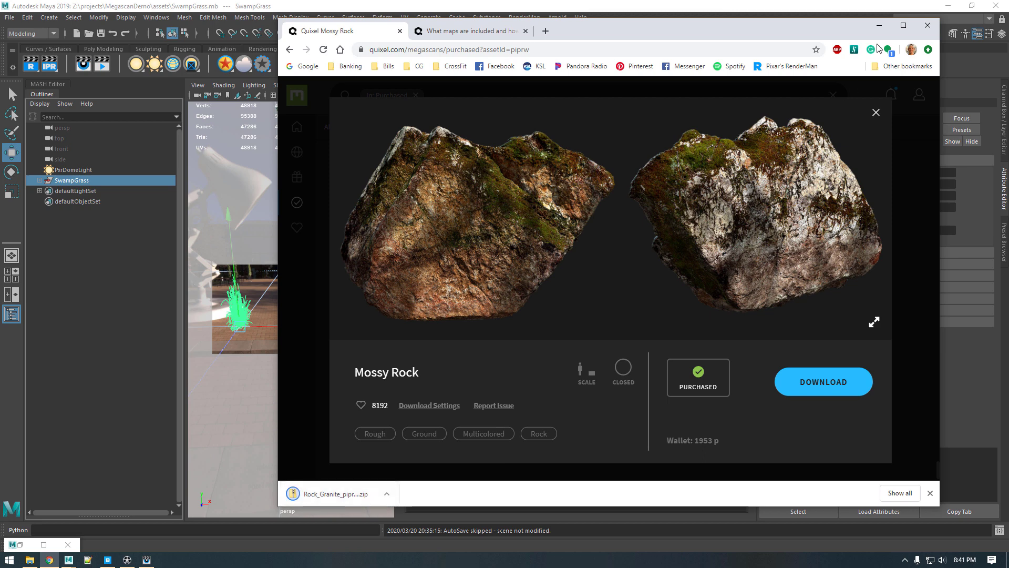
Step: Extract Rock_Granite_piprw_8K_3d_ms.zip in the Downloads folder to a folder of the same name and delete the zip archive
left_click(879, 25)
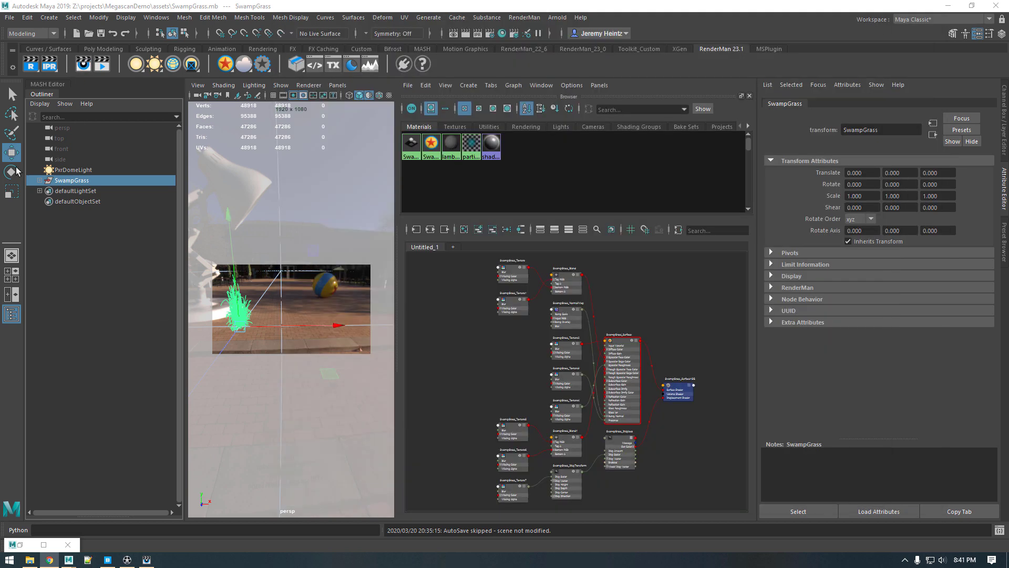
left_click(29, 559)
left_click(455, 256)
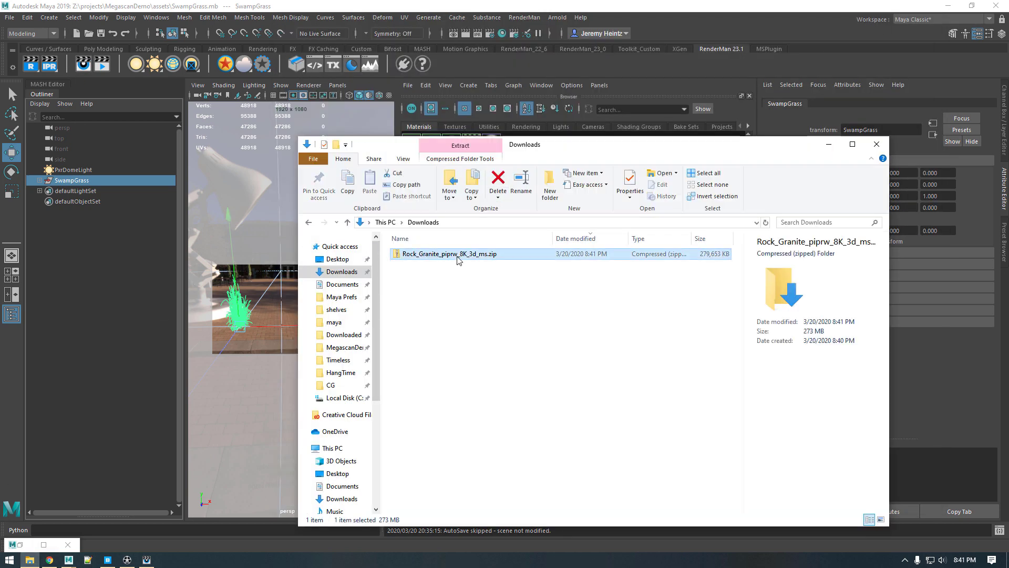
right_click(456, 256)
left_click(491, 291)
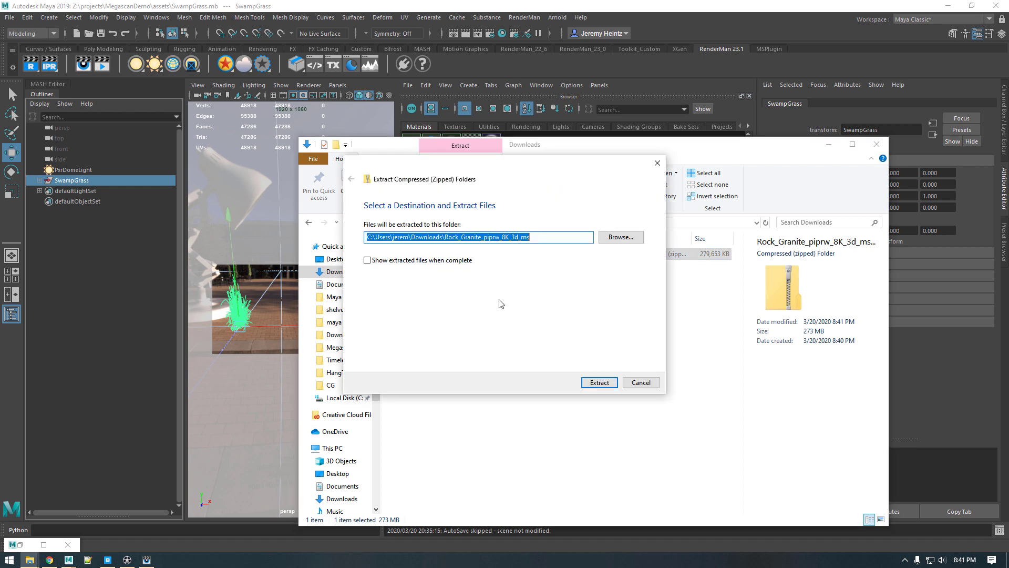
left_click(595, 383)
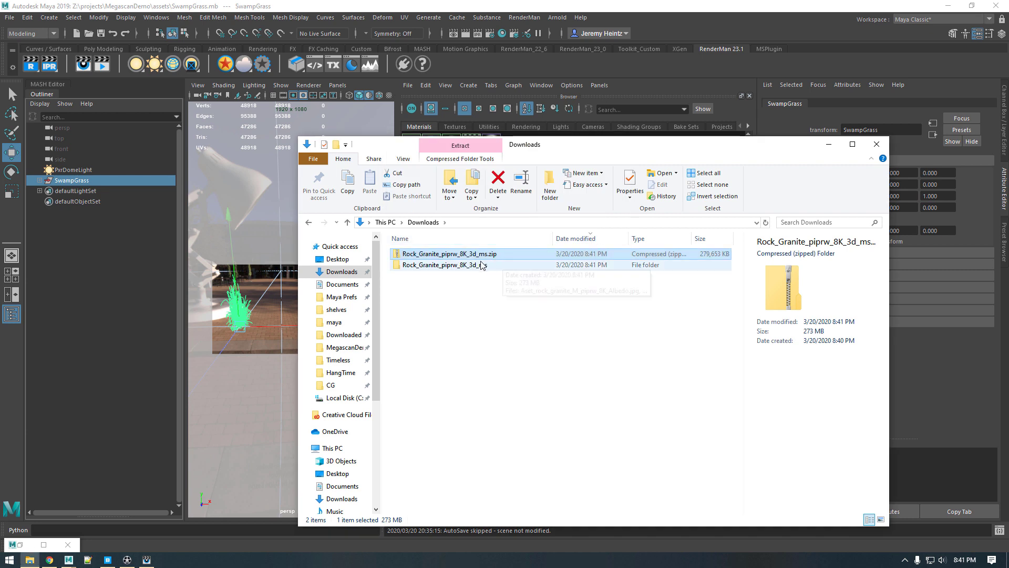
key("Delete")
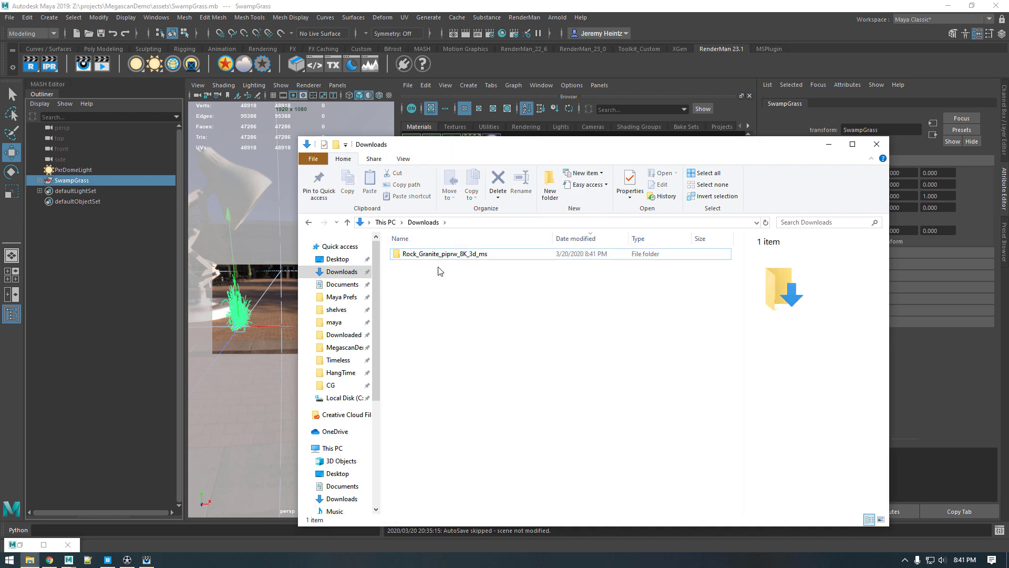
Step: Paste the extracted Rock_Granite_piprw_8K_3d_ms folder from Downloads into the MegascanDemo project's assets folder
left_click_drag(477, 149, 466, 95)
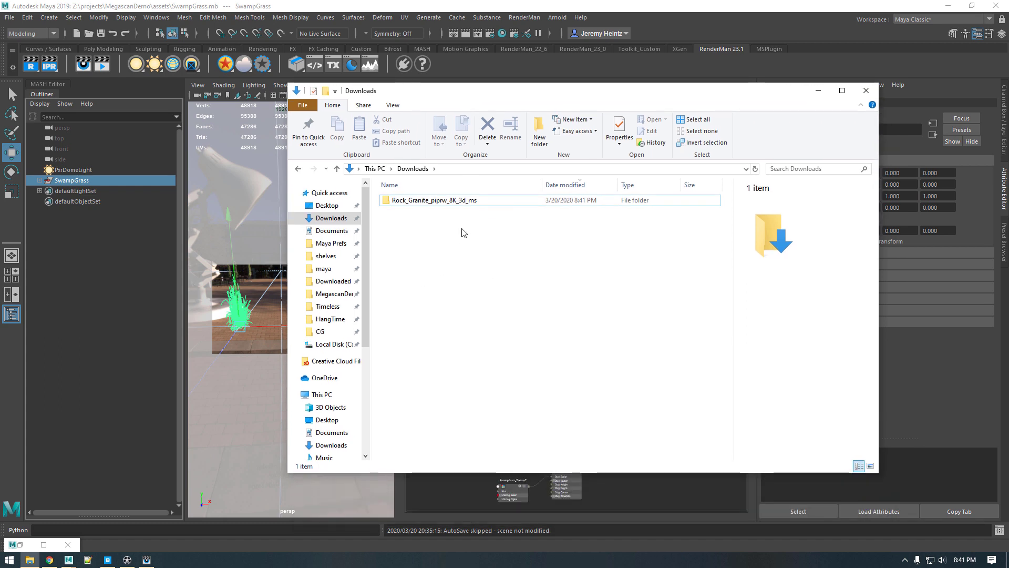
double_click(442, 202)
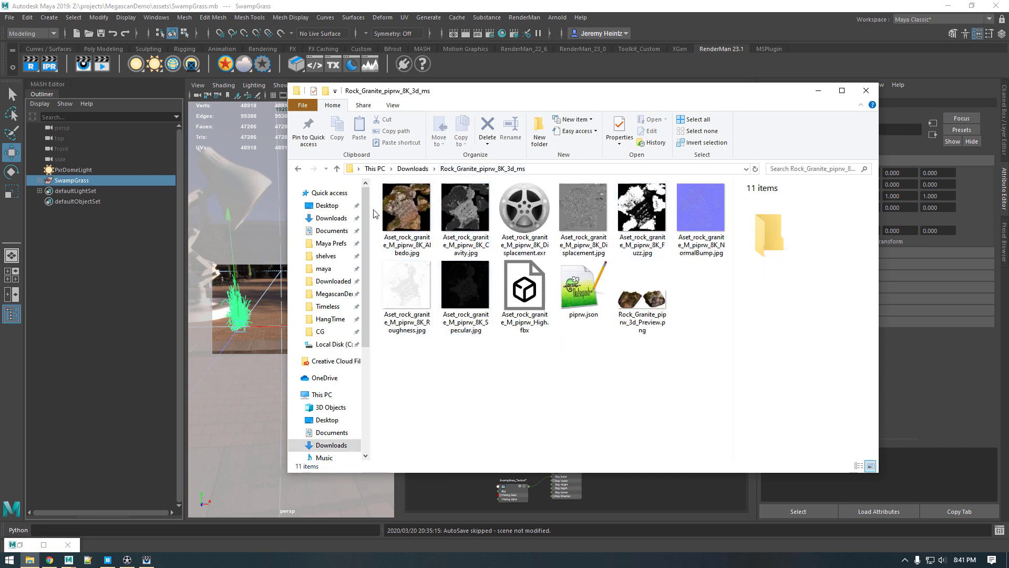
left_click_drag(711, 363, 375, 183)
left_click(412, 171)
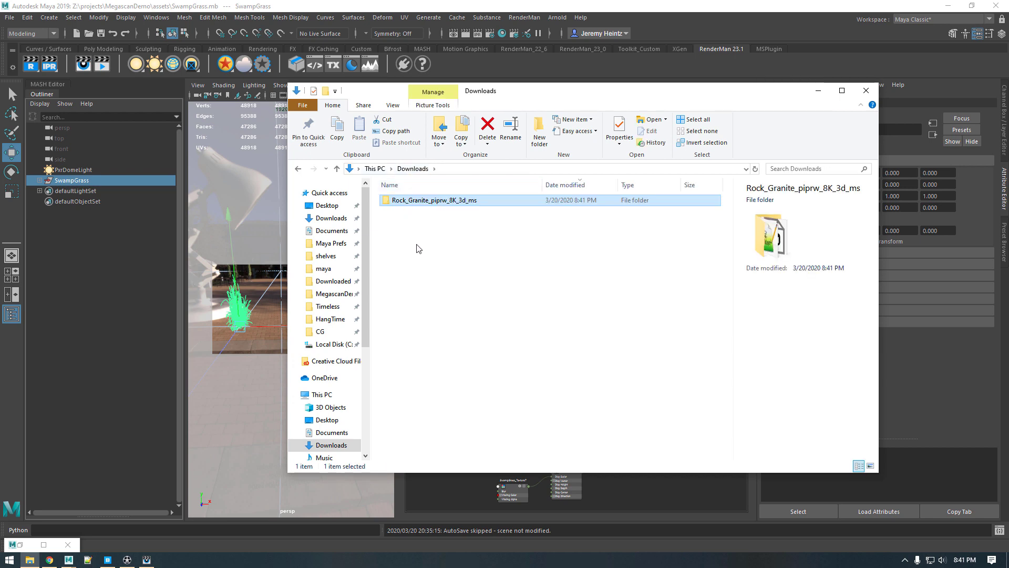
left_click(327, 299)
double_click(402, 200)
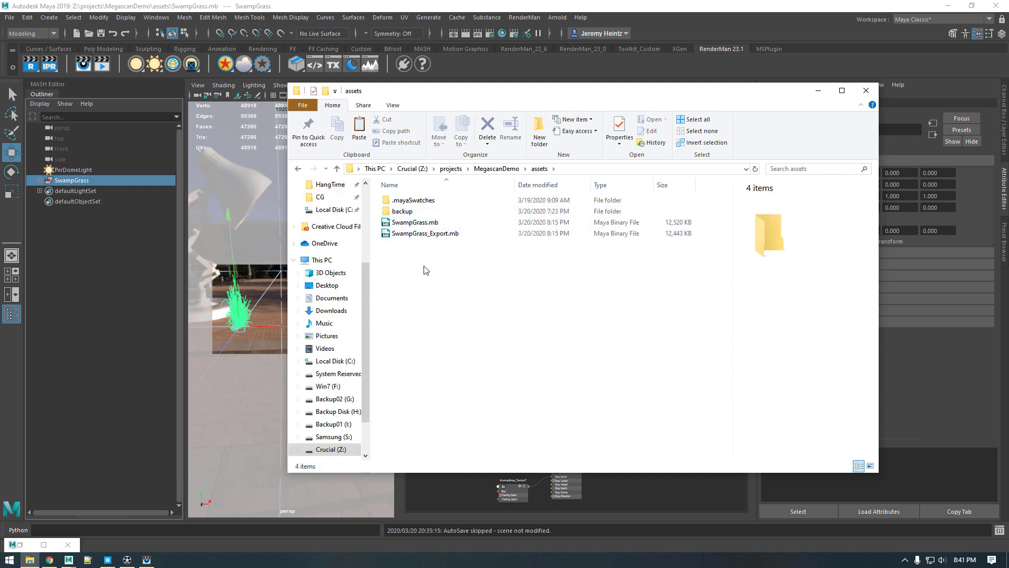
key("ctrl+v")
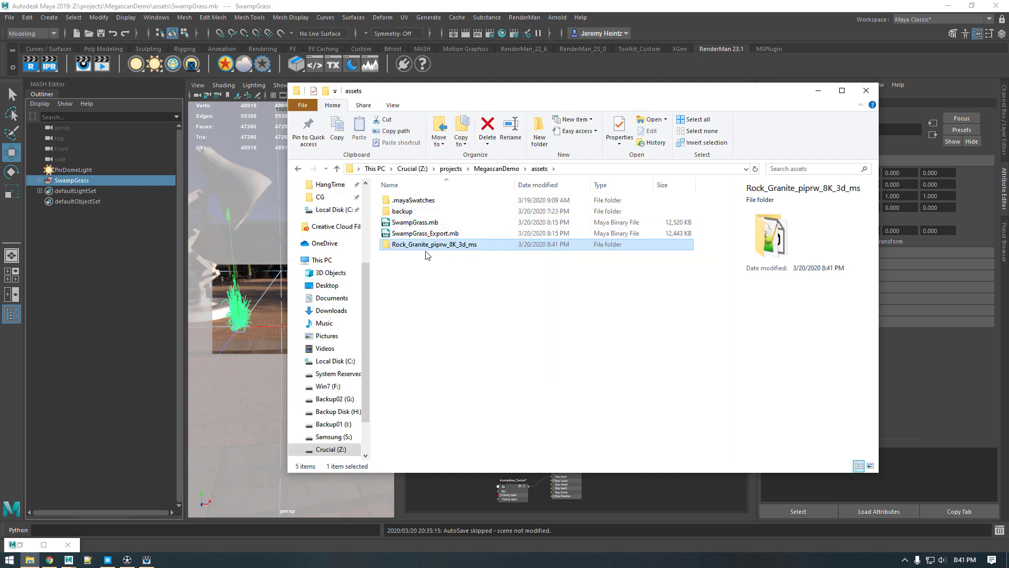
left_click(444, 271)
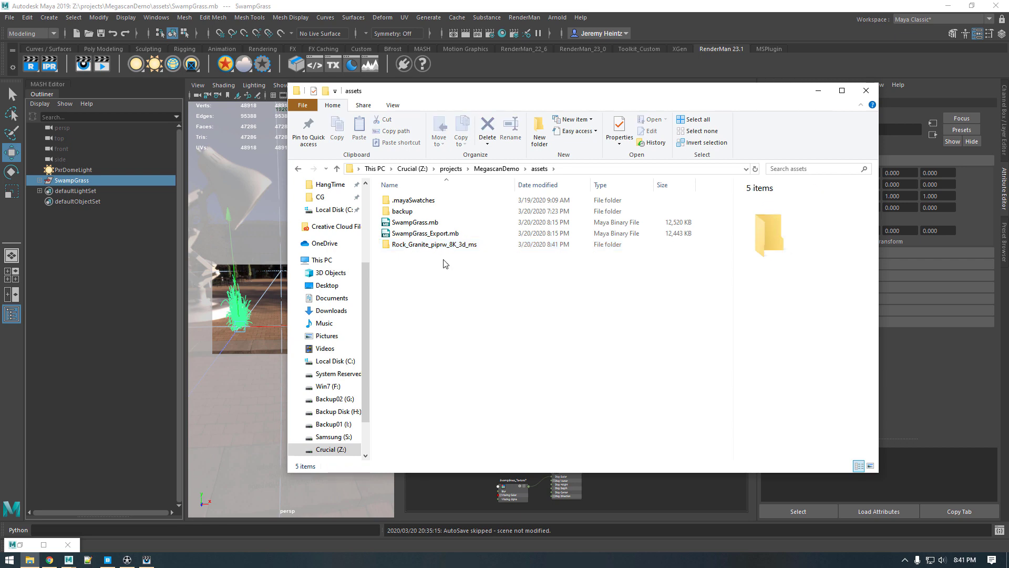
Step: Examine the albedo and cavity maps and the highpoly FBX file in the project's Rock_Granite_piprw_8K_3d_ms folder
double_click(444, 246)
left_click(406, 210)
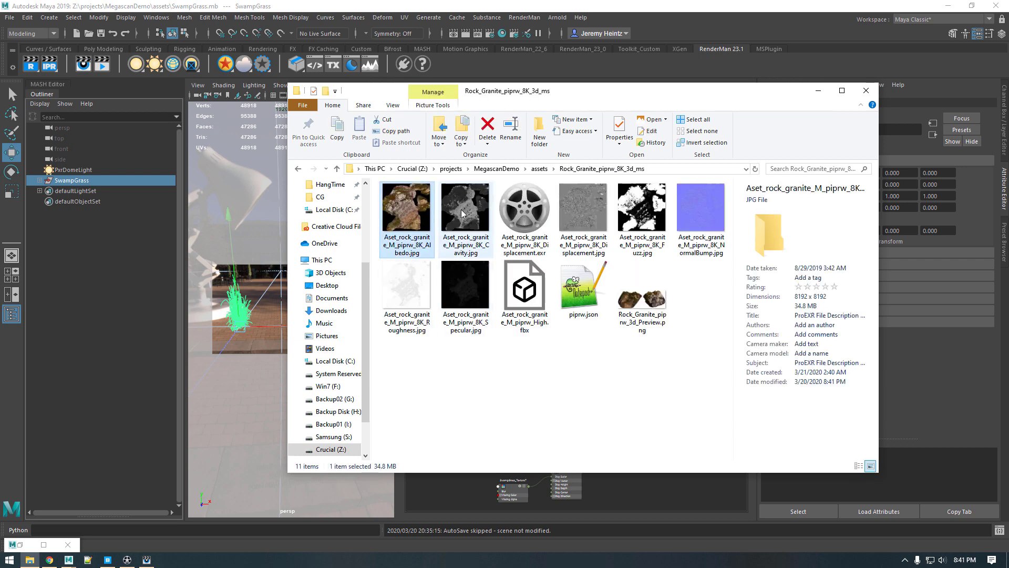
left_click(467, 214)
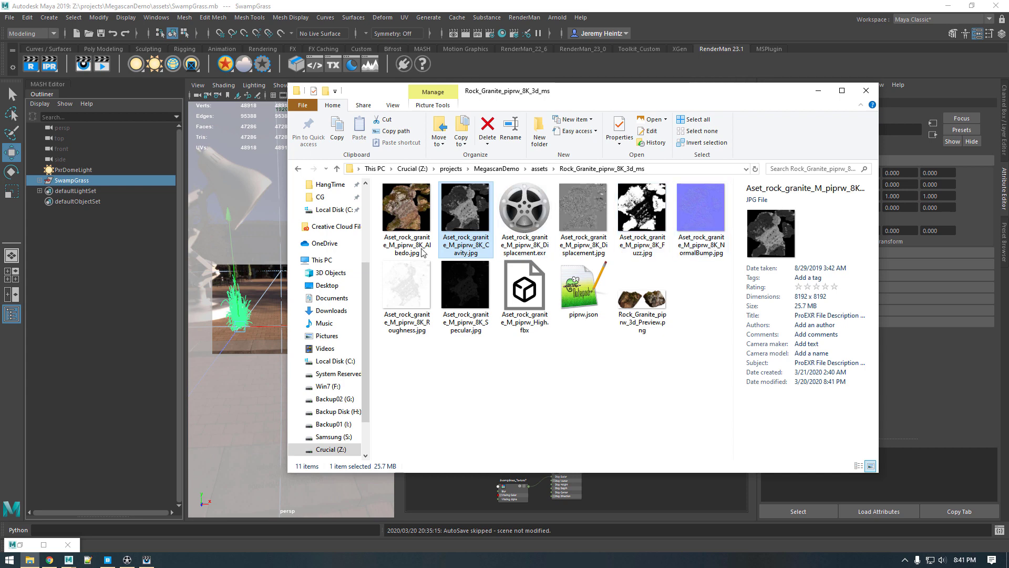
left_click(534, 315)
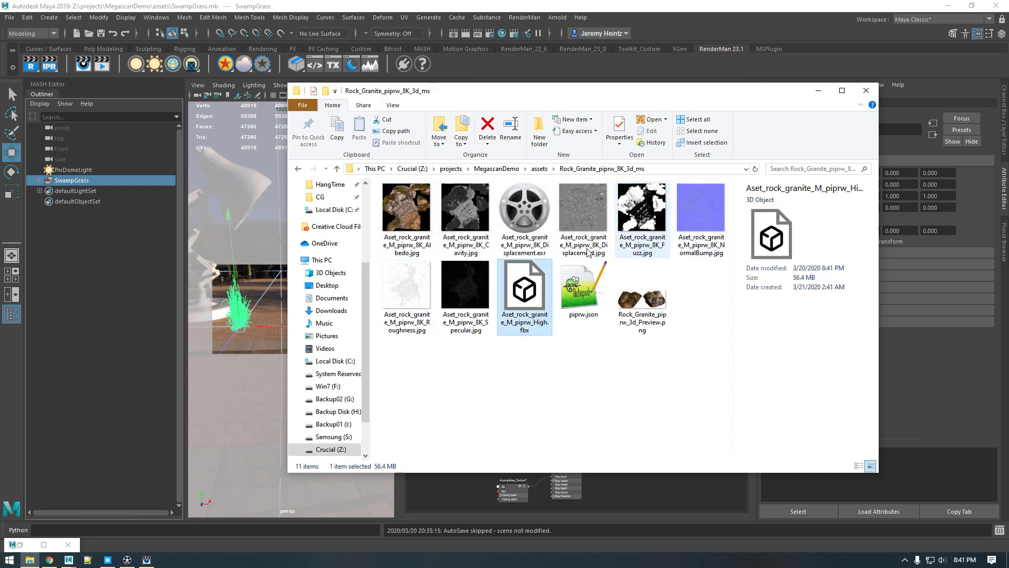
left_click_drag(624, 91, 697, 110)
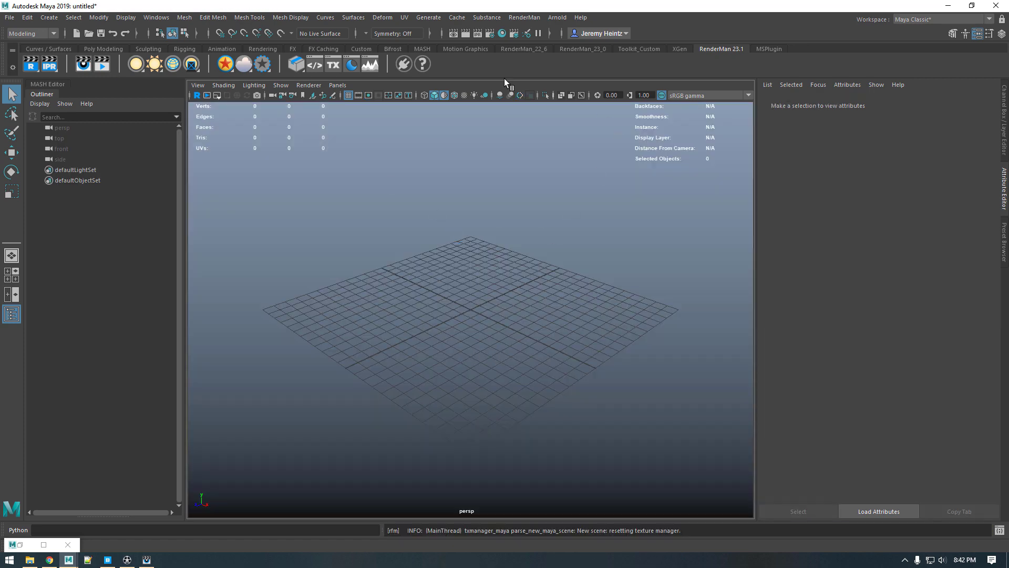
Step: Check the new scene's renderer in the render settings and import Aset_rock_granite_M_piprw_High.fbx from the Rock_Granite_piprw_8K_3d_ms assets folder
left_click(492, 35)
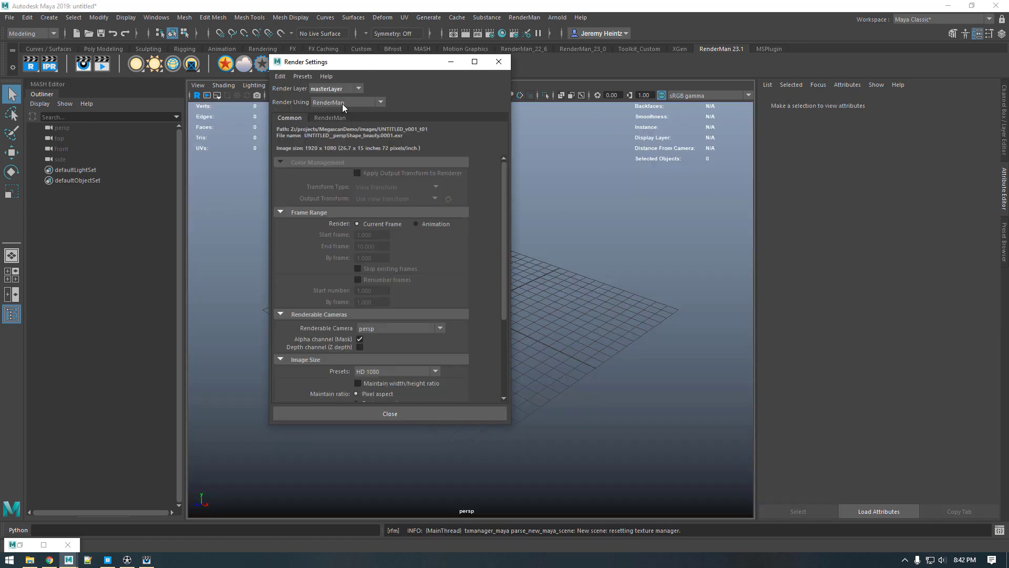
left_click(498, 61)
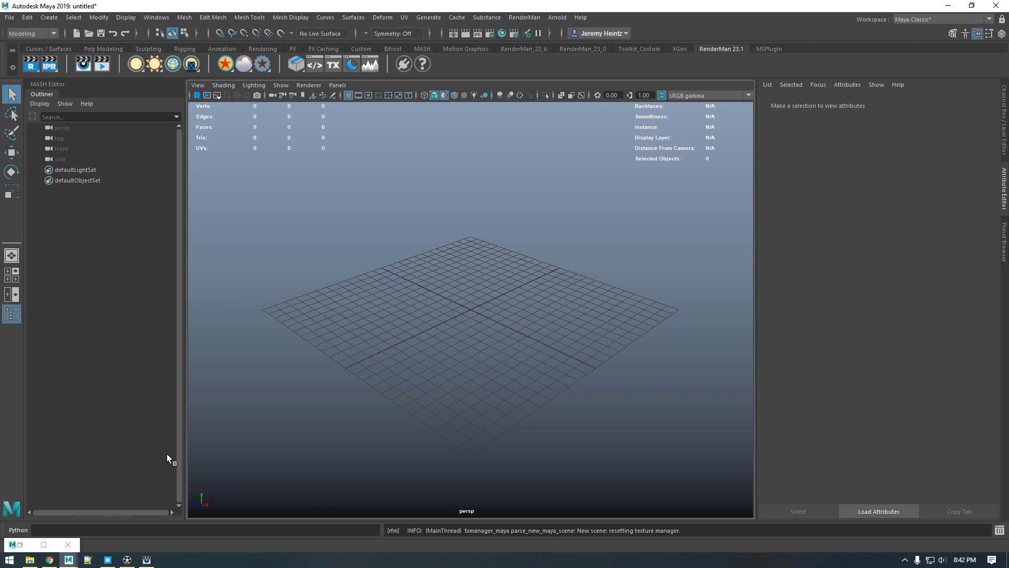
left_click(18, 22)
left_click(35, 138)
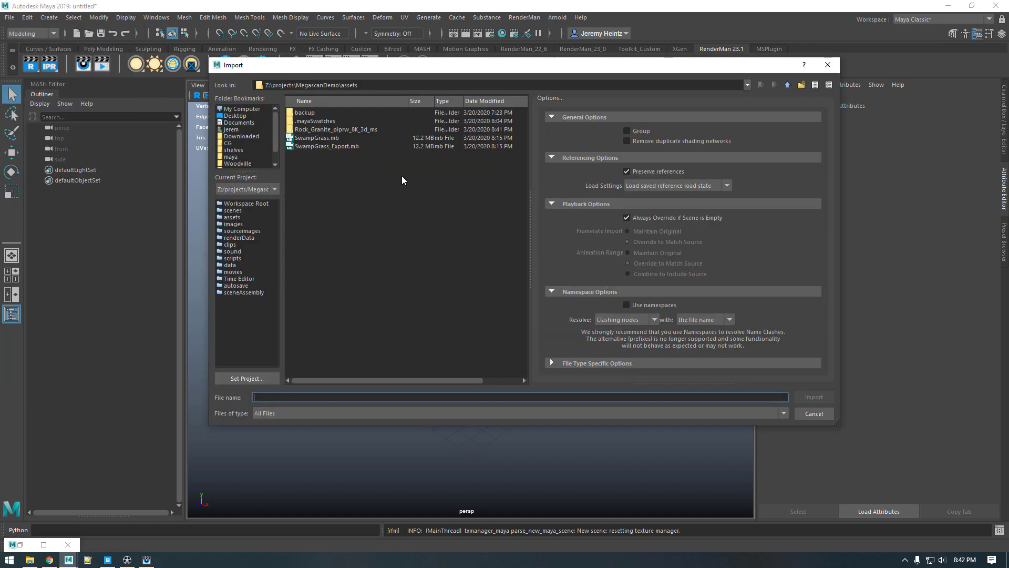
double_click(307, 131)
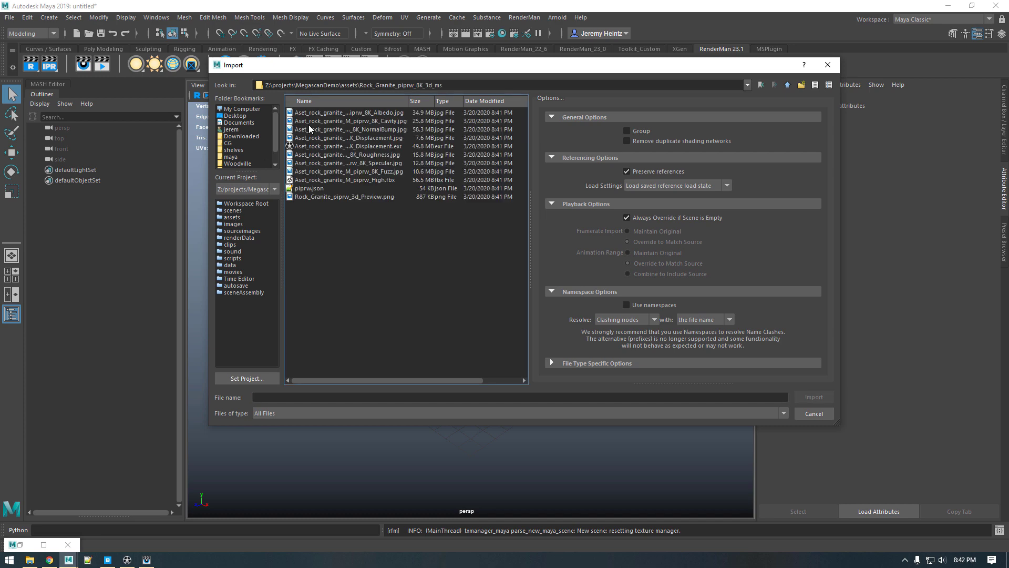
left_click(350, 180)
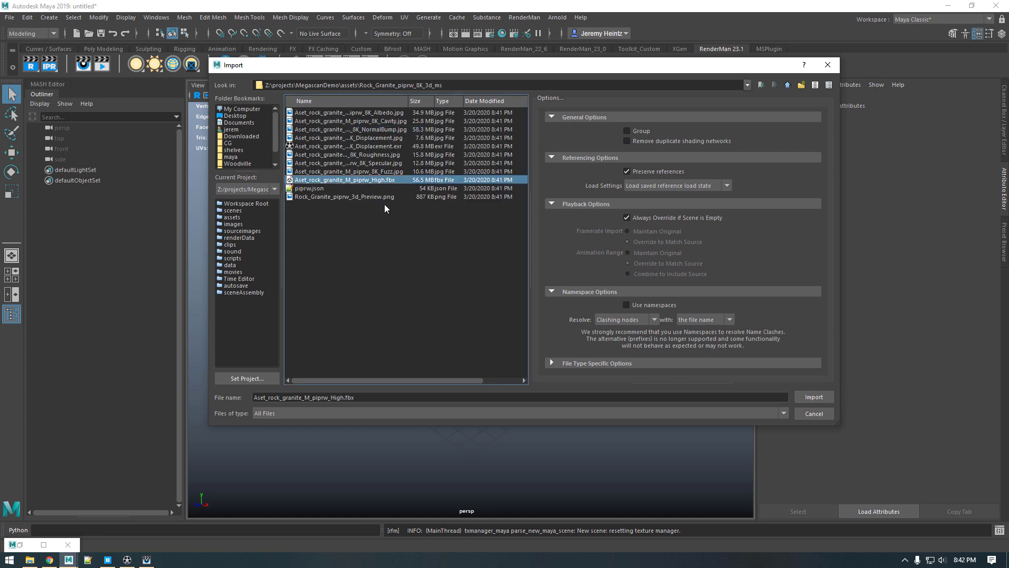
left_click(814, 397)
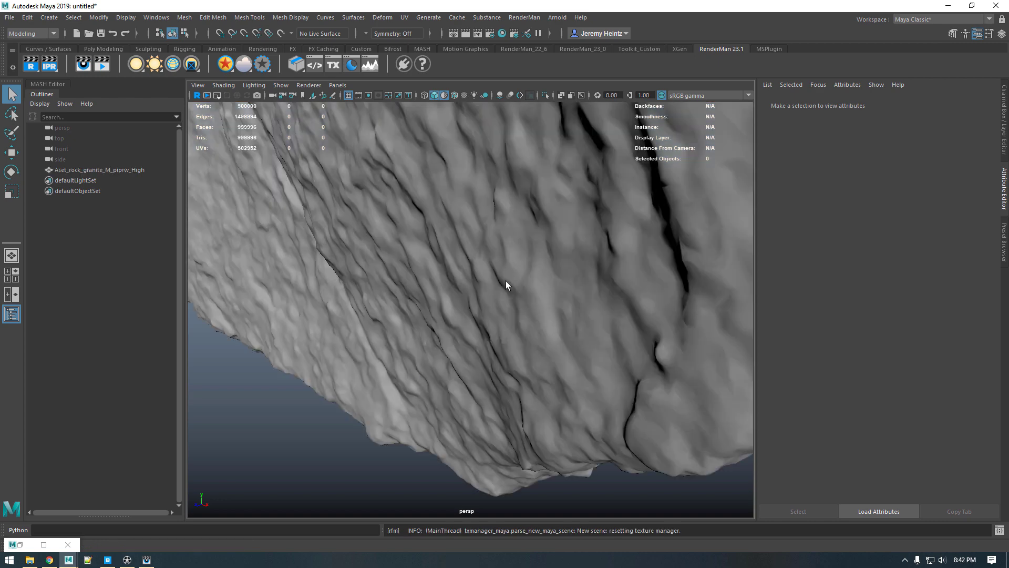
Step: Inspect the imported highpoly rock mesh and its wireframe density from several angles
scroll(578, 231, "down", 10)
left_click_drag(473, 269, 390, 278, "alt")
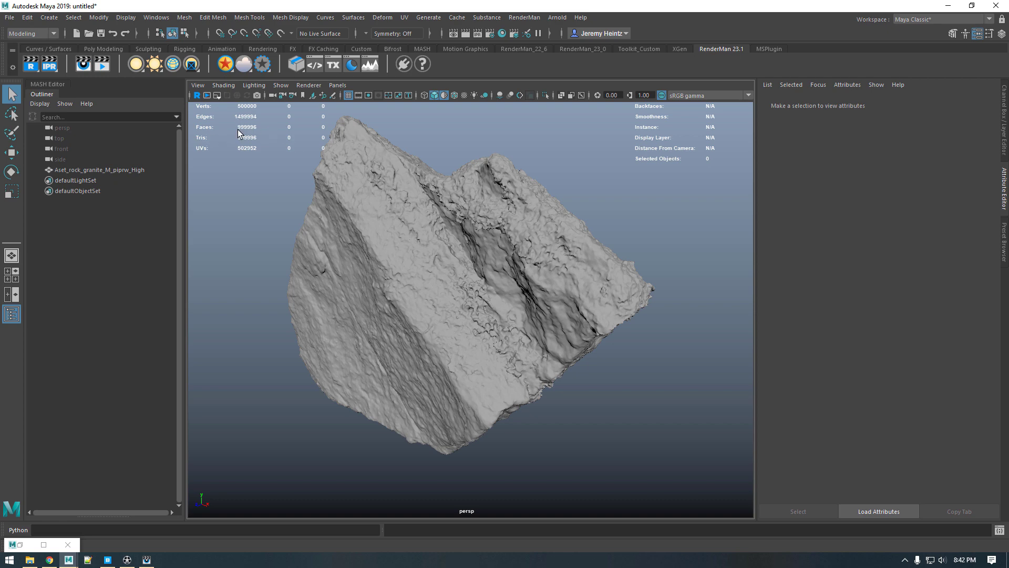
left_click_drag(426, 300, 446, 337, "alt")
left_click(108, 171)
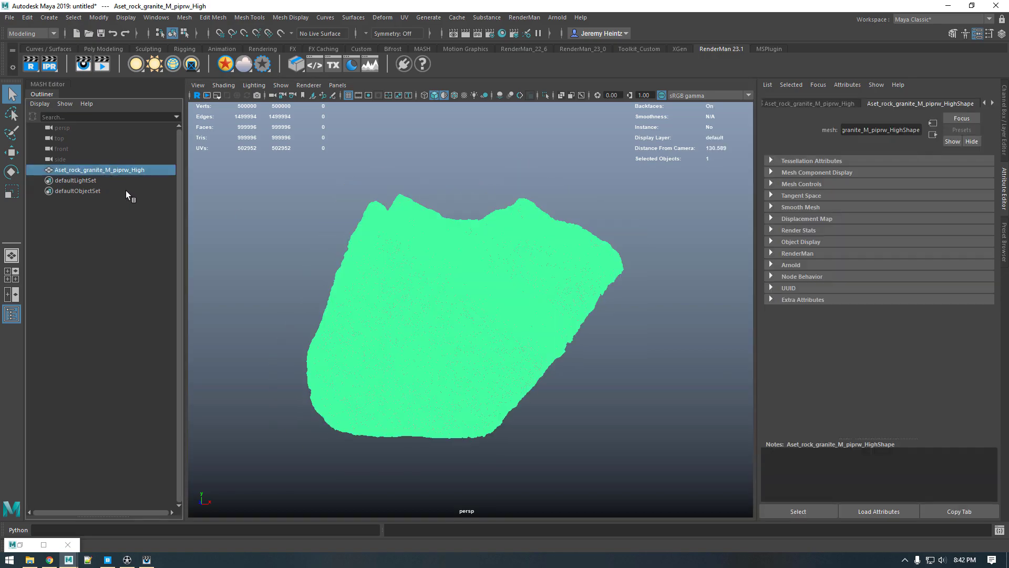
right_click_drag(508, 363, 511, 337, "alt")
left_click(591, 373)
left_click_drag(570, 377, 552, 365, "alt")
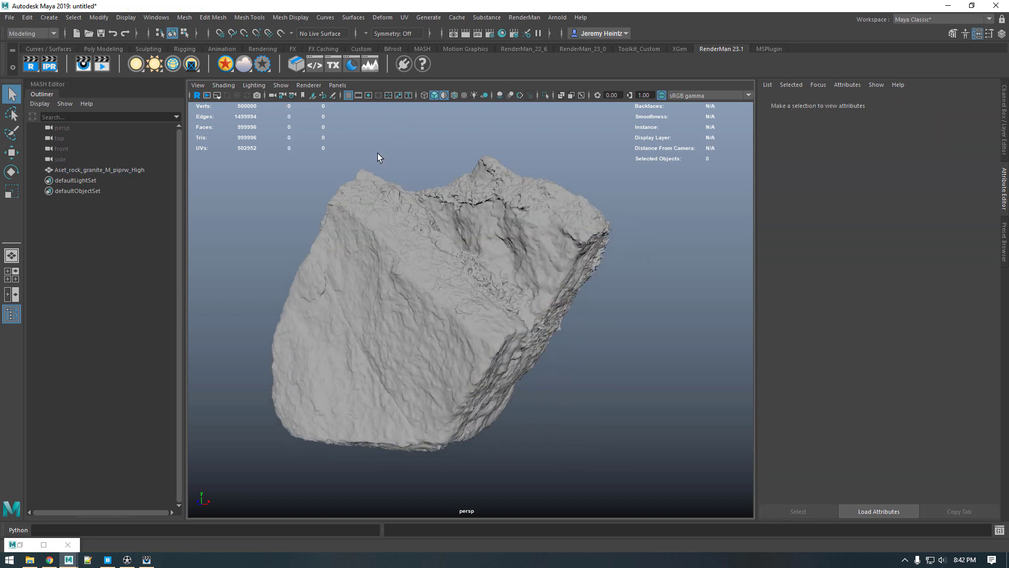
Step: In the Hypershade layout, assign the lambert1 material to the rock mesh and delete the unused shading nodes
left_click(639, 48)
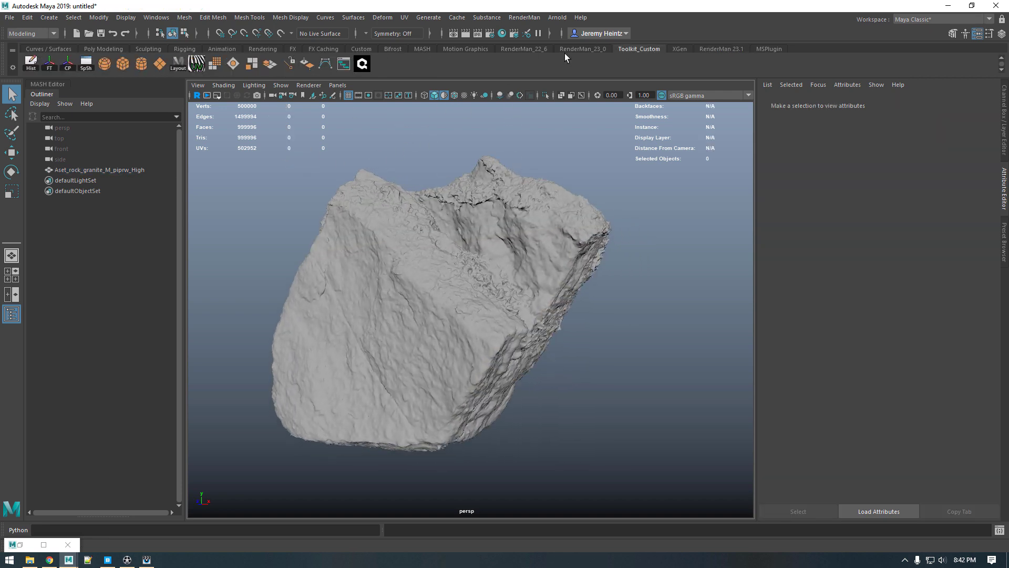
left_click(187, 64)
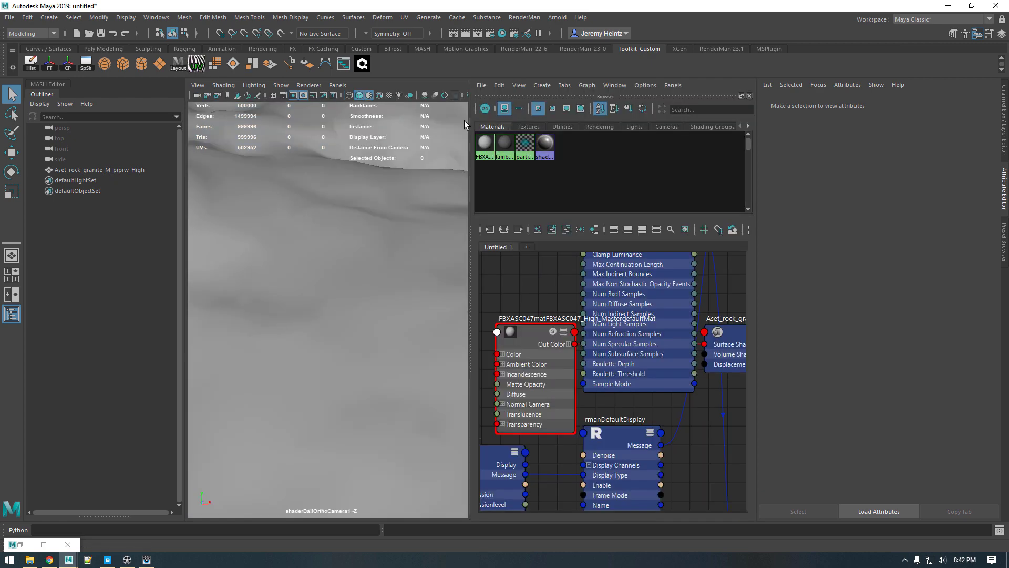
right_click_drag(503, 143, 474, 125)
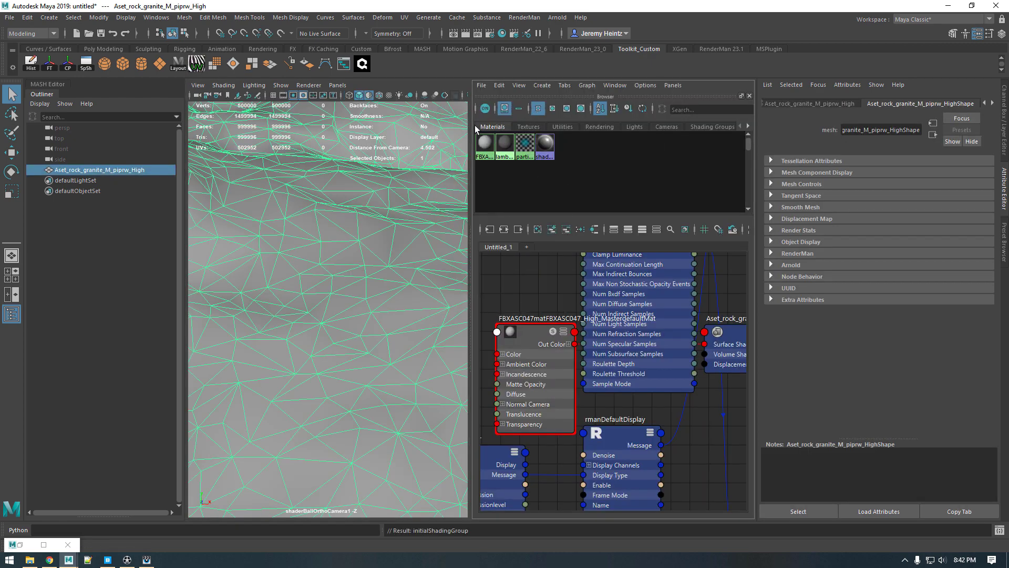
left_click(500, 86)
left_click(522, 114)
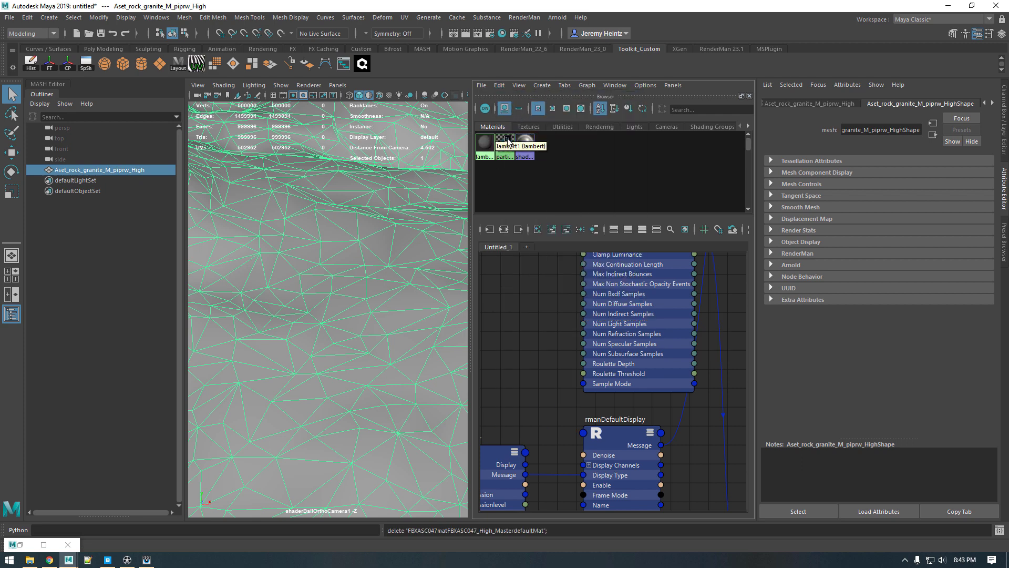
Step: Switch the viewport to the persp camera, deselect the rock, clear the Hypershade graph, and maximize the Hypershade panel
scroll(251, 241, "down", 5)
left_click(338, 85)
mouse_move(443, 94)
left_click(483, 96)
scroll(323, 309, "up", 3)
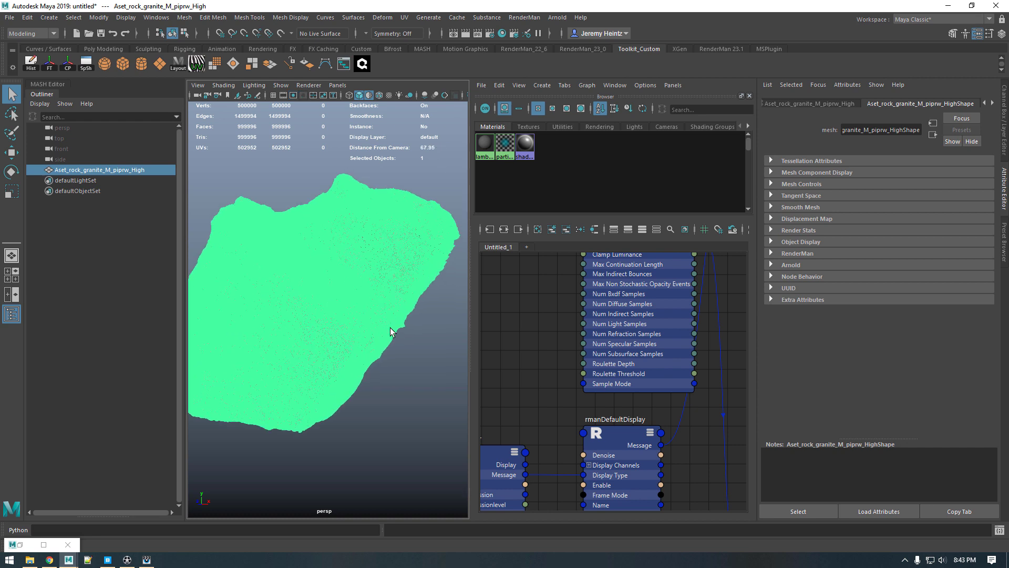
left_click(462, 296)
left_click(538, 229)
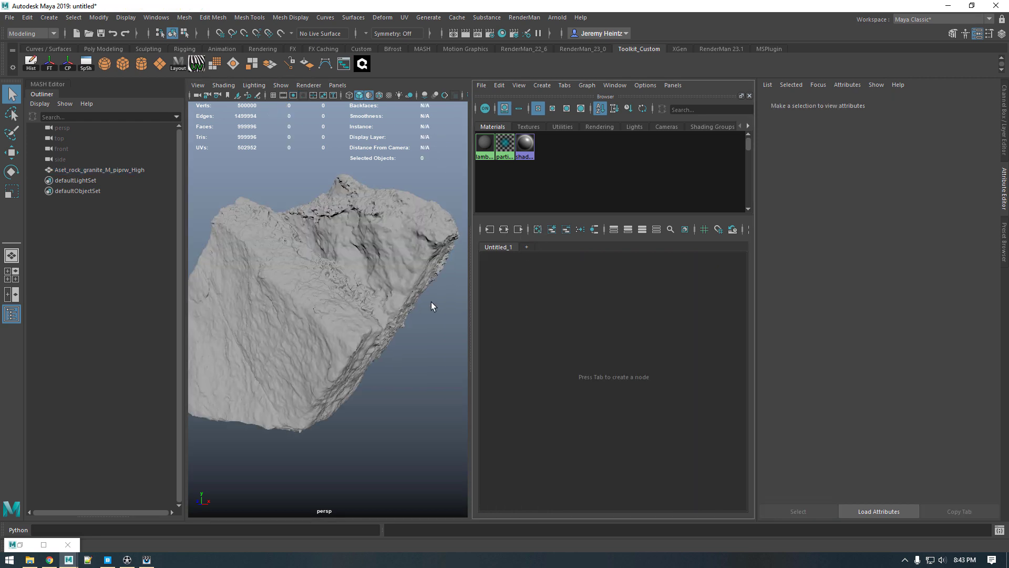
key("space")
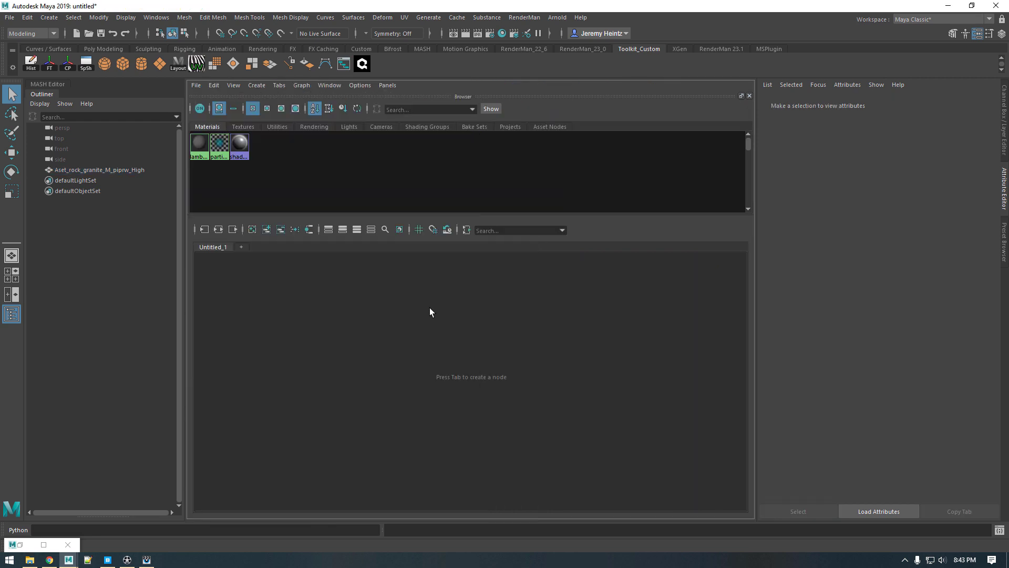
Step: Create a PxrSurface material in the empty Hypershade graph and position it with space around its shading group
key("Tab")
type("surface")
key("Down")
key("Down")
key("Down")
key("Down")
key("Down")
key("Return")
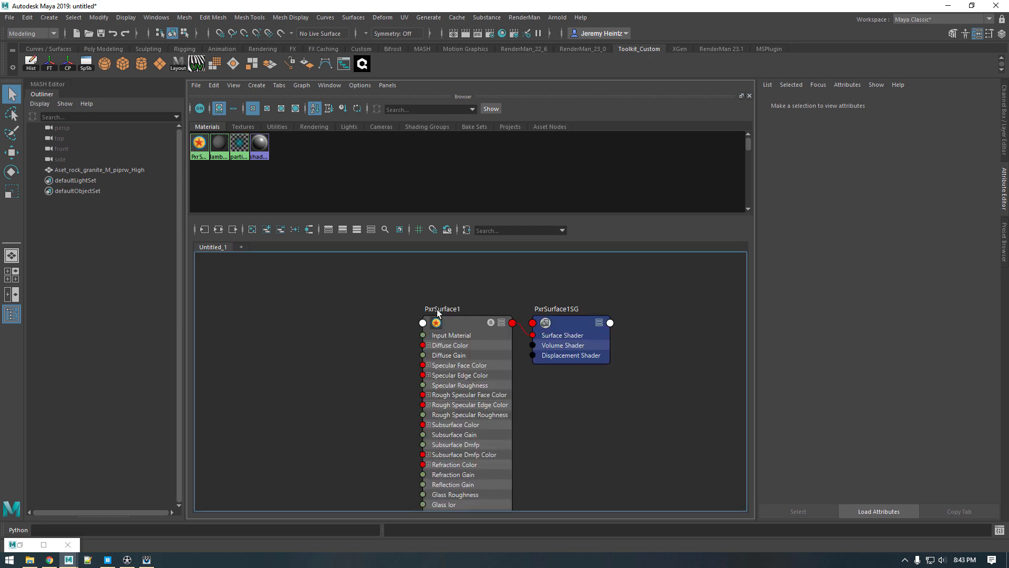
middle_click_drag(437, 309, 547, 324)
scroll(548, 324, "down", 1)
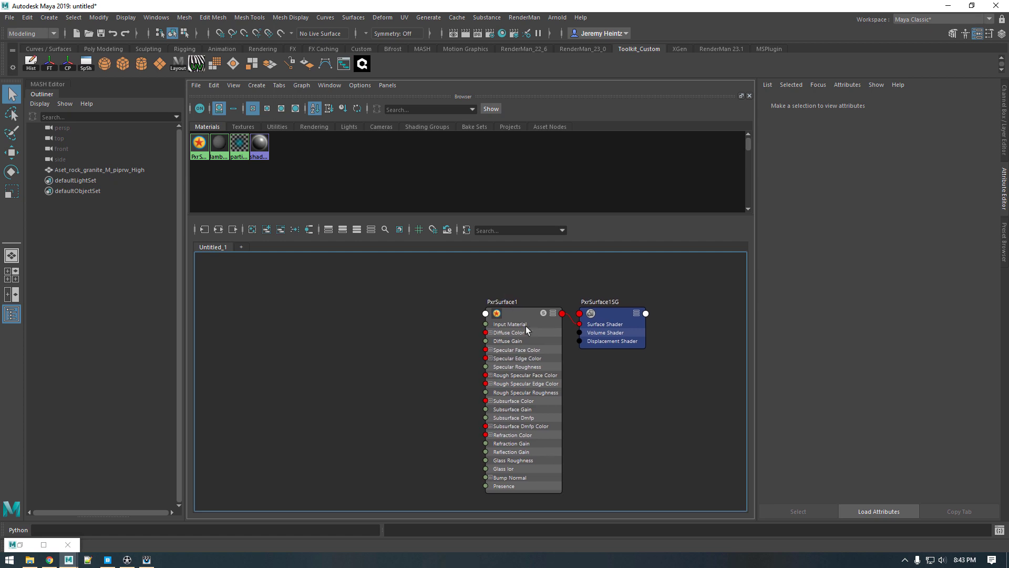
left_click_drag(526, 322, 498, 306)
Step: Add a PxrTexture node to the graph and place it to the upper left of the PxrSurface1 shader
left_click(352, 316)
key("Tab")
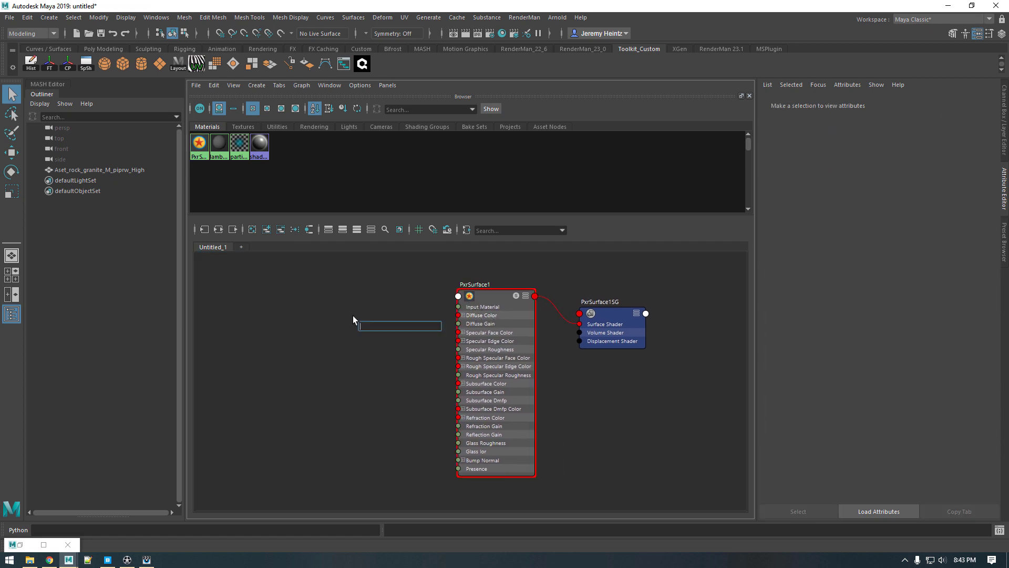
type("text")
key("Down")
key("Down")
key("Down")
key("Down")
key("Down")
key("Down")
key("Return")
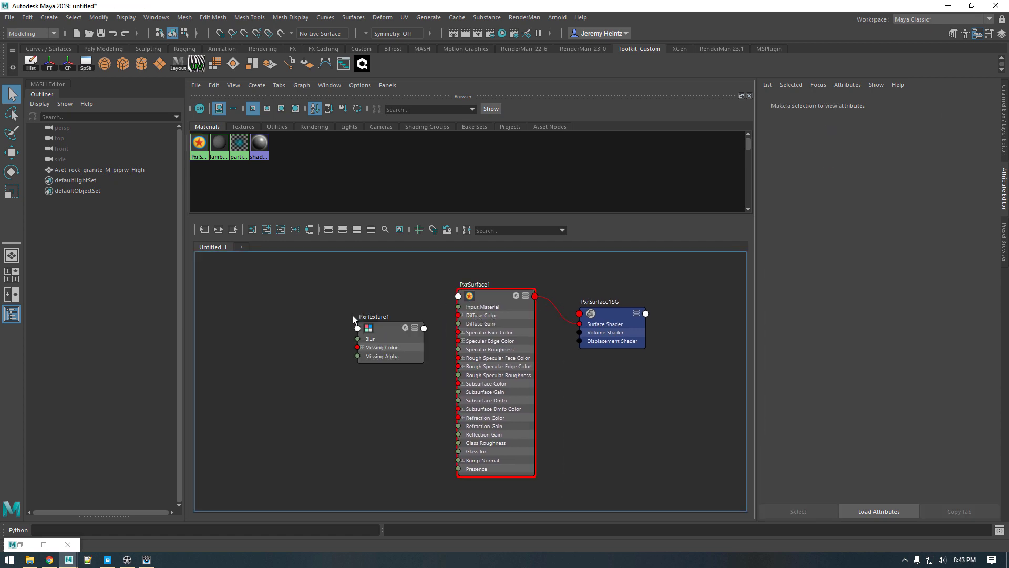
left_click_drag(382, 332, 330, 279)
Step: Load Aset_rock_granite_M_piprw_8K_Albedo.jpg from the project's assets/Rock_Granite_piprw_8K_3d_ms folder into PxrTexture1
left_click(977, 211)
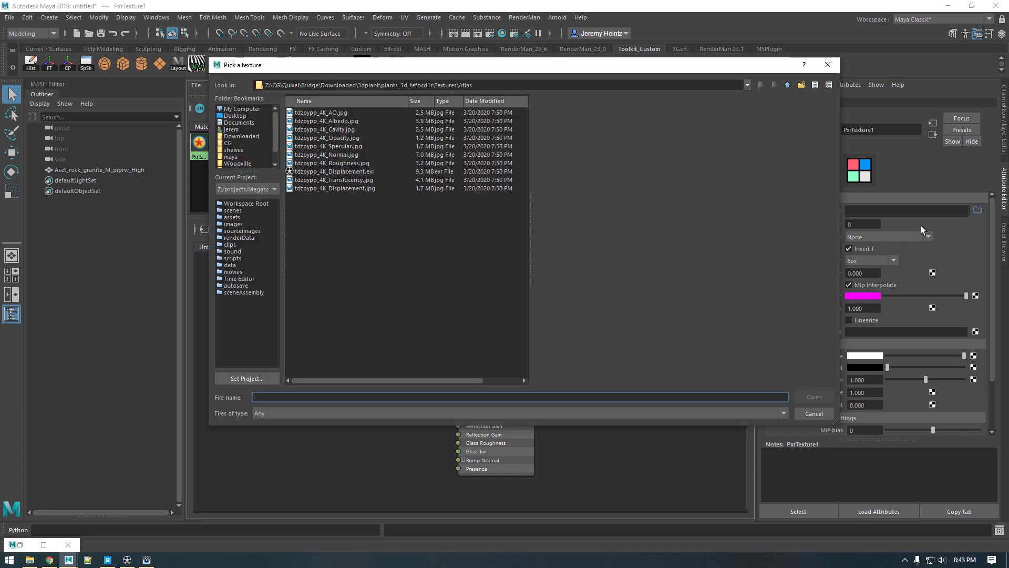
left_click(234, 217)
double_click(309, 130)
left_click(313, 129)
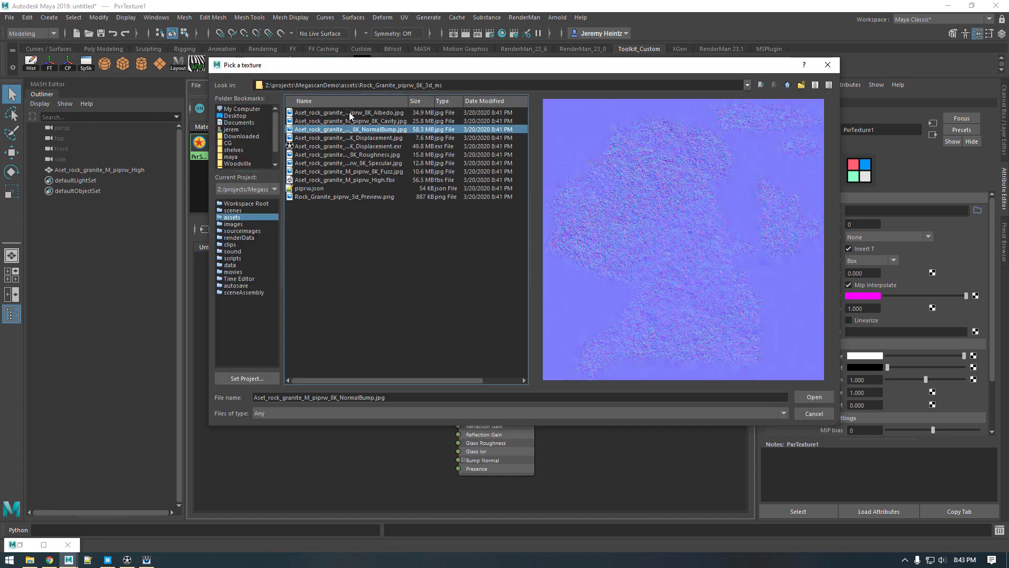
left_click(384, 114)
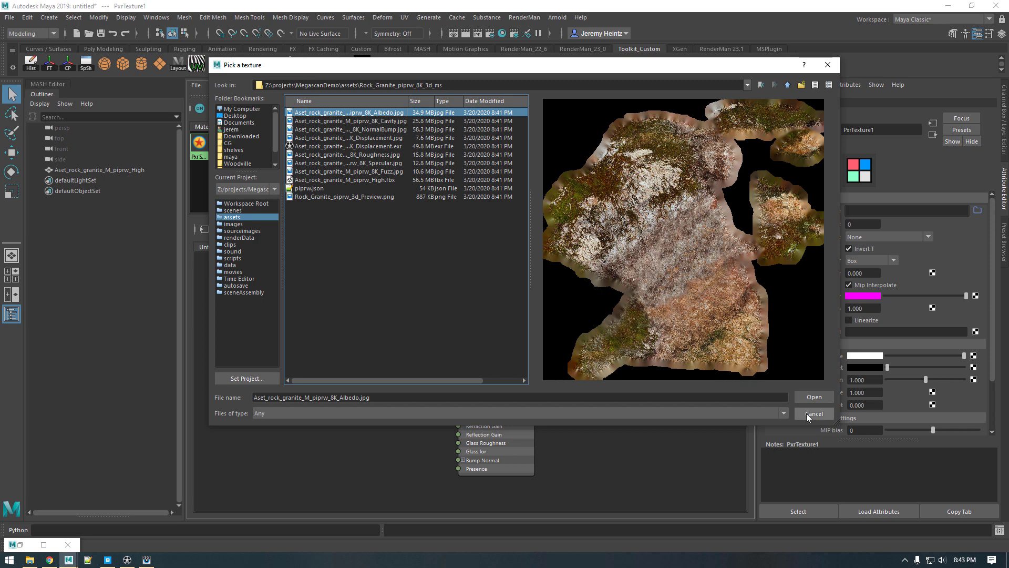
left_click(820, 398)
Step: Review the PxrSurface1 and PxrTexture1 attributes and move PxrTexture1 farther from the shader
left_click(515, 347)
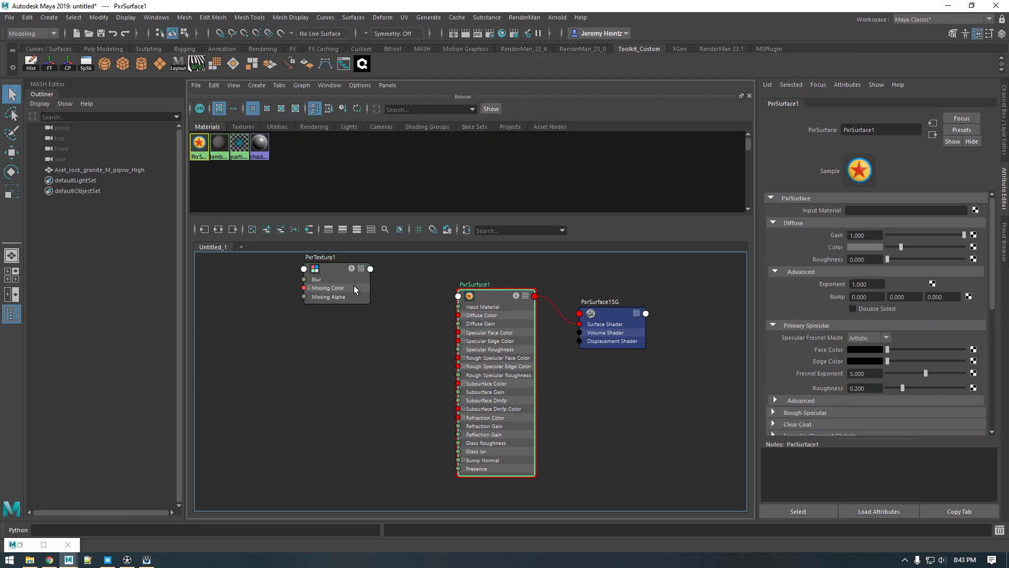
left_click_drag(338, 297, 361, 320)
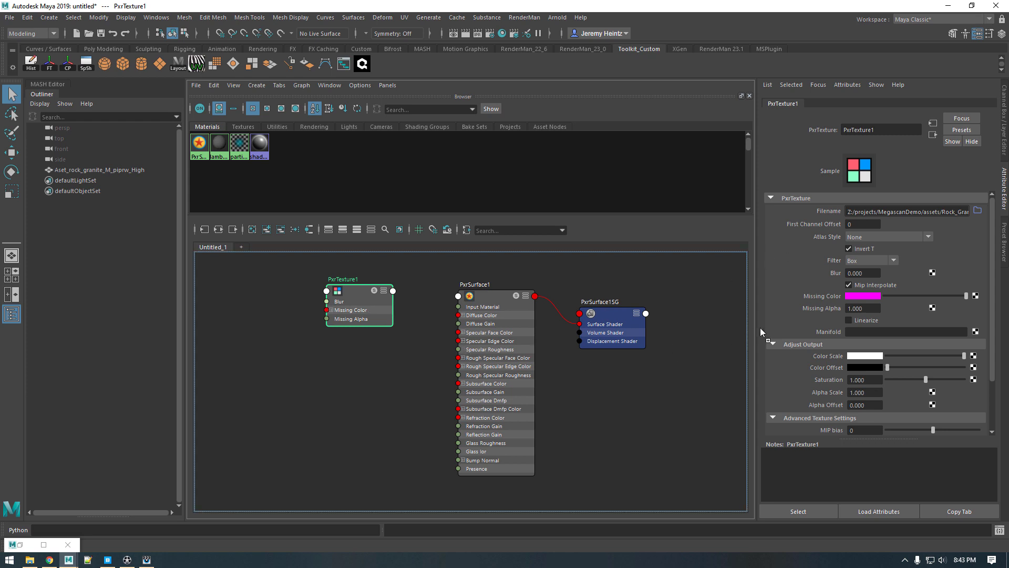
left_click(501, 317)
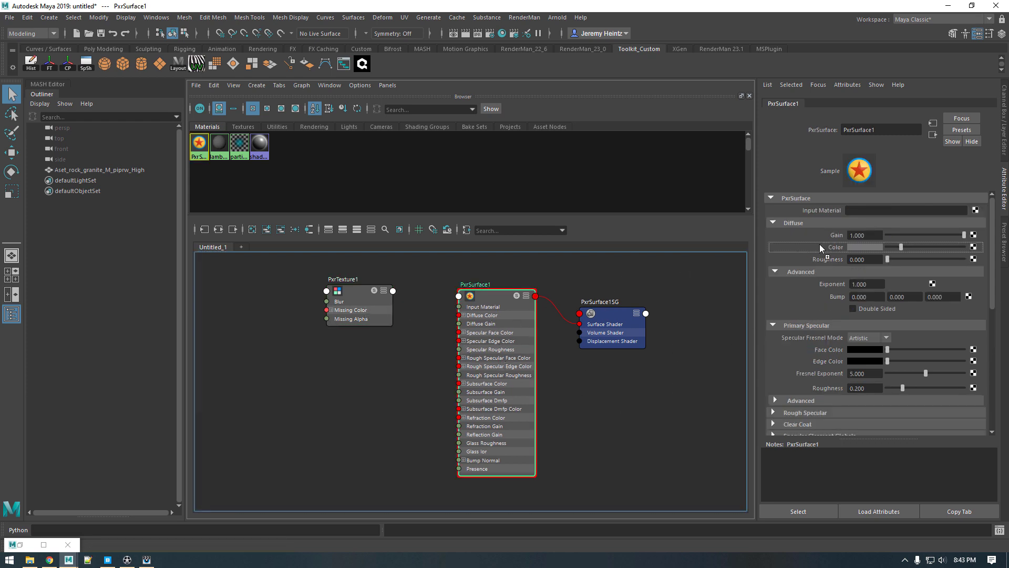
left_click_drag(357, 323, 306, 318)
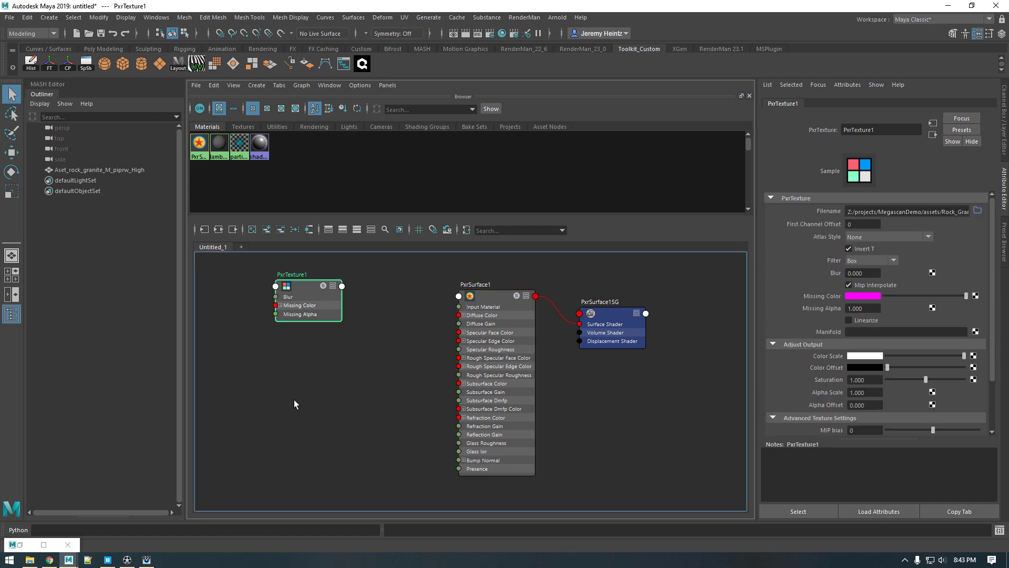
Step: Check the rock's map files in File Explorer and the Mossy Rock download settings in Chrome, close the asset pop-ups, and return to Maya
left_click(30, 559)
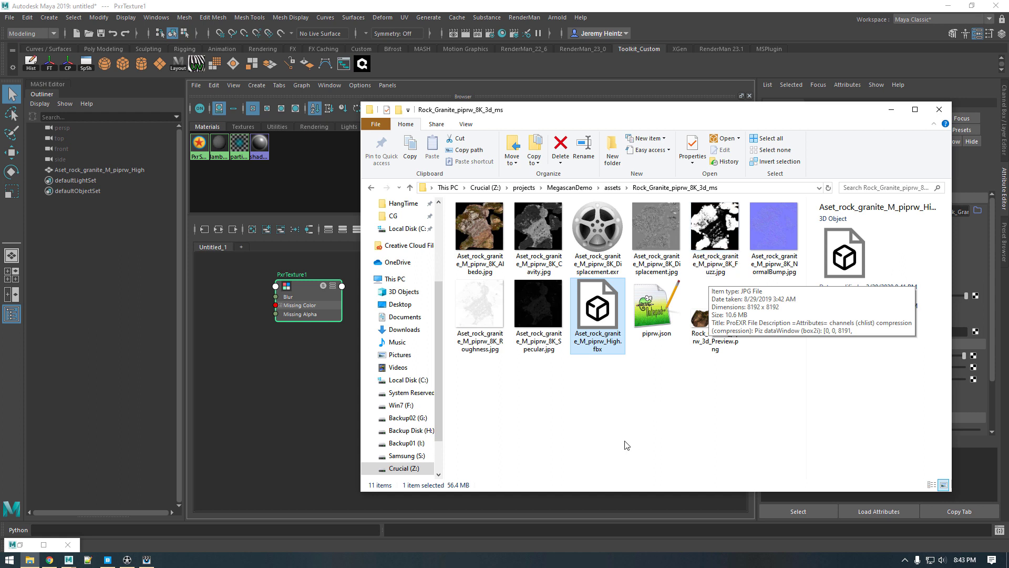
left_click(588, 413)
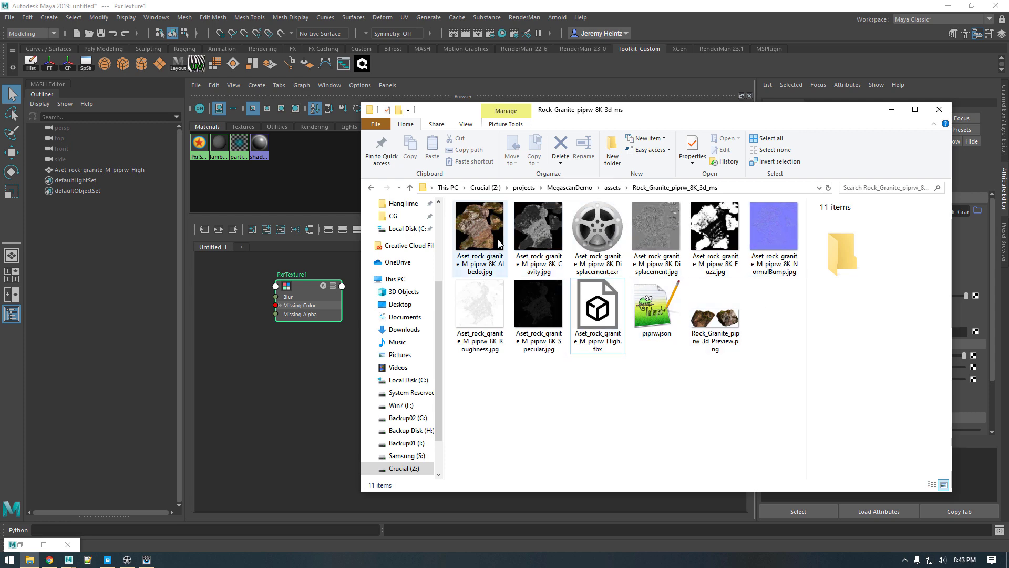
left_click(49, 559)
left_click(422, 406)
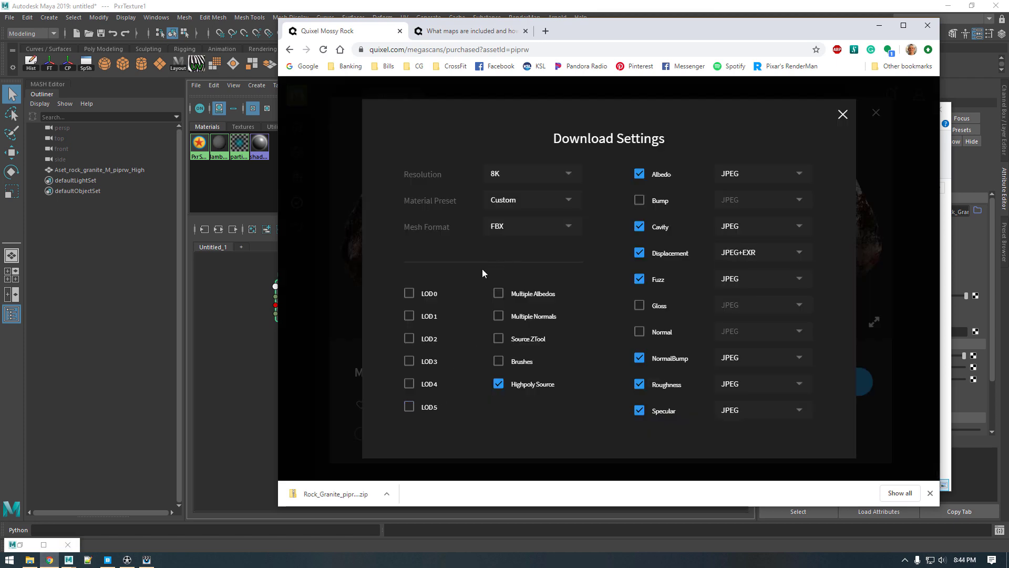
left_click(843, 114)
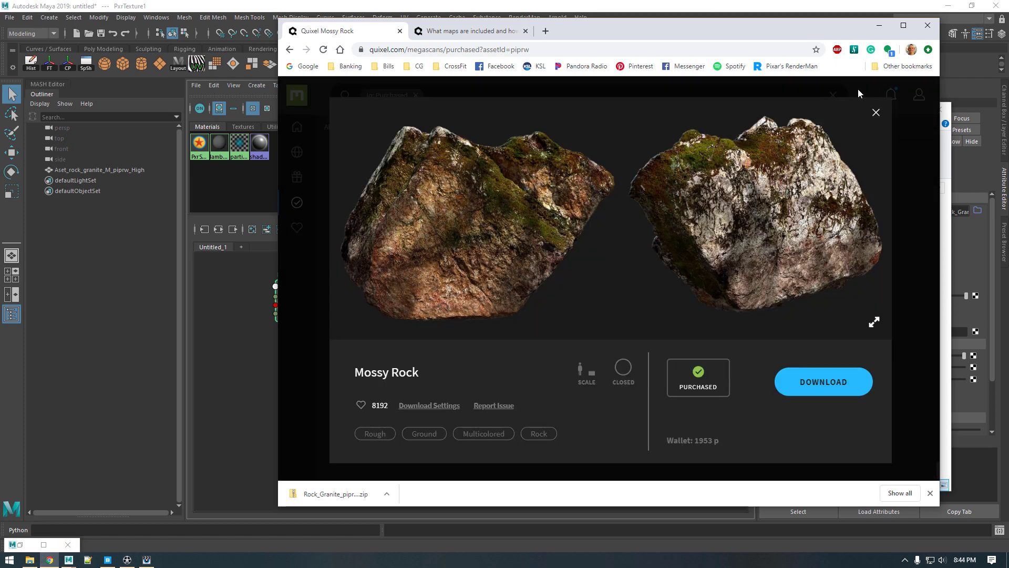
left_click(876, 112)
left_click(241, 295)
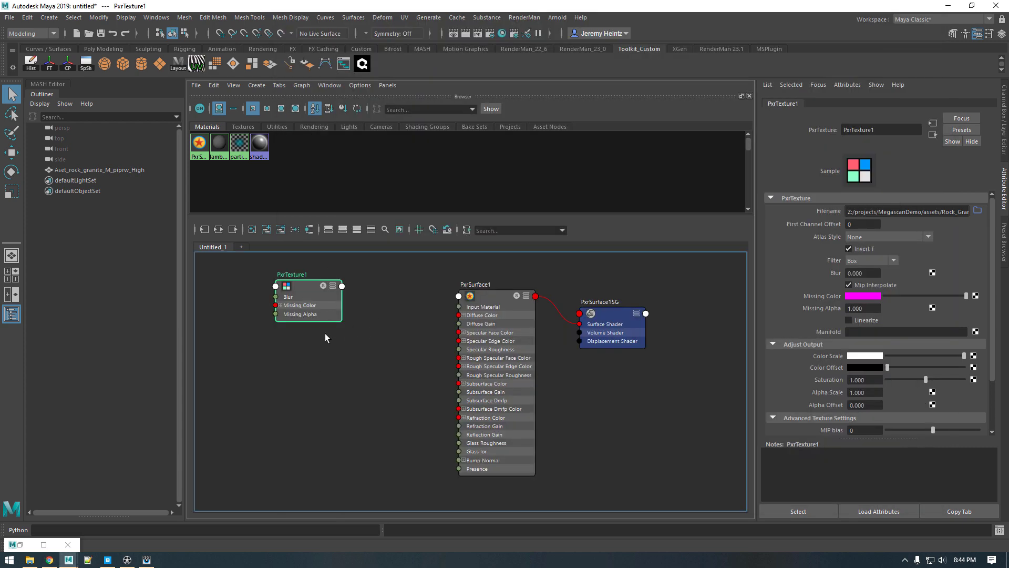
Step: Connect PxrTexture1 to the diffuse color of PxrSurface1 and reposition the texture node
left_click(512, 339)
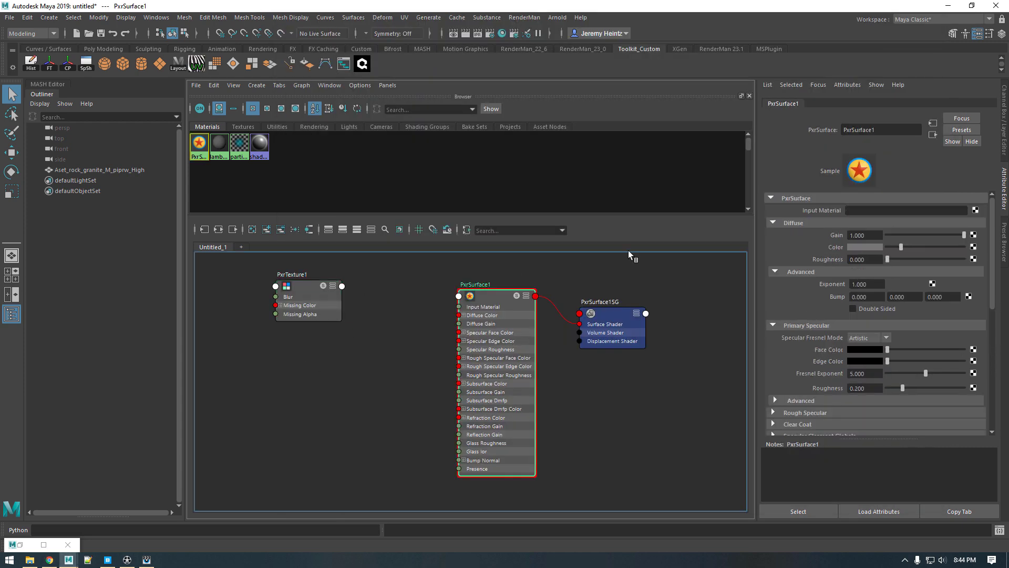
left_click_drag(473, 330, 474, 330)
middle_click_drag(774, 257, 865, 247)
left_click_drag(307, 298, 332, 285)
Step: Duplicate PxrTexture1 below the original, load Aset_rock_granite_M_piprw_8K_Roughness.jpg into the copy, and turn off its Linearize option
key("ctrl+d")
left_click_drag(332, 400, 304, 349)
left_click(977, 210)
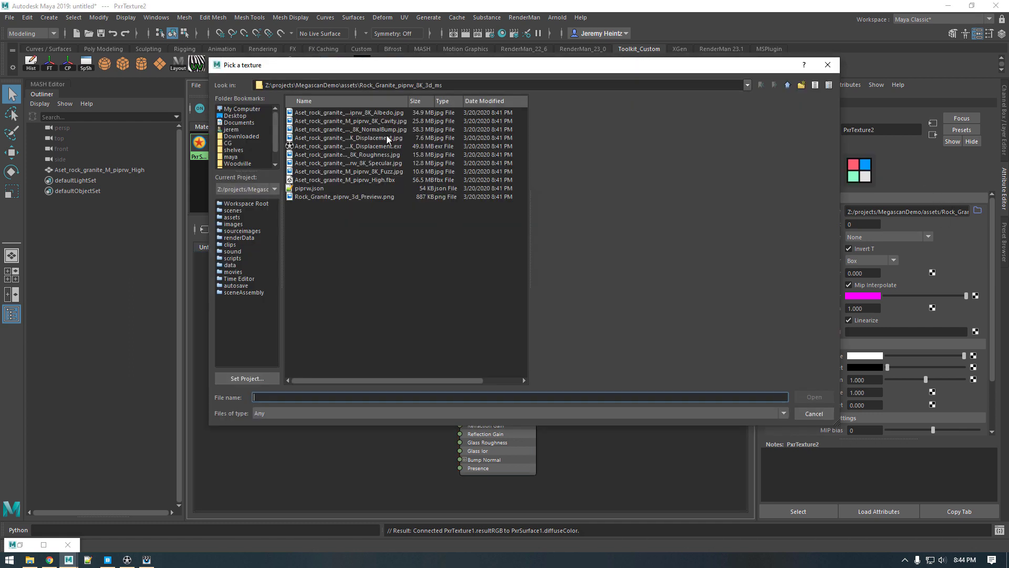
left_click(347, 154)
left_click(814, 397)
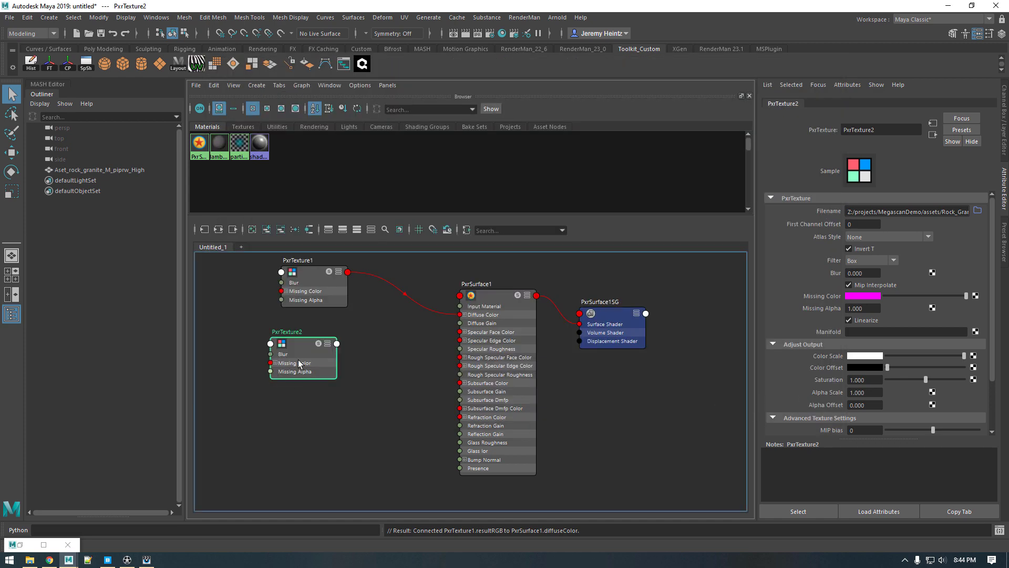
left_click(848, 320)
Step: Connect the Result R output of PxrTexture2 to the Specular Roughness input of PxrSurface1
left_click(337, 344)
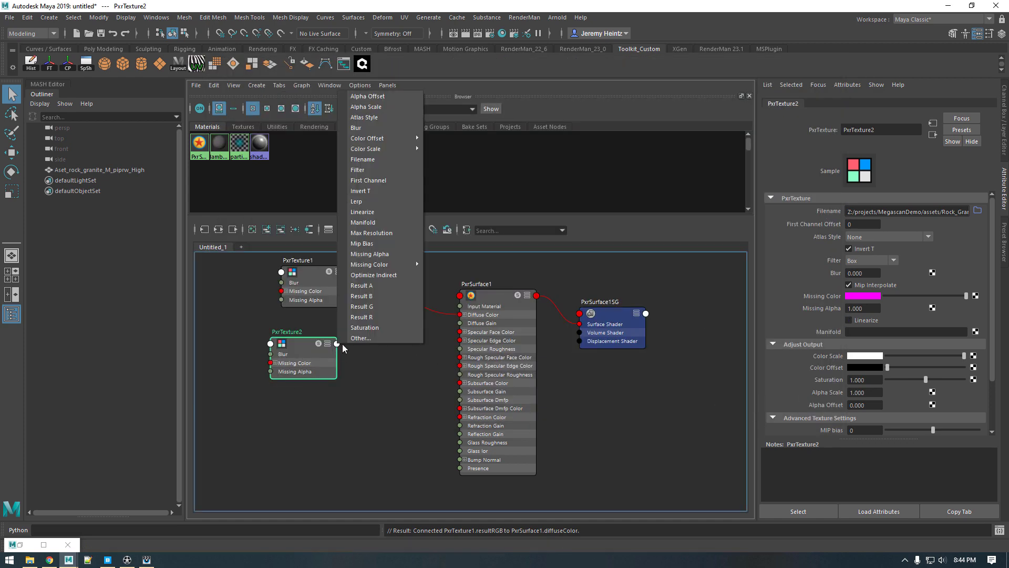
left_click(361, 317)
left_click(460, 349)
Step: Duplicate PxrTexture2, choose the copy's texture file from the rock's assets folder, and move the copy to the left
key("ctrl+d")
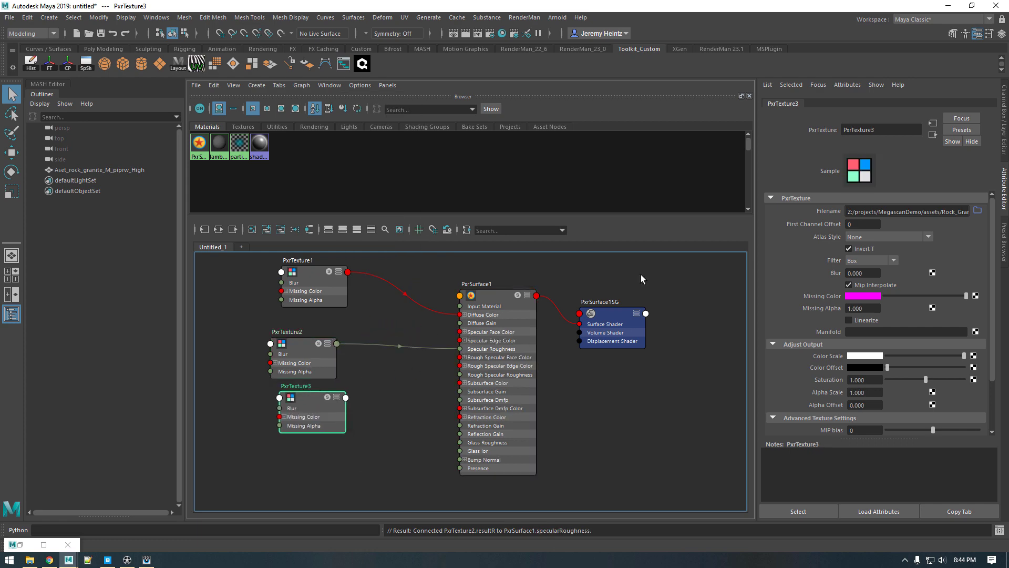
left_click(977, 210)
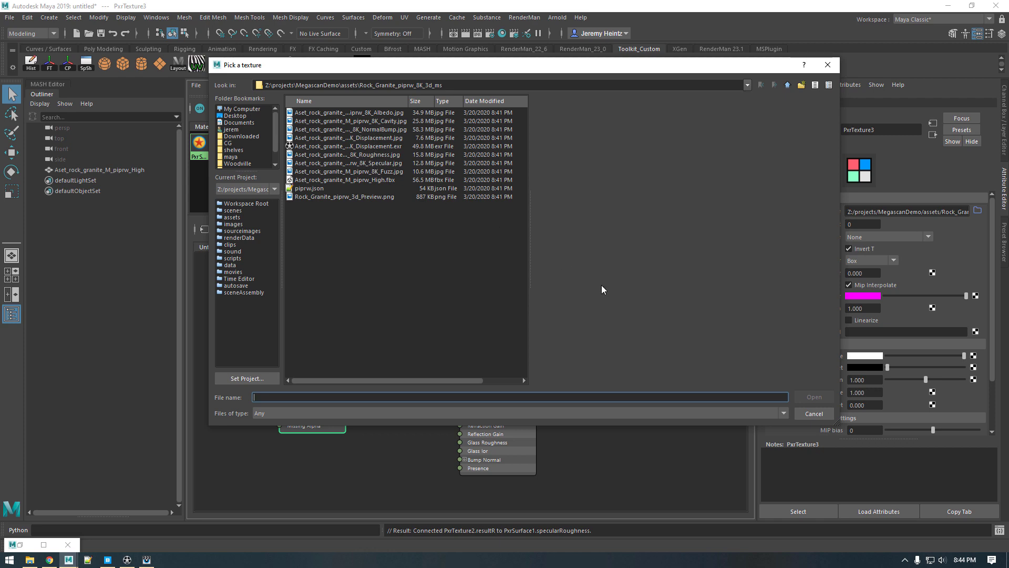
key("Return")
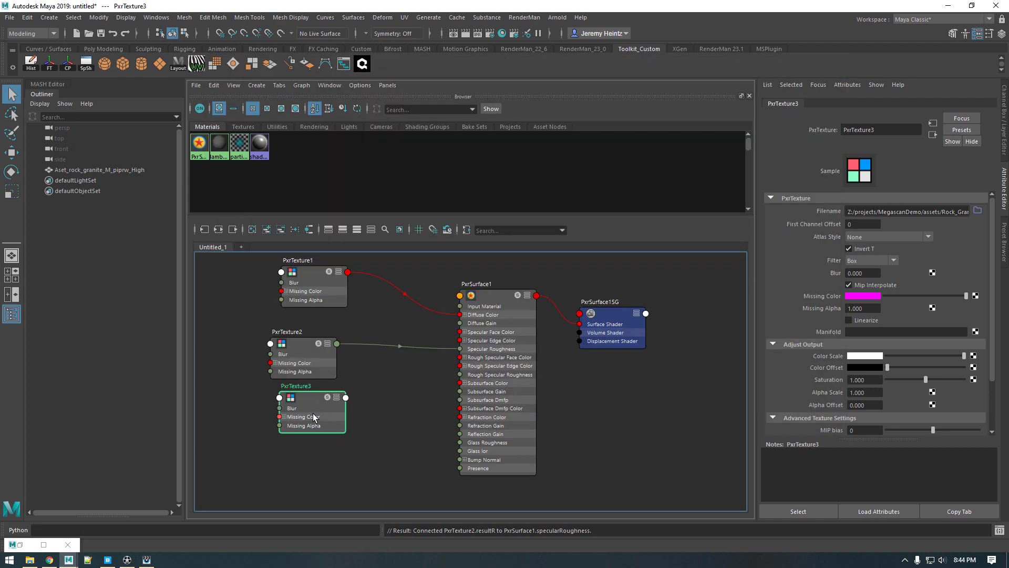
left_click_drag(341, 405, 308, 404)
Step: Duplicate PxrTexture3 and load another of the rock's maps from the Rock_Granite_piprw_8K_3d_ms folder into the copy
middle_click_drag(357, 387, 404, 359, "alt")
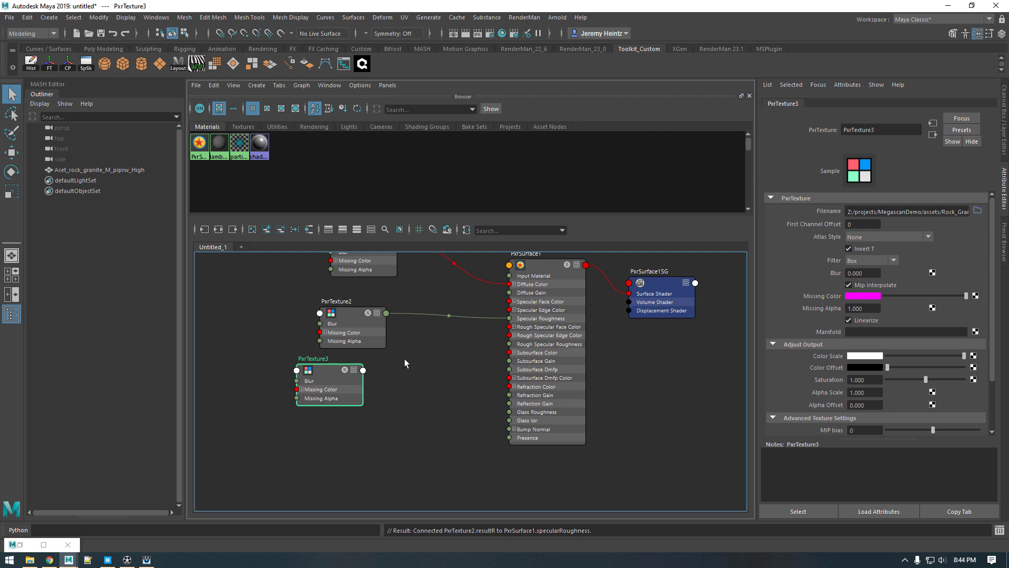
scroll(404, 381, "down", 3)
key("ctrl+d")
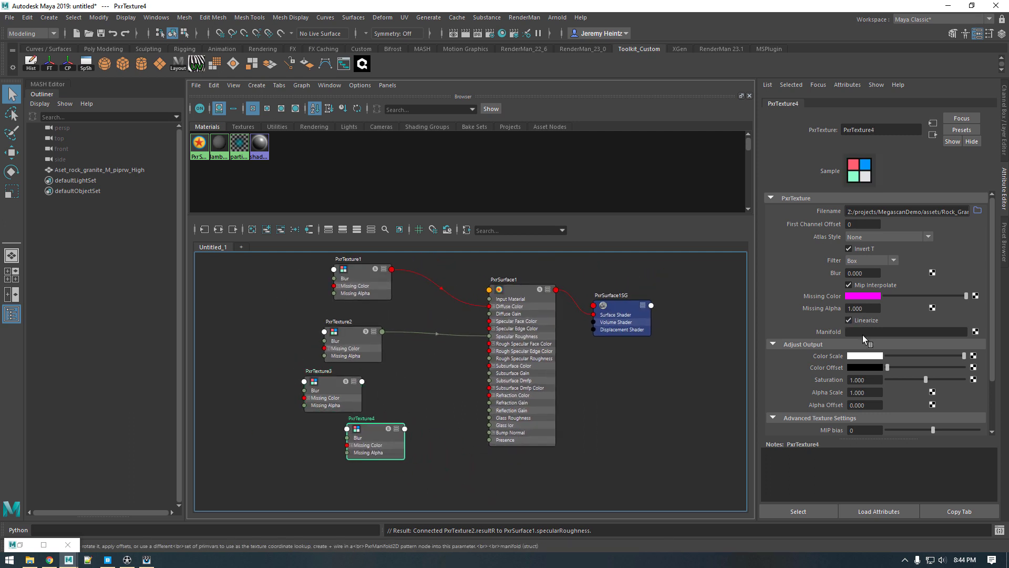
left_click(978, 210)
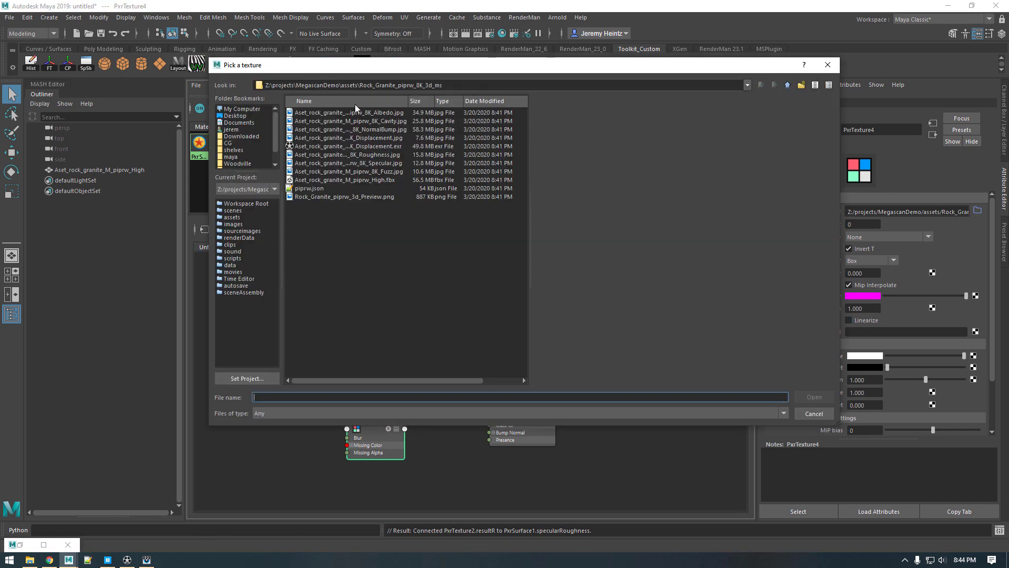
left_click(396, 129)
left_click(815, 397)
Step: Add a PxrBlend node and place it between the two lower texture nodes and the PxrSurface1 shader
key("Tab")
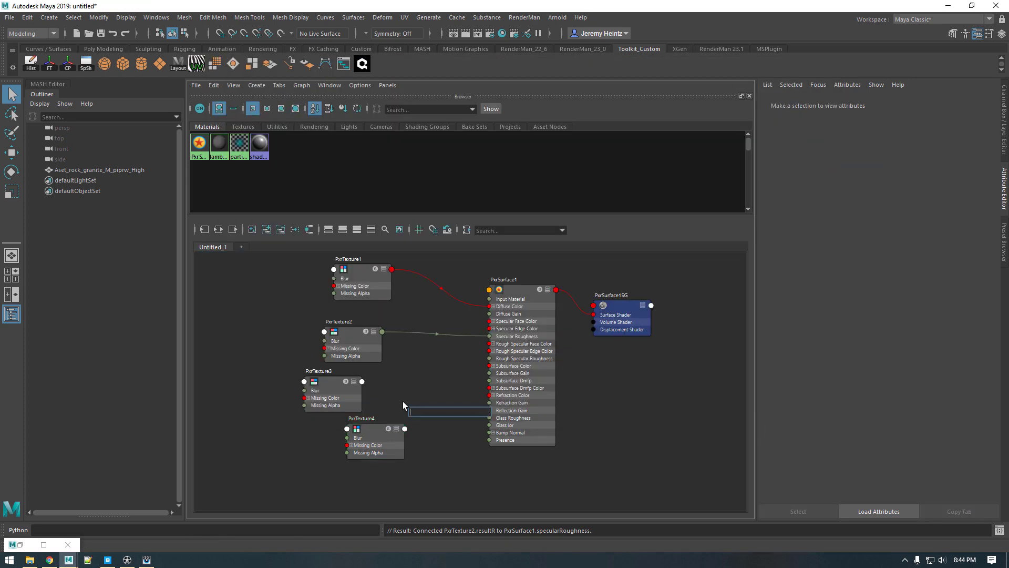
type("blend")
key("Down")
key("Down")
key("Return")
left_click_drag(447, 412, 438, 383)
Step: Connect PxrTexture3 to the bottom color and PxrTexture4 to the top color of PxrBlend1, and move PxrTexture4 clear of the blend node
middle_click_drag(322, 382, 862, 246)
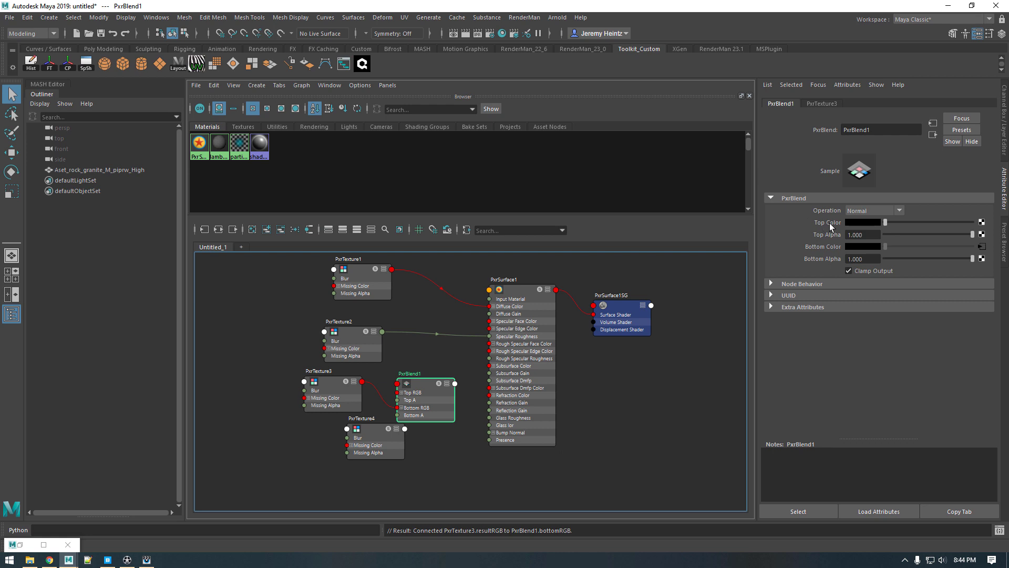
middle_click_drag(392, 433, 840, 223)
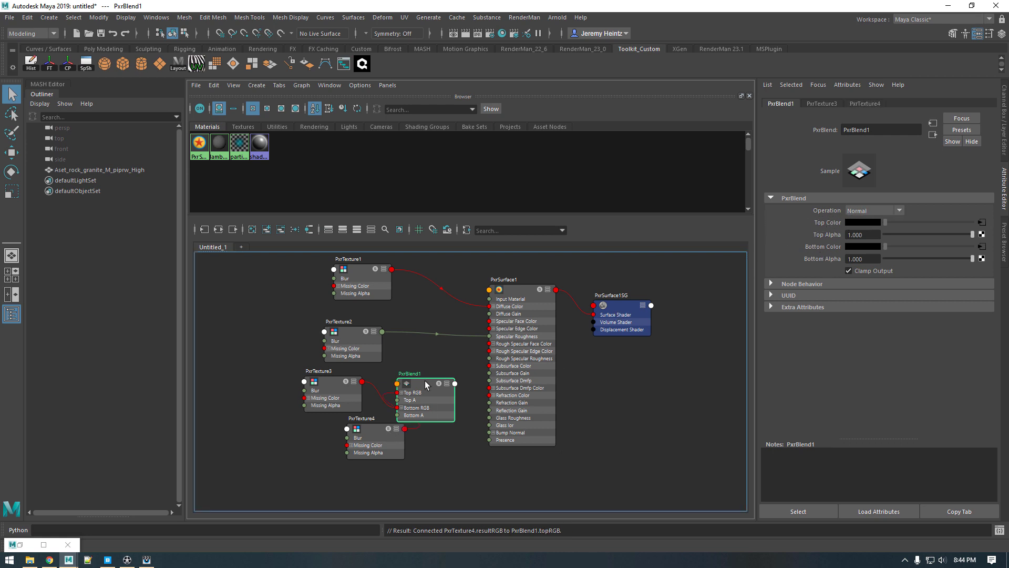
left_click_drag(376, 451, 339, 460)
Step: Set the PxrBlend1 operation to Multiply and display the attributes of the PxrSurface1 shader
left_click(437, 405)
left_click(873, 210)
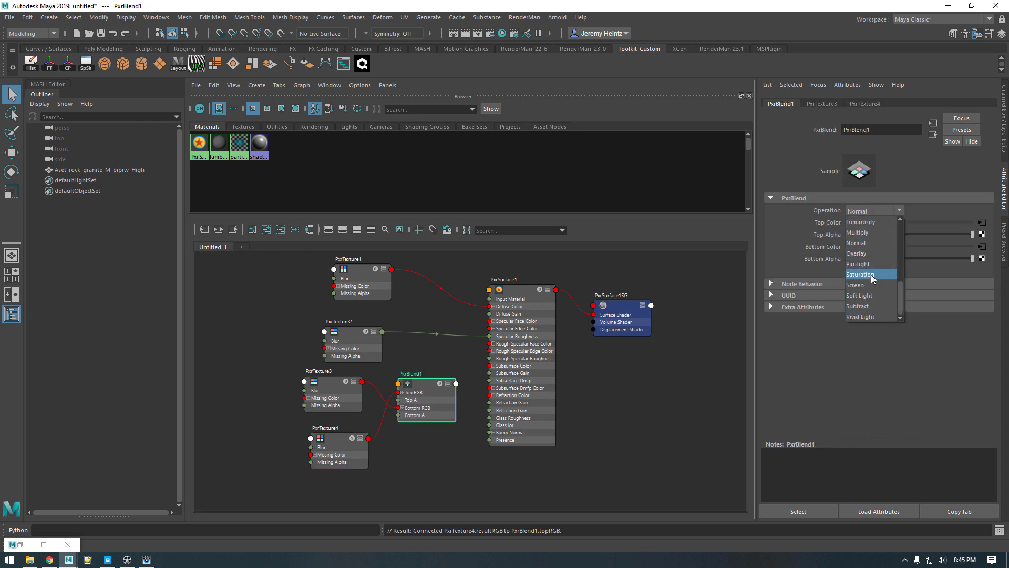
left_click(865, 234)
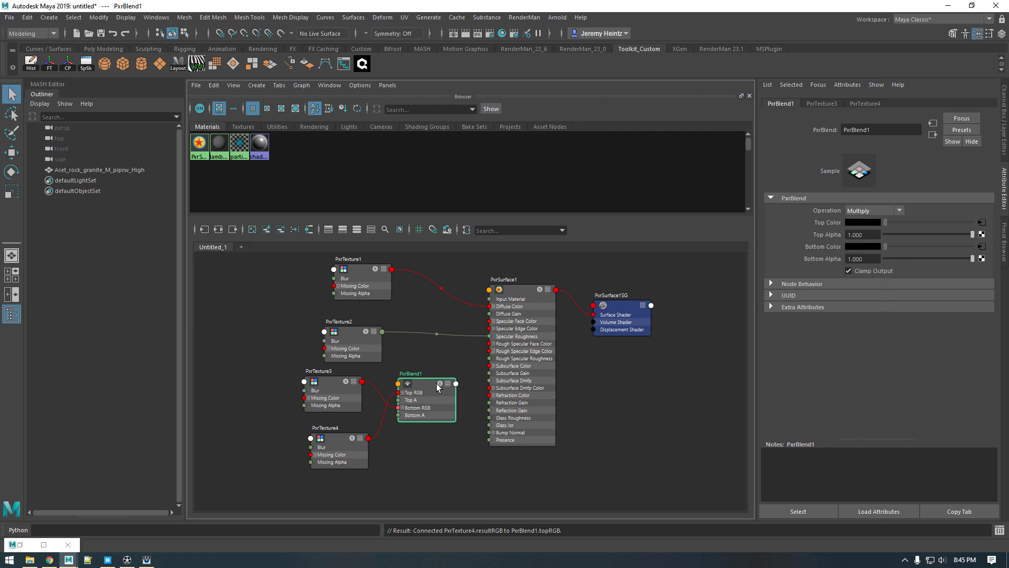
left_click(541, 376)
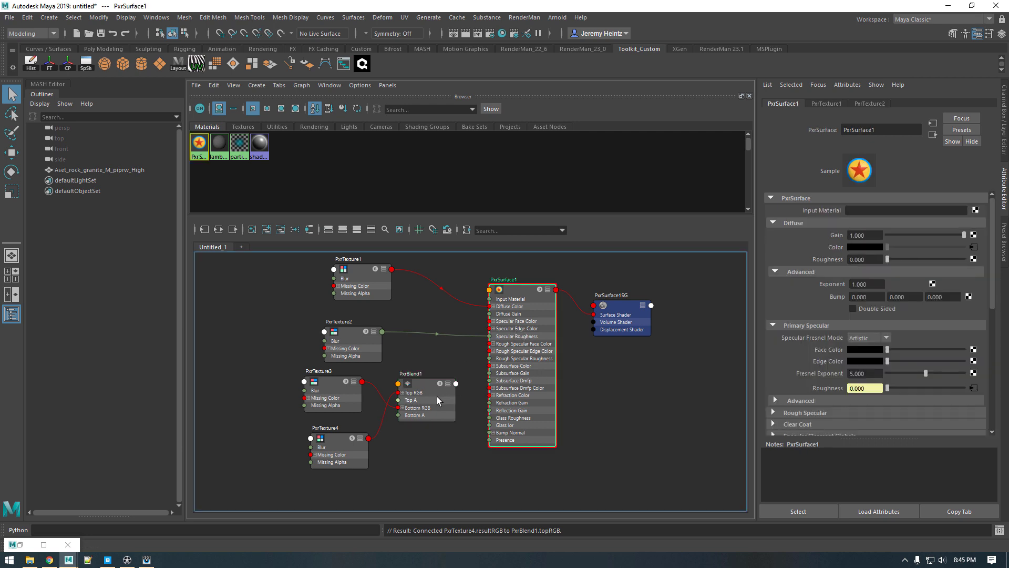
Step: Connect PxrBlend1 to the PxrSurface1 primary specular face color and set the specular edge color to white
middle_click_drag(811, 360, 814, 358)
left_click_drag(887, 361, 967, 361)
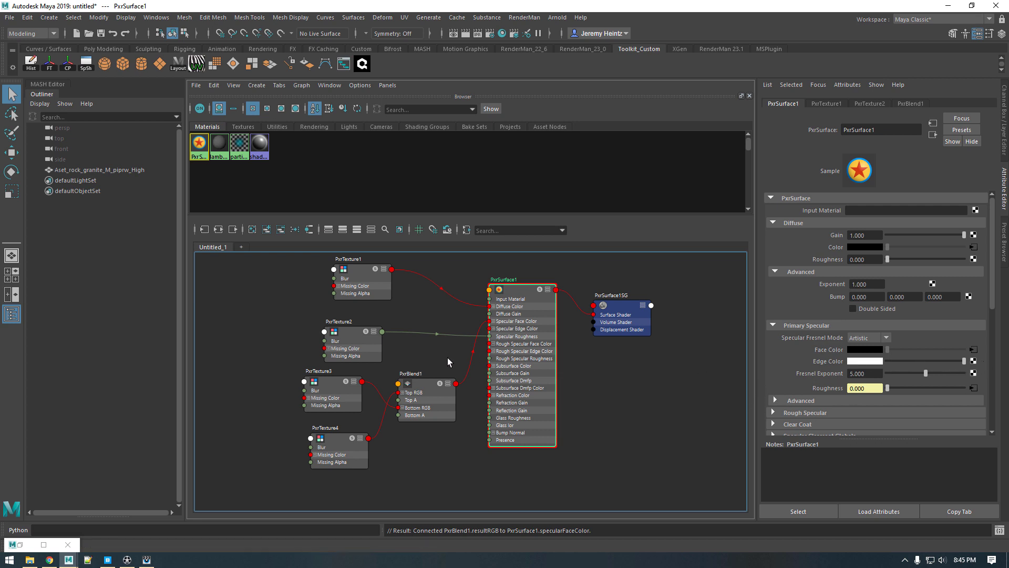
Step: Duplicate PxrTexture4 and load Aset_rock_granite_M_piprw_8K_Fuzz.jpg into the copy
left_click(400, 455)
left_click(345, 460)
key("ctrl+d")
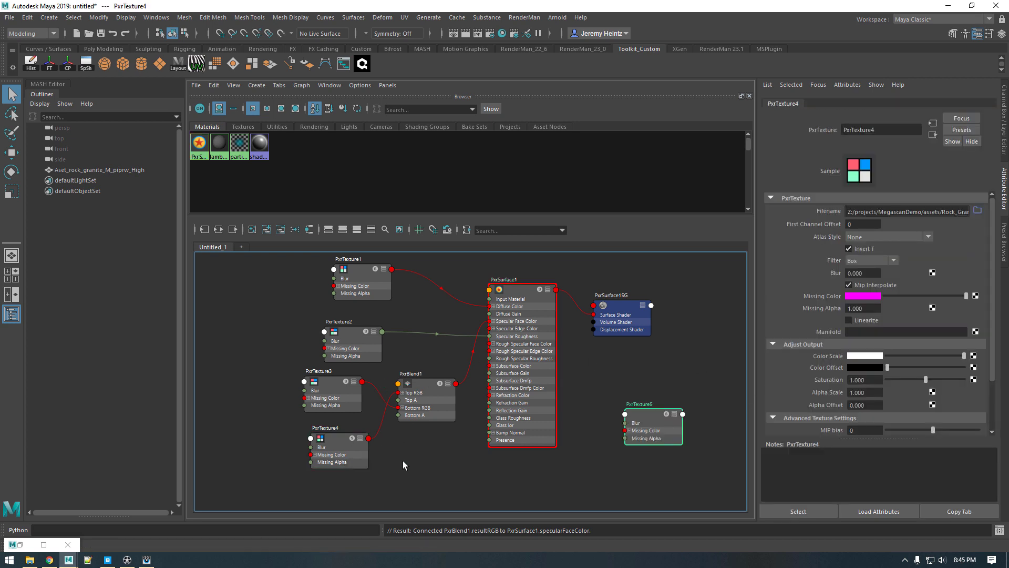
left_click(978, 211)
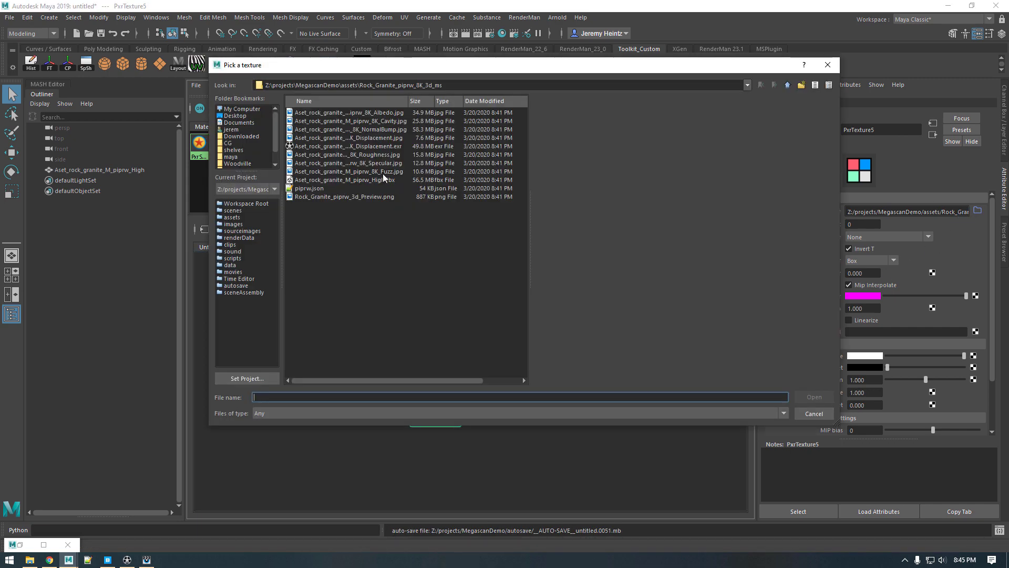
left_click(385, 171)
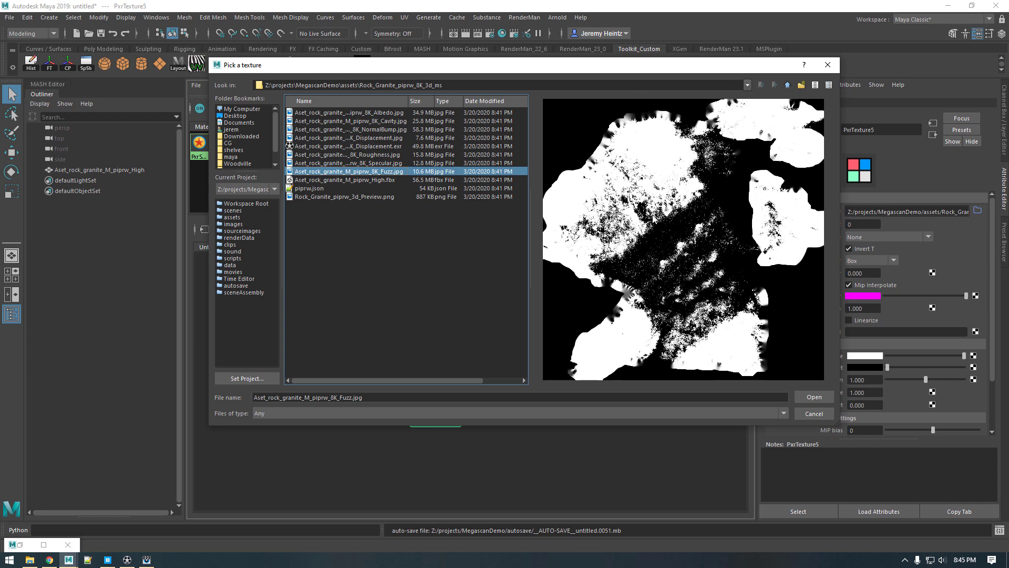
left_click(796, 394)
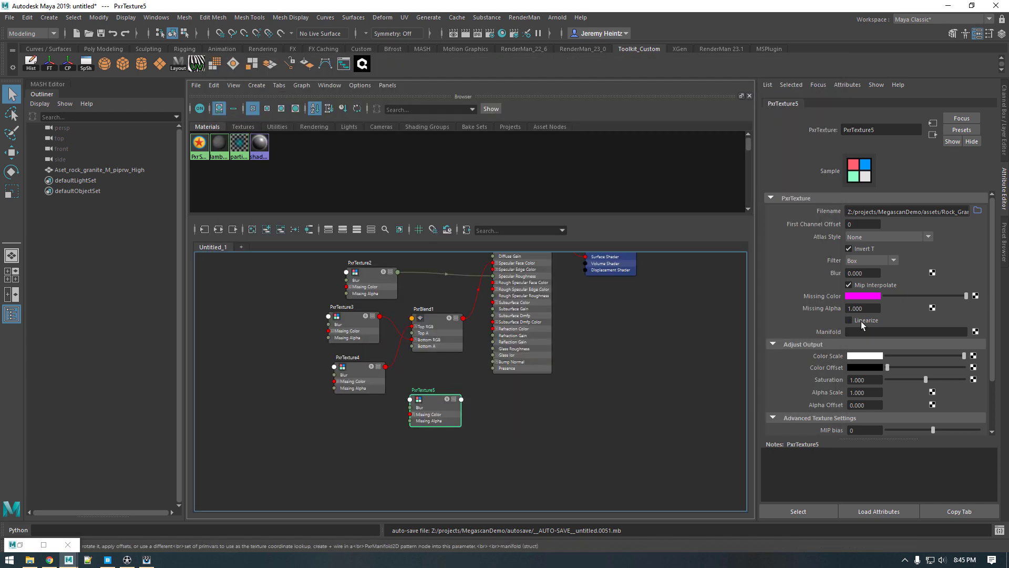
Step: Connect the red result of PxrTexture5 to the Fuzz Gain of PxrSurface1
scroll(473, 447, "up", 3)
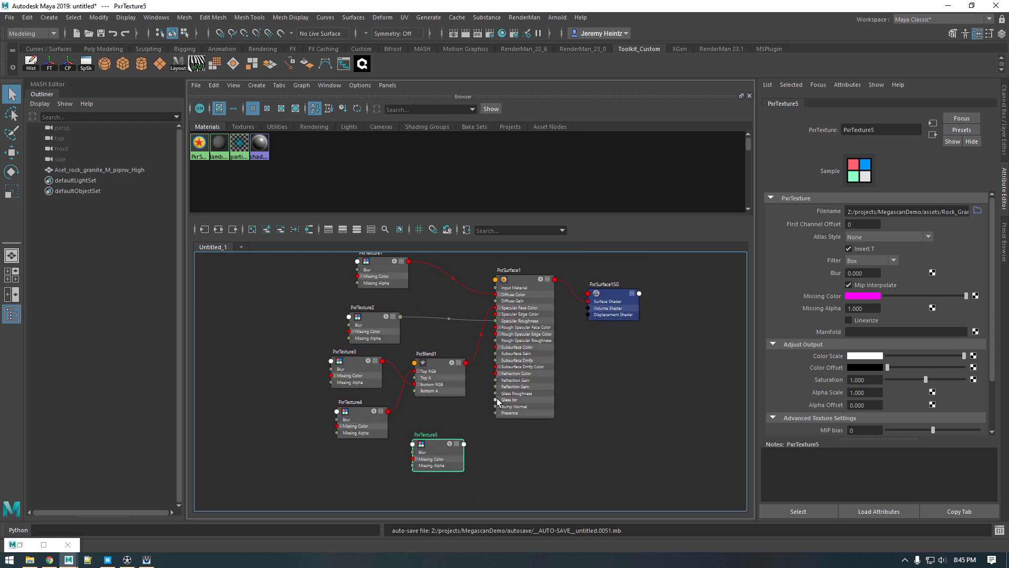
middle_click_drag(463, 425, 467, 448, "alt")
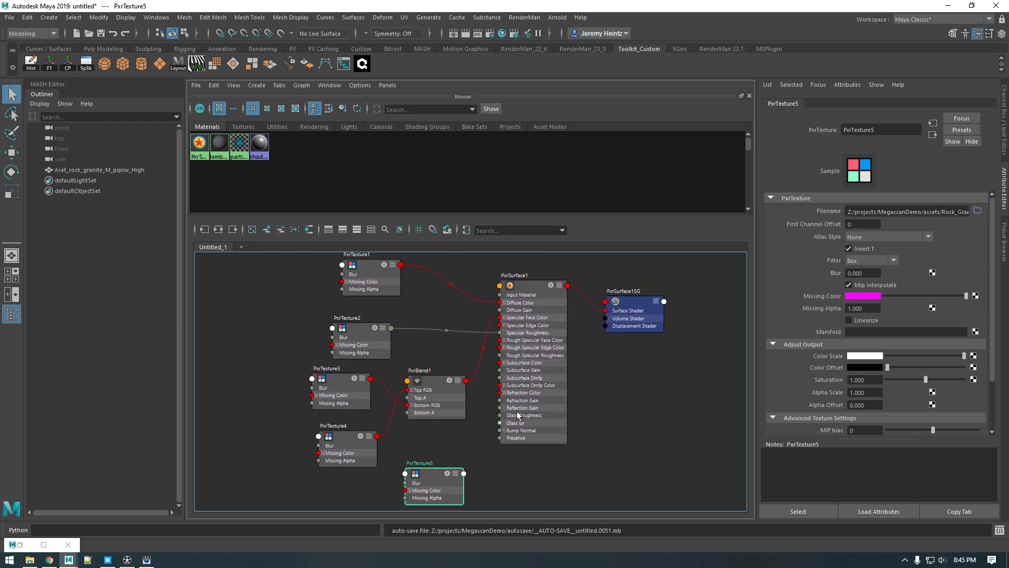
left_click(465, 476)
left_click(486, 448)
left_click(499, 288)
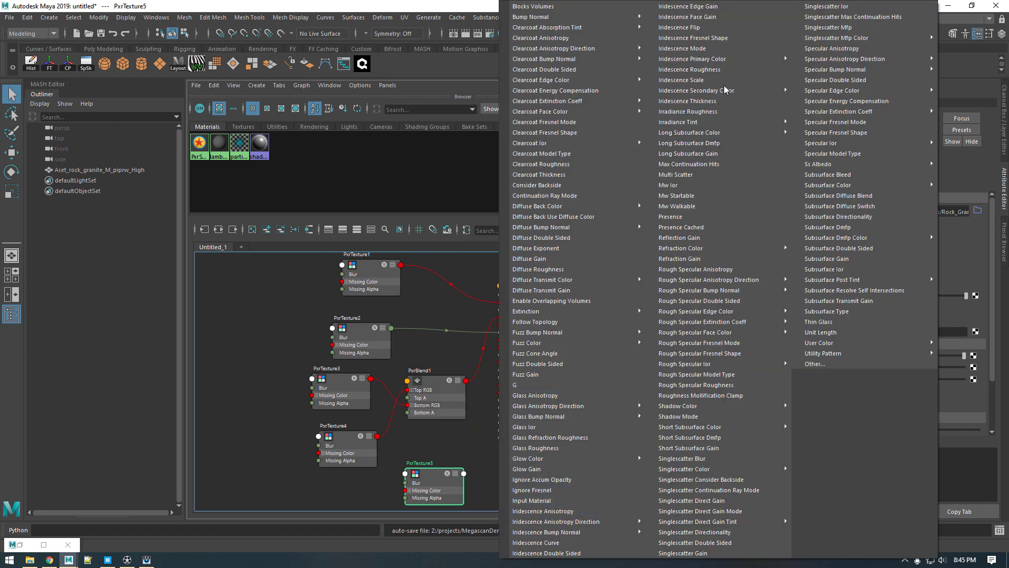
left_click(533, 375)
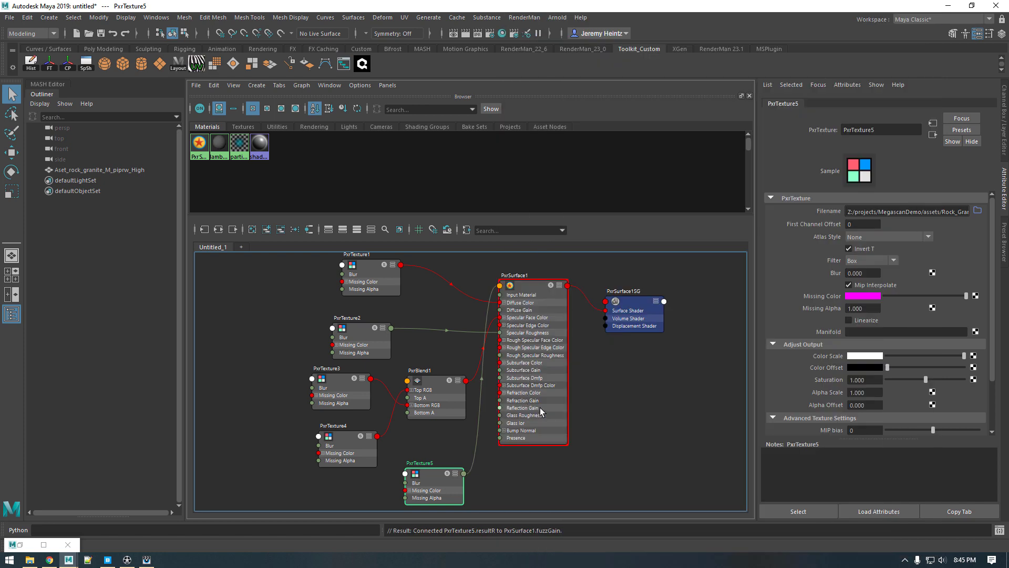
Step: Duplicate PxrTexture5, pick Aset_rock_granite_M_piprw_8K_Displacement.jpg as the copy's texture, and delete the copy
scroll(449, 440, "down", 2)
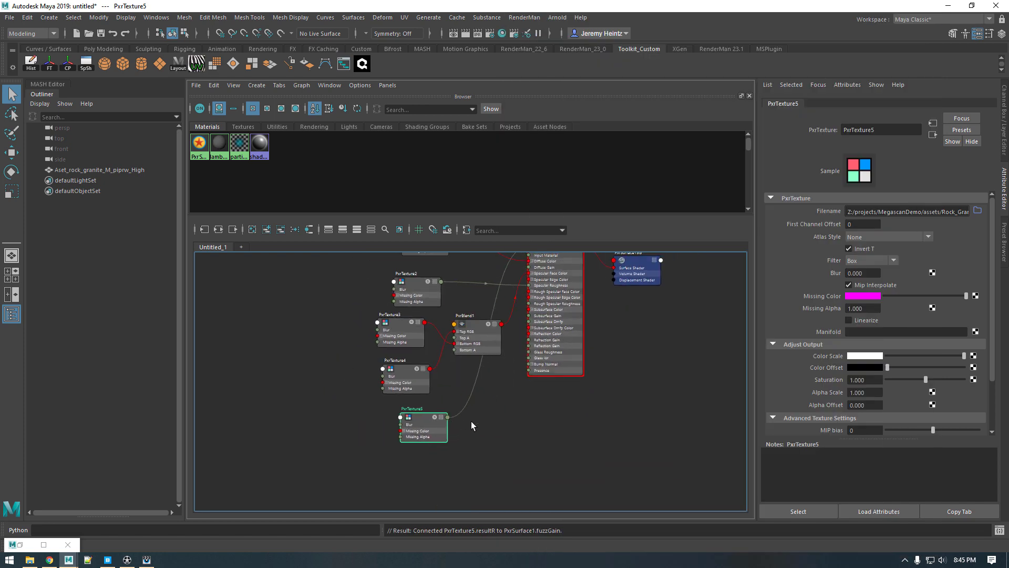
key("ctrl+d")
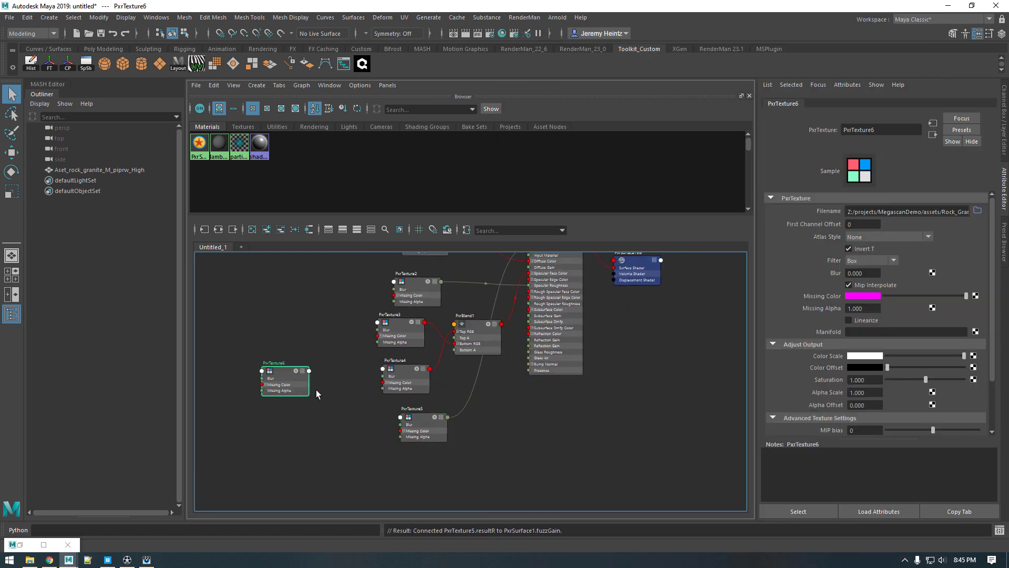
left_click_drag(436, 465, 427, 482)
left_click(977, 210)
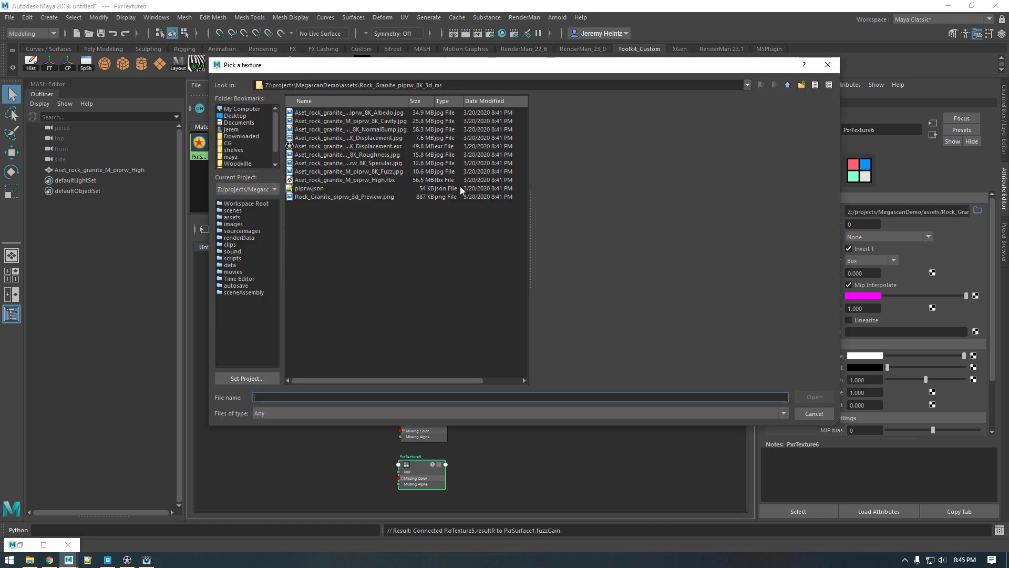
left_click(374, 181)
left_click(386, 146)
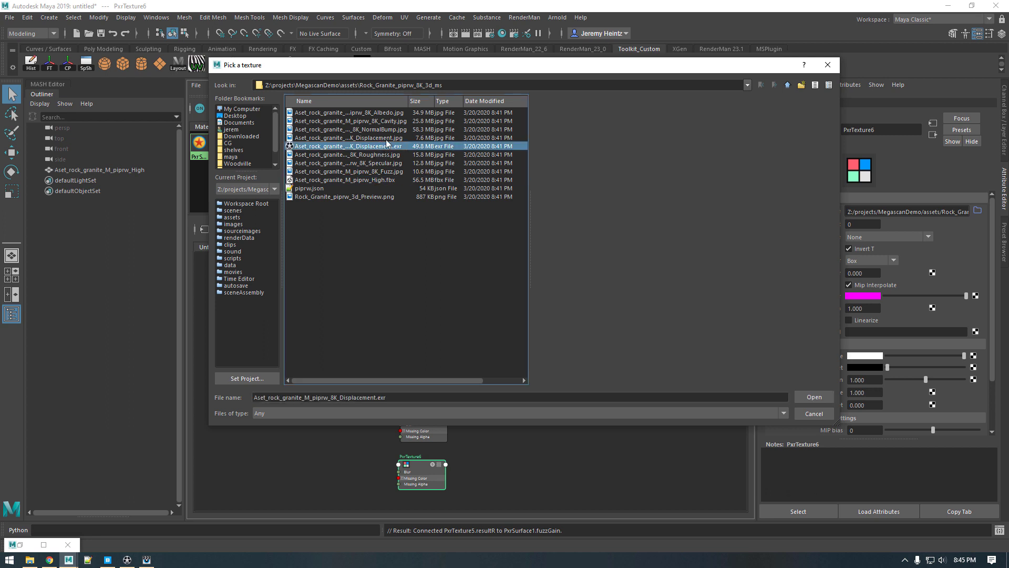
left_click(387, 139)
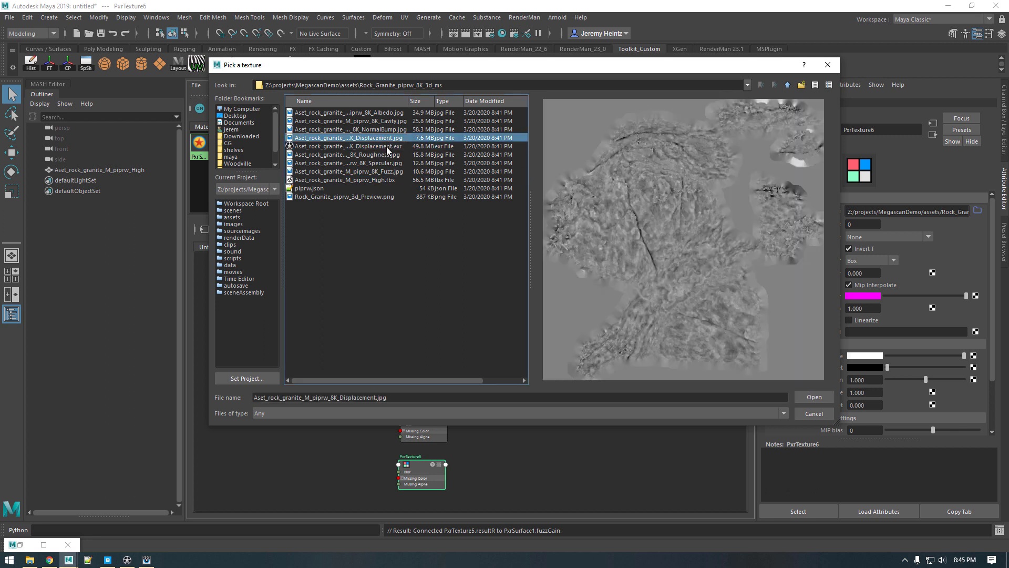
left_click(387, 147)
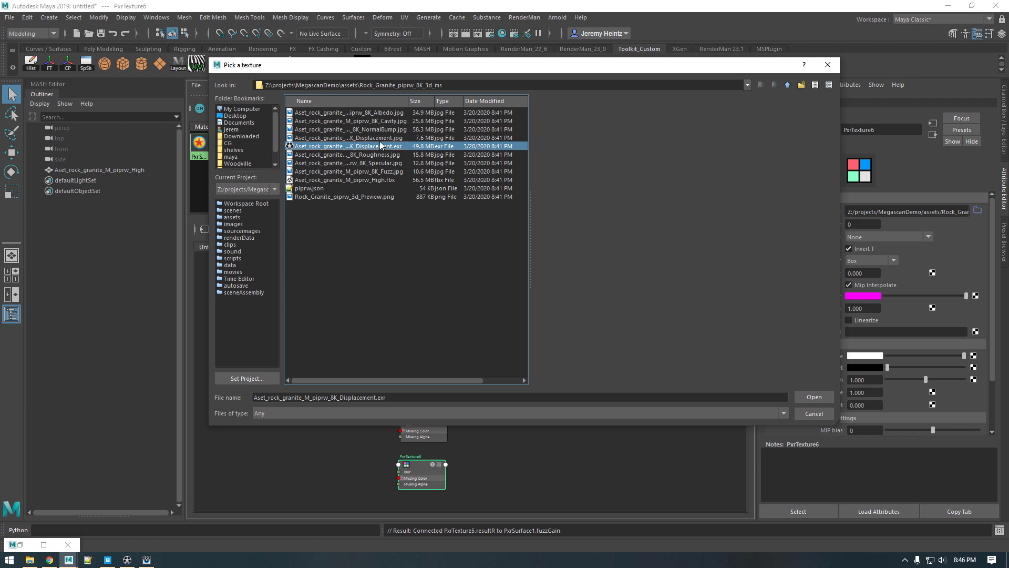
left_click(383, 138)
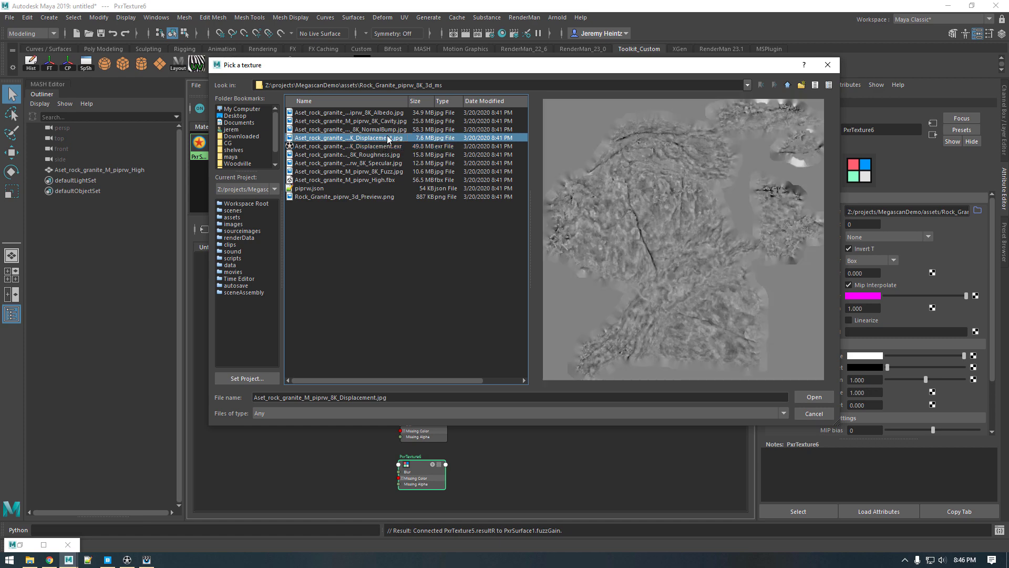
key("Return")
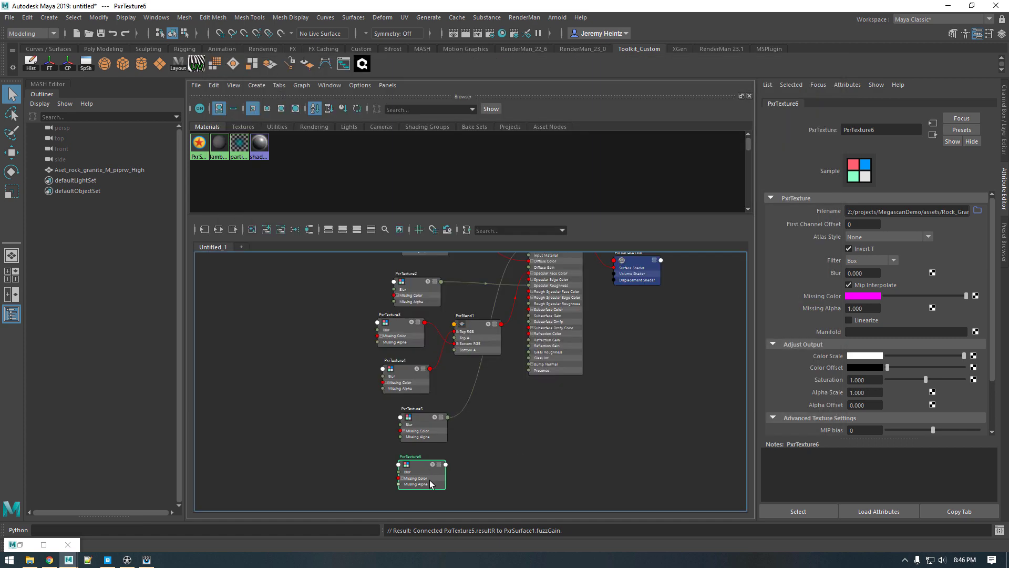
key("Delete")
Step: Add a PxrNormalMap node and place it below PxrTexture5
key("Tab")
type("normal")
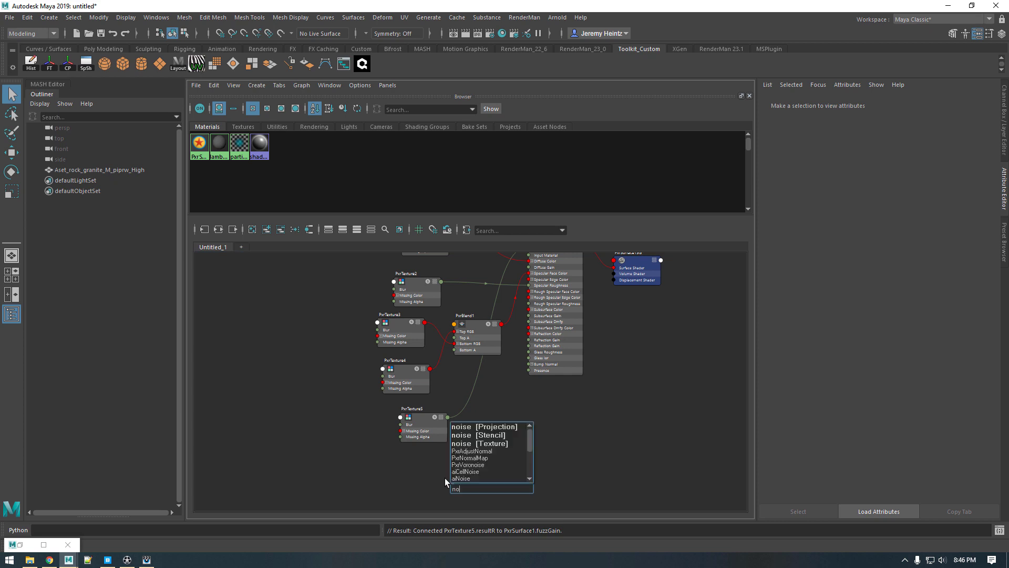
key("Down")
key("Down")
key("Return")
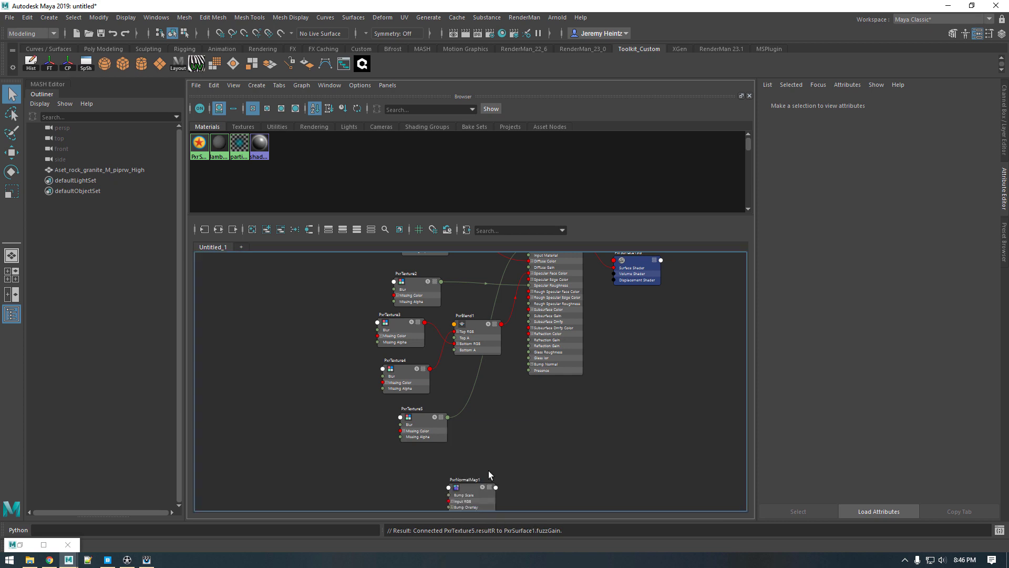
left_click_drag(461, 486, 456, 461)
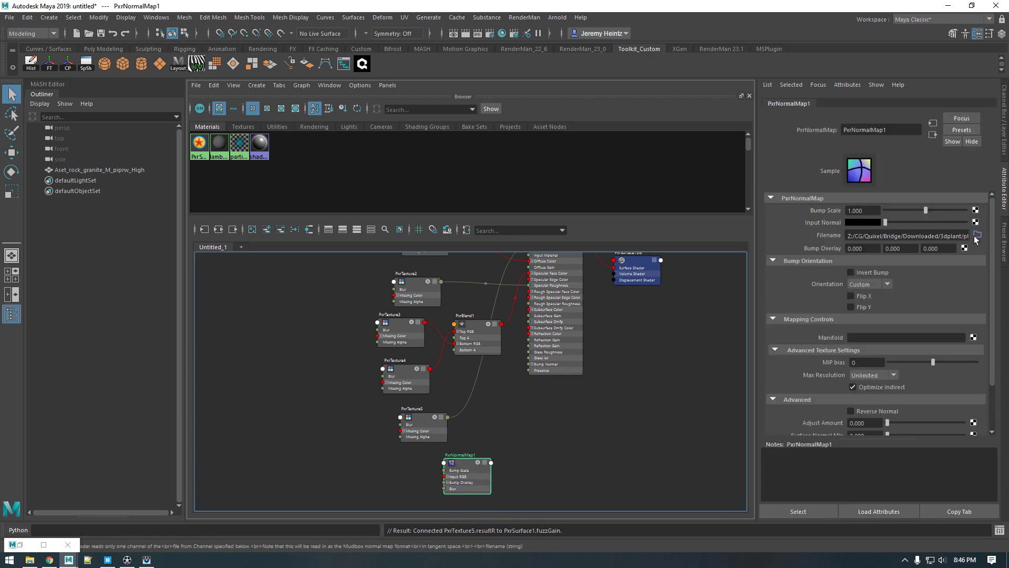
Step: Try to load Aset_rock_granite_M_piprw_8K_NormalBump.jpg into the PxrNormalMap1 node, and delete the node
left_click(977, 235)
left_click(379, 130)
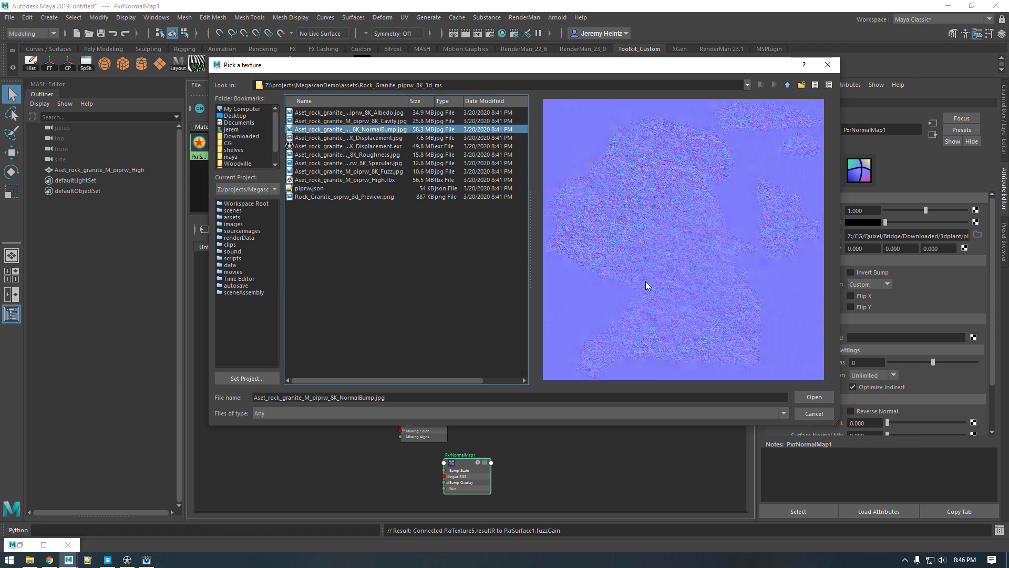
left_click(806, 392)
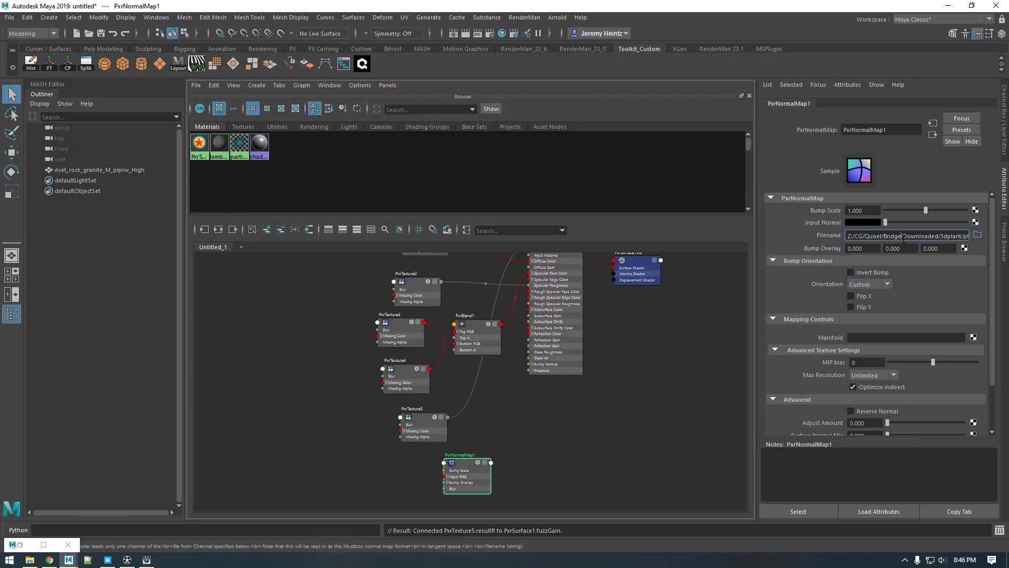
left_click_drag(981, 238, 997, 242)
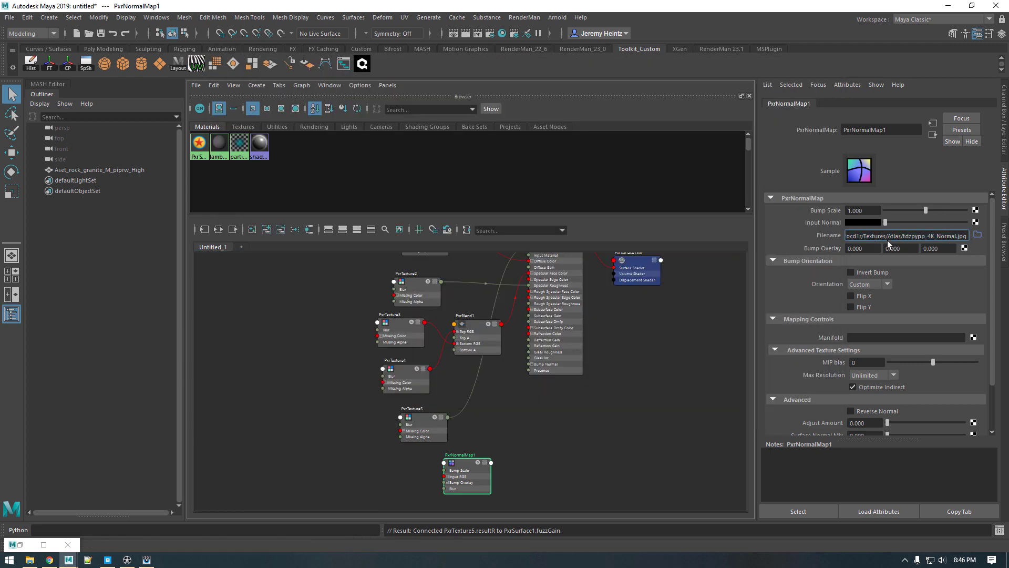
middle_click_drag(536, 381, 567, 317)
key("Delete")
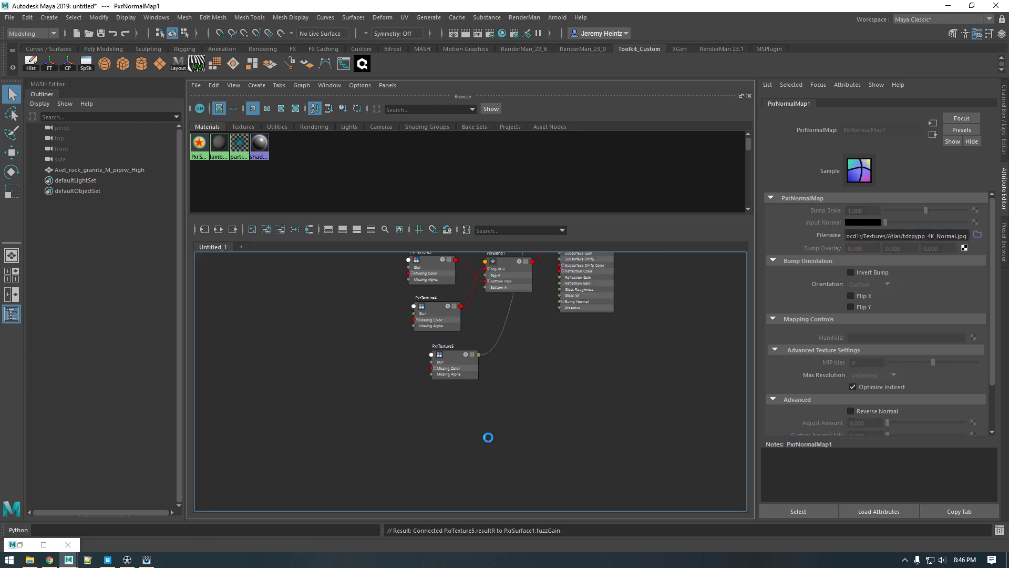
Step: Add a fresh PxrNormalMap node in the empty space below the textures and display its attributes
key("Tab")
type("normal")
key("Down")
key("Return")
left_click(515, 430)
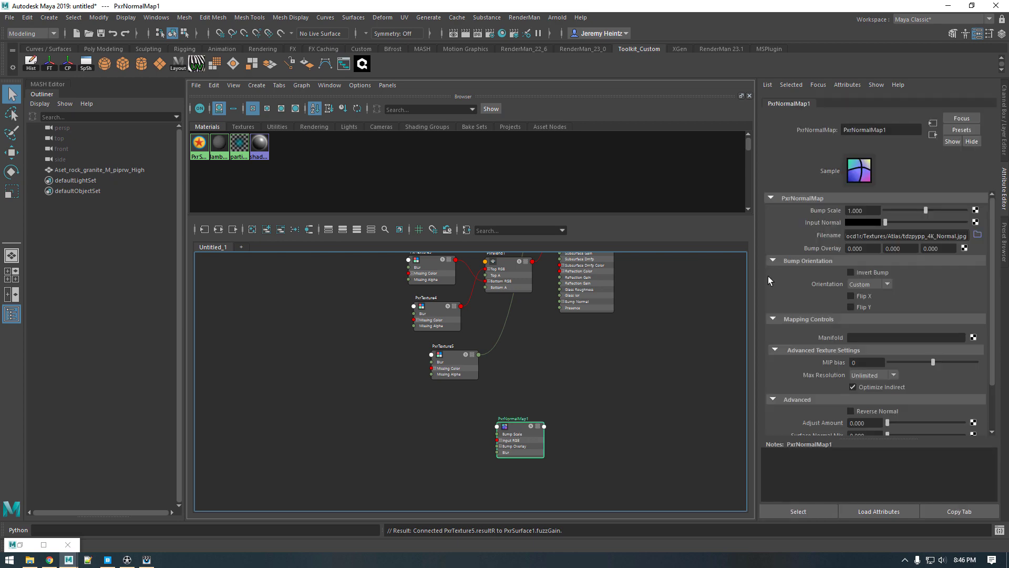
Step: Try to load Aset_rock_granite_M_piprw_8K_NormalBump.jpg into PxrNormalMap1, and clear the node's filename
left_click(906, 235)
type("ocd1r/Textures/Atlas/tdzpypp_4K_Normal.jpg")
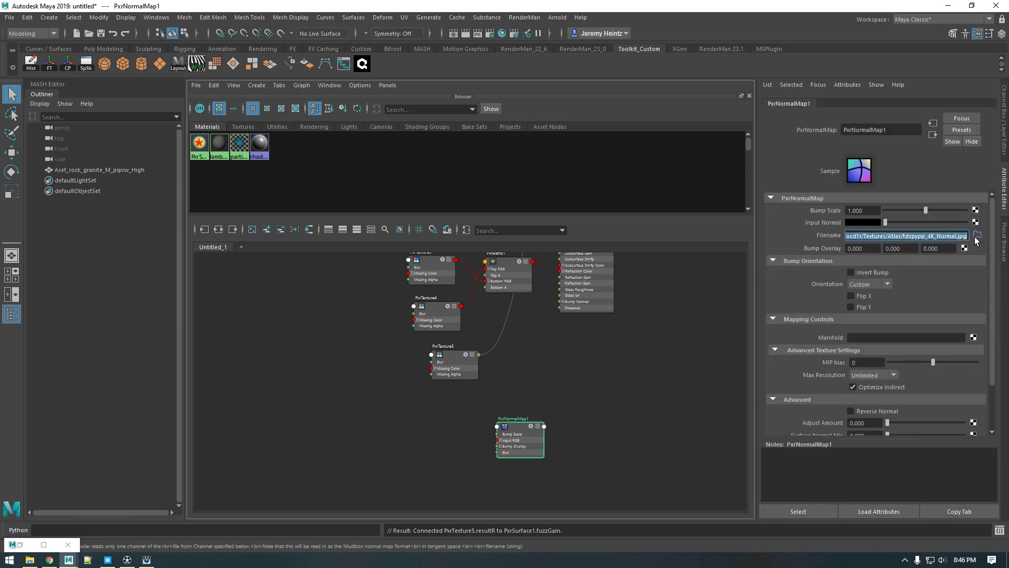
left_click(977, 236)
left_click(351, 130)
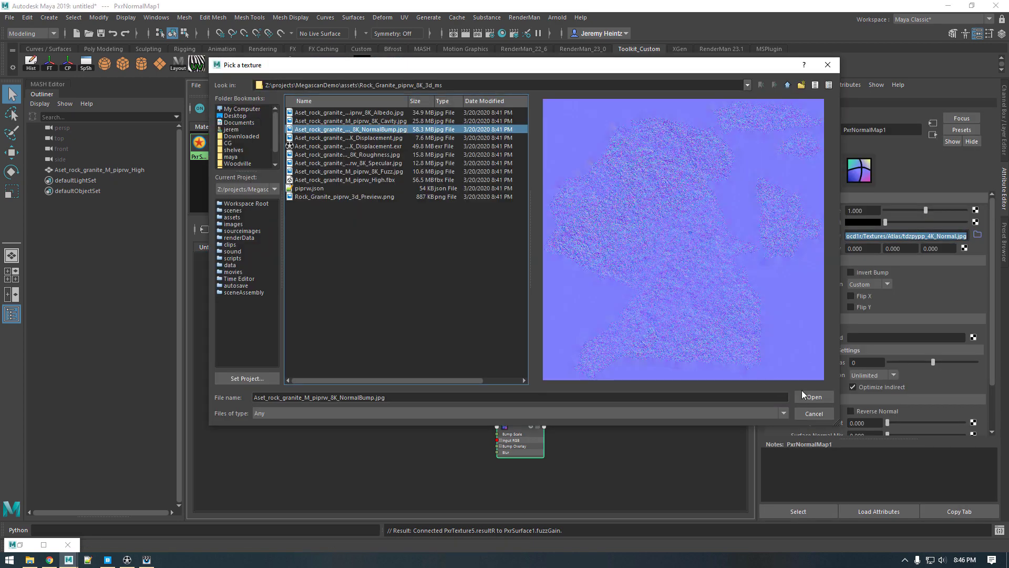
left_click(813, 397)
key("BackSpace")
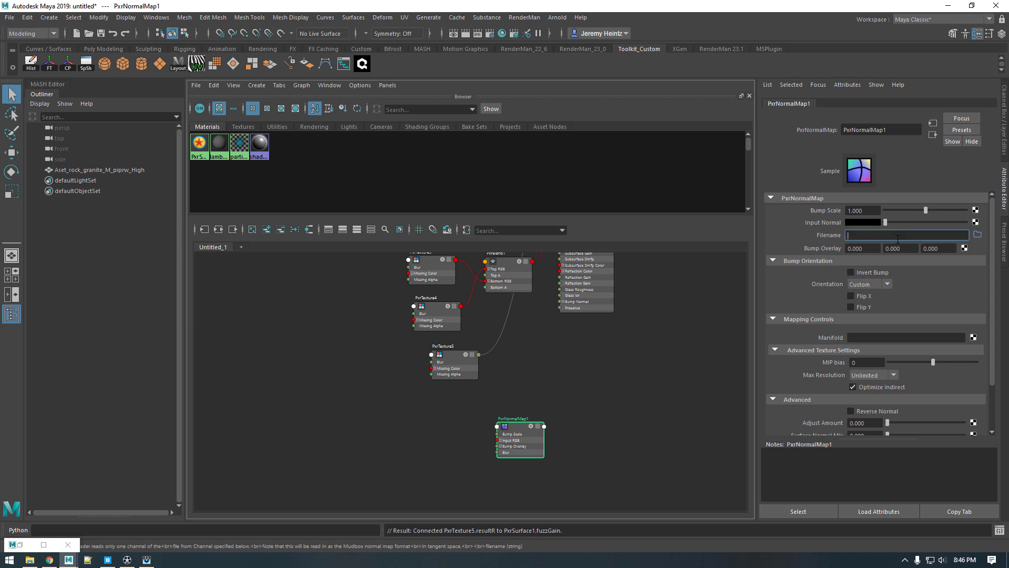
Step: Connect PxrNormalMap1 to the Bump Normal input of PxrSurface1 and display the normal map node's attributes
middle_click_drag(545, 396, 536, 432, "alt")
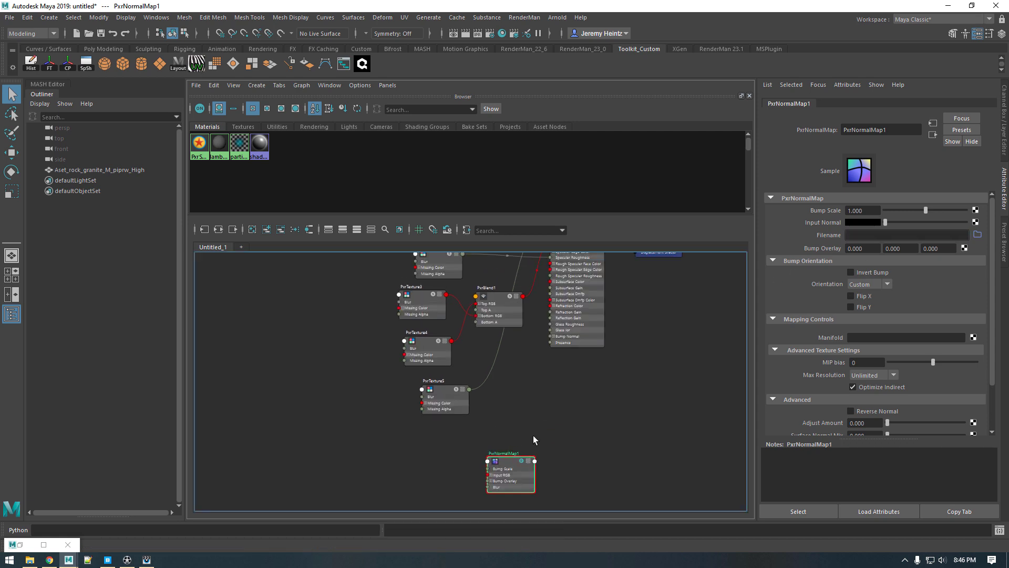
left_click_drag(520, 463, 524, 465)
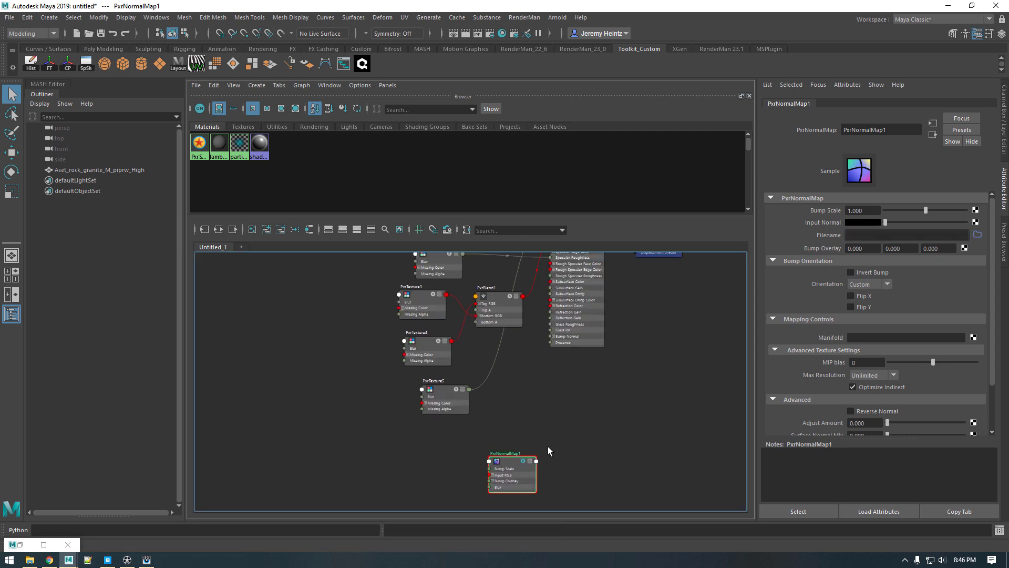
left_click(571, 322)
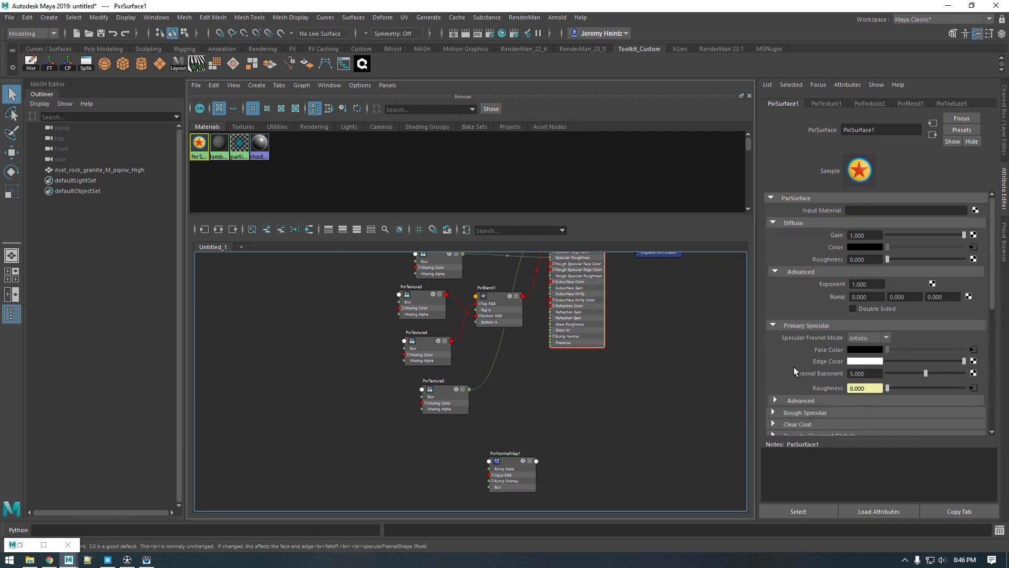
scroll(797, 371, "down", 8)
middle_click_drag(531, 471, 788, 284)
left_click(515, 475)
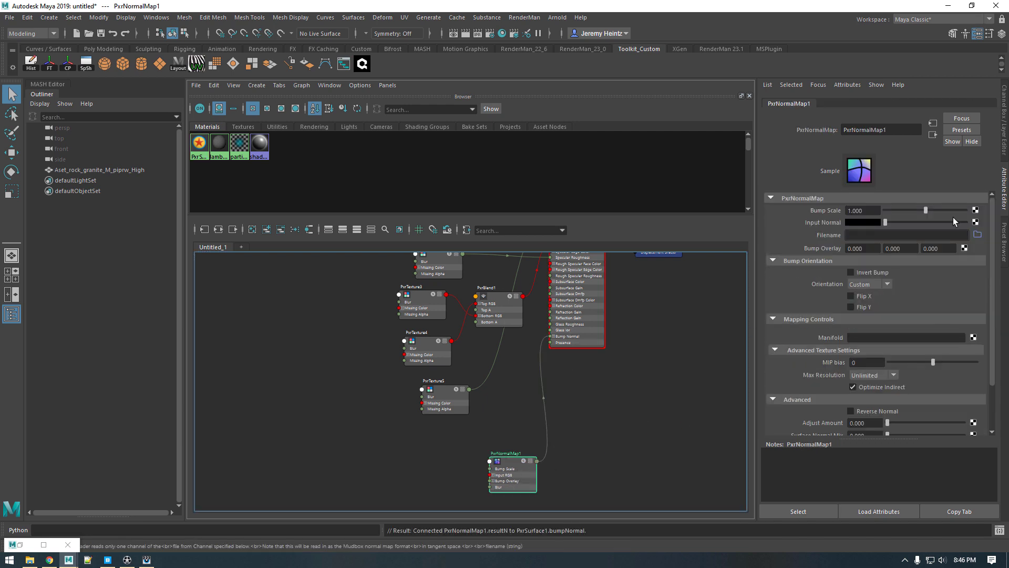
Step: Try again to load Aset_rock_granite_M_piprw_8K_NormalBump.jpg as the texture of the connected PxrNormalMap1 node
left_click(977, 235)
left_click(366, 130)
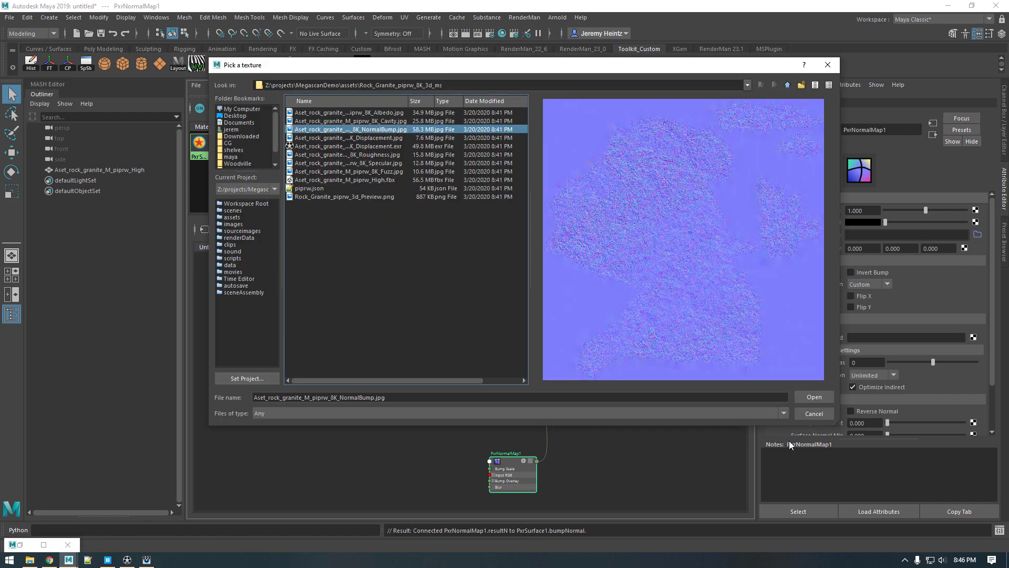
left_click(813, 398)
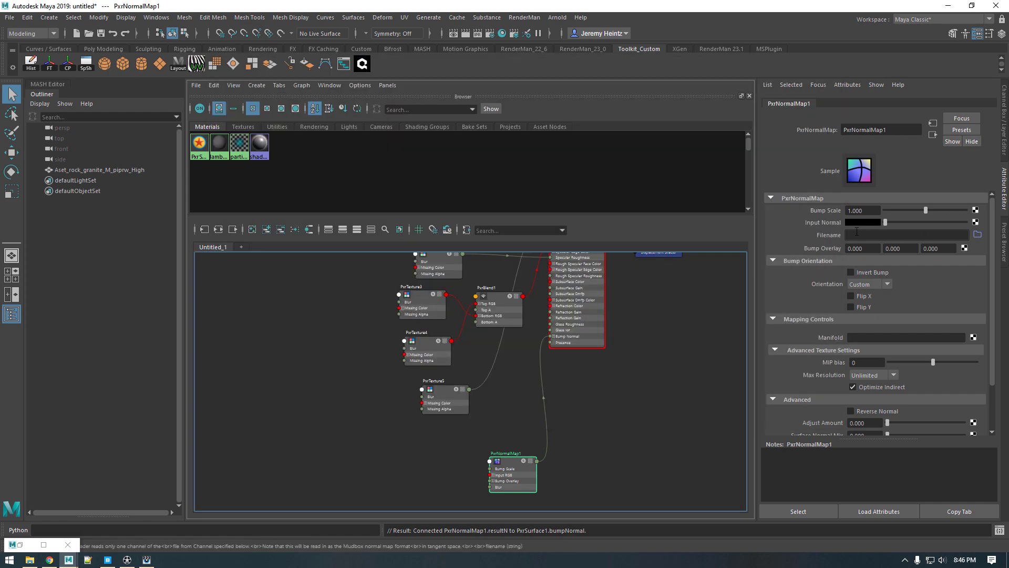
scroll(653, 349, "down", 3)
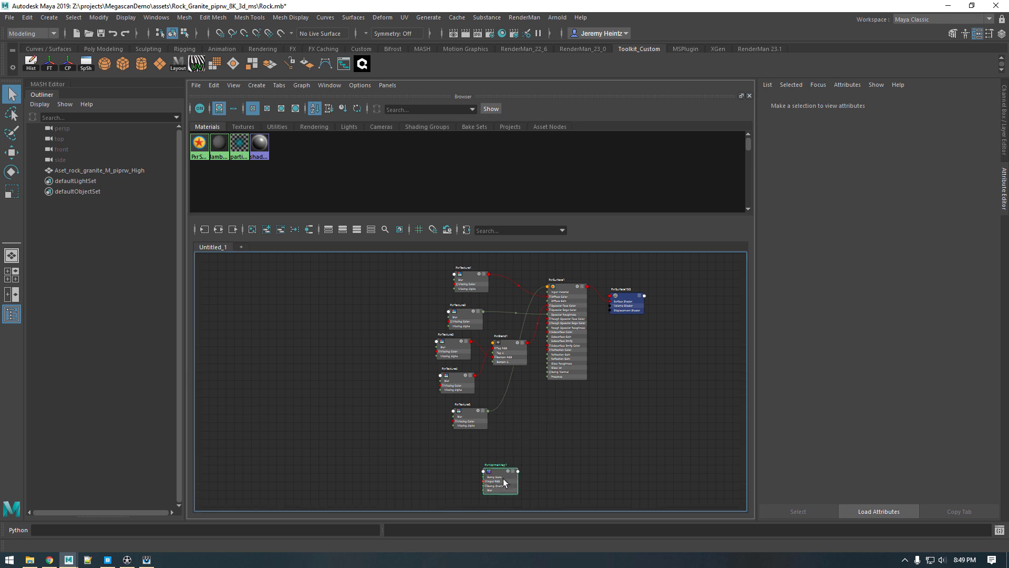
Step: Move PxrNormalMap1 just below the texture nodes and set its filename to Aset_rock_granite_M_piprw_8K_NormalBump.jpg
left_click_drag(502, 481, 506, 456)
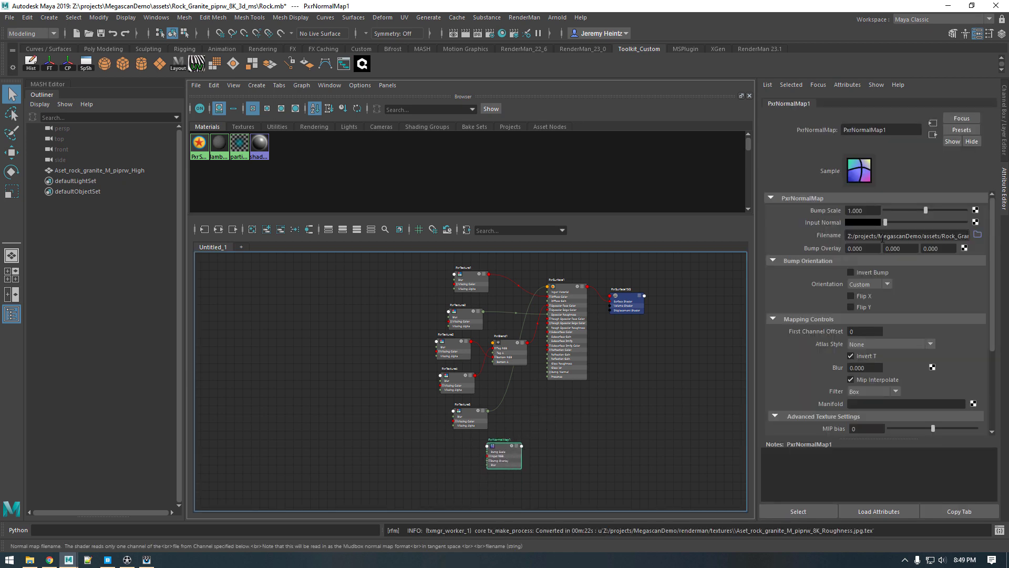
triple_click(904, 236)
key("ctrl+v")
left_click_drag(905, 236, 974, 243)
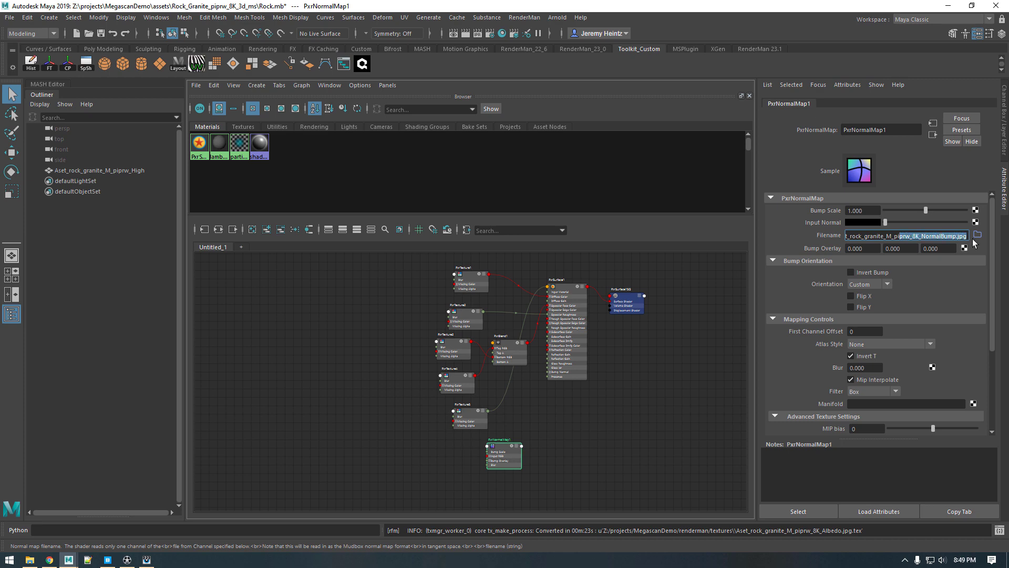
left_click(931, 234)
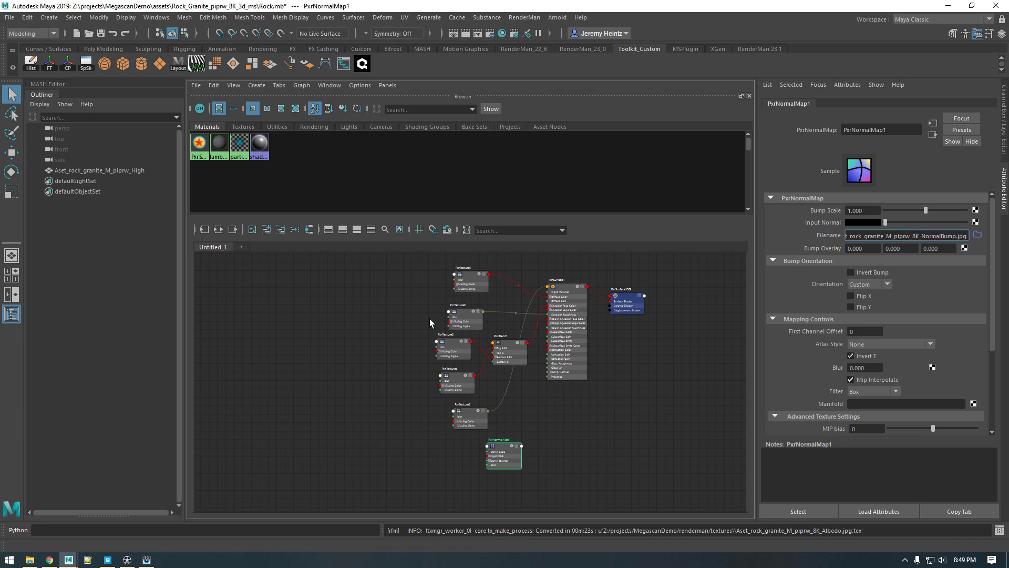
Step: Connect PxrNormalMap1 to the Bump attribute in the Globals section of PxrSurface1
scroll(502, 408, "up", 2)
left_click(573, 384)
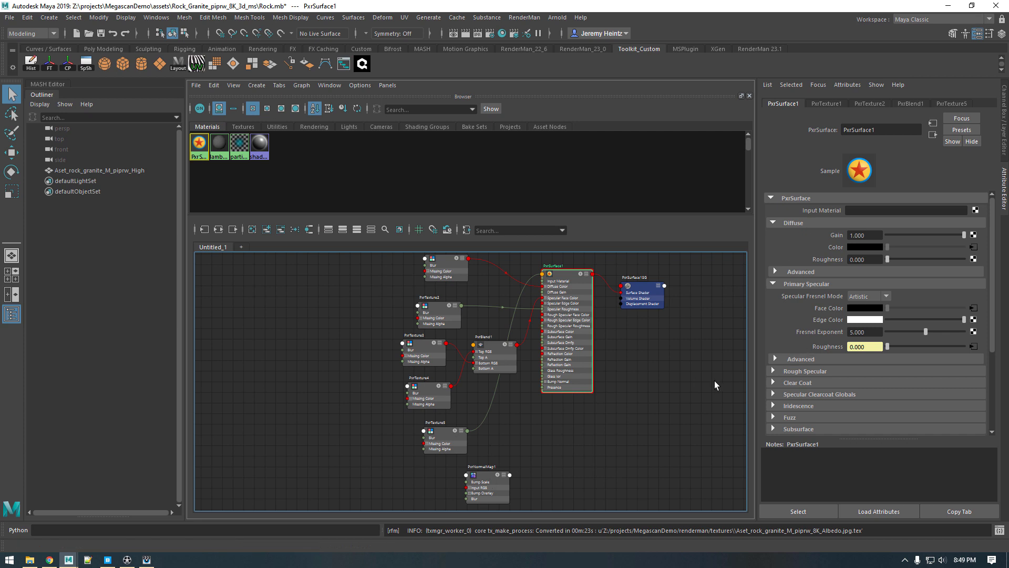
scroll(821, 333, "down", 4)
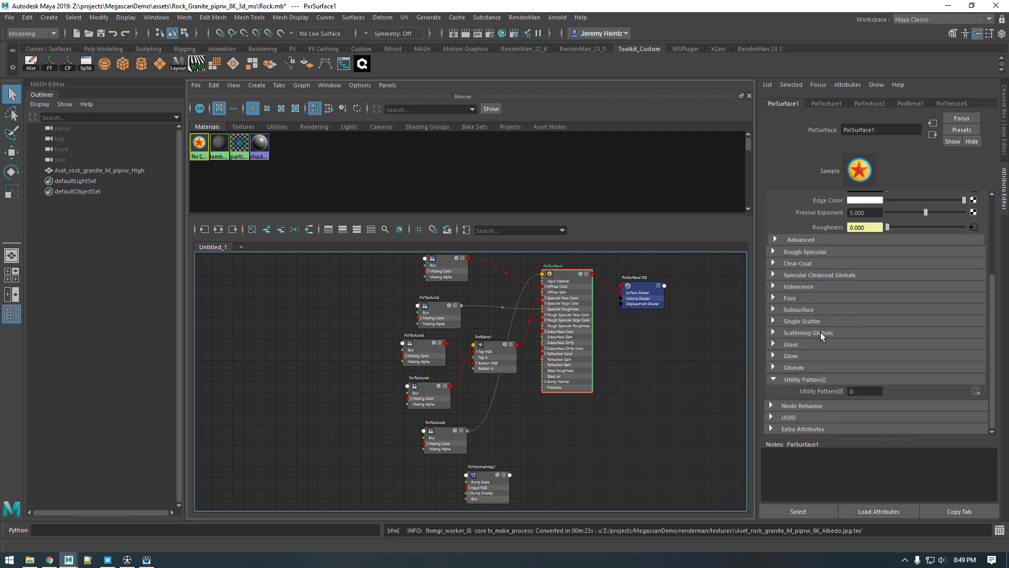
left_click(803, 367)
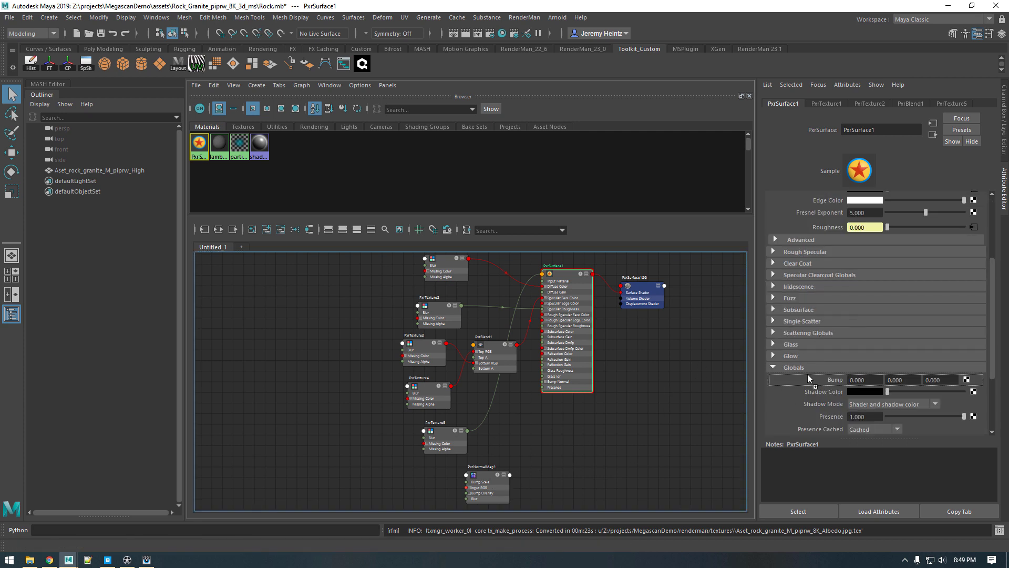
middle_click_drag(808, 375, 809, 376)
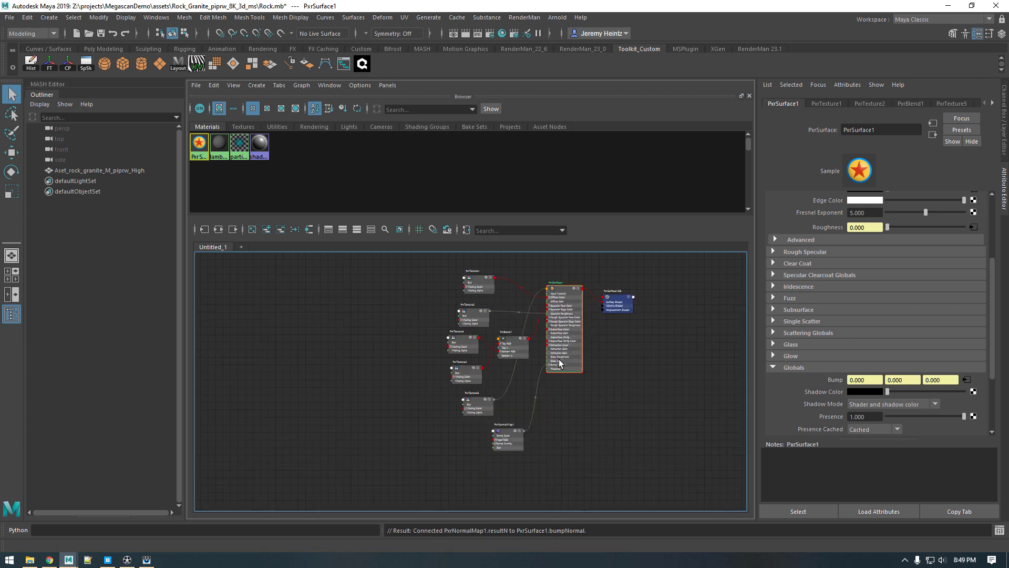
Step: Tidy the shader graph by moving PxrNormalMap1 closer beneath the texture nodes, and clear the selection
scroll(537, 382, "down", 2)
left_click_drag(430, 359, 420, 419)
left_click_drag(474, 475, 455, 456)
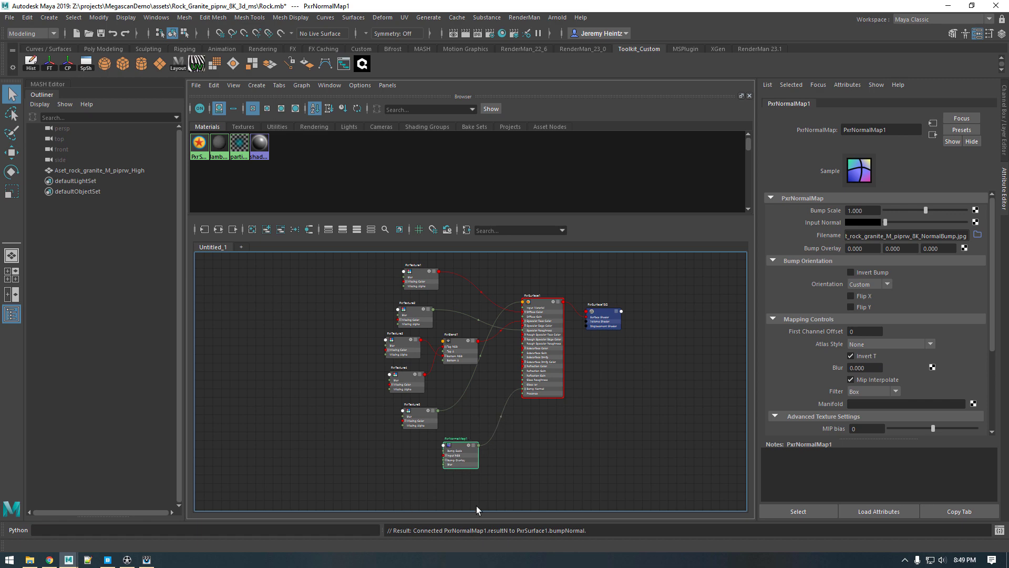
scroll(485, 376, "up", 2)
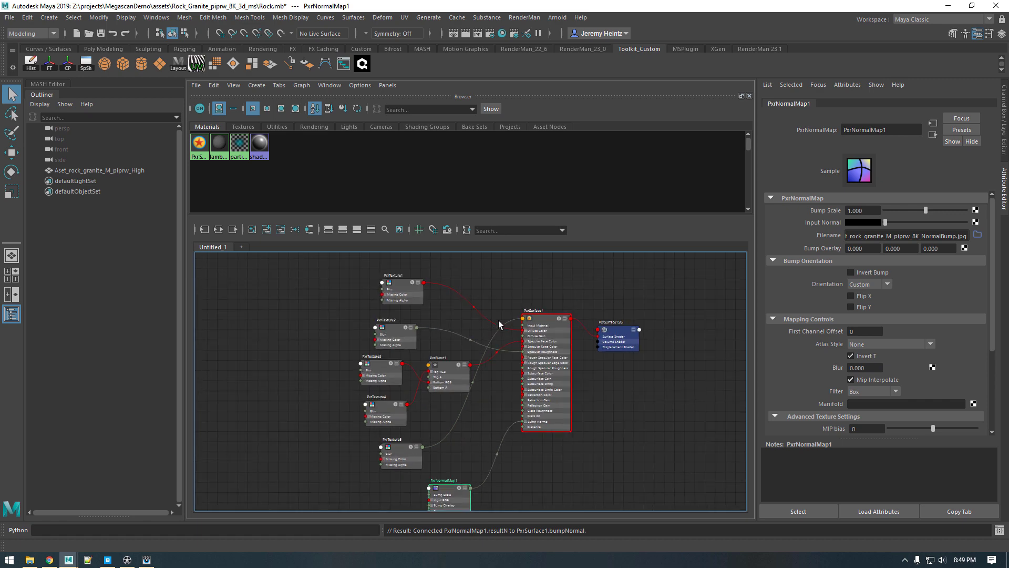
left_click(497, 279)
Step: Select the rock mesh in the perspective view and assign the PxrSurface1 material to it
key("space")
left_click(392, 236)
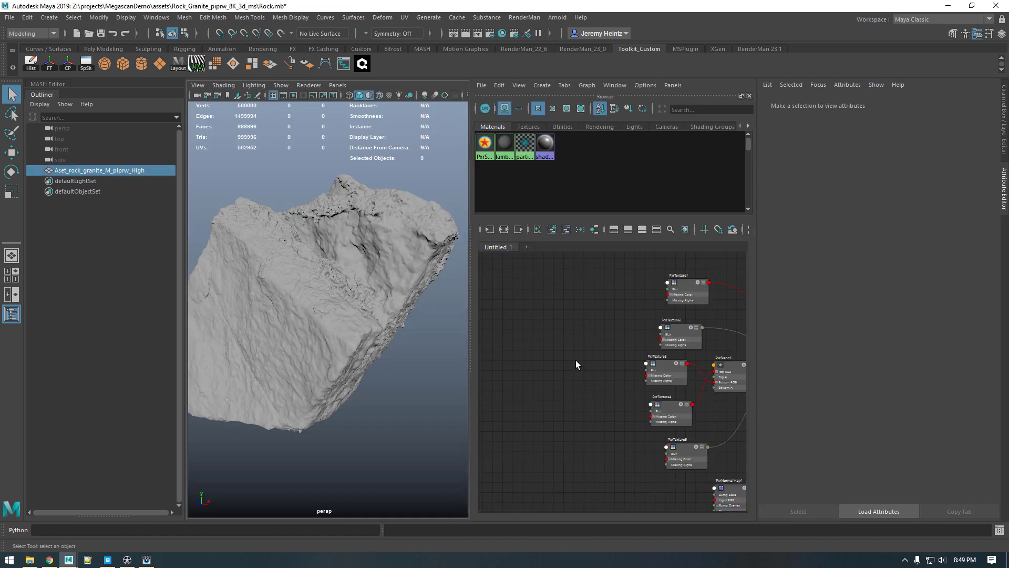
right_click_drag(626, 356, 514, 342)
right_click_drag(642, 284, 641, 291)
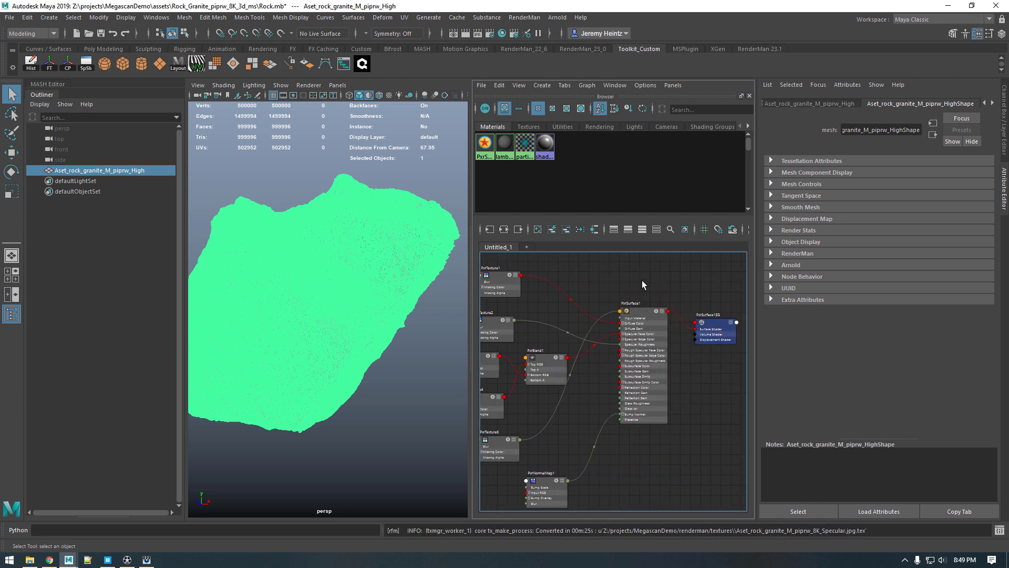
key("a")
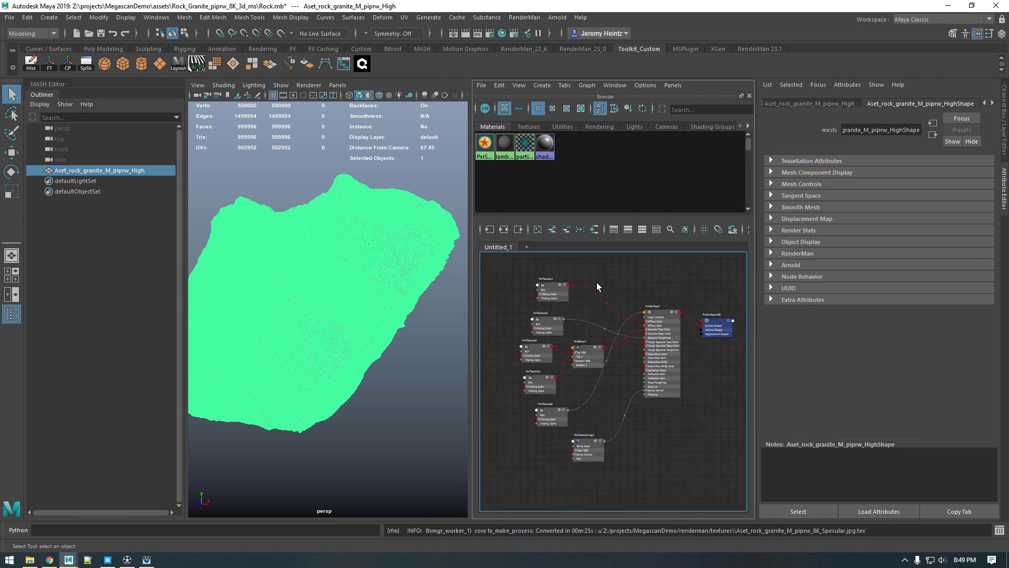
Step: Start a RenderMan batch preview render of the rock scene and check its queued commands
left_click(760, 48)
right_click(33, 68)
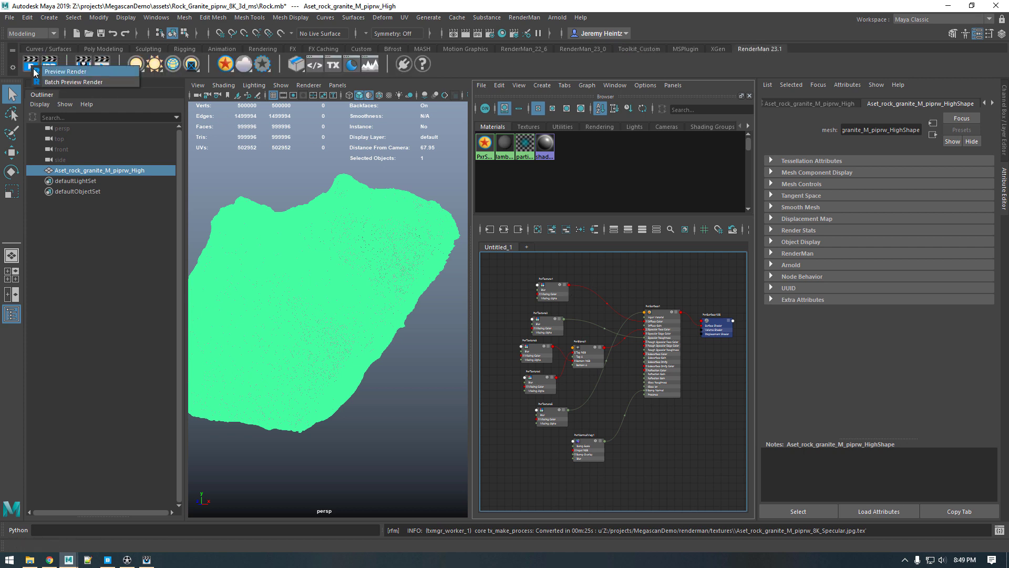
left_click(62, 82)
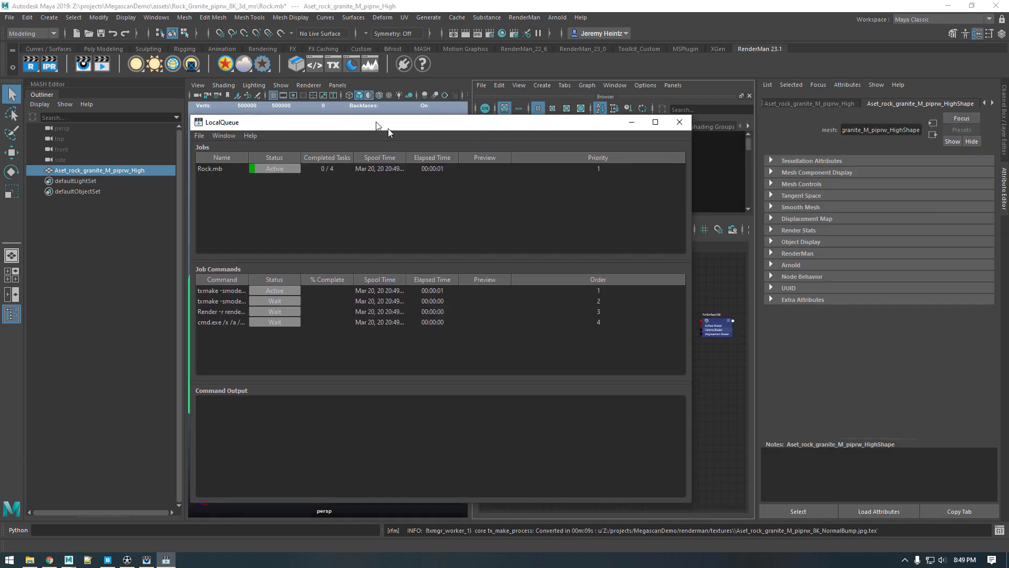
left_click(176, 280)
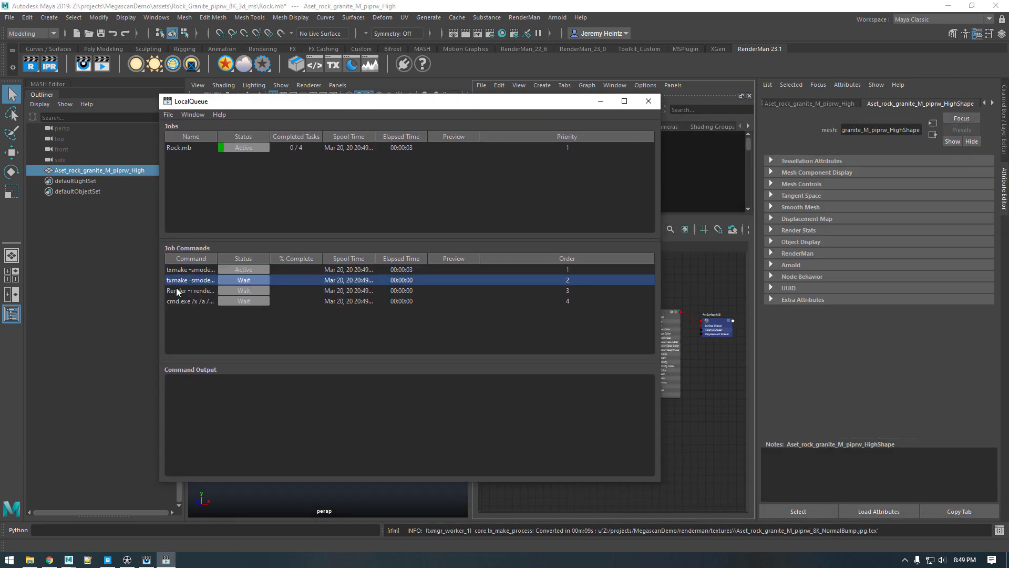
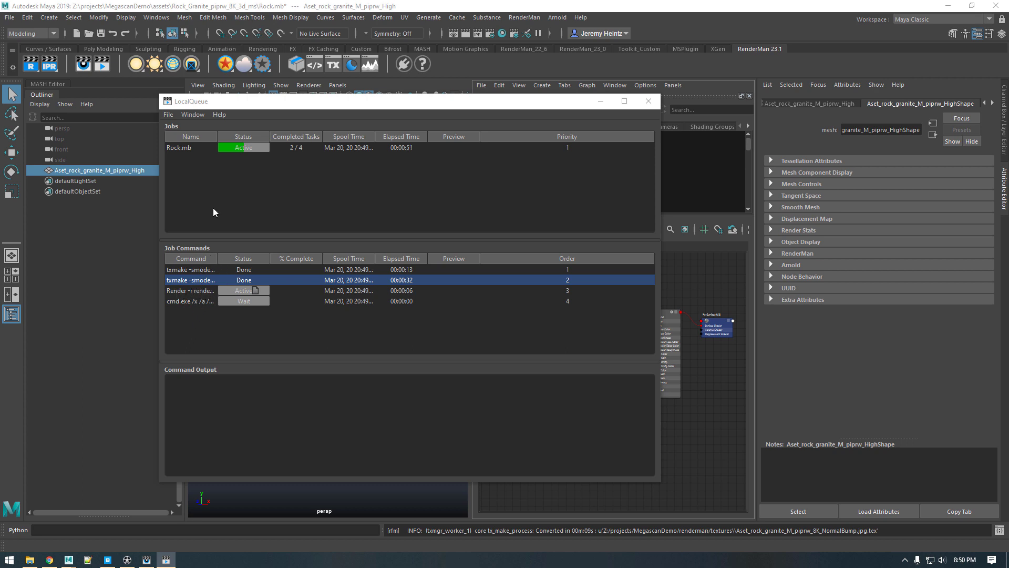
Step: Delete the Rock.mb job from LocalQueue and close the queue window
left_click(183, 149)
right_click(182, 148)
left_click(220, 189)
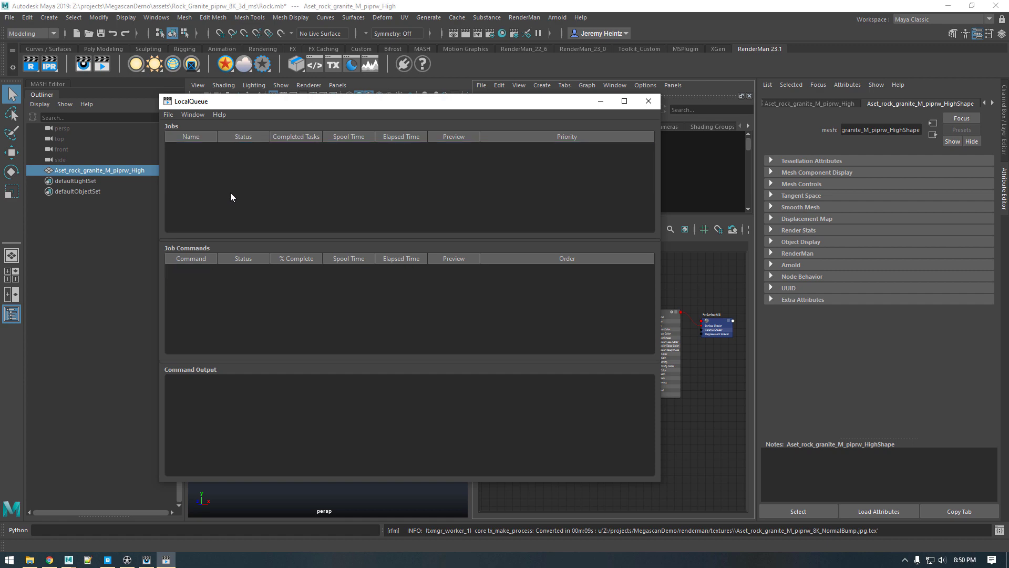
left_click(648, 101)
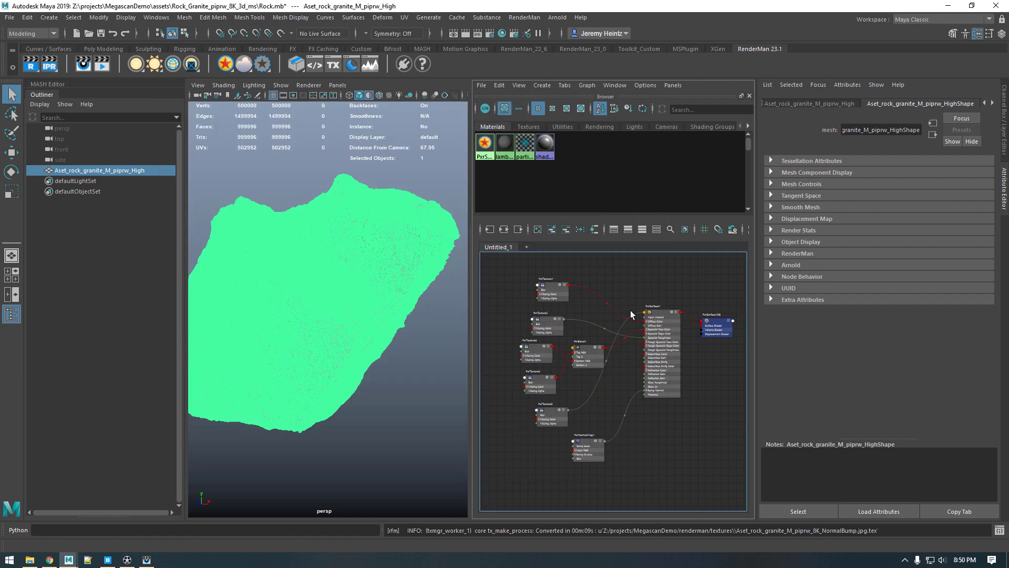
Step: Add directDiffuse as a separate AOV display in the RenderMan render settings
left_click(489, 33)
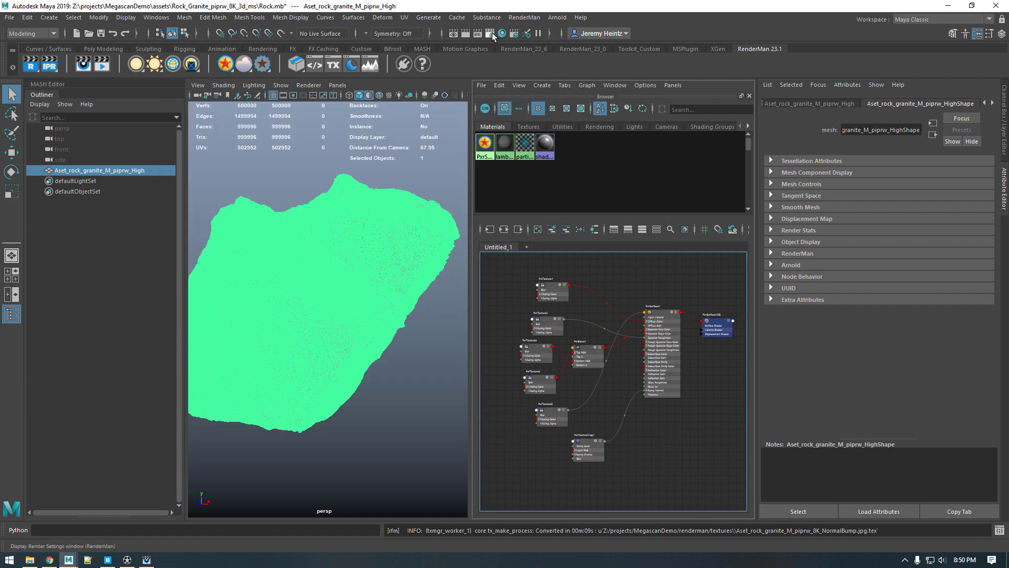
left_click(332, 118)
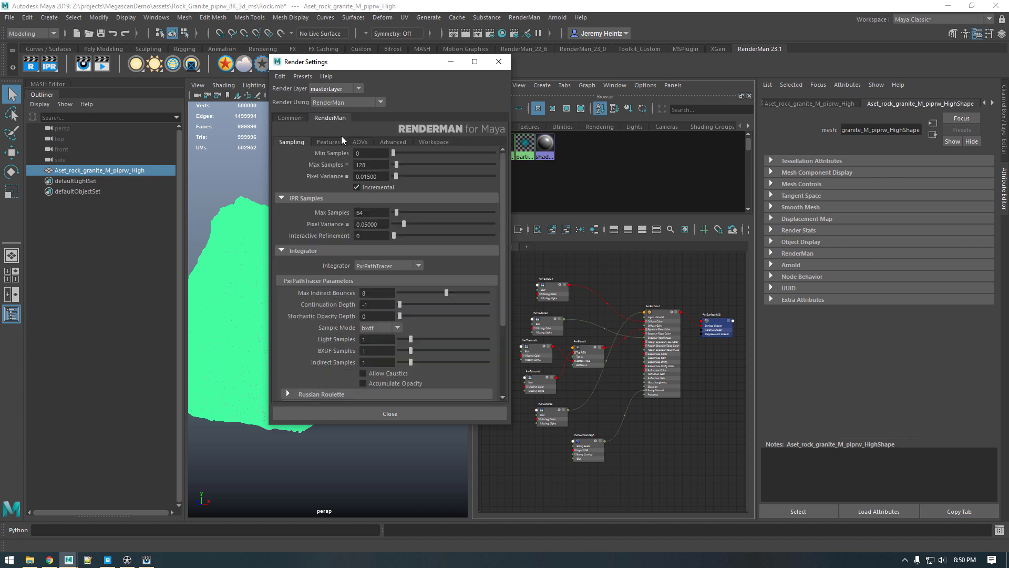
left_click(361, 142)
scroll(327, 232, "down", 5)
left_click(327, 225)
double_click(326, 224)
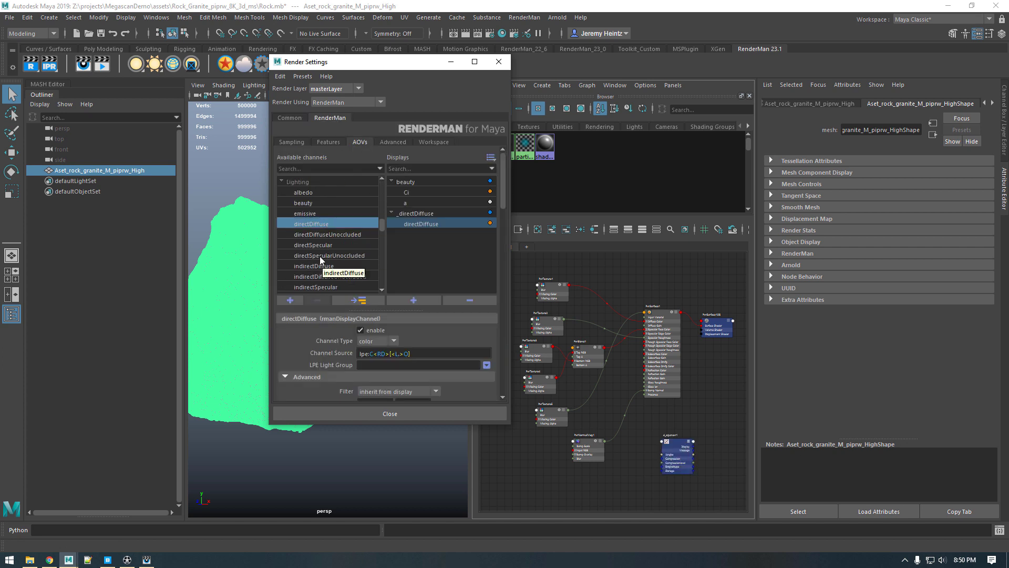
Step: Add directSpecular and directSpecularFuzzLobe as AOV displays and close the render settings
double_click(324, 246)
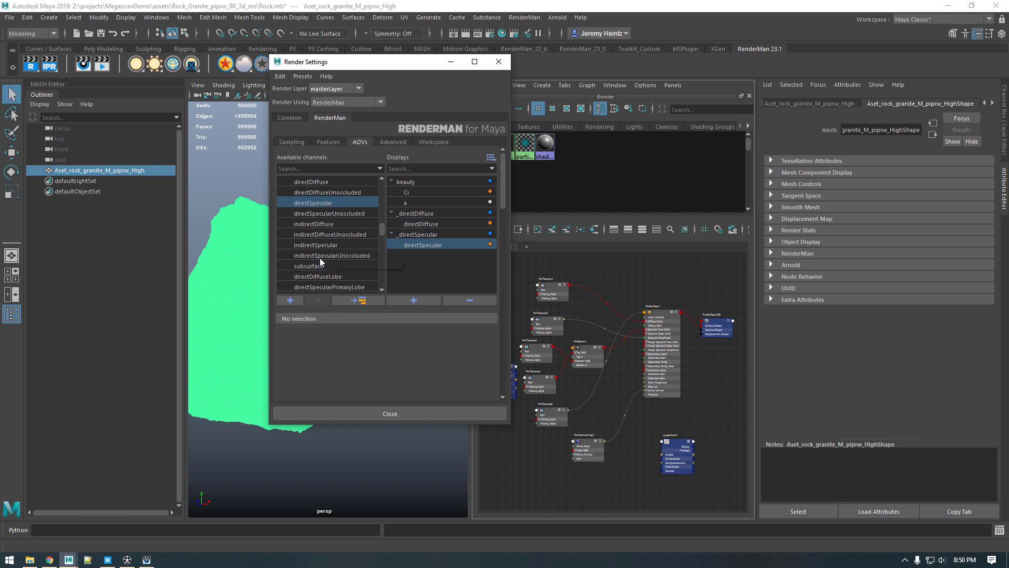
scroll(328, 247, "down", 3)
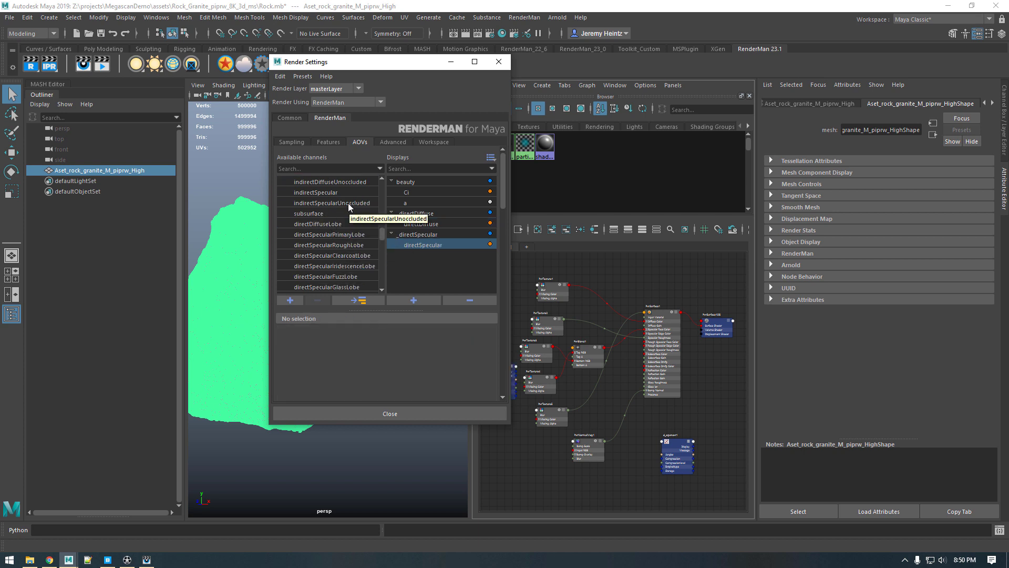
left_click(336, 276)
scroll(337, 245, "down", 2)
double_click(337, 214)
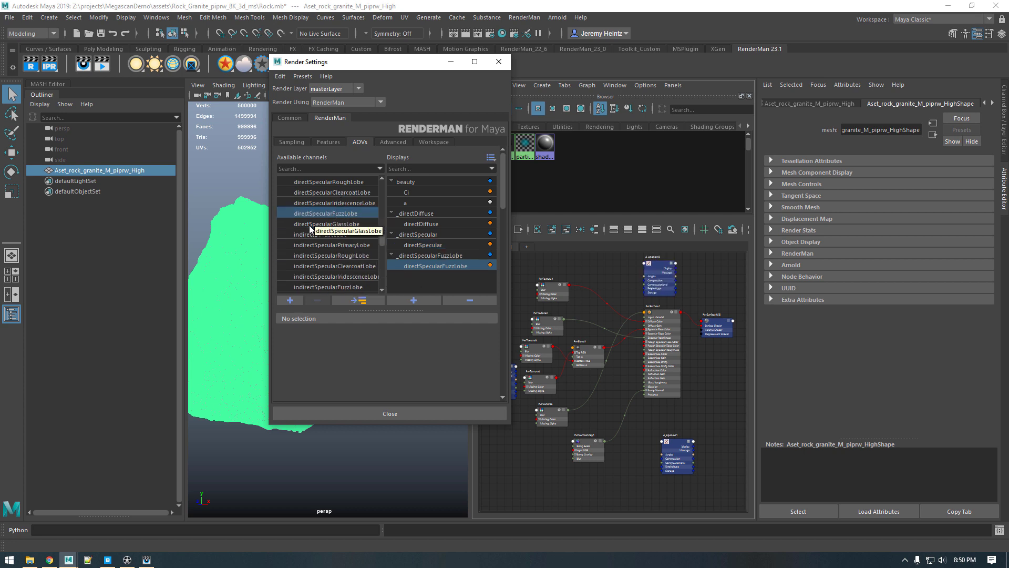
scroll(339, 228, "down", 1)
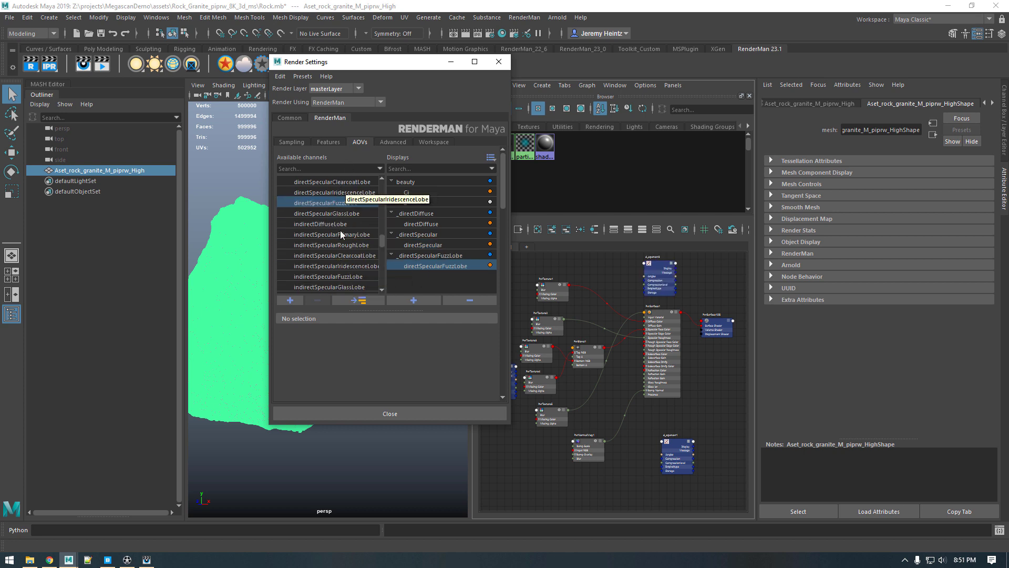
left_click(374, 415)
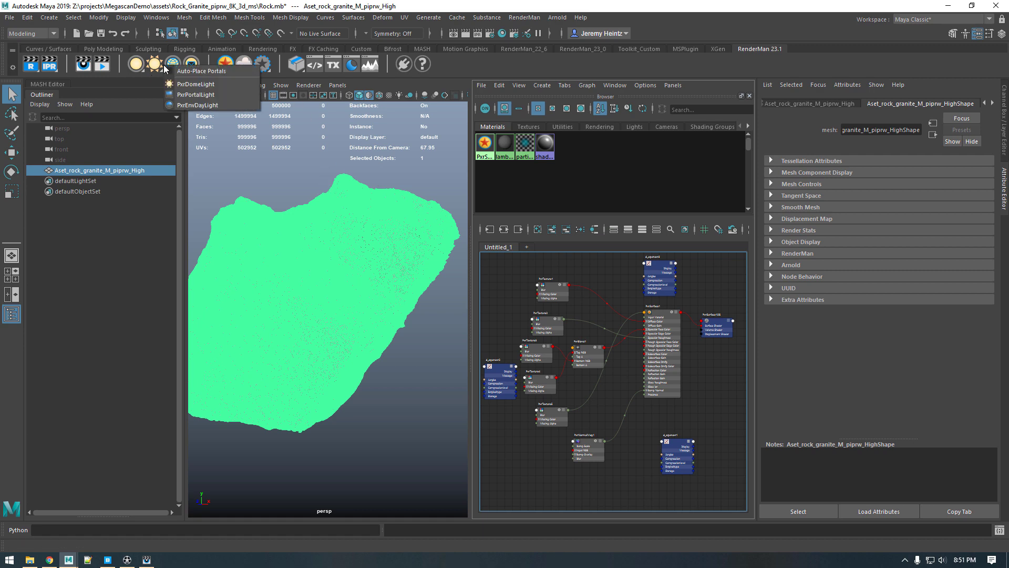
Step: Create a PxrDomeLight with the Luxo-Jr environment map and turn off its Primary Visibility
left_click(170, 67)
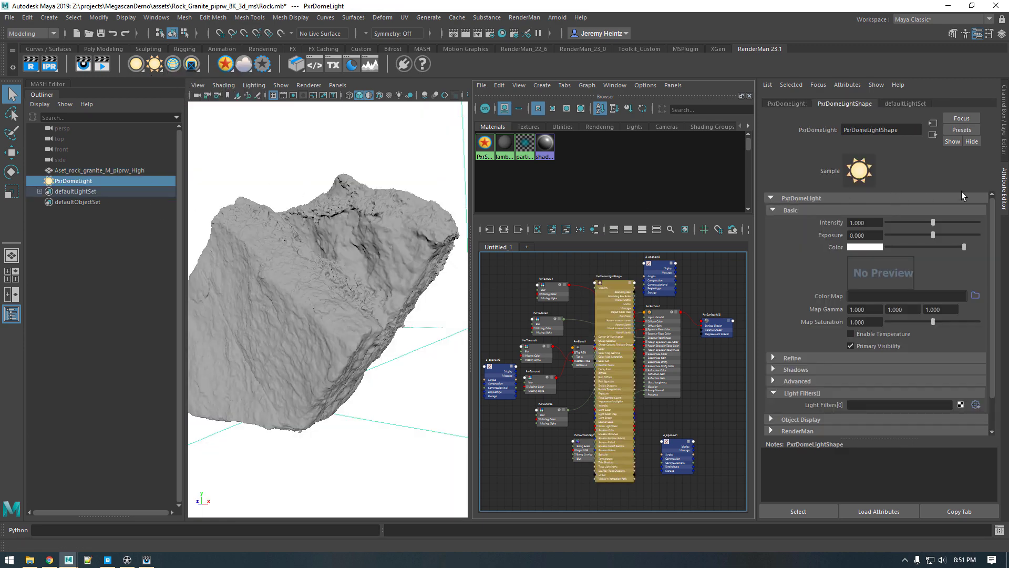
left_click(358, 66)
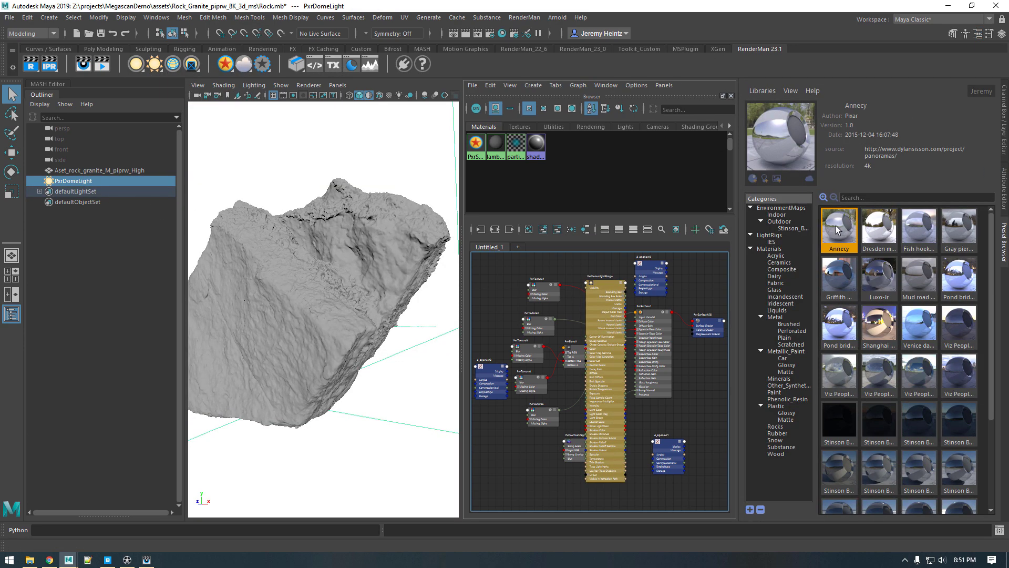
left_click(873, 279)
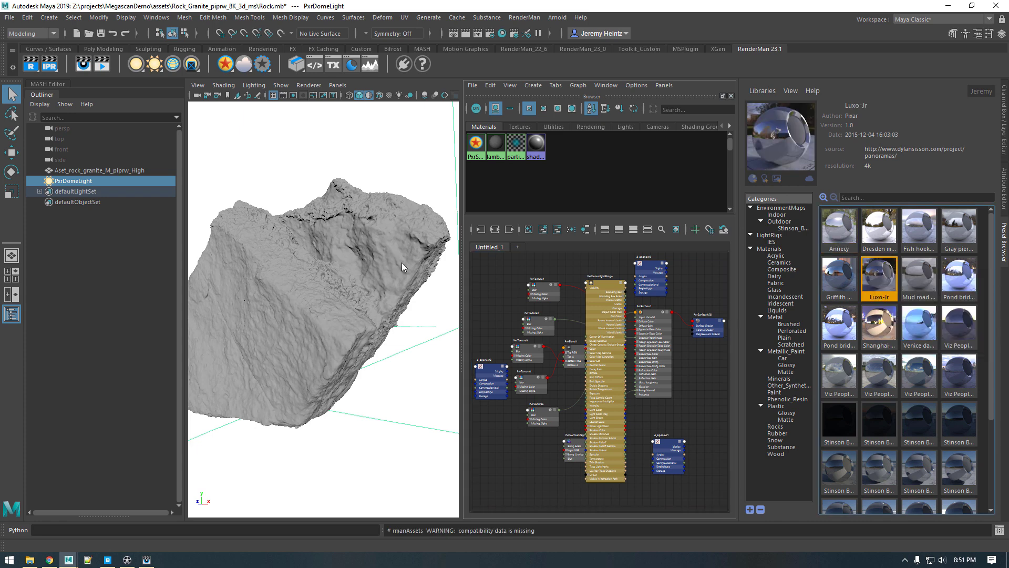
left_click(1004, 181)
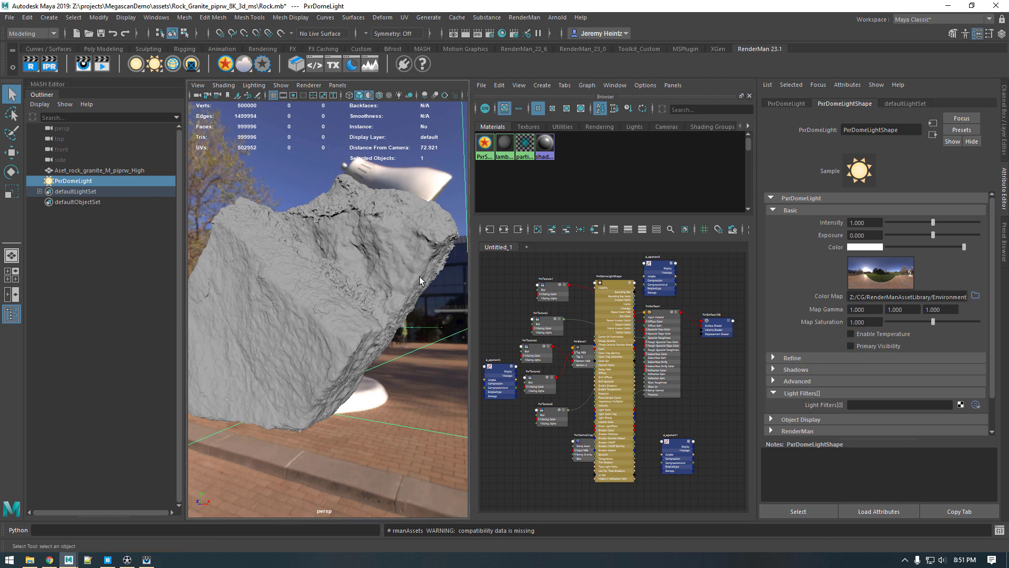
Step: Show the resolution gate in the perspective view and frame the whole rock inside it
key("space")
left_click(303, 95)
scroll(445, 268, "down", 5)
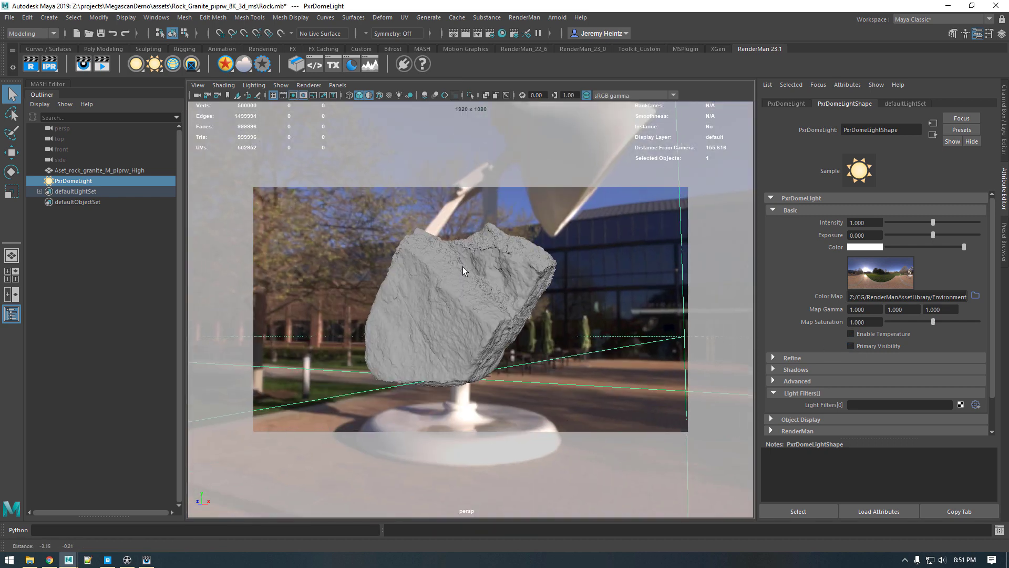
scroll(462, 270, "up", 3)
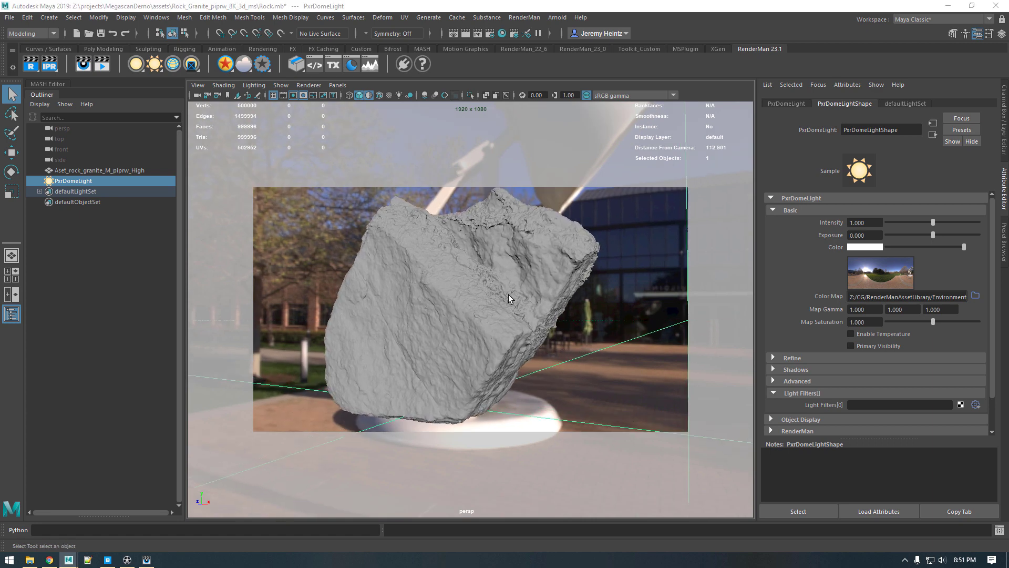
key("space")
Step: Save the scene, start an interactive IPR render of the rock, and widen the image viewer to show the full frame
left_click(101, 34)
left_click(49, 65)
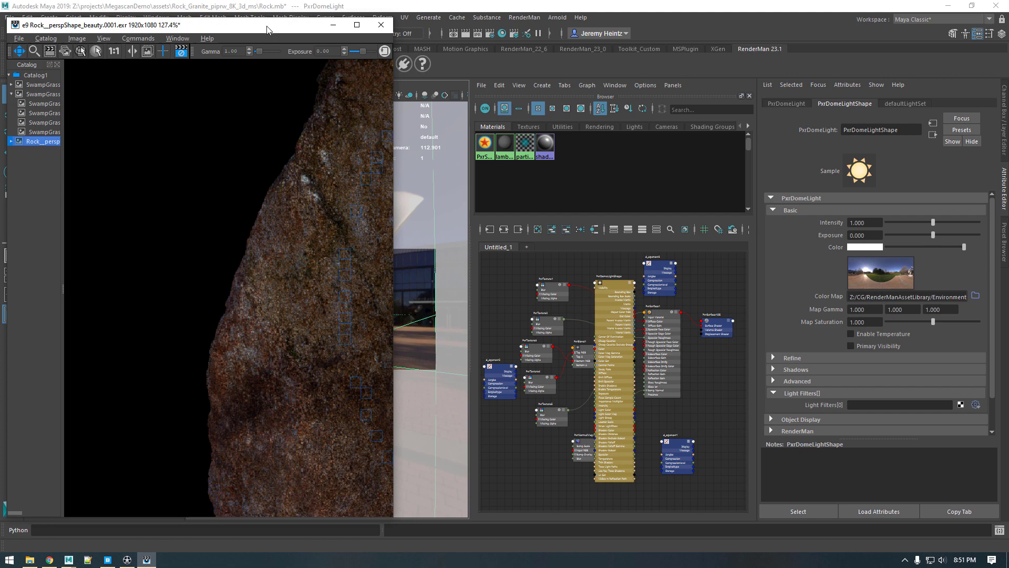
left_click_drag(807, 45, 881, 46)
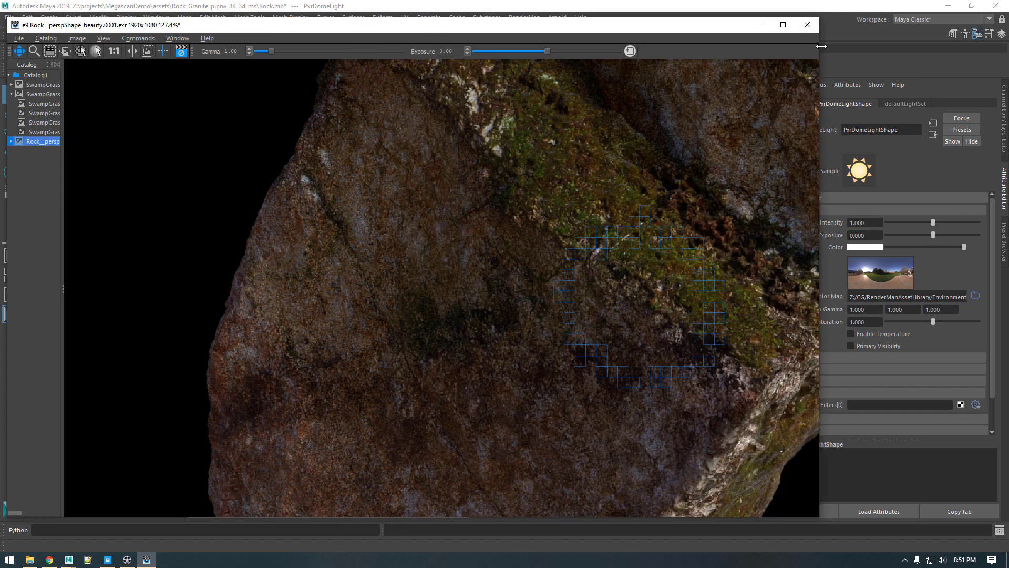
scroll(816, 112, "down", 2)
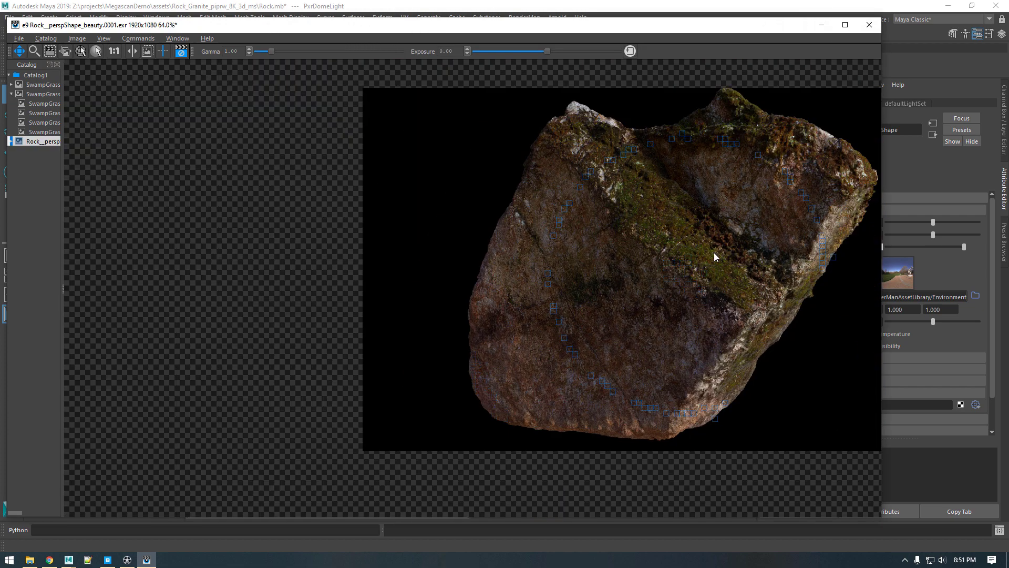
Step: Fit the render in the image viewer and compare the directDiffuse, directSpecular and directSpecularFuzzLobe passes with the beauty pass
middle_click_drag(472, 235, 420, 265)
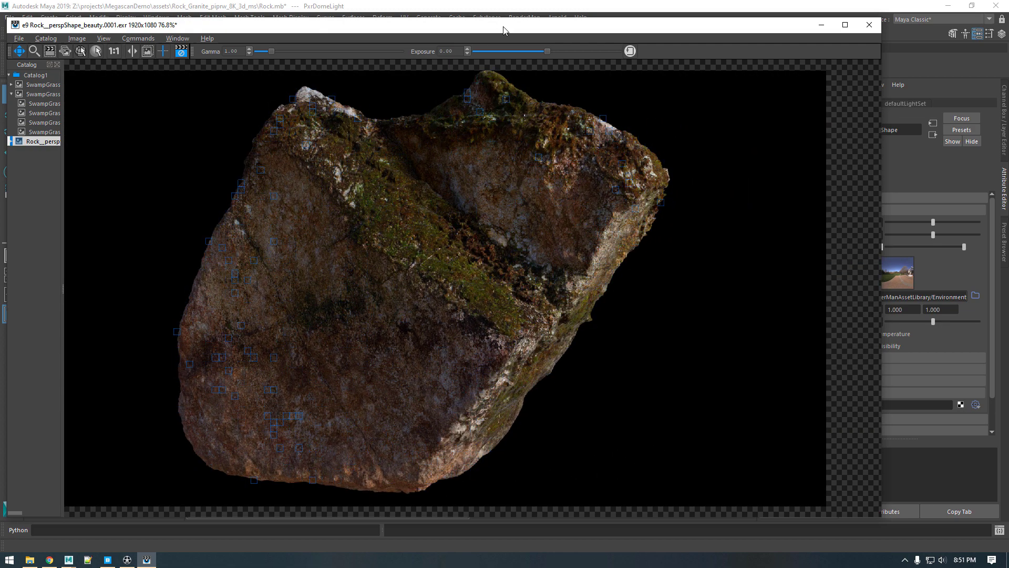
left_click_drag(503, 29, 483, 29)
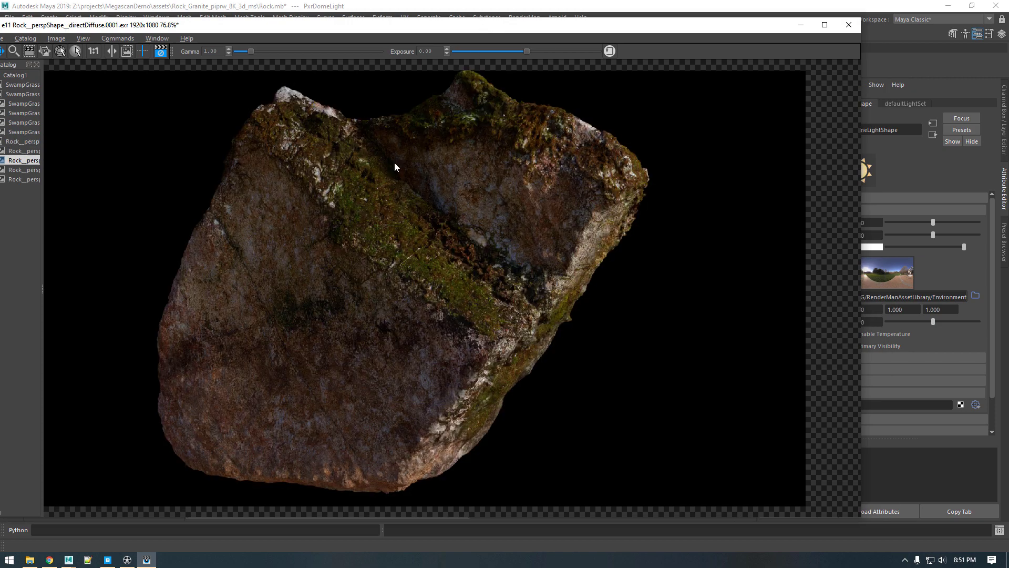
key("Down")
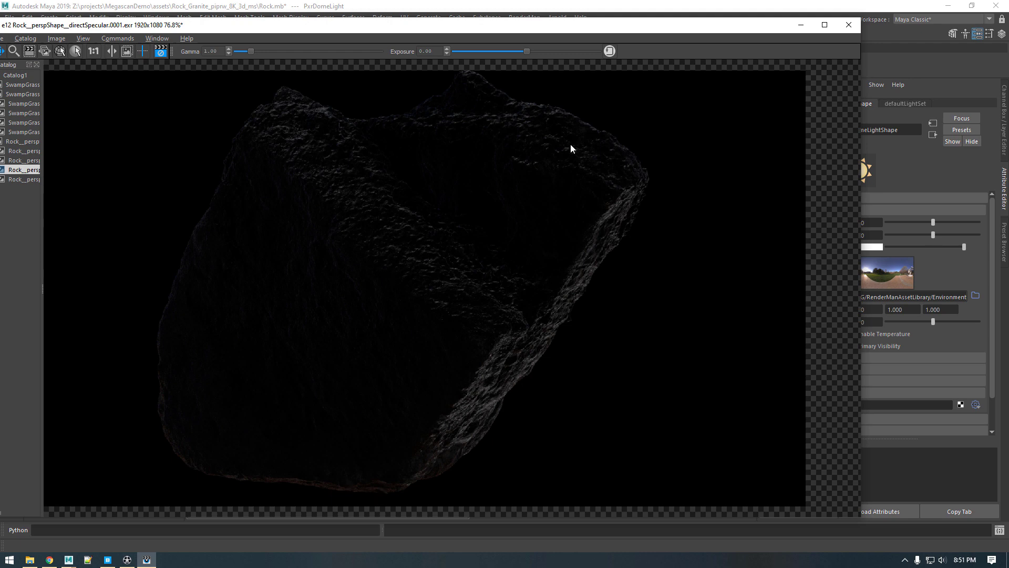
key("Down")
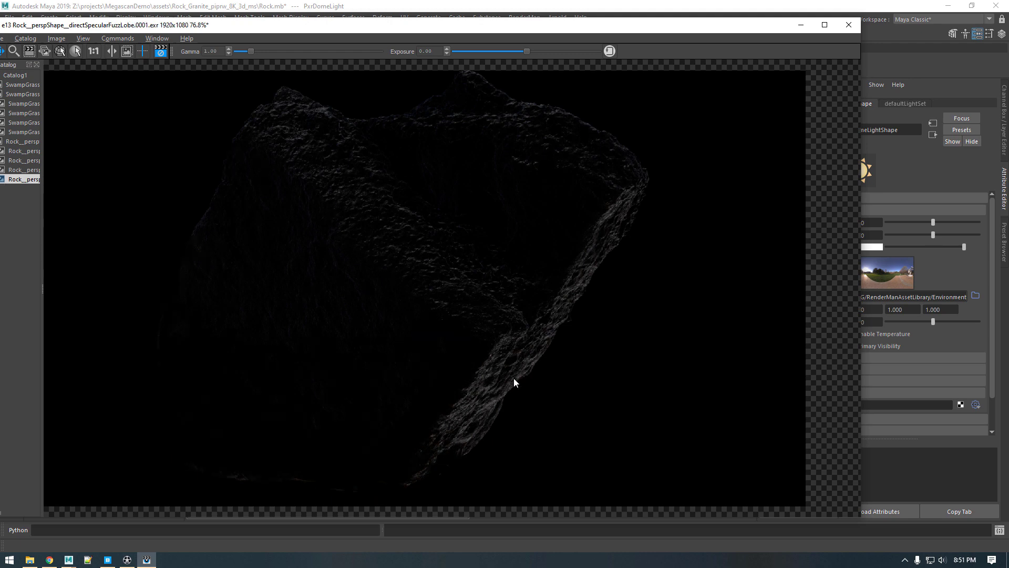
key("Up")
key("Down")
key("Up")
key("Down")
key("Up")
key("Down")
key("Up")
key("Down")
key("Up")
key("Up")
key("Up")
key("Up")
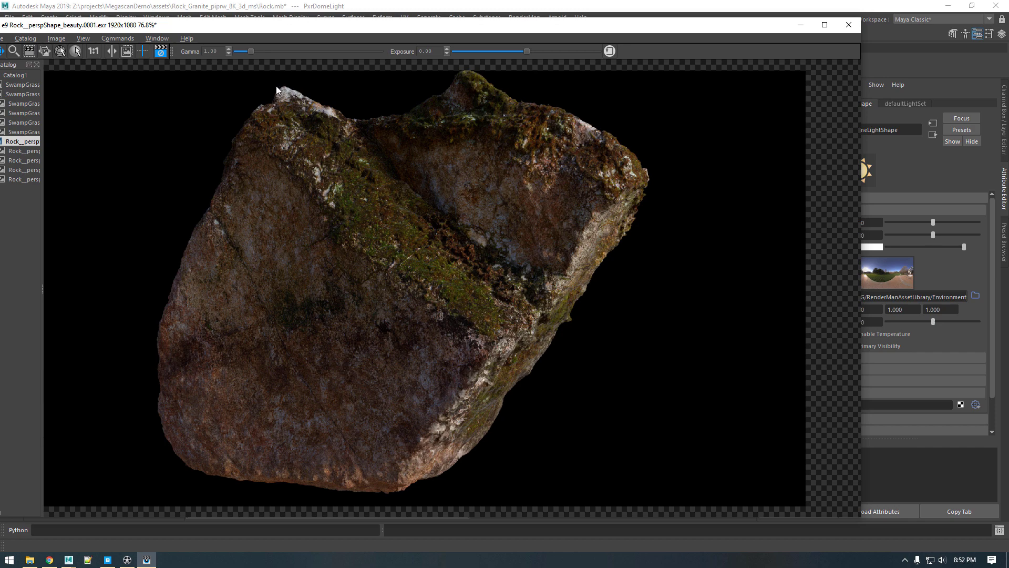
Step: Narrow the image viewer, place it beside the perspective view, and orbit the camera to inspect the rock's other sides in the live render
left_click_drag(344, 35, 421, 43)
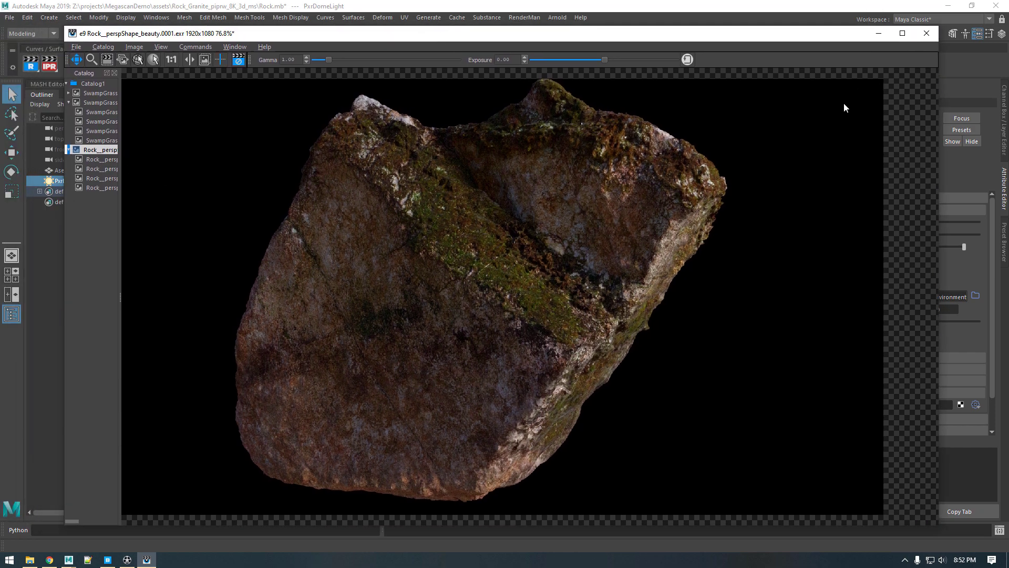
left_click_drag(939, 121, 459, 128)
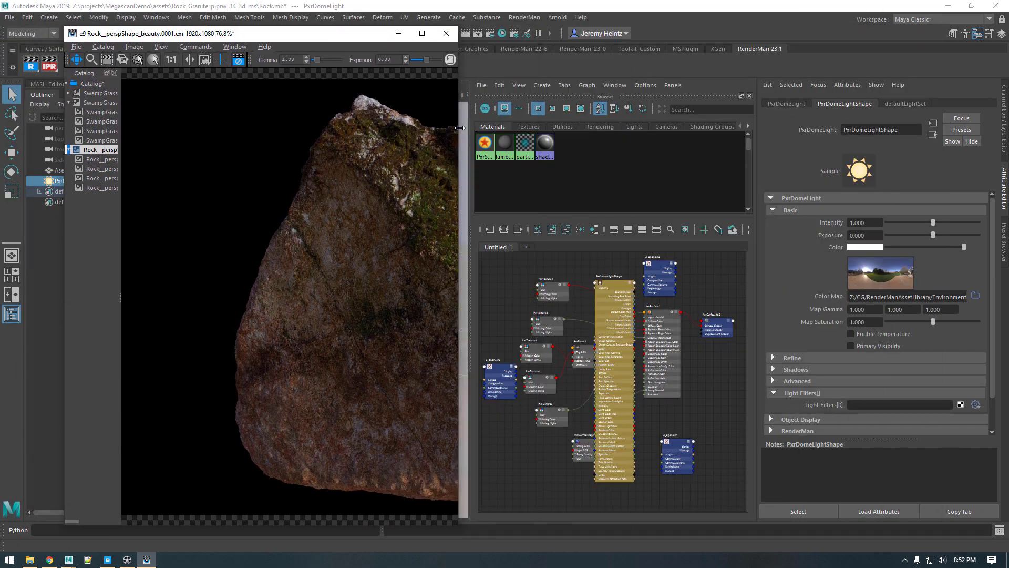
scroll(346, 245, "down", 5)
left_click_drag(349, 250, 201, 269)
left_click_drag(288, 37, 698, 30)
left_click_drag(395, 291, 304, 318, "alt")
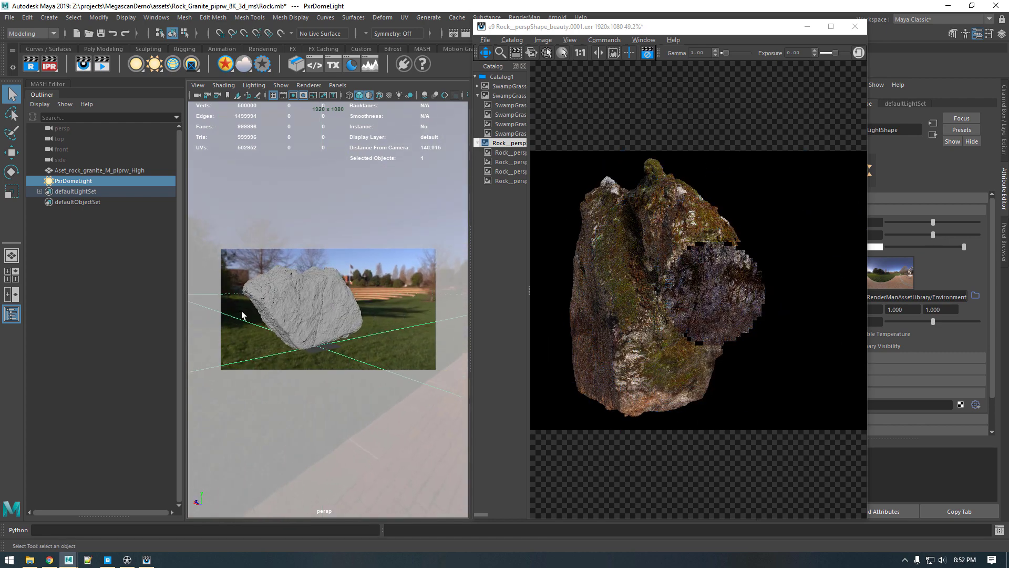
right_click_drag(304, 318, 373, 316, "alt")
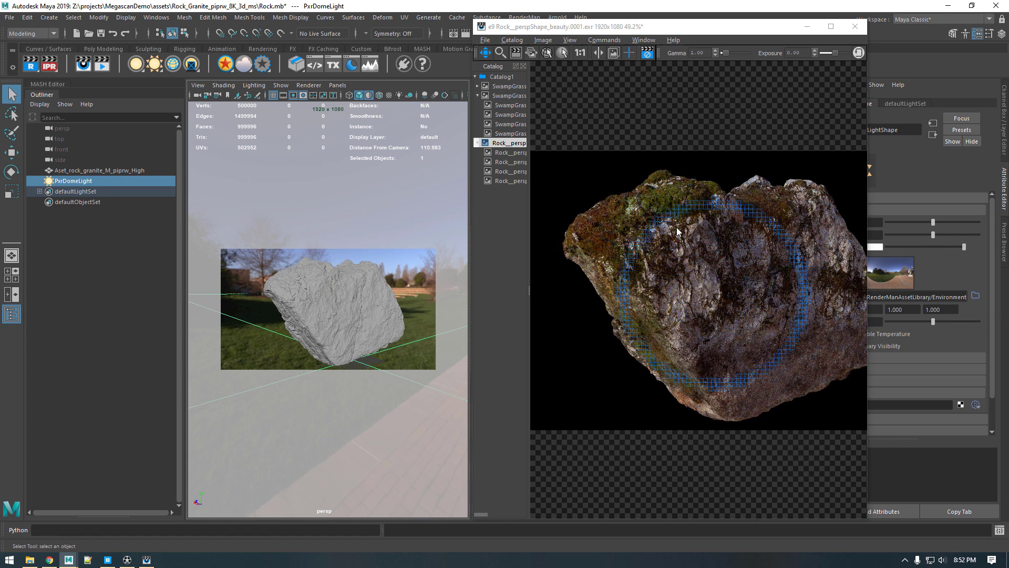
left_click_drag(361, 284, 350, 279, "alt")
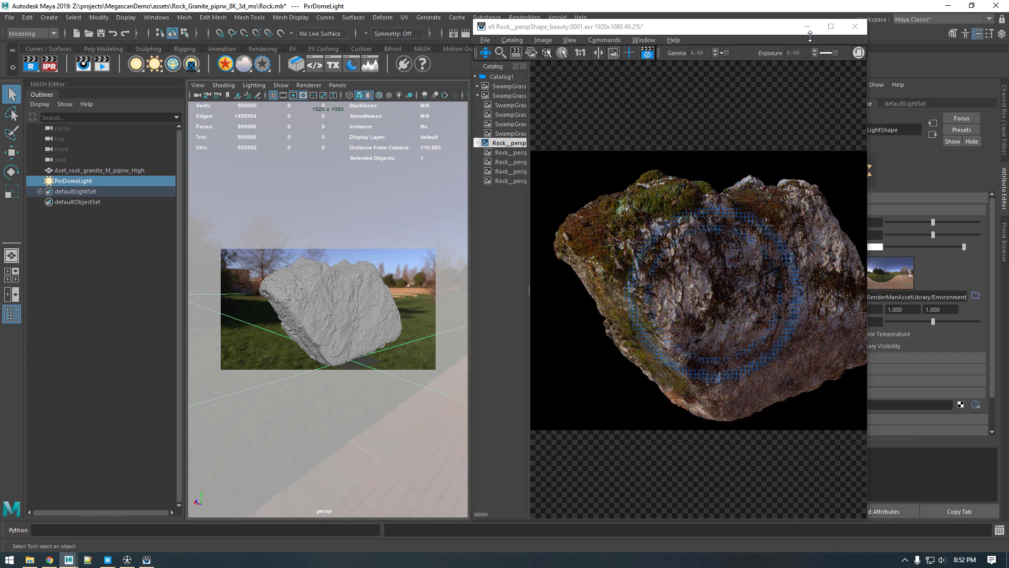
Step: Widen the image viewer to show the whole rock, then stop the IPR render and minimize the viewer
left_click_drag(867, 95, 931, 94)
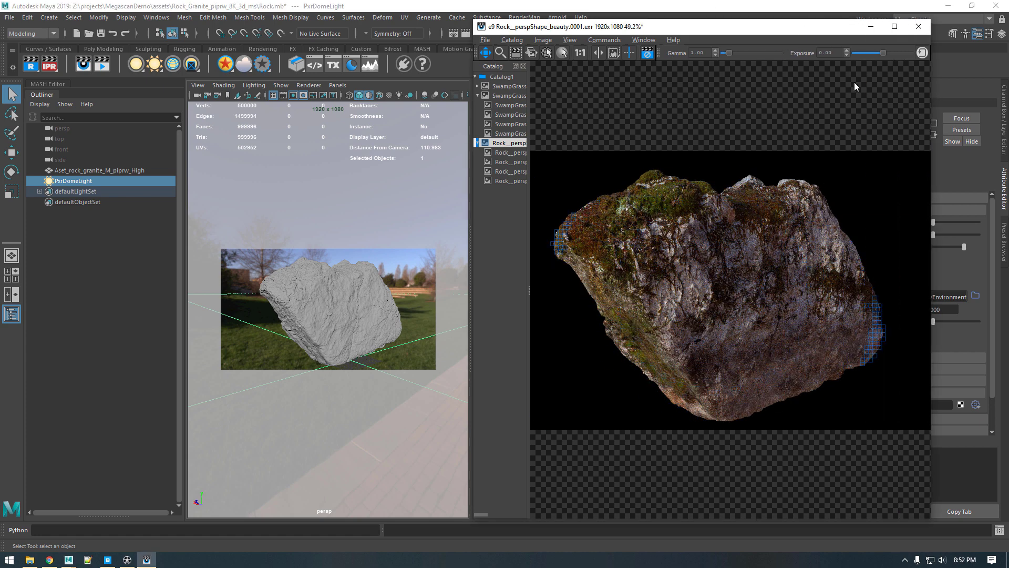
left_click_drag(705, 31, 721, 30)
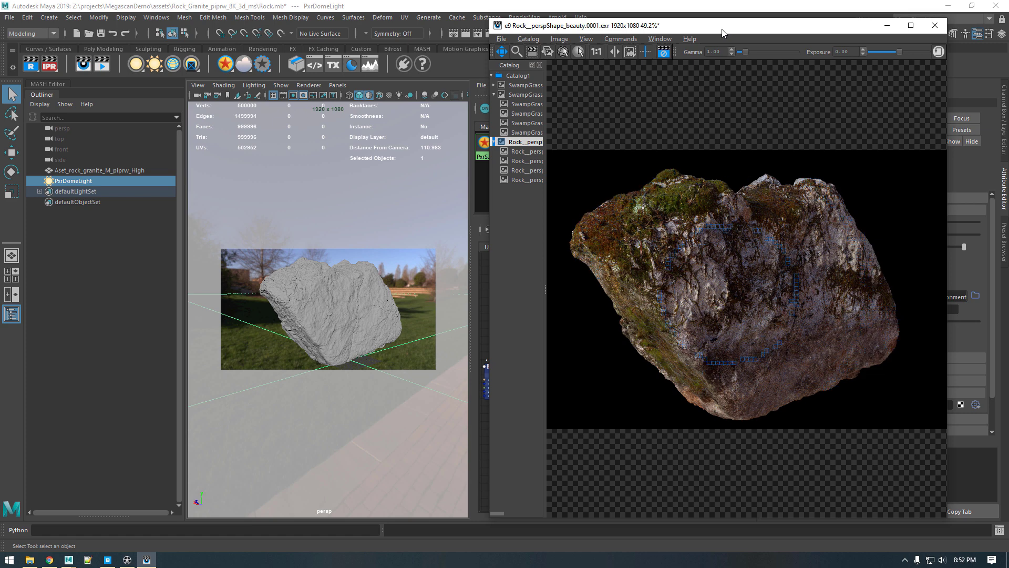
left_click_drag(723, 34, 279, 27)
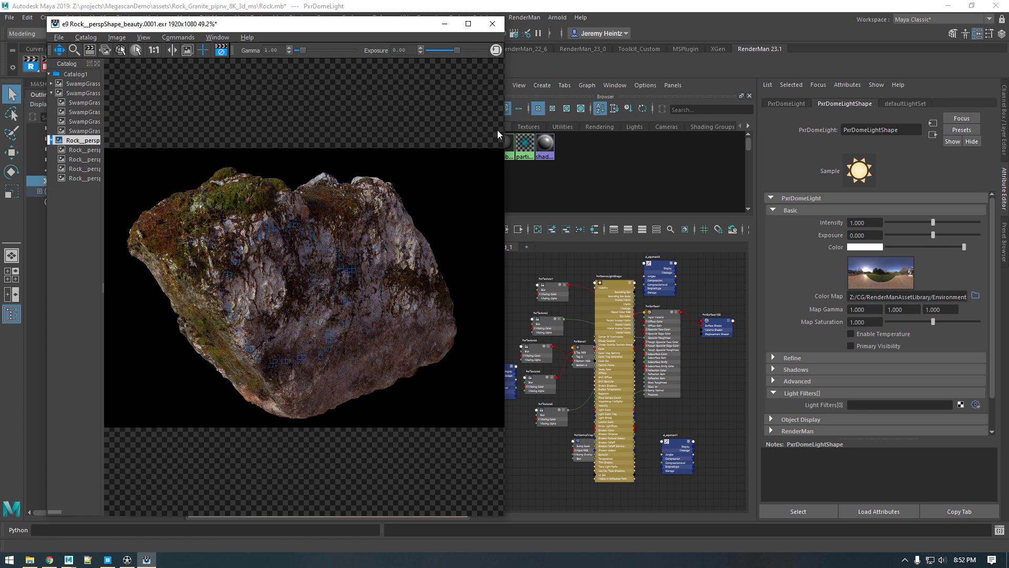
left_click_drag(412, 33, 895, 34)
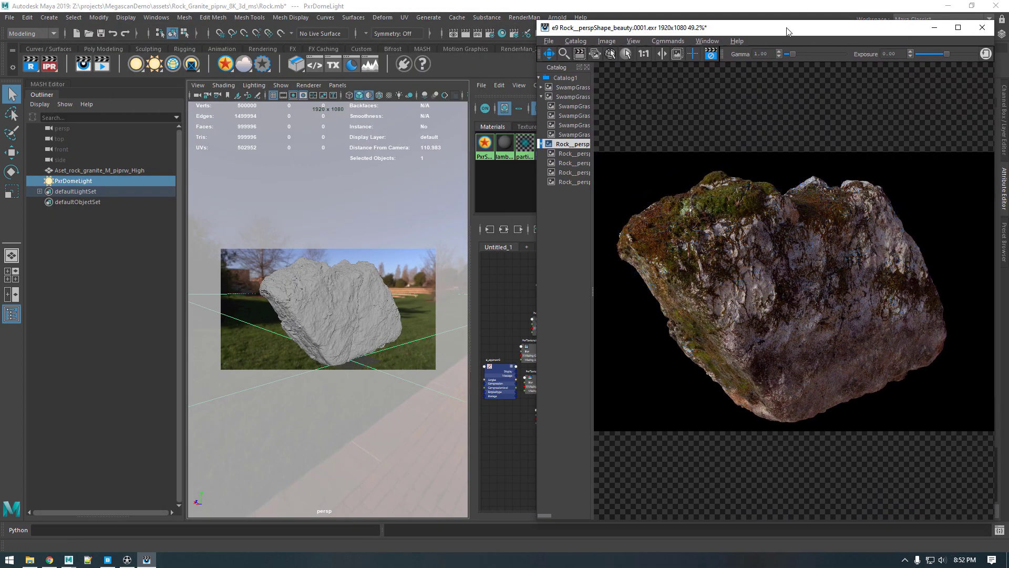
left_click_drag(781, 35, 794, 28)
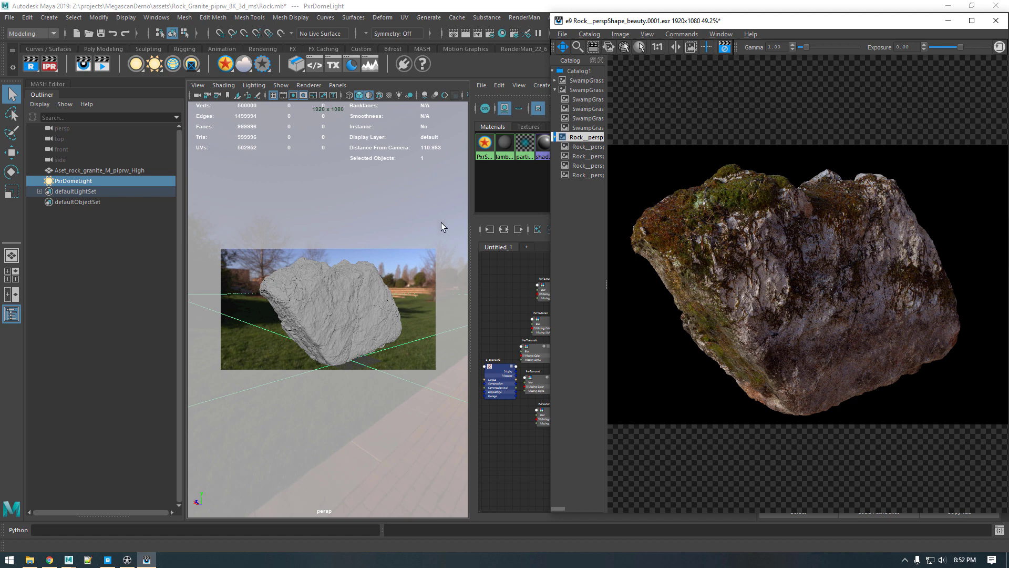
left_click(50, 65)
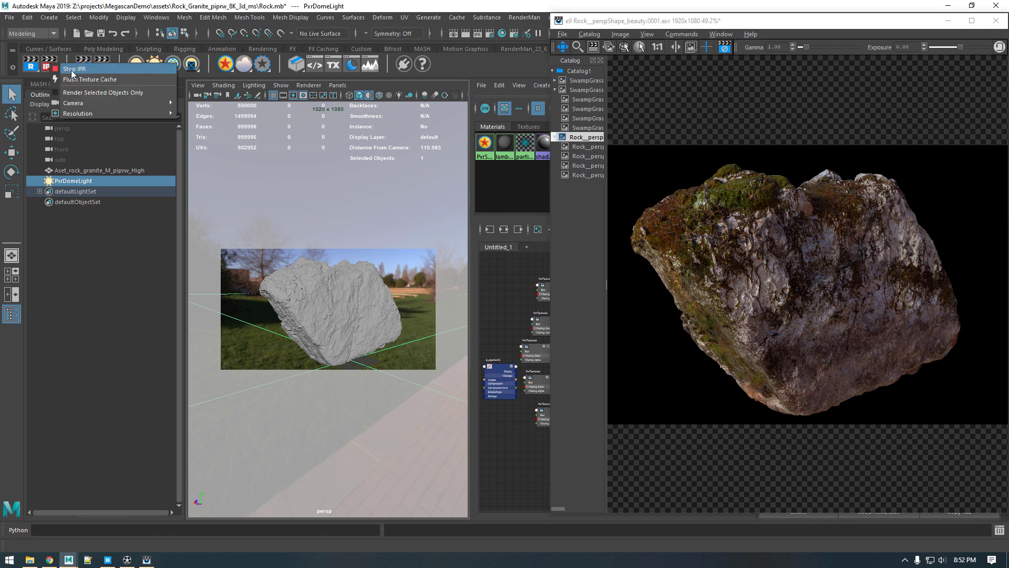
left_click(948, 21)
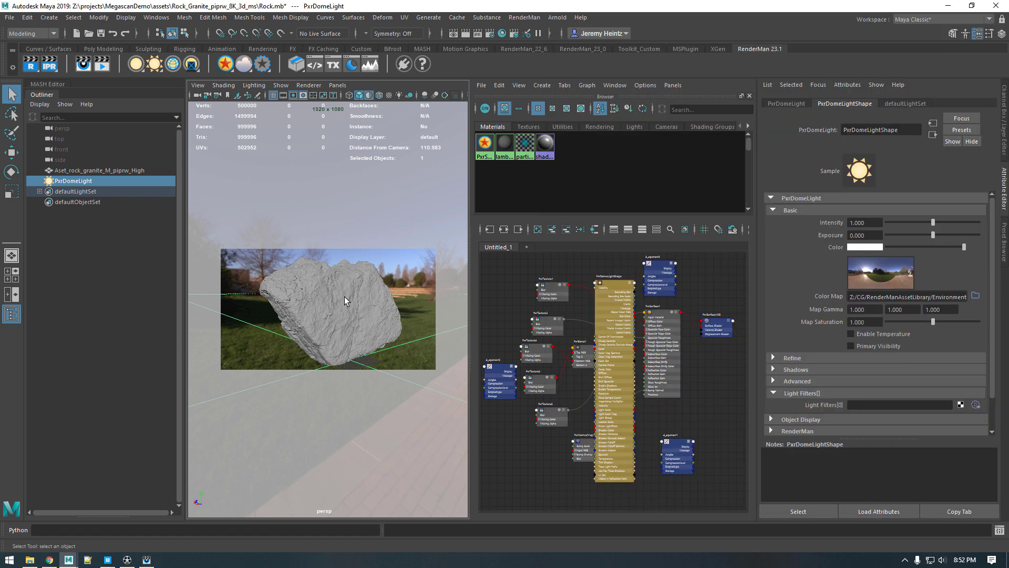
Step: Remove the dome light shape node from the Hypershade graph and select the high-poly rock mesh
left_click(349, 312)
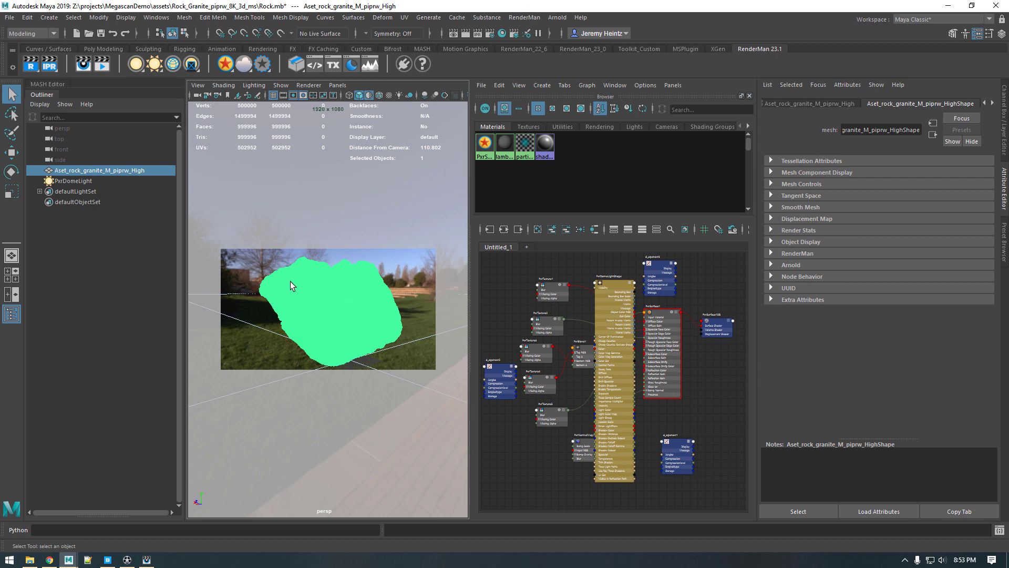
left_click_drag(294, 320, 337, 315, "alt")
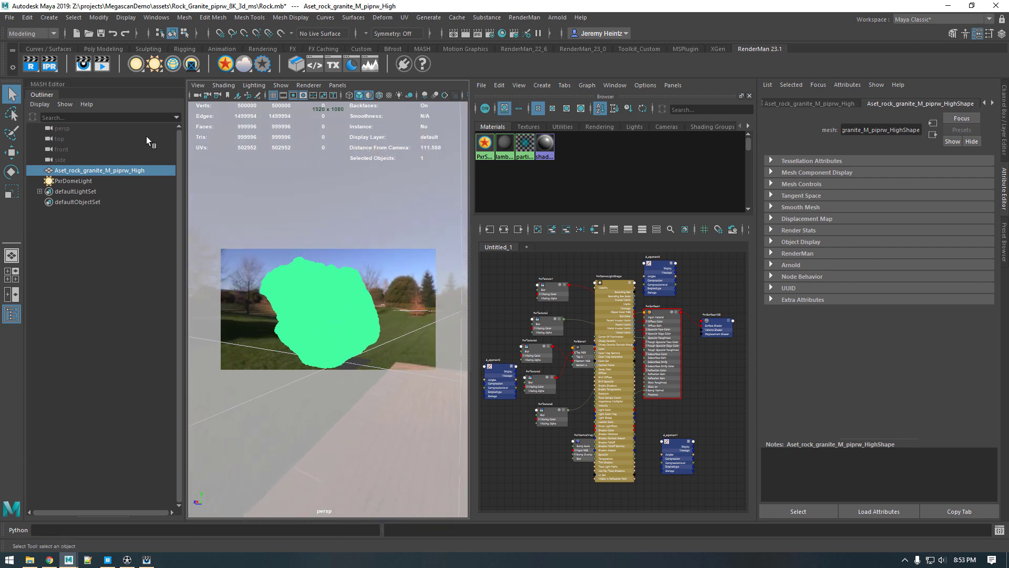
left_click(394, 265)
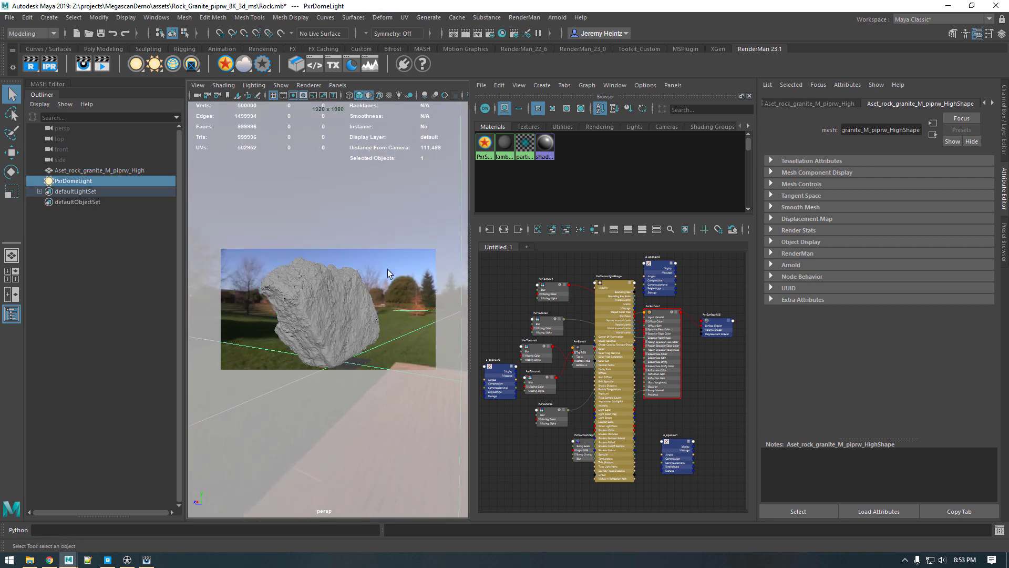
left_click(326, 295)
left_click_drag(365, 276, 336, 284, "alt")
middle_click_drag(336, 284, 314, 283, "alt")
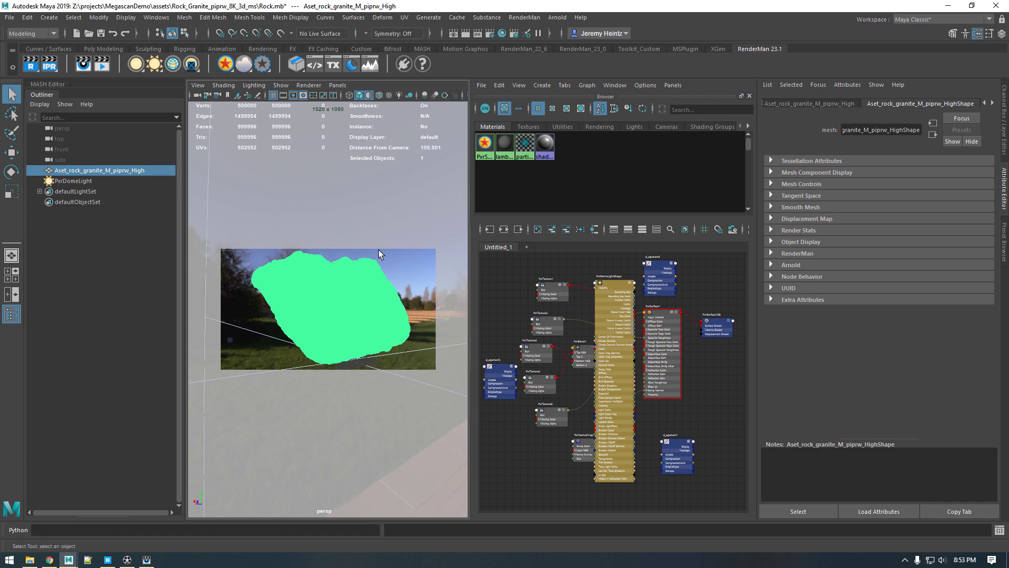
left_click(627, 306)
left_click(567, 232)
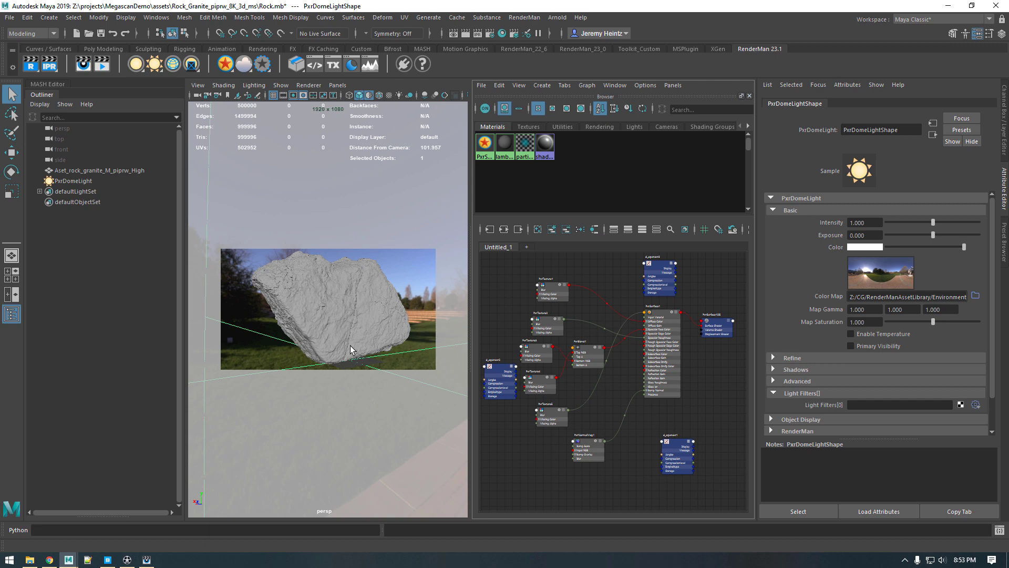
left_click(341, 306)
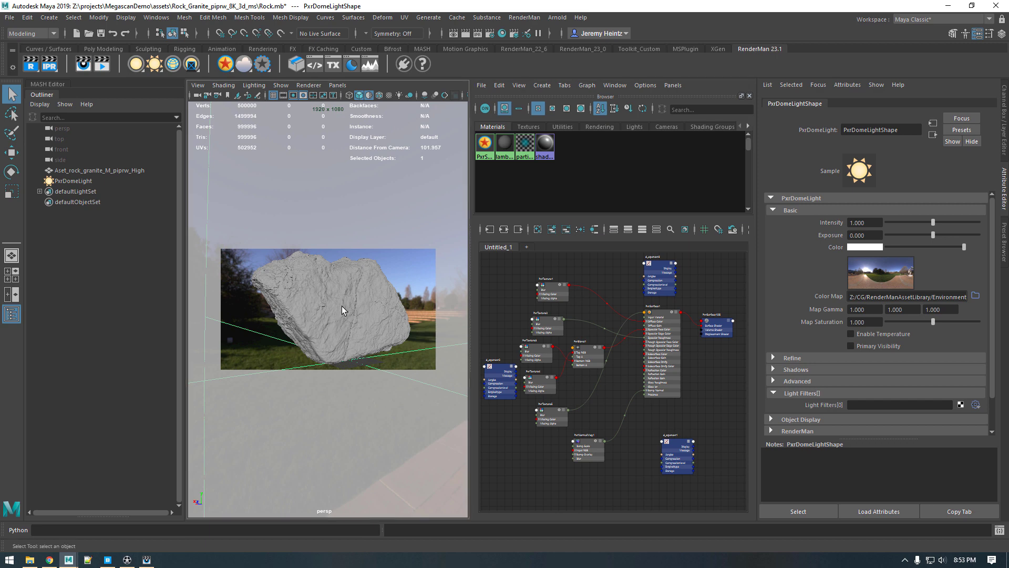
Step: Review the RenderMan archive export options and check the AbcExport and AbcImport entries in the Plug-in Manager
left_click(524, 18)
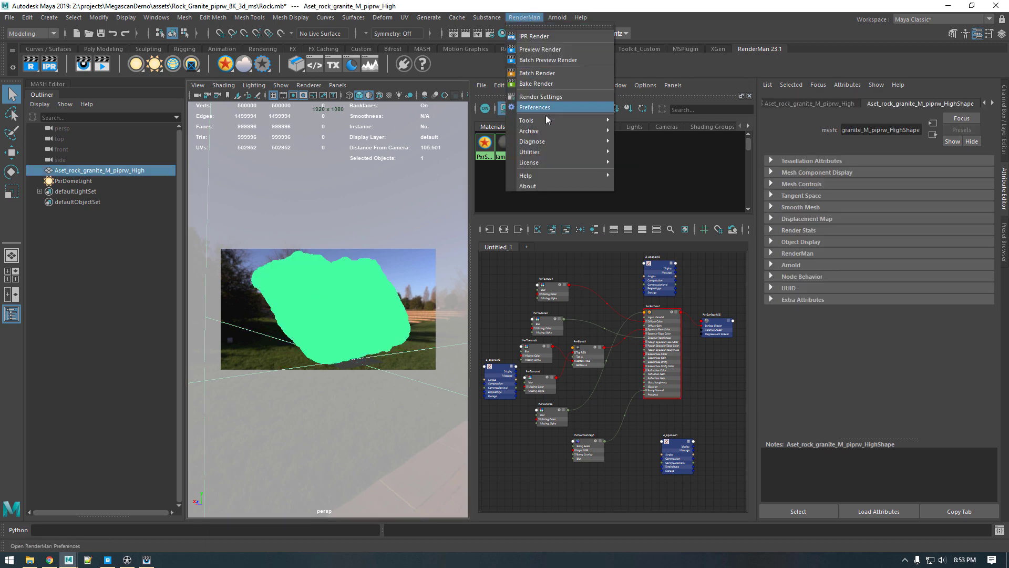
mouse_move(531, 131)
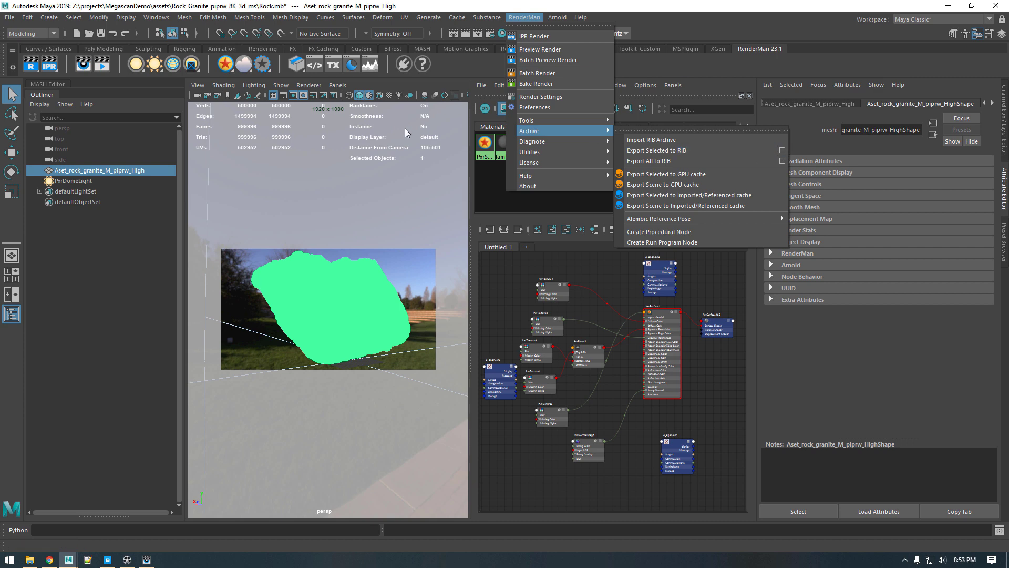
mouse_move(246, 18)
left_click(156, 17)
mouse_move(187, 118)
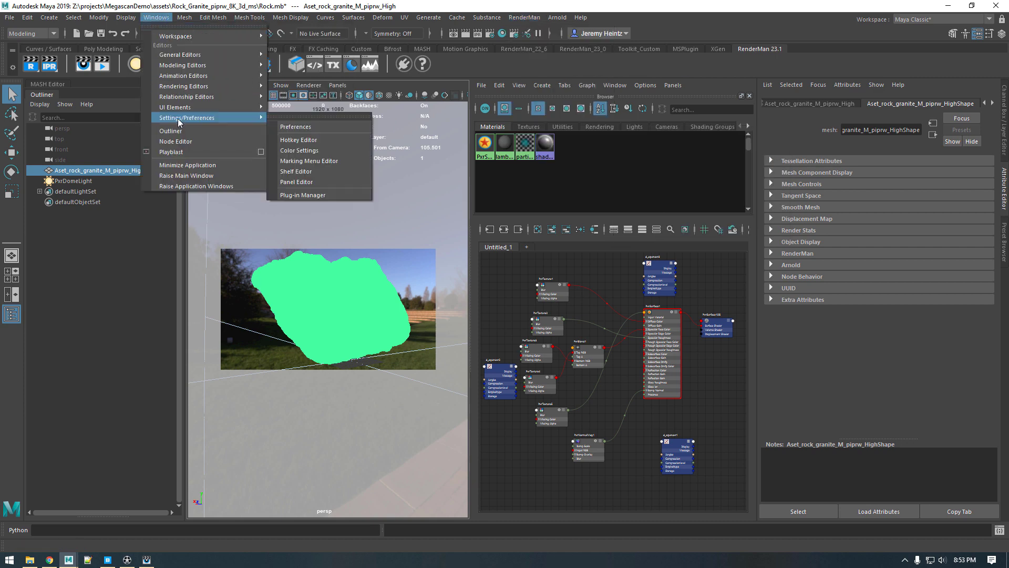
left_click(305, 194)
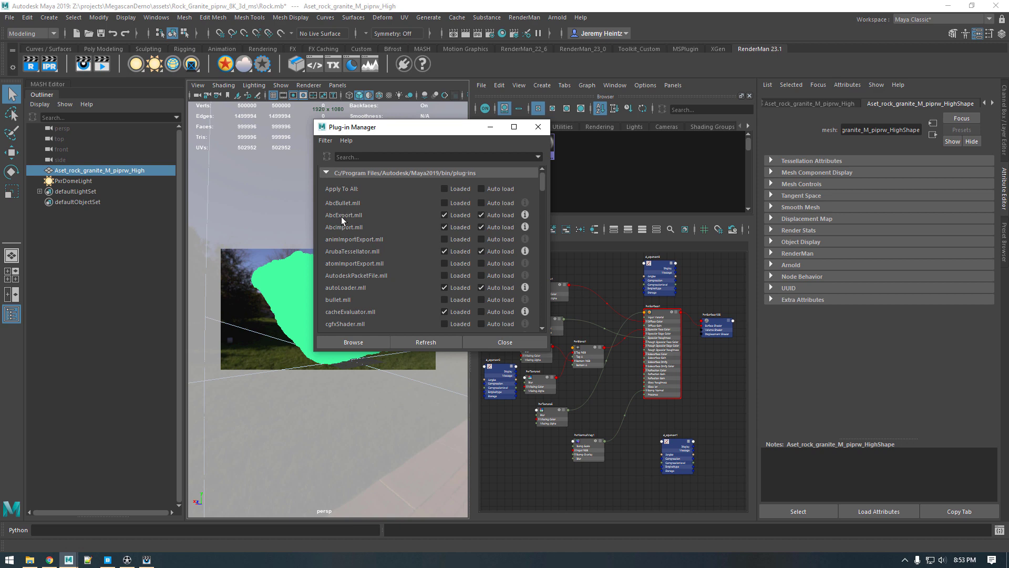
left_click(538, 128)
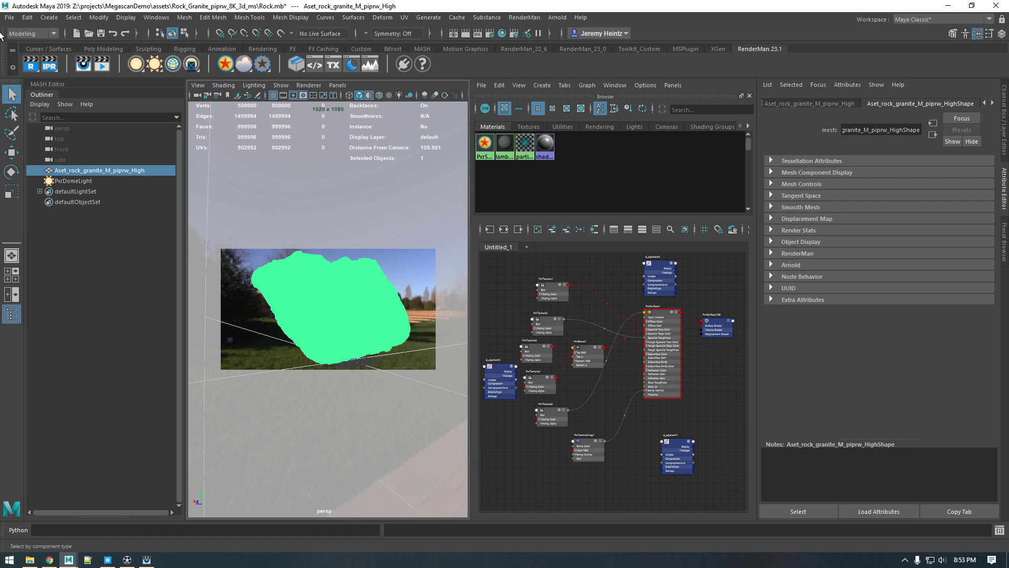
Step: Export the selected rock as a RIB archive named Rock_RIB into assets/Rock_Granite_piprw_8K_3d_ms, then save the scene
left_click(524, 17)
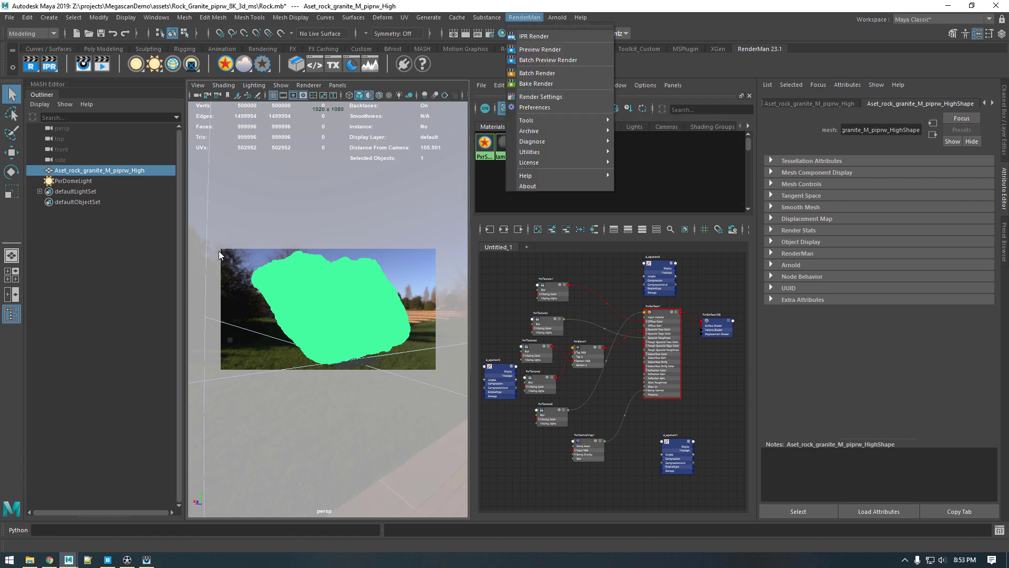
mouse_move(531, 131)
left_click(678, 152)
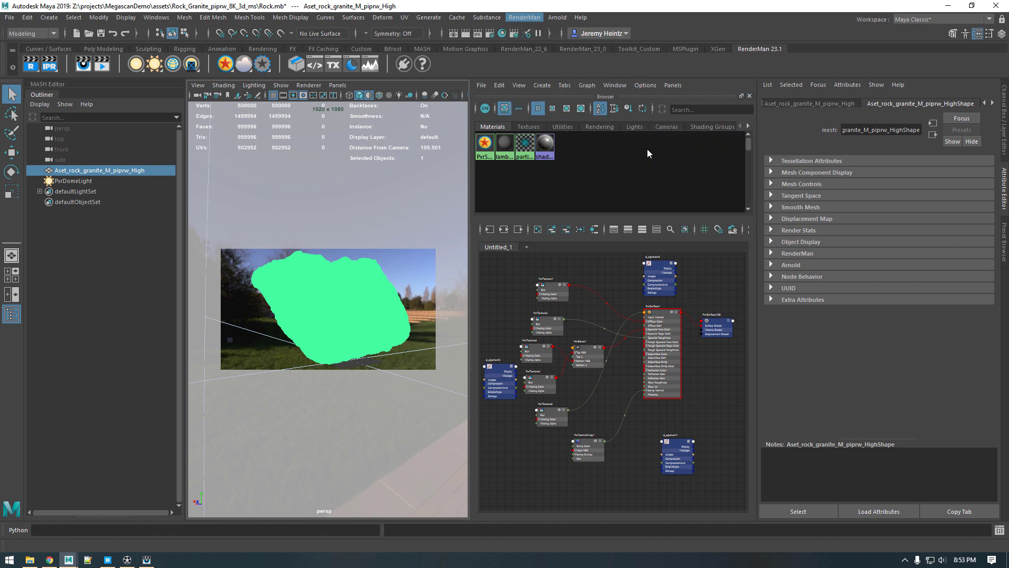
left_click(239, 217)
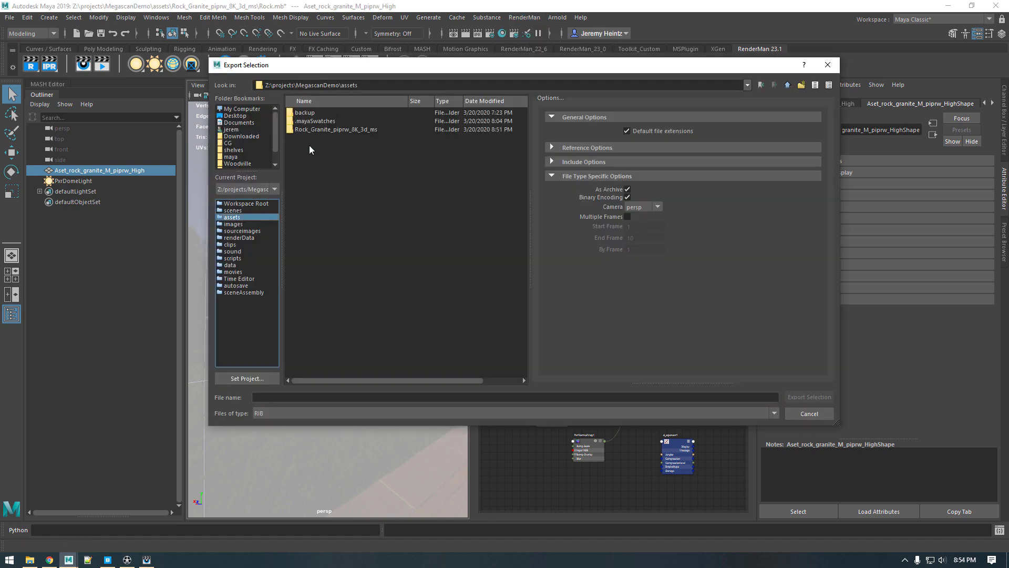
double_click(320, 131)
left_click(302, 395)
type("Rock")
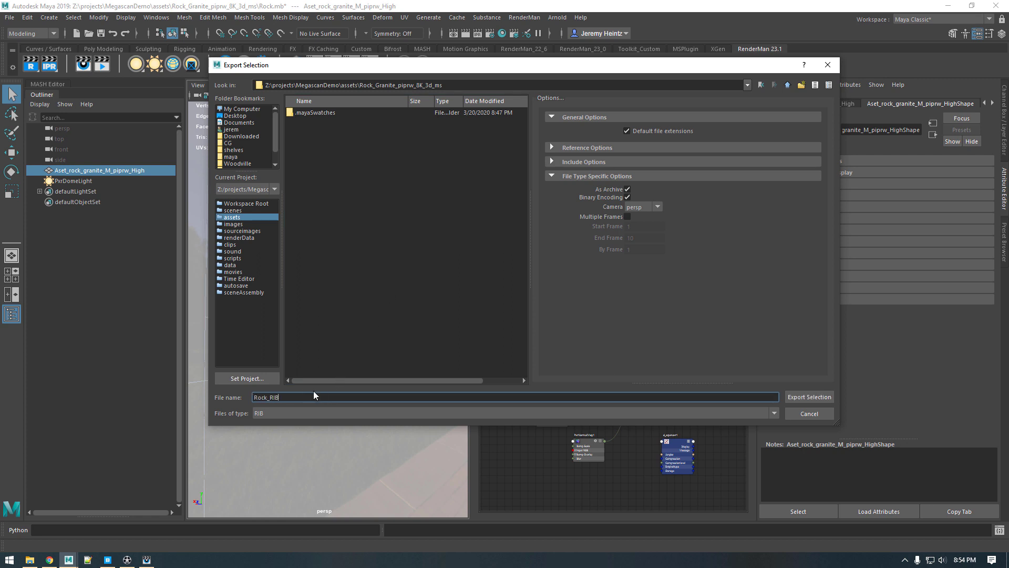
type("_RIB")
left_click(800, 397)
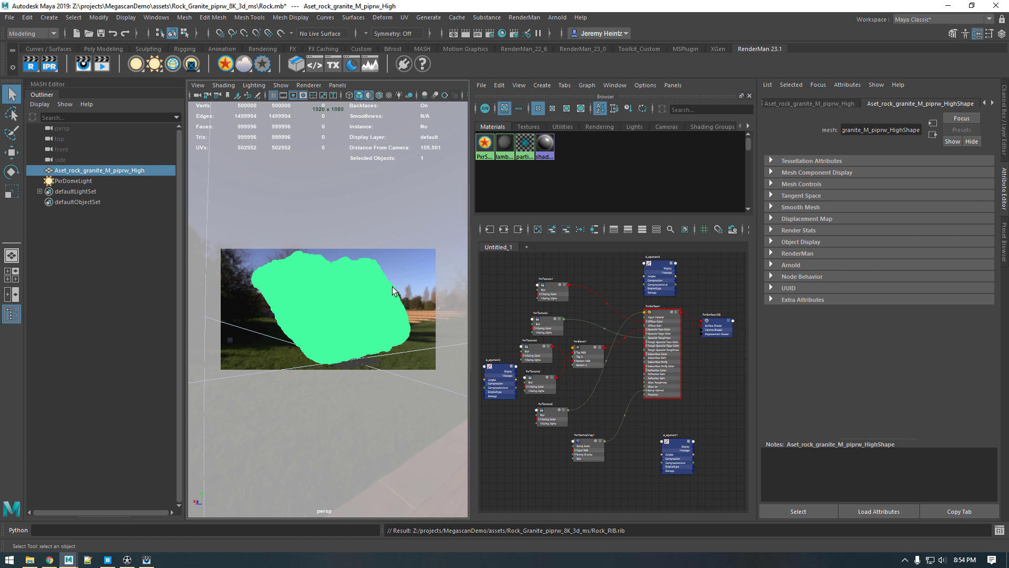
left_click(411, 272)
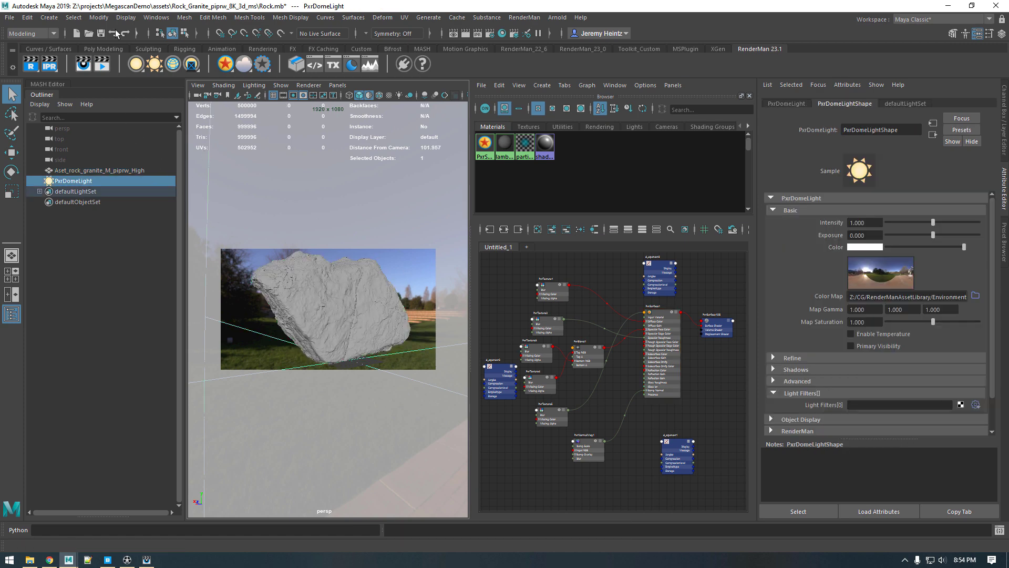
left_click(101, 33)
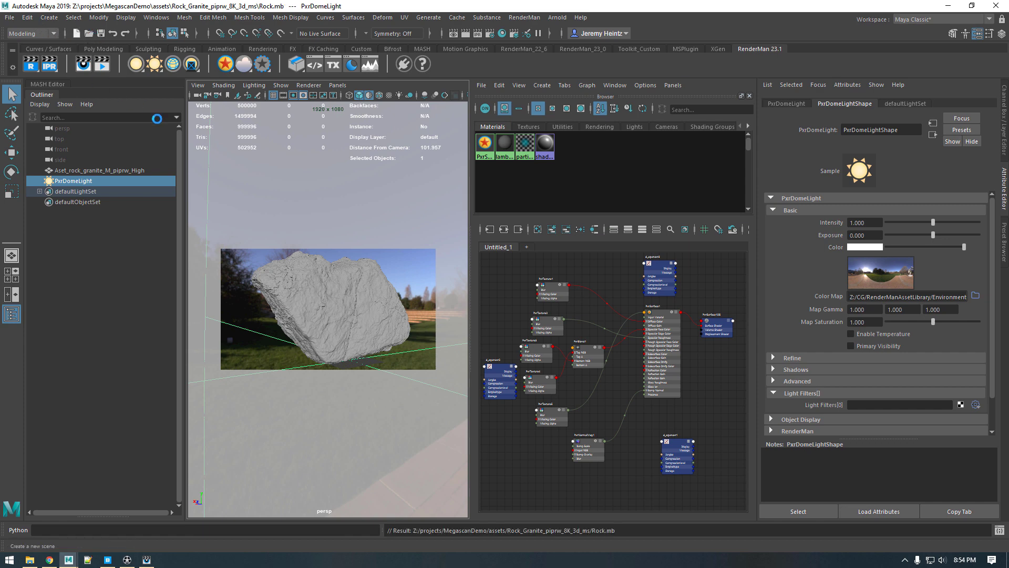
Step: Start a new scene and import the RenderMan archive Rock_RIB.rib from the assets/Rock_Granite_piprw_8K_3d_ms folder
left_click(75, 33)
scroll(512, 267, "down", 3)
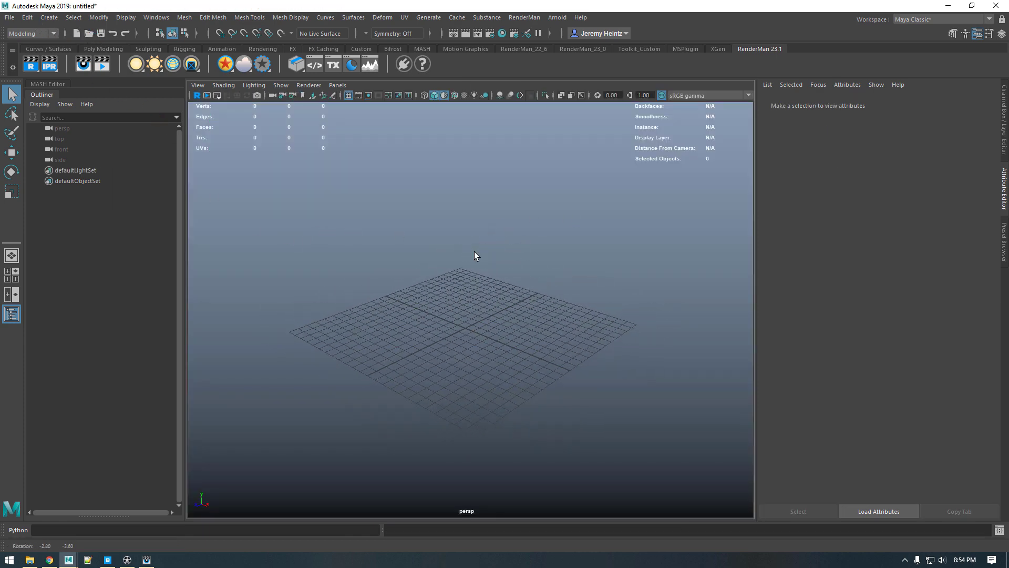
left_click(529, 17)
mouse_move(544, 120)
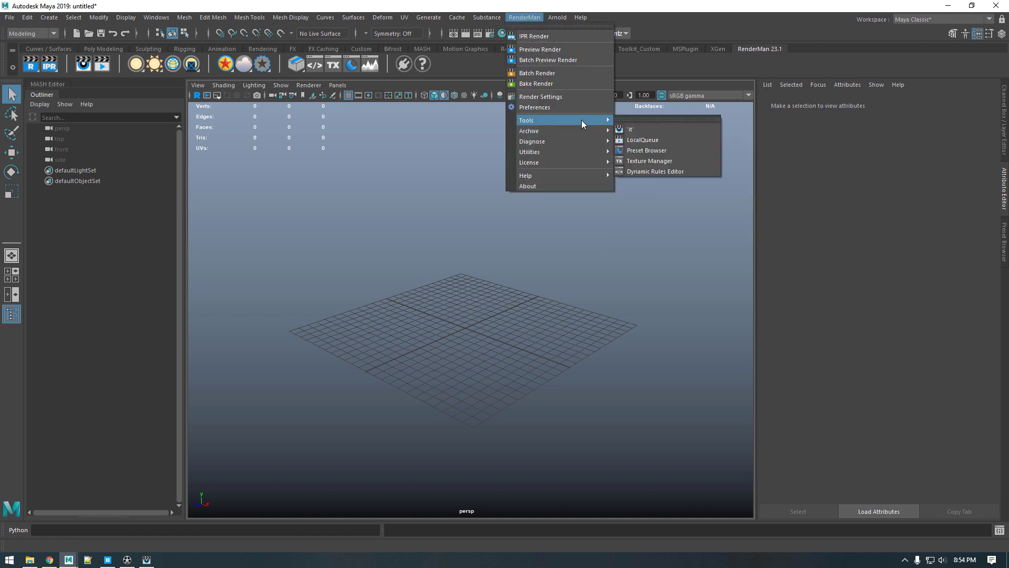
mouse_move(573, 130)
left_click(649, 149)
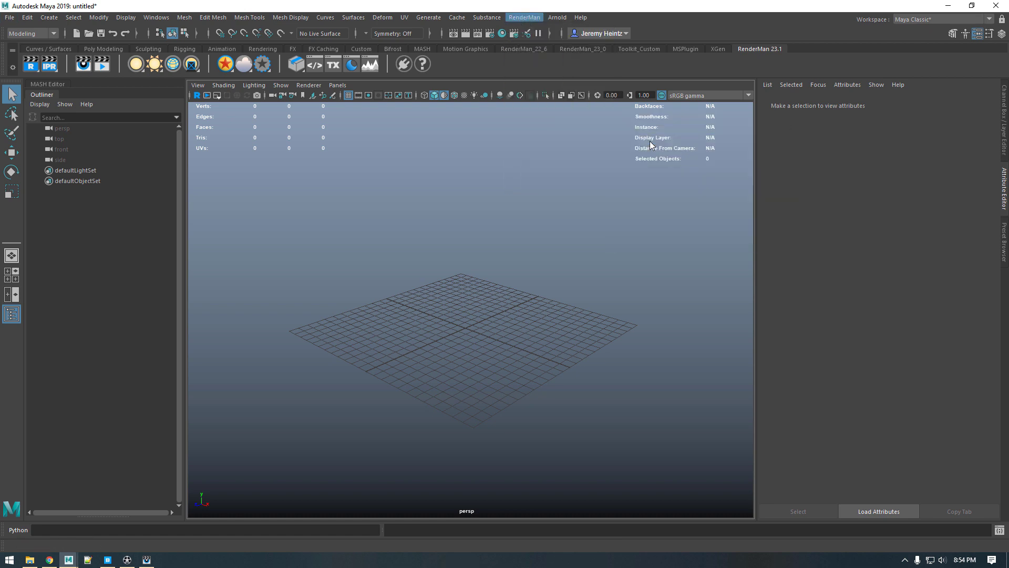
double_click(313, 129)
left_click(314, 130)
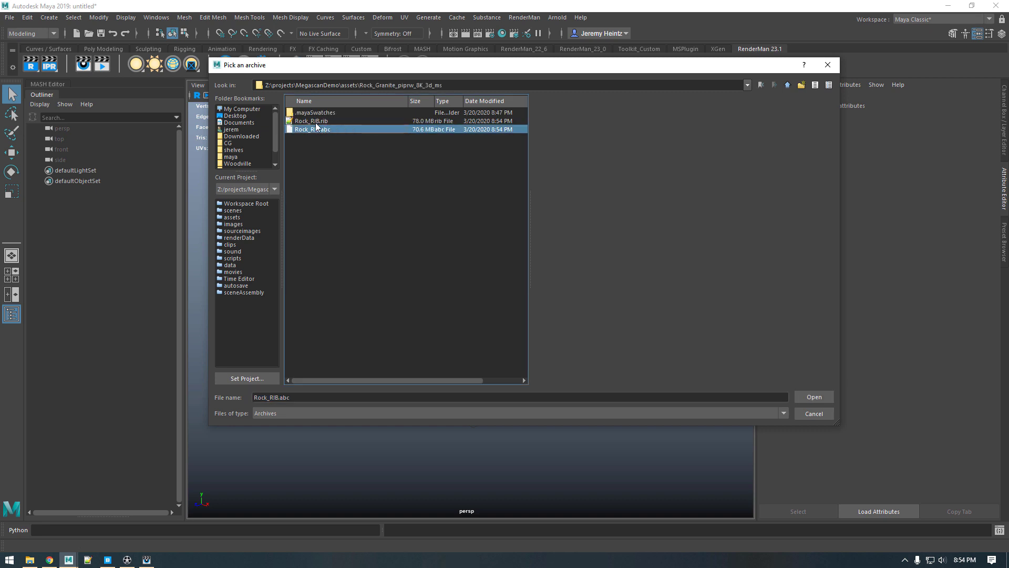
left_click(316, 123)
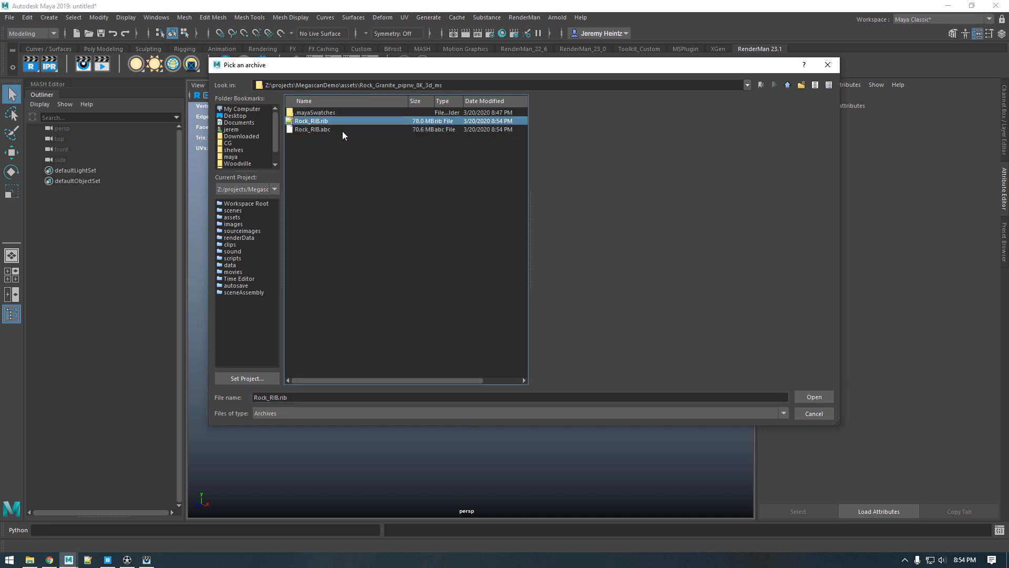
left_click(799, 392)
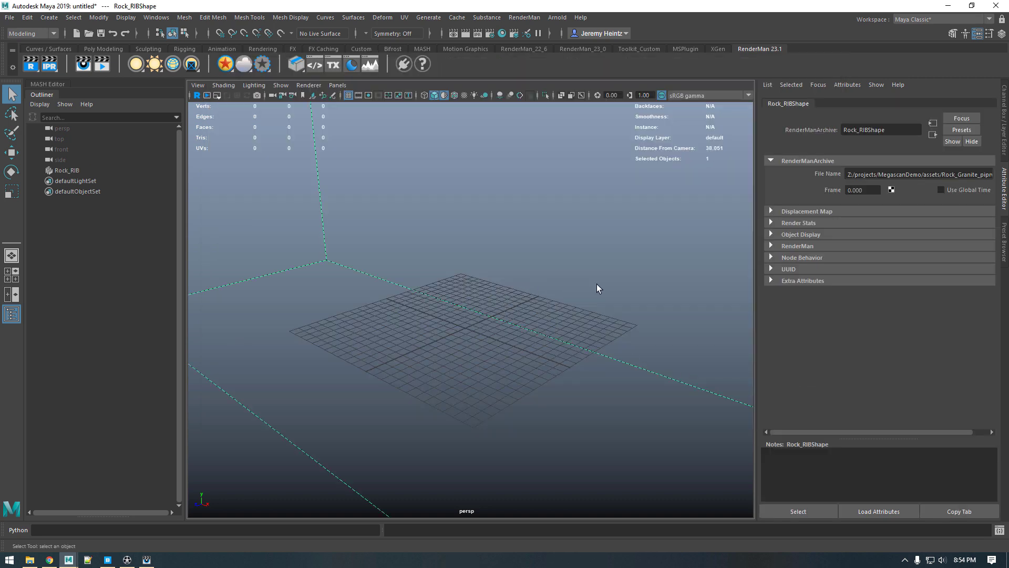
Step: Examine the imported Rock_RIB archive from several sides and select it to view its attributes
right_click_drag(580, 289, 390, 292, "alt")
left_click_drag(390, 293, 343, 320, "alt")
left_click(396, 284)
left_click(343, 320)
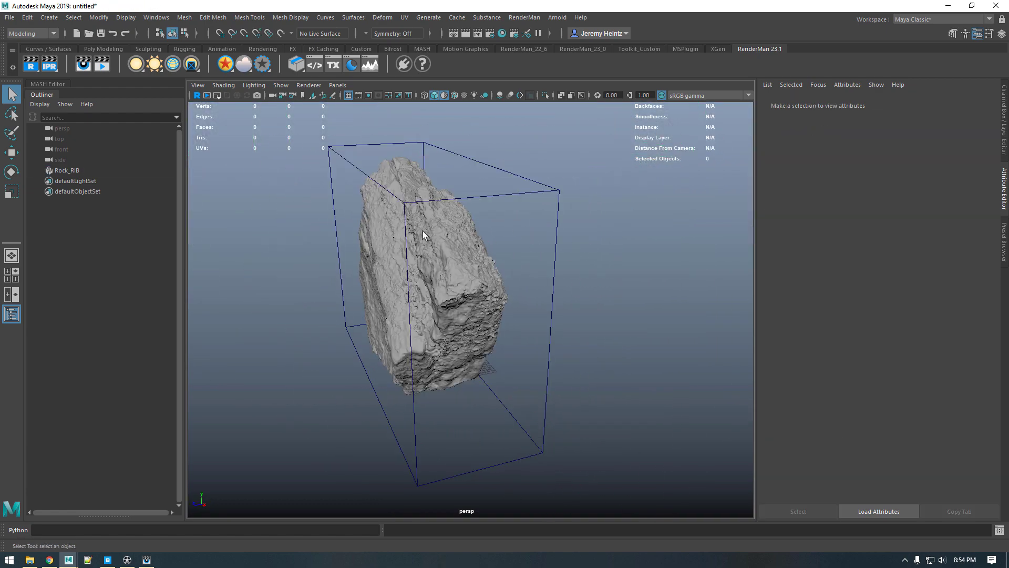
left_click_drag(404, 258, 427, 241, "alt")
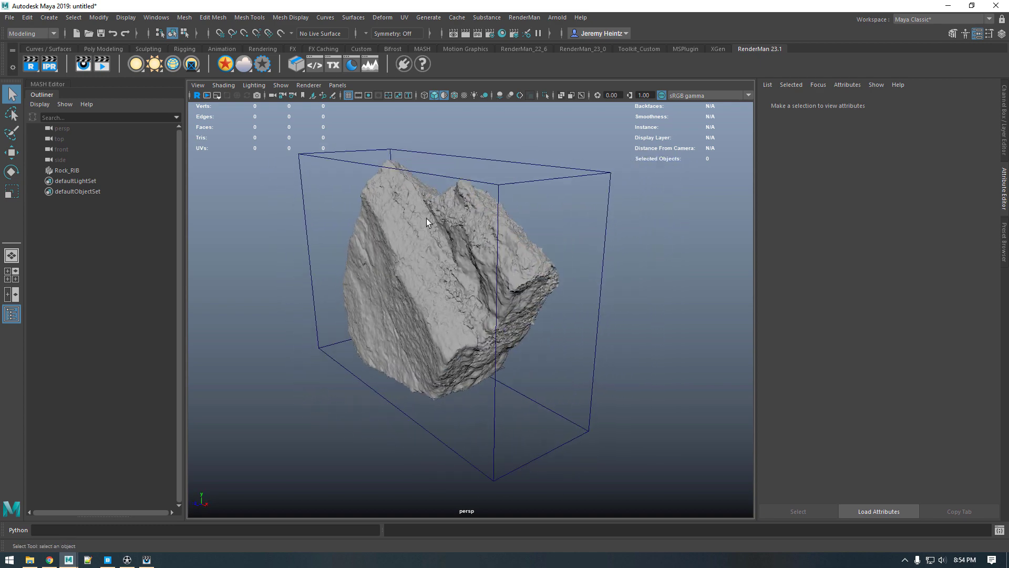
left_click(460, 193)
left_click_drag(589, 252, 661, 301, "alt")
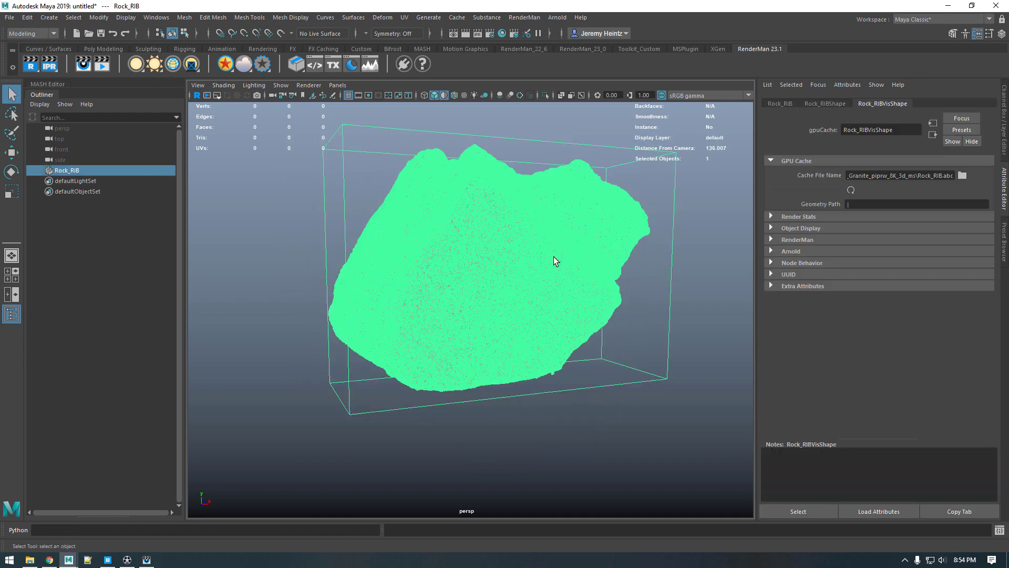
left_click_drag(547, 254, 466, 247, "alt")
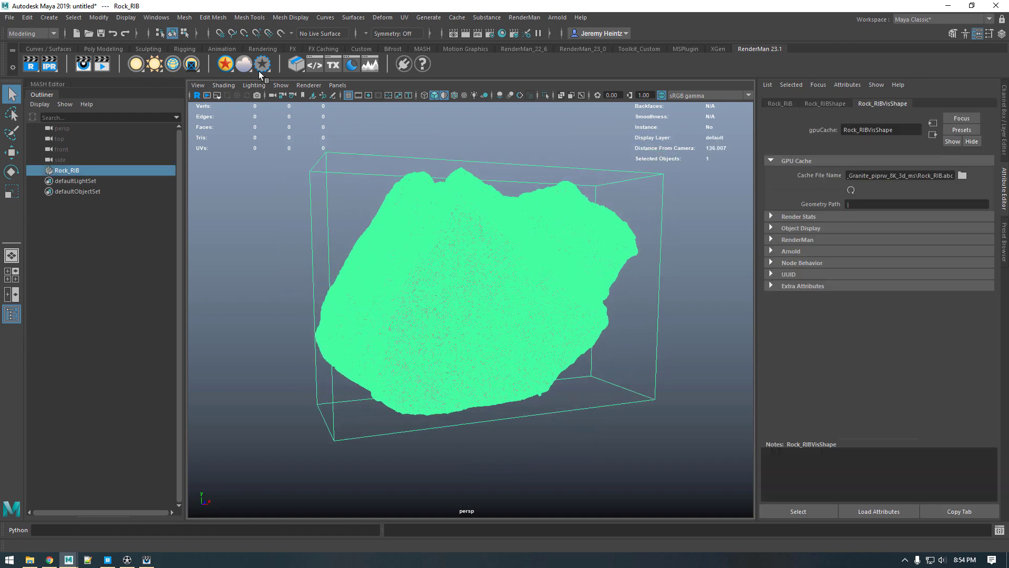
Step: Add a PxrDomeLight to the scene and load the Luxo-Jr environment preset onto it
left_click(171, 82)
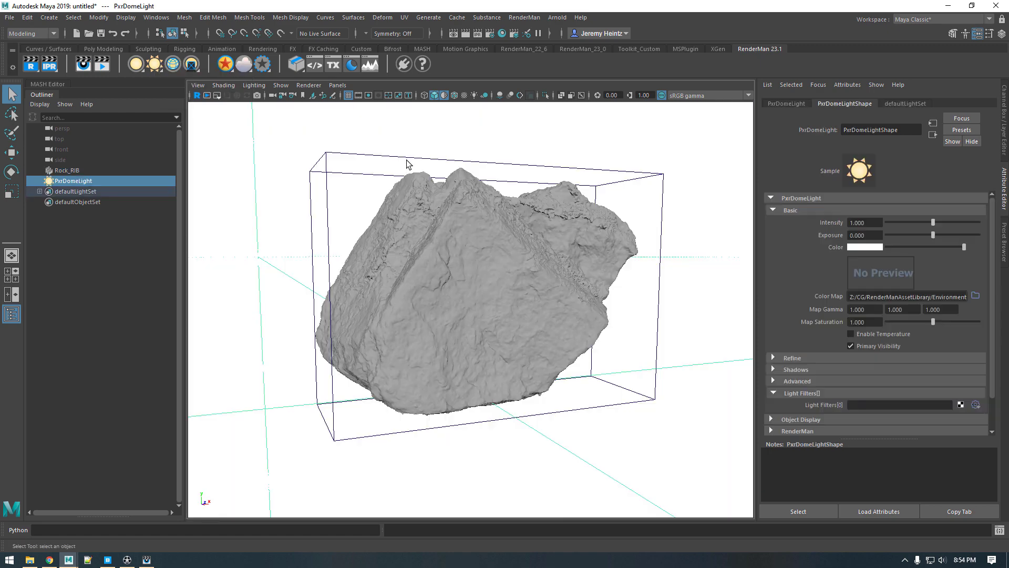
left_click(1004, 238)
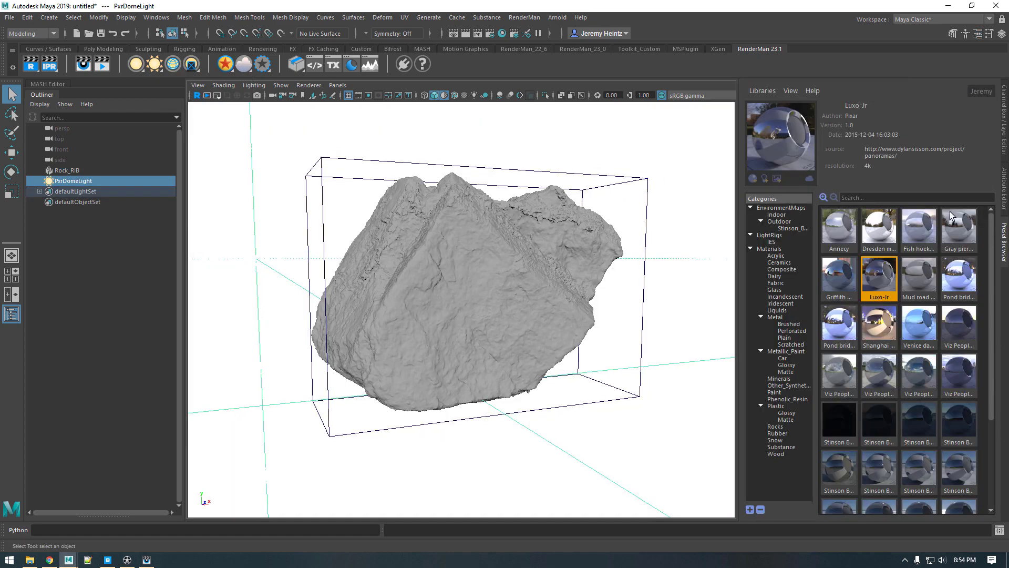
right_click(885, 272)
left_click(908, 276)
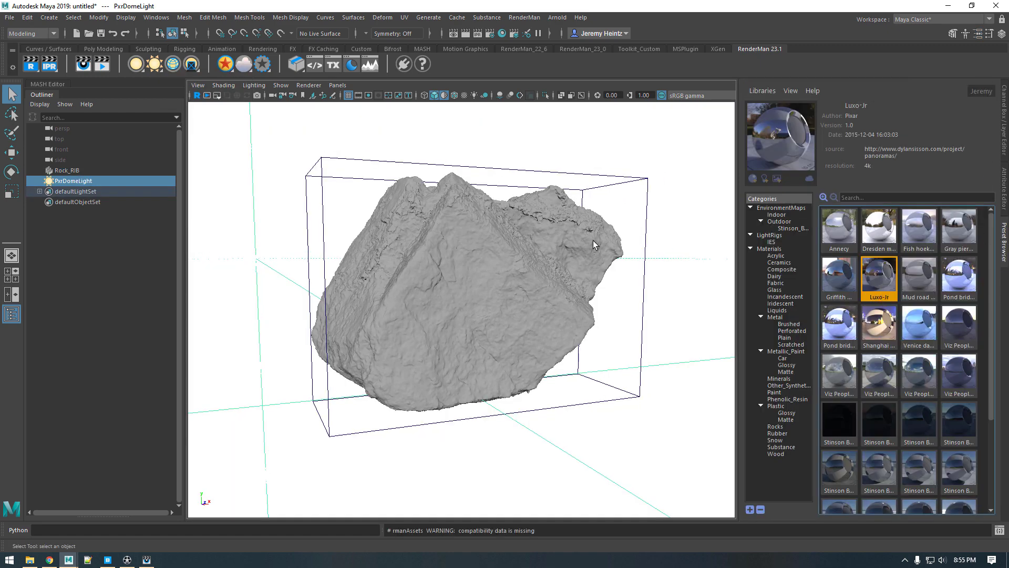
Step: Frame the rock archive within the perspective camera's resolution gate and start an IPR render
left_click_drag(534, 259, 495, 265, "alt")
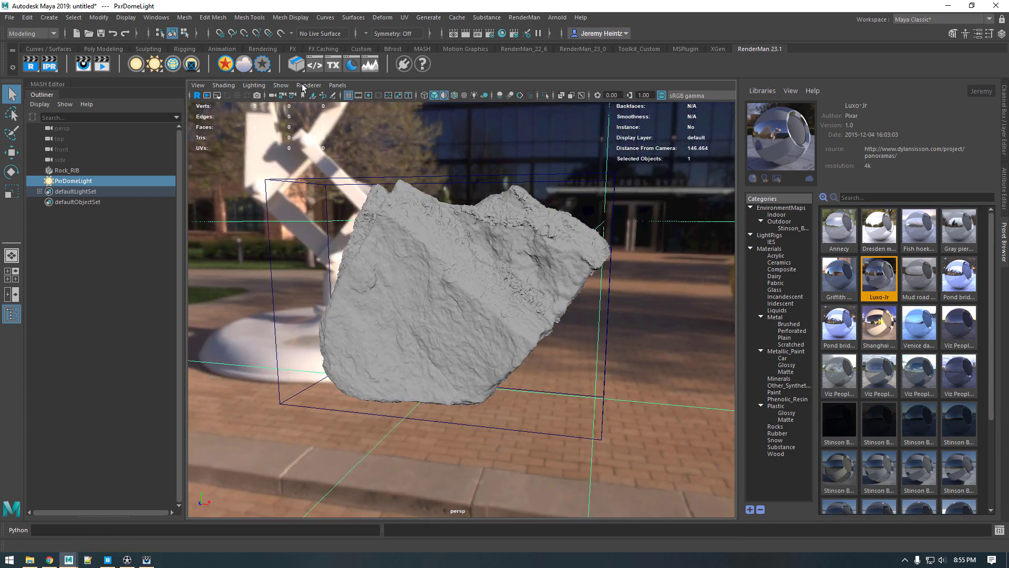
left_click(369, 95)
scroll(418, 213, "up", 3)
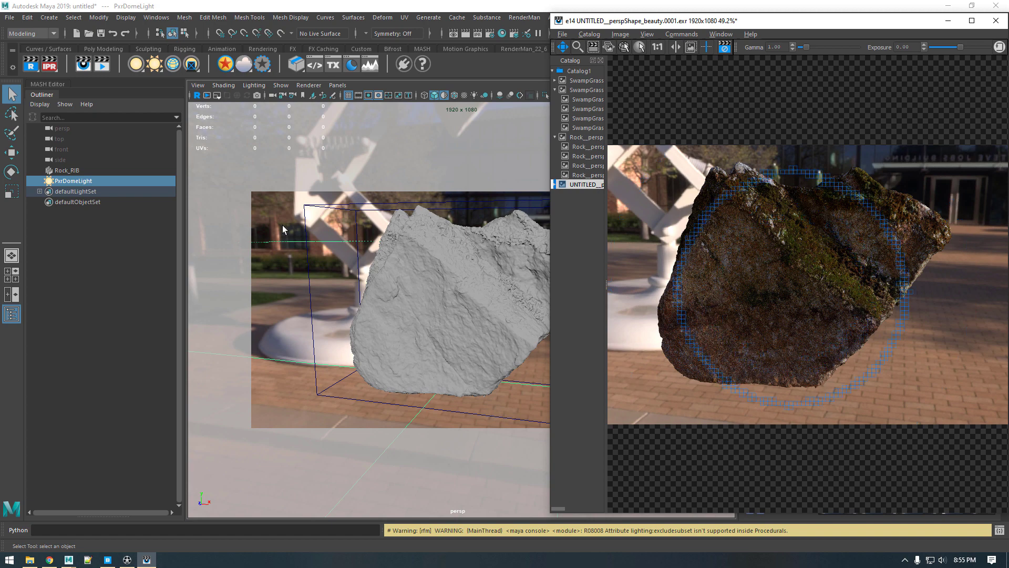
Step: Turn off the dome light's primary visibility and check the rock from another side in the IPR render
left_click(67, 180)
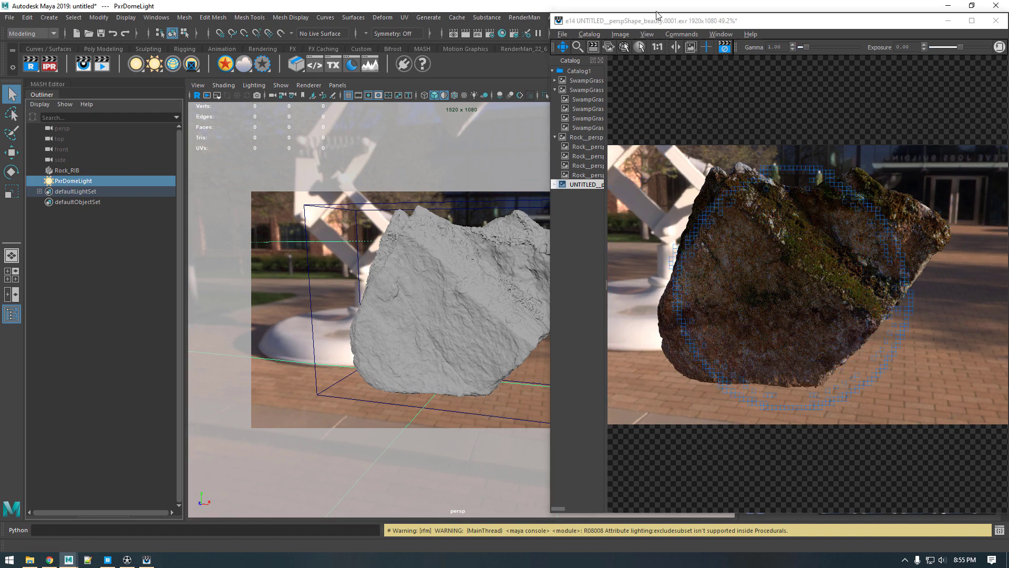
left_click(946, 21)
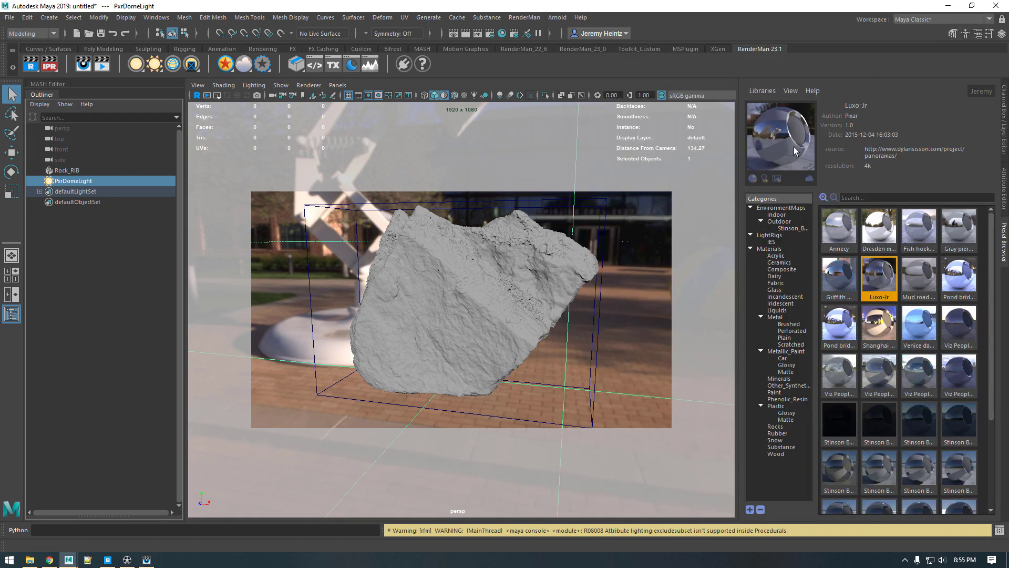
left_click(1004, 191)
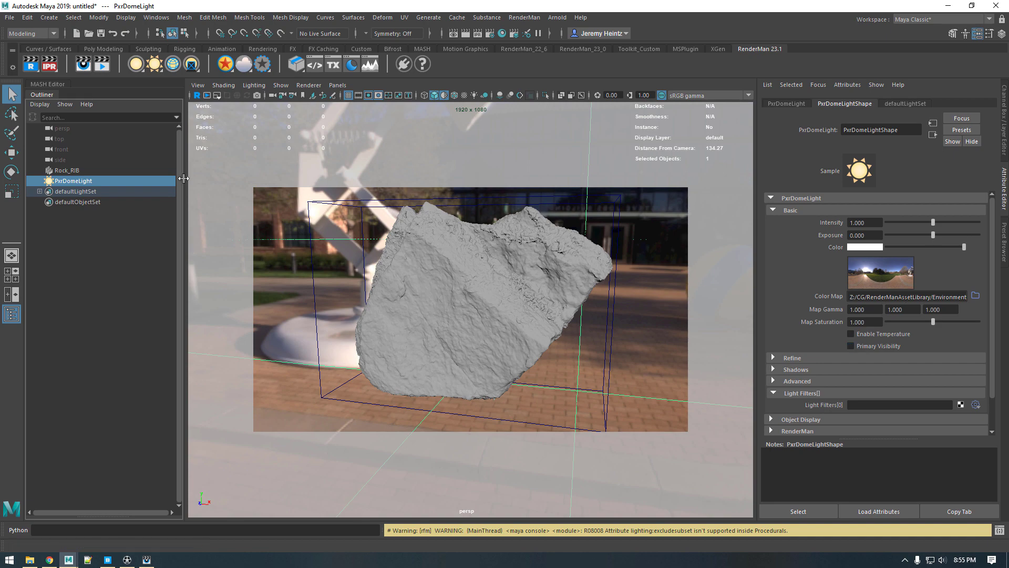
left_click(147, 559)
left_click_drag(418, 290, 458, 249, "alt")
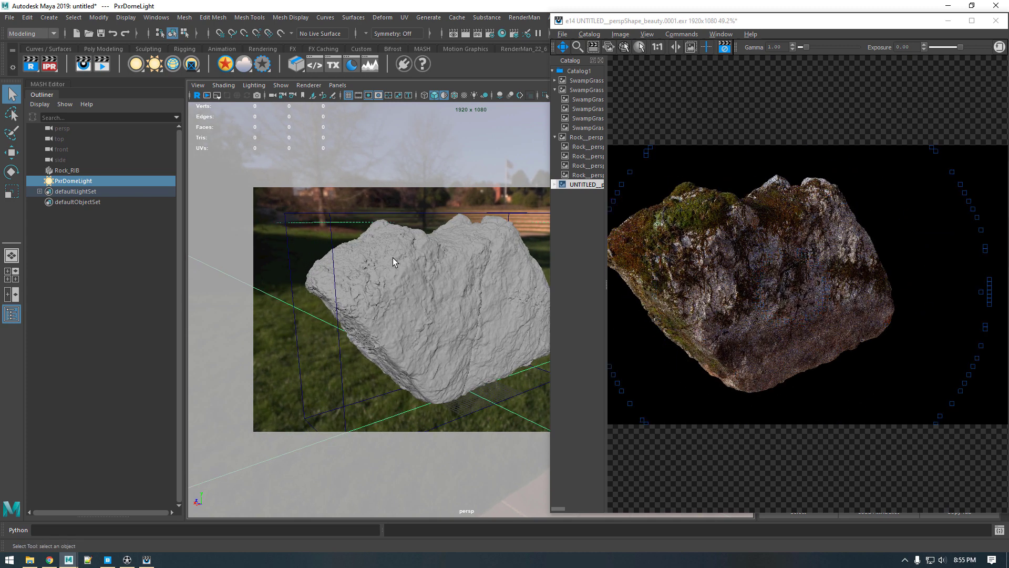
left_click_drag(372, 259, 519, 277, "alt")
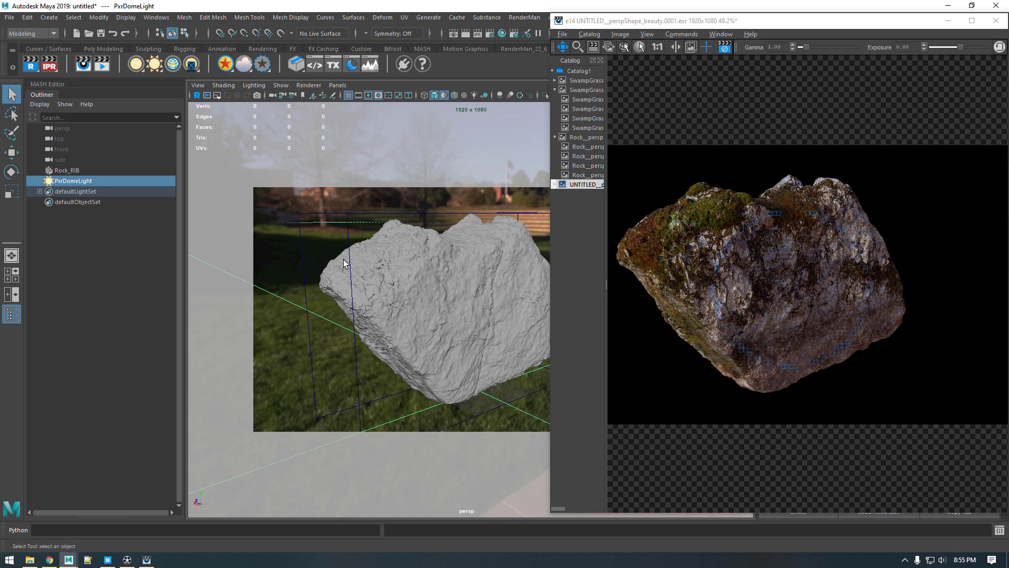
Step: Stop the IPR render, minimize the image viewer and switch to djv showing Demo01-06.jpg
right_click(49, 67)
left_click(130, 92)
left_click(126, 559)
left_click(949, 21)
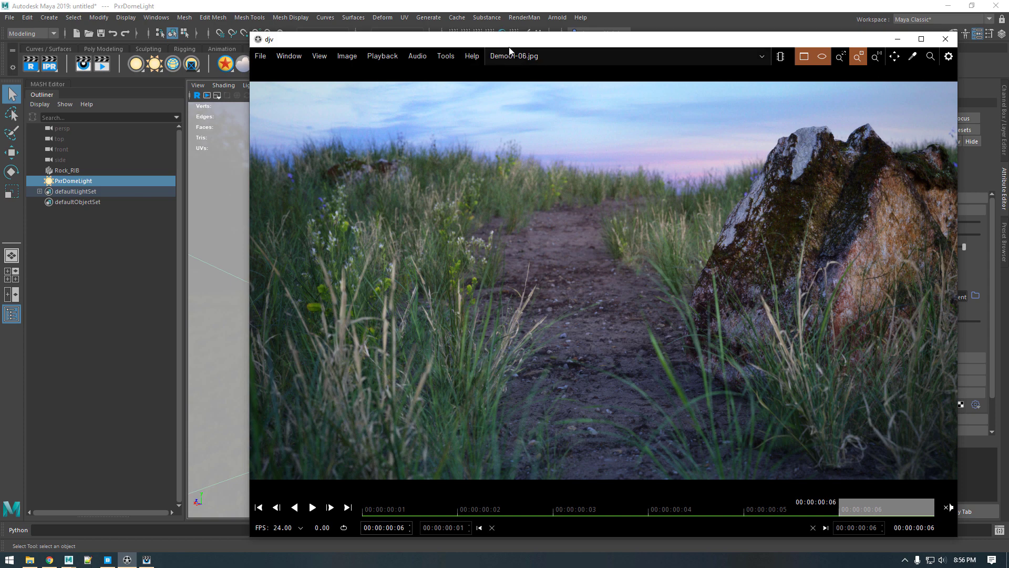
Step: Reposition the djv window over the Maya viewport and examine the rock in the grassy path render
left_click_drag(510, 45, 493, 29)
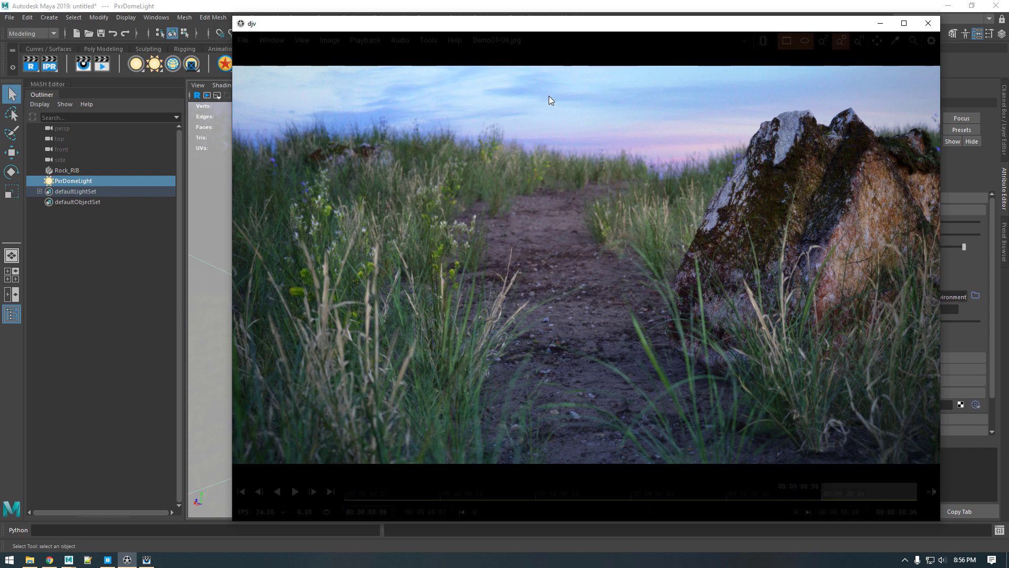
left_click_drag(600, 27, 575, 26)
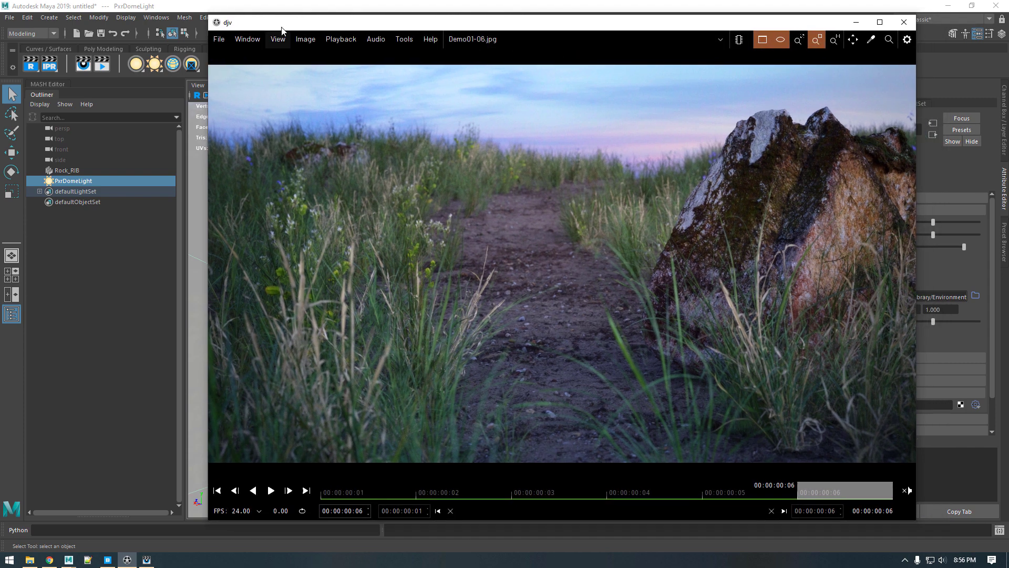
left_click_drag(284, 24, 256, 22)
left_click_drag(746, 29, 750, 34)
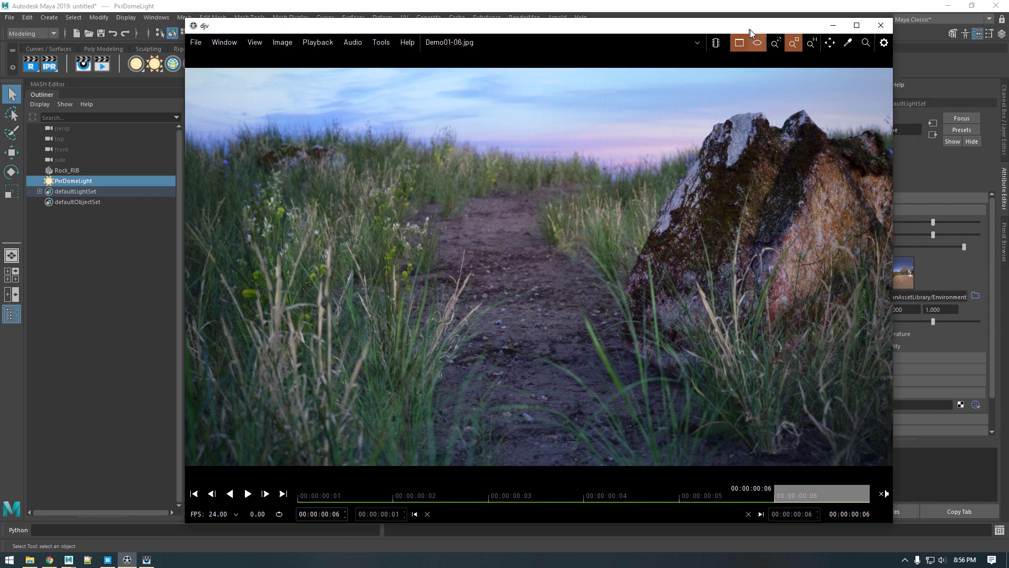